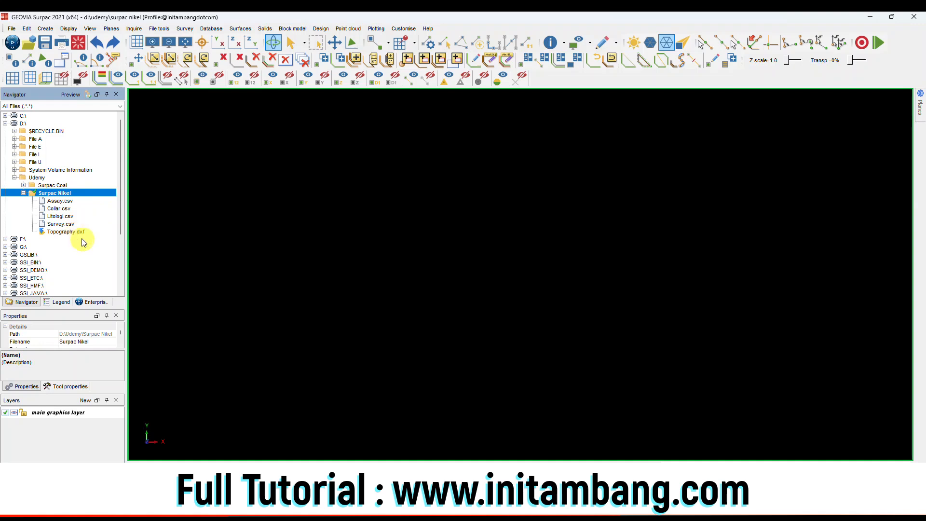
Examine the main graphics layer's legend styles for strings and for DTMs and 3DMs, and return to the file list
left_click(59, 303)
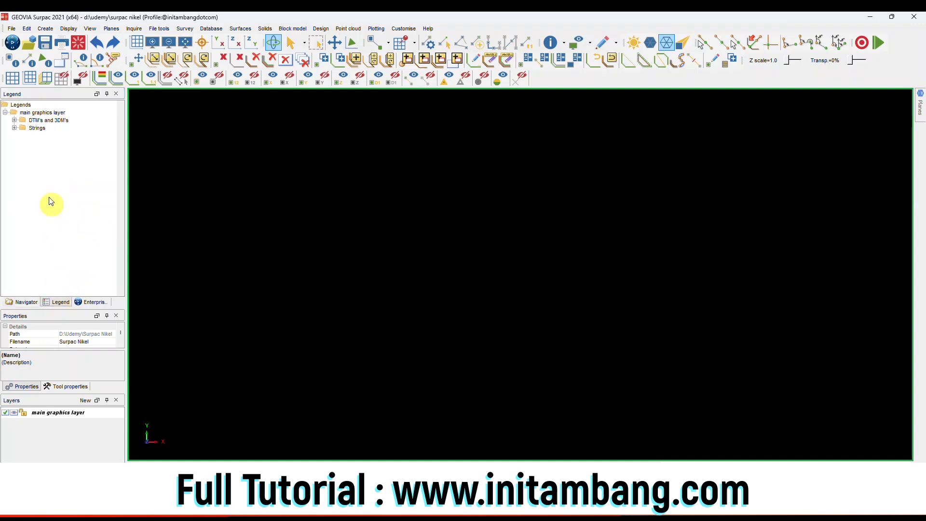
left_click(15, 128)
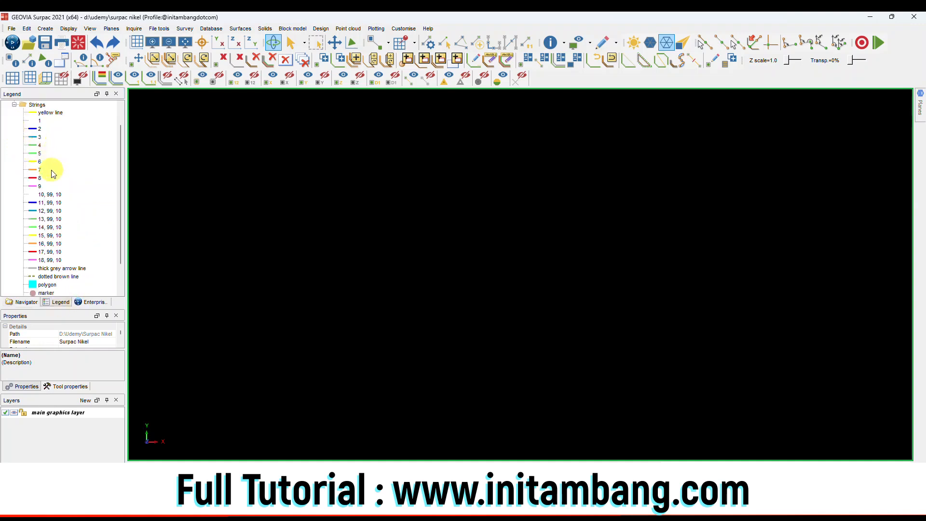
scroll(51, 171, "up", 1)
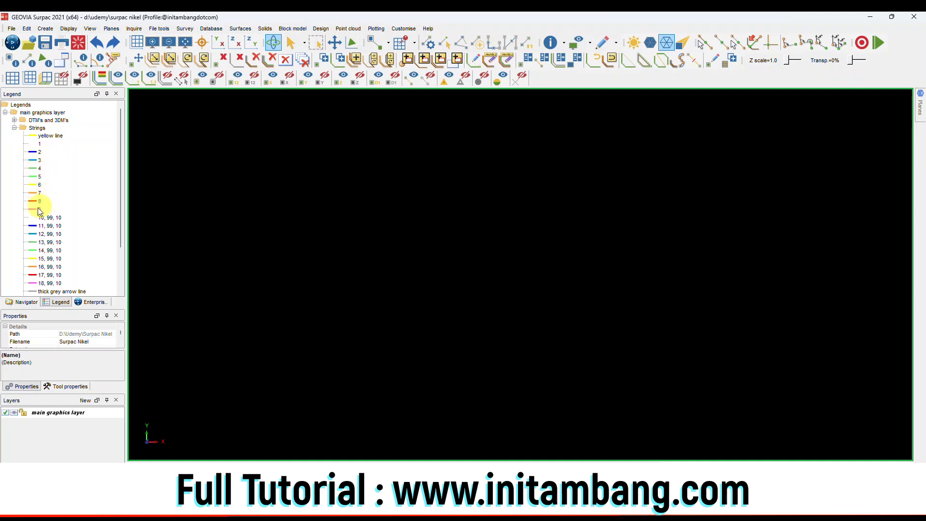
left_click(15, 128)
left_click(15, 120)
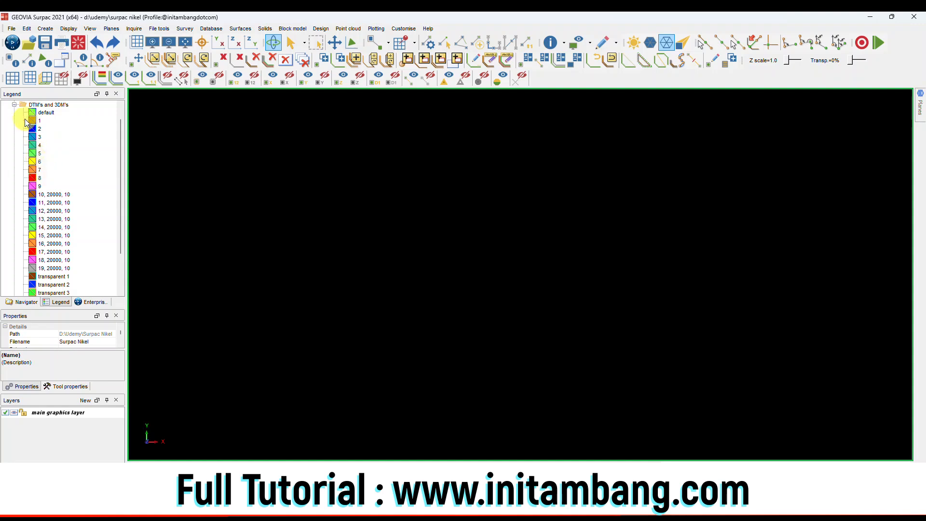
left_click(15, 105)
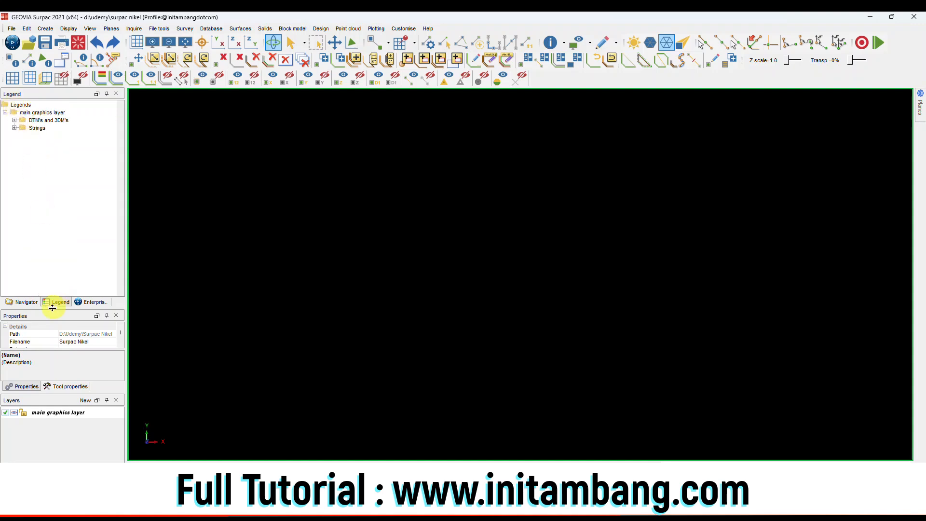
left_click(33, 302)
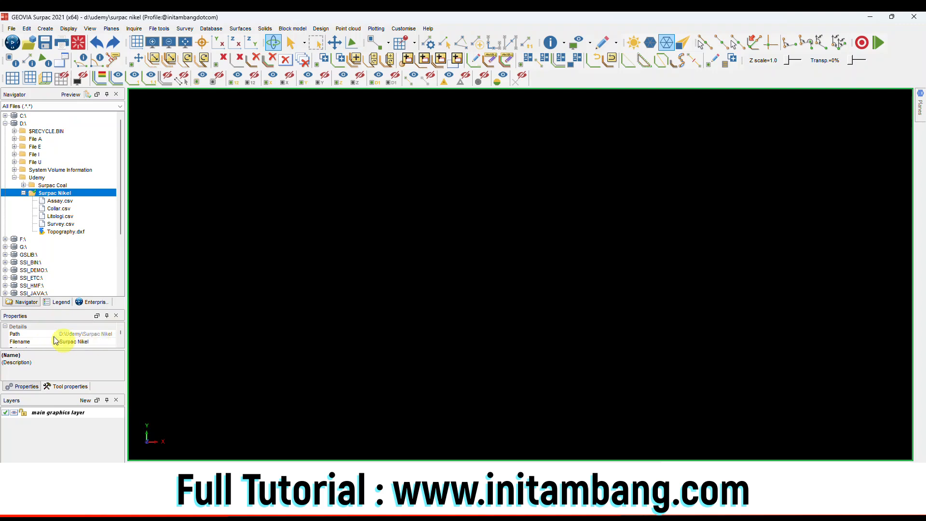
left_click(58, 209)
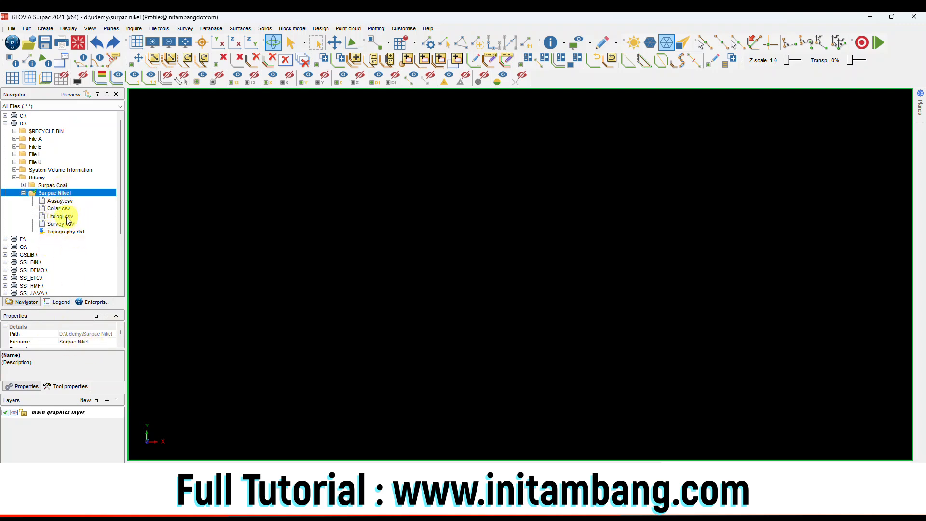
left_click(60, 216)
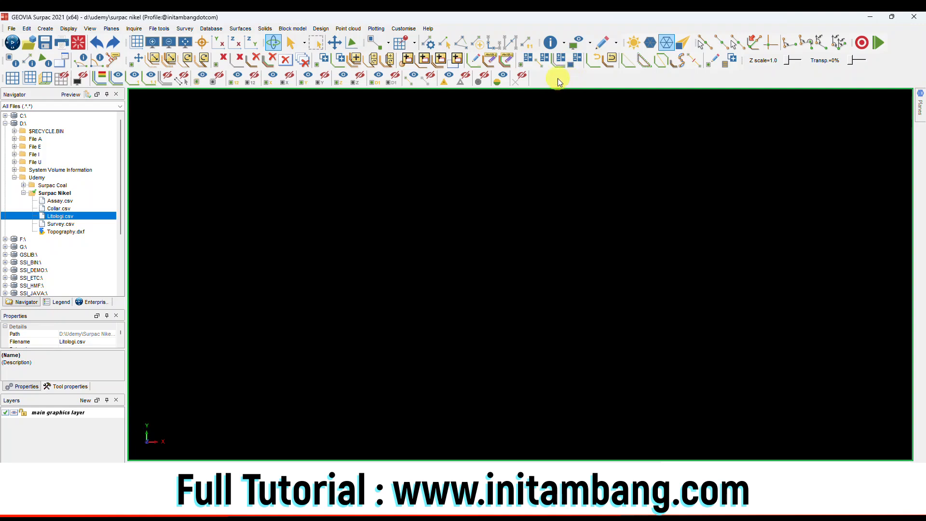
right_click(559, 27)
mouse_move(595, 54)
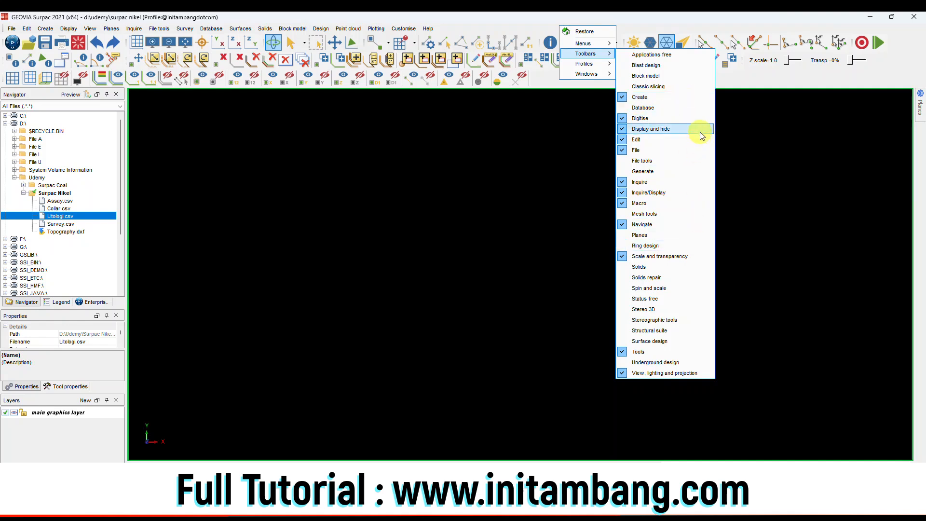
left_click(698, 19)
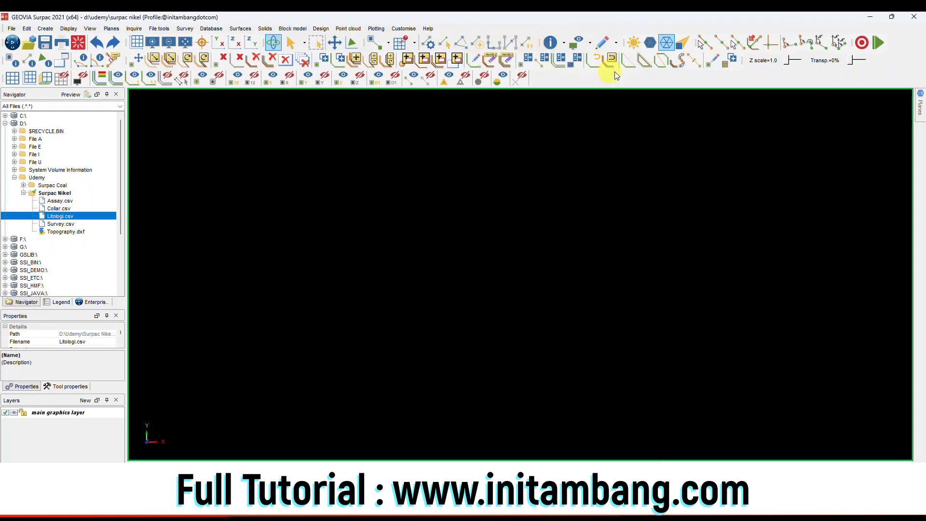
left_click(266, 30)
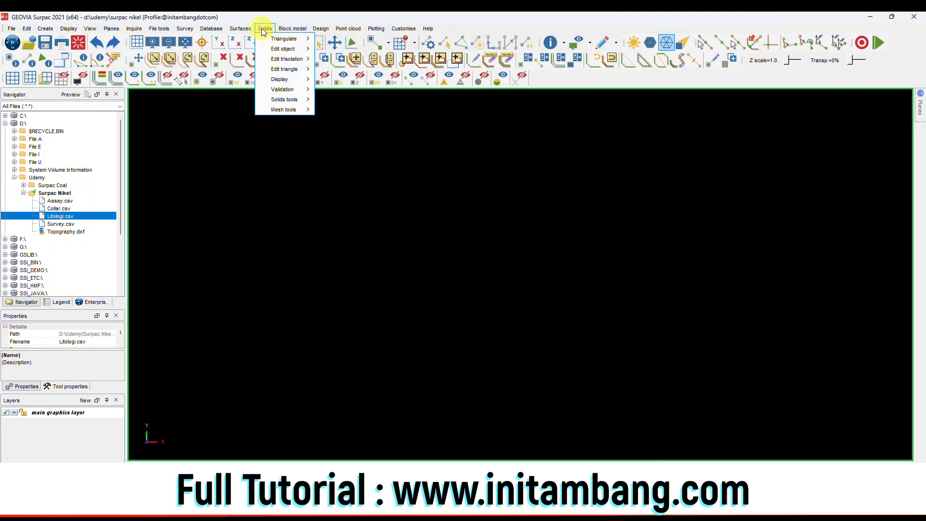
left_click(292, 28)
mouse_move(300, 39)
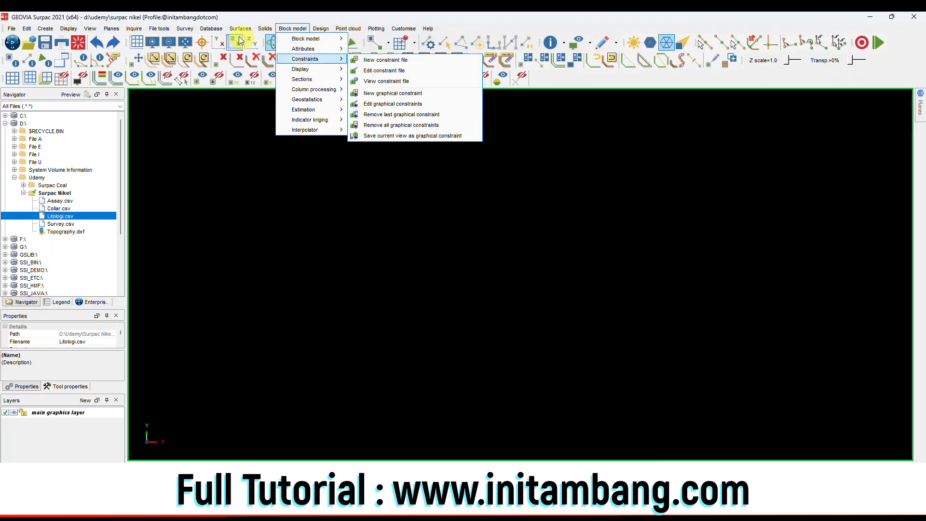
left_click(29, 30)
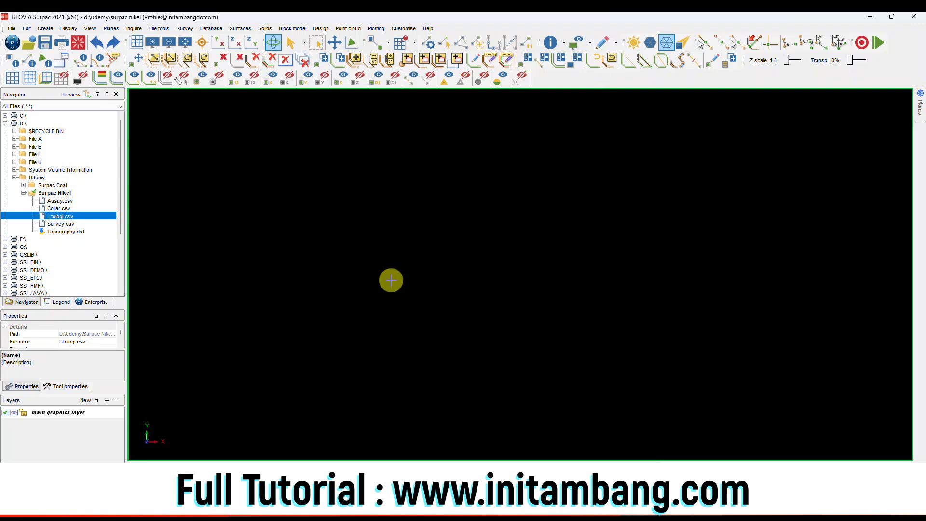
Create a subfolder named "01 dtm" inside the Surpac Nikel folder
left_click(65, 194)
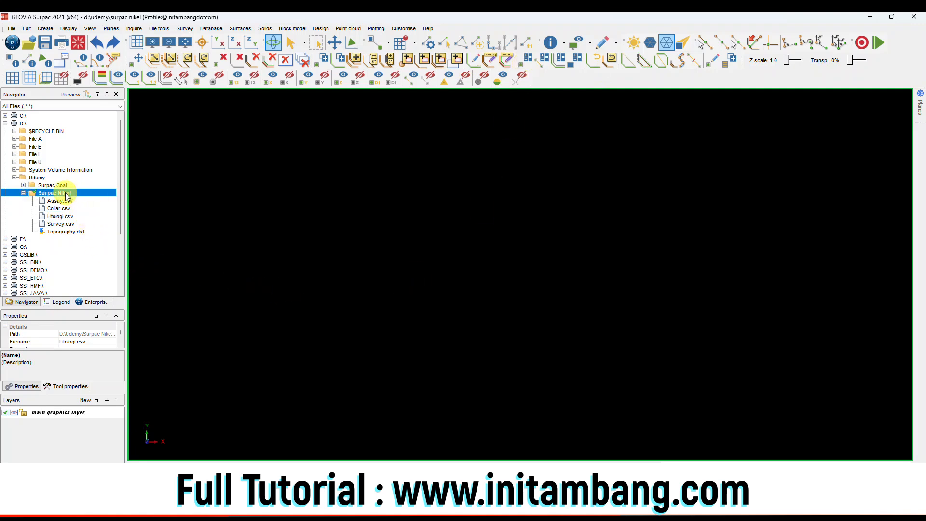
right_click(67, 197)
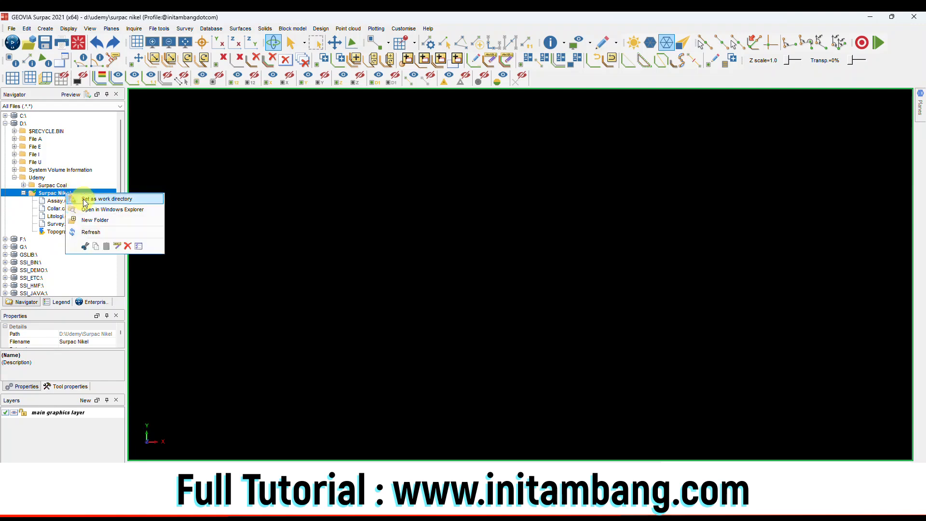
left_click(48, 195)
right_click(51, 193)
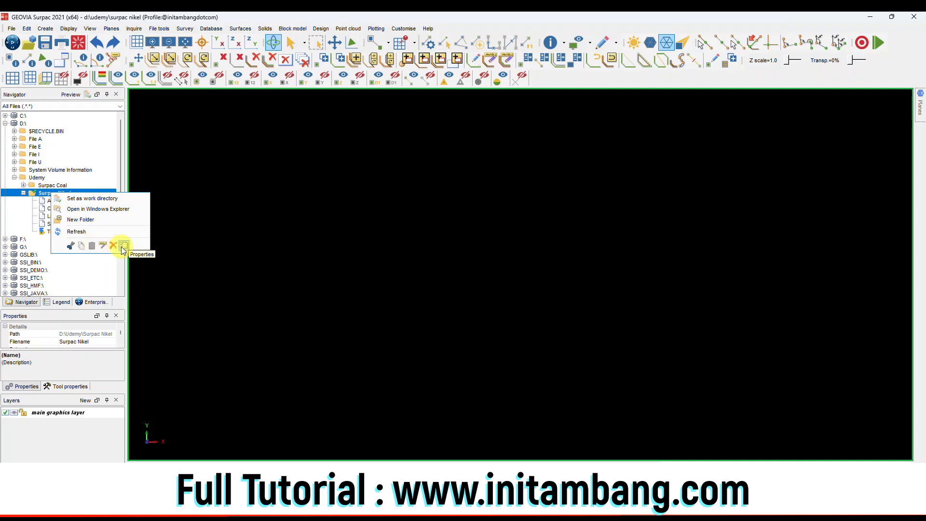
left_click(91, 219)
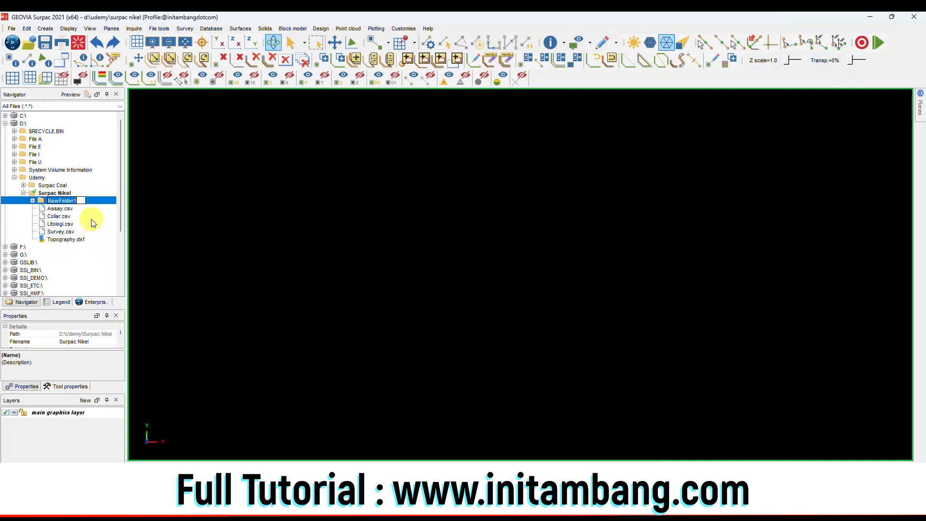
type("01 dtm")
key("Return")
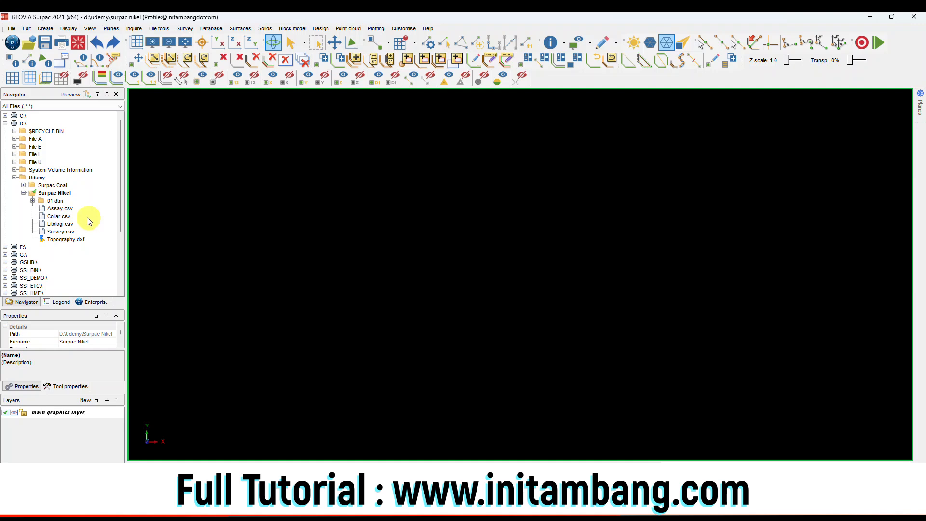
Set the 01 dtm folder as the work directory
left_click(60, 202)
right_click(60, 201)
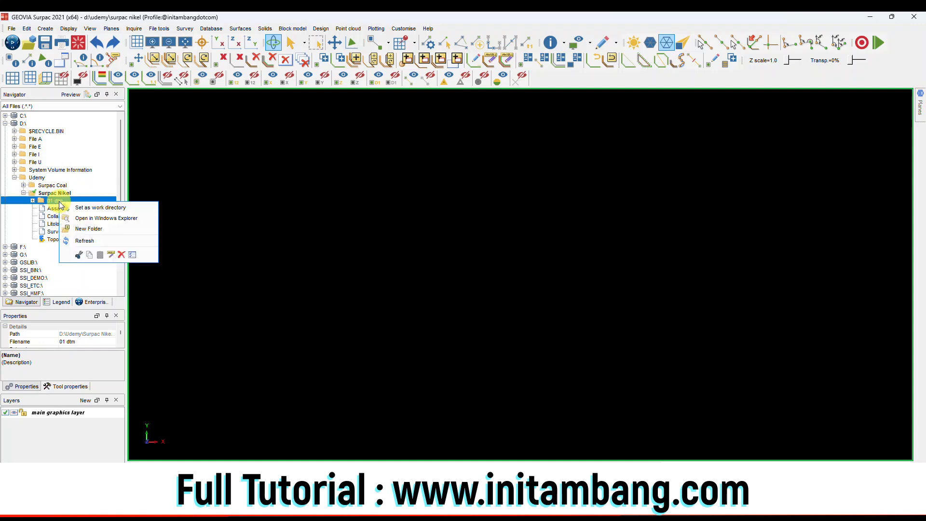
left_click(86, 207)
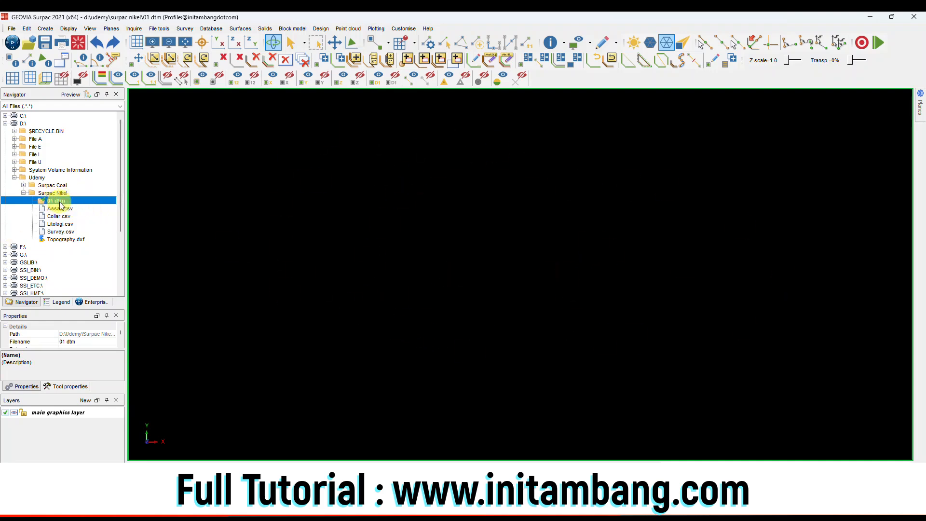
Move Topography.dxf from the Surpac Nikel folder into the 01 dtm folder
left_click(76, 240)
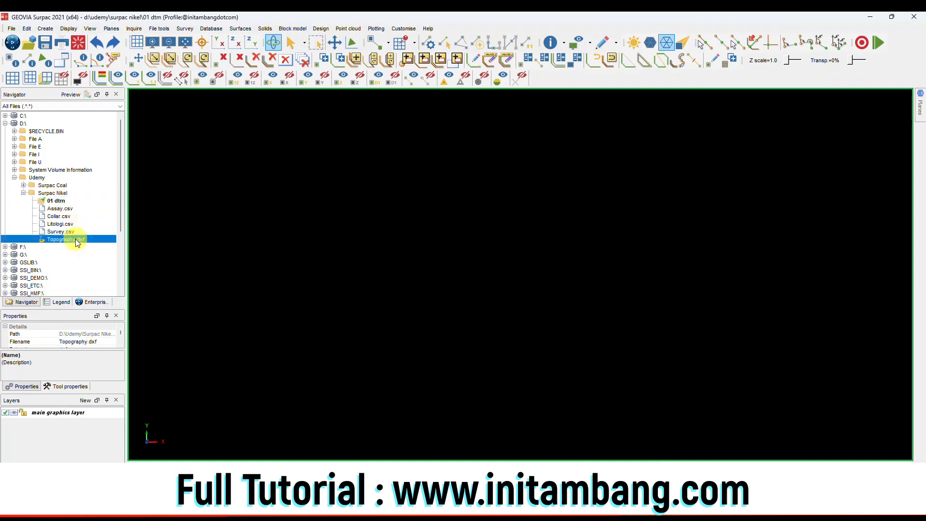
right_click(75, 239)
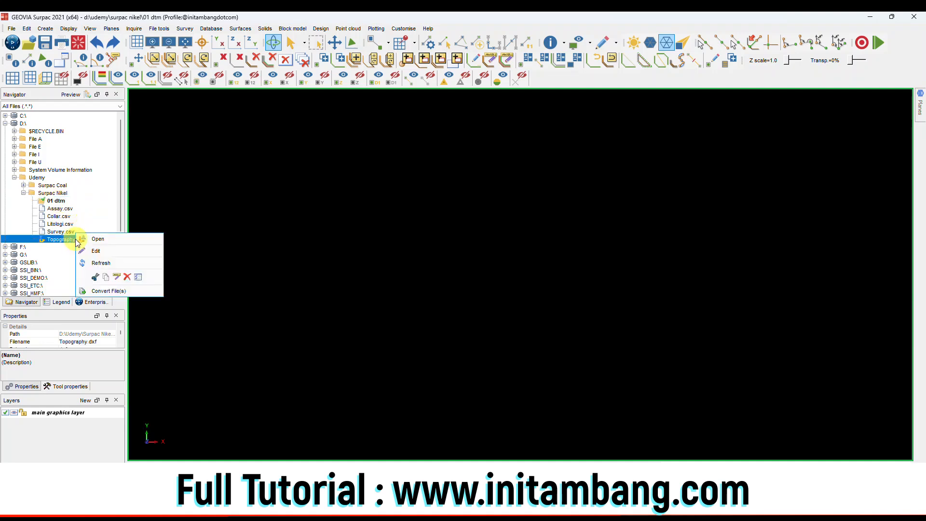
left_click(95, 276)
left_click(59, 203)
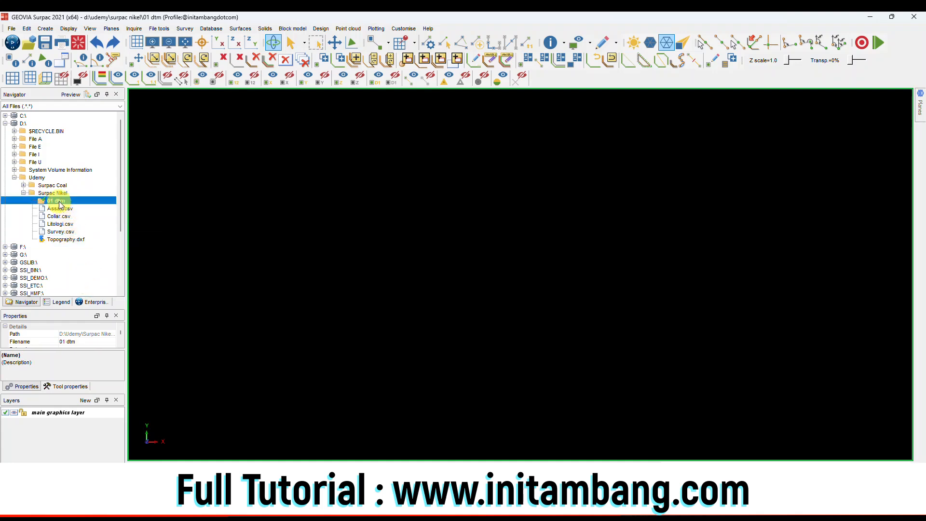
right_click(59, 204)
left_click(97, 250)
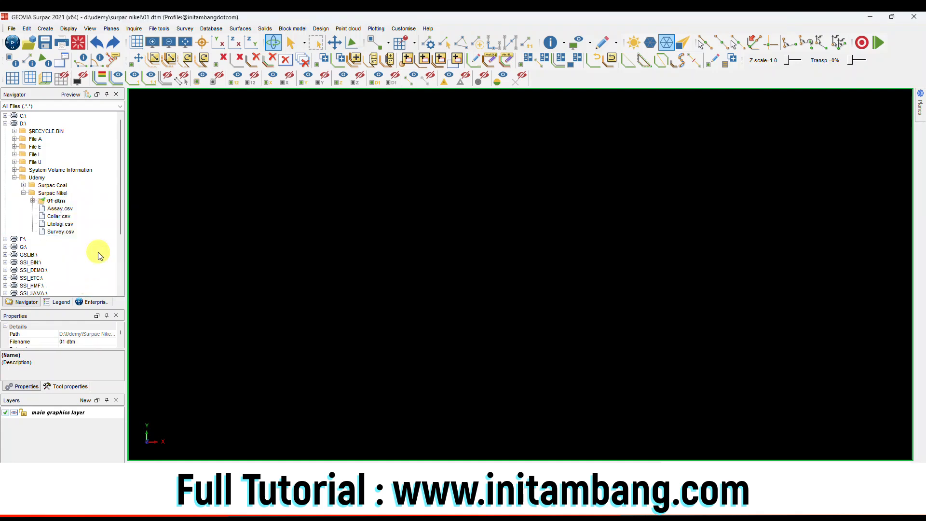
Load Topography.dxf from the 01 dtm folder into the graphics view
double_click(37, 201)
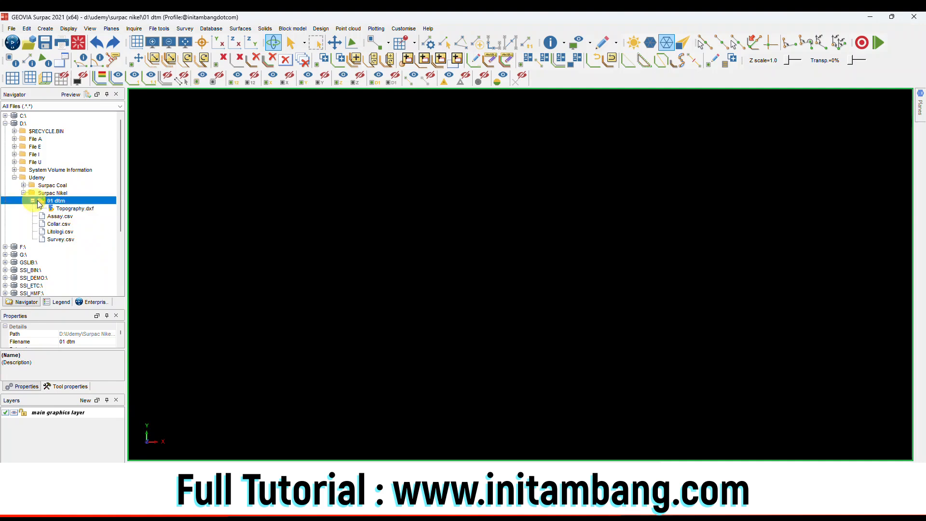
left_click(73, 209)
right_click(73, 210)
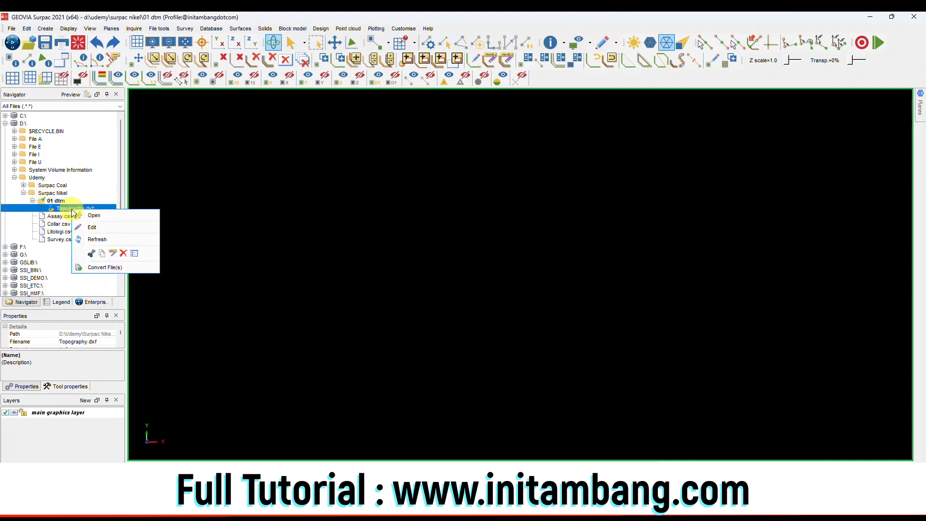
left_click(68, 209)
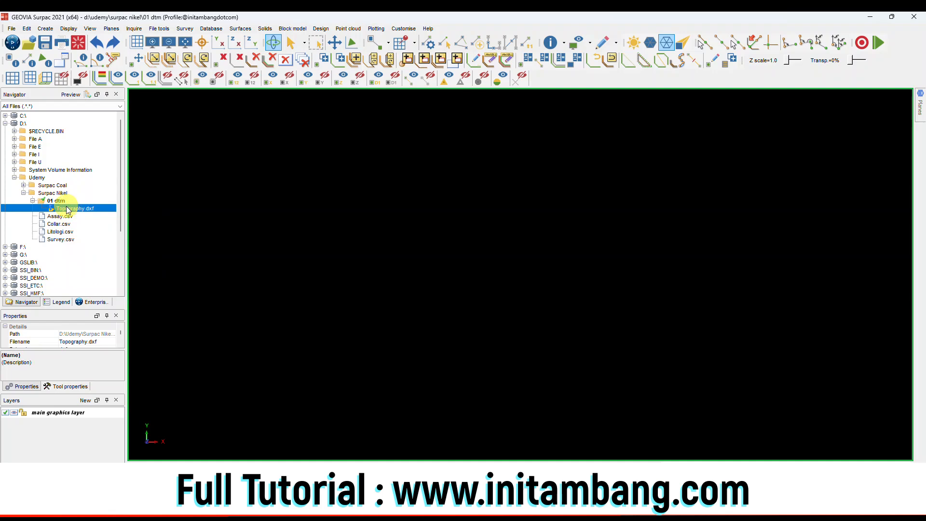
left_click_drag(67, 210, 341, 232)
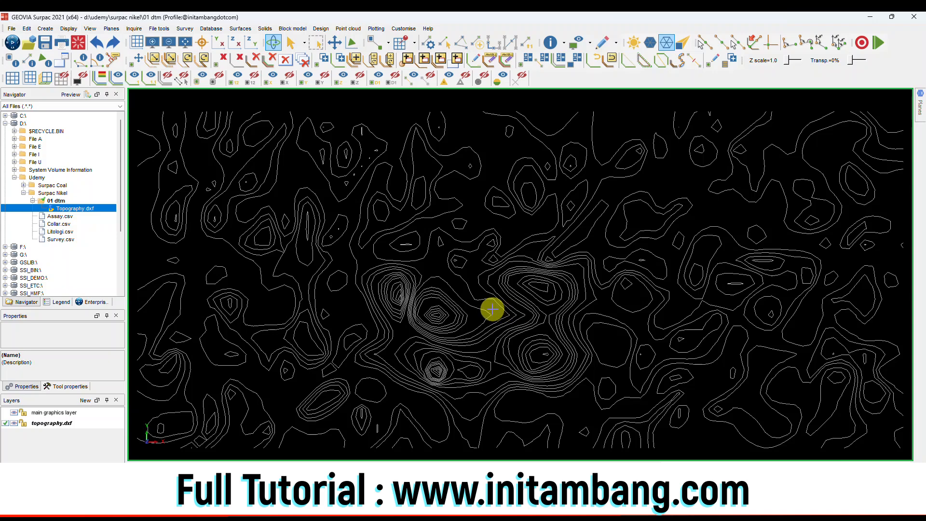
Create a DTM from the topography.dxf layer on the XY plane with object ID 1 and the breakline test turned off
scroll(488, 256, "up", 8)
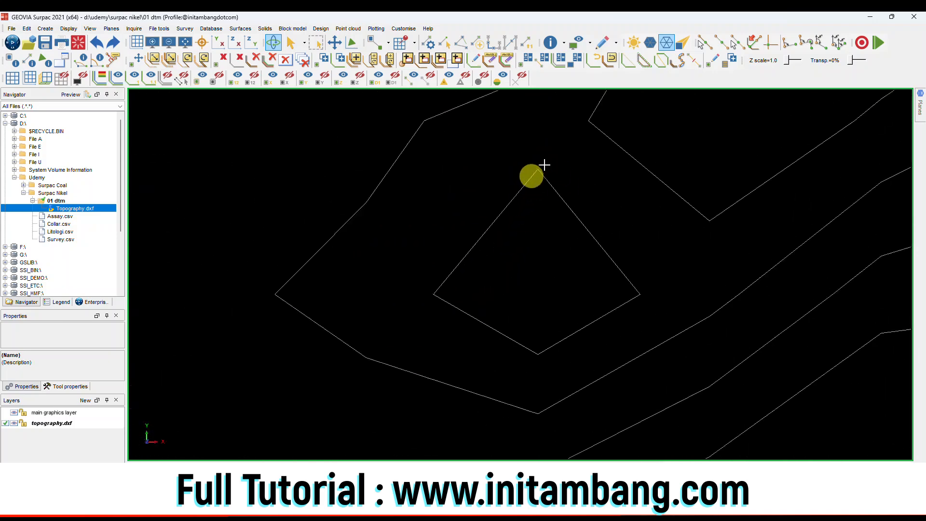
scroll(501, 291, "down", 4)
scroll(502, 290, "down", 5)
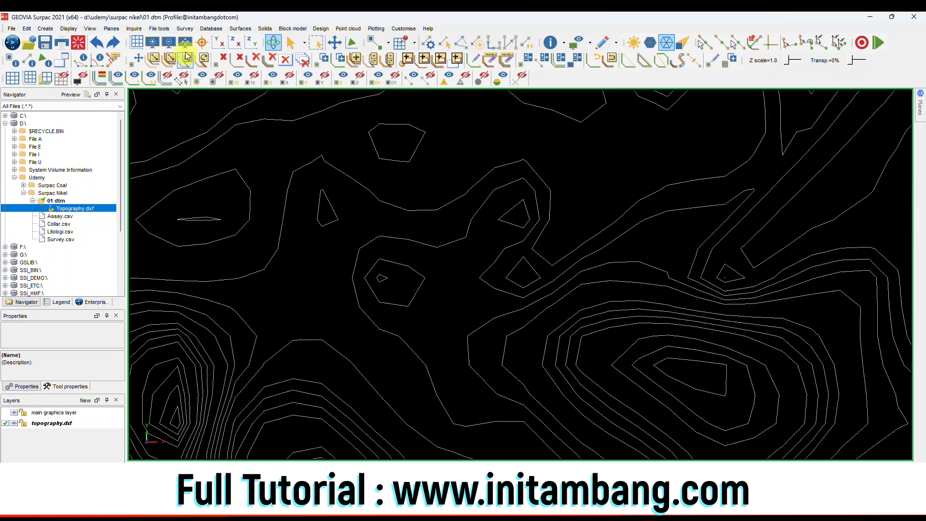
left_click(185, 43)
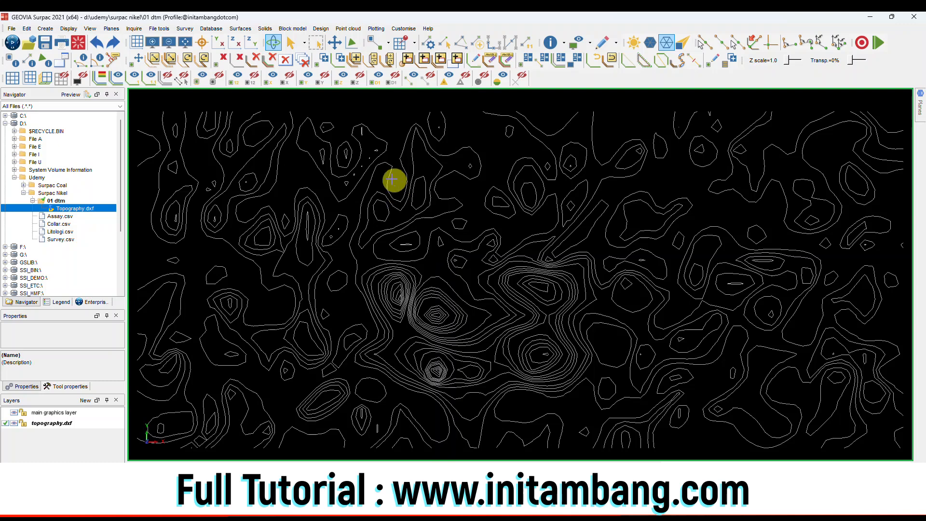
left_click(240, 29)
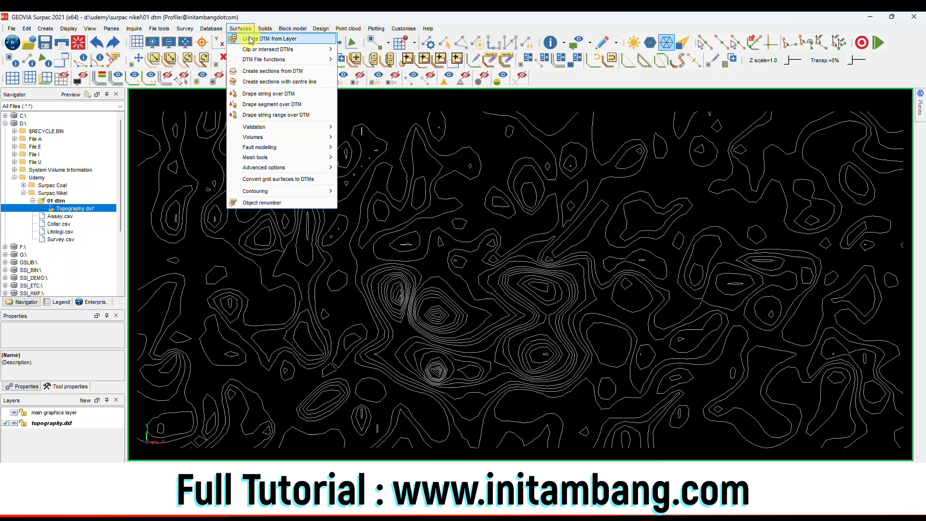
left_click(248, 38)
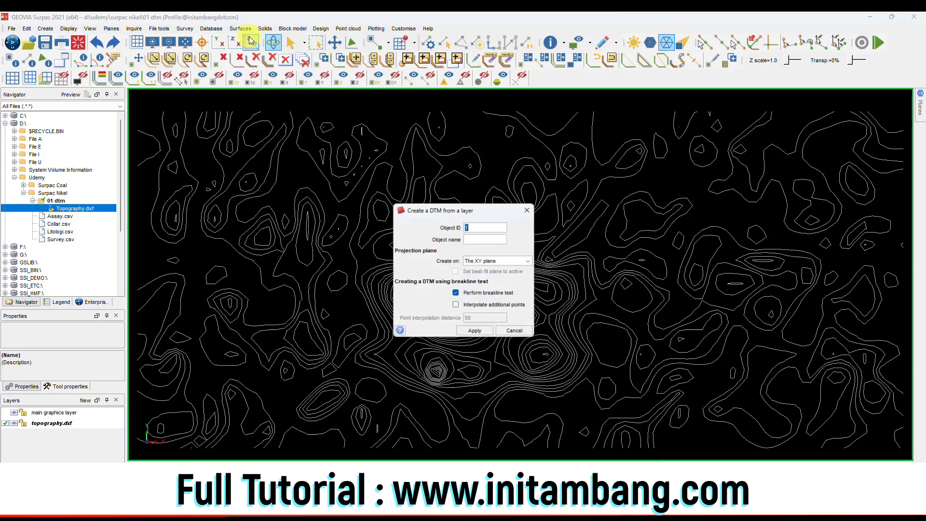
left_click(456, 294)
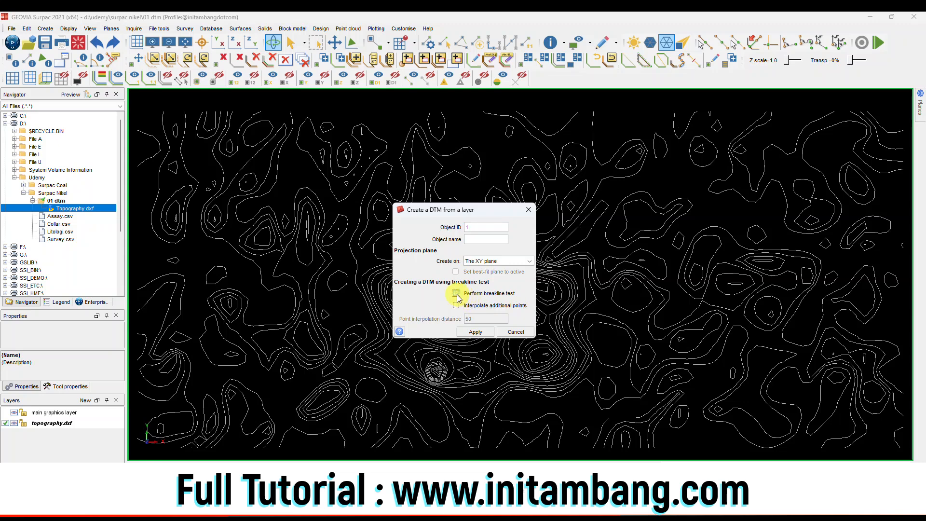
left_click(475, 332)
left_click_drag(481, 323, 398, 285)
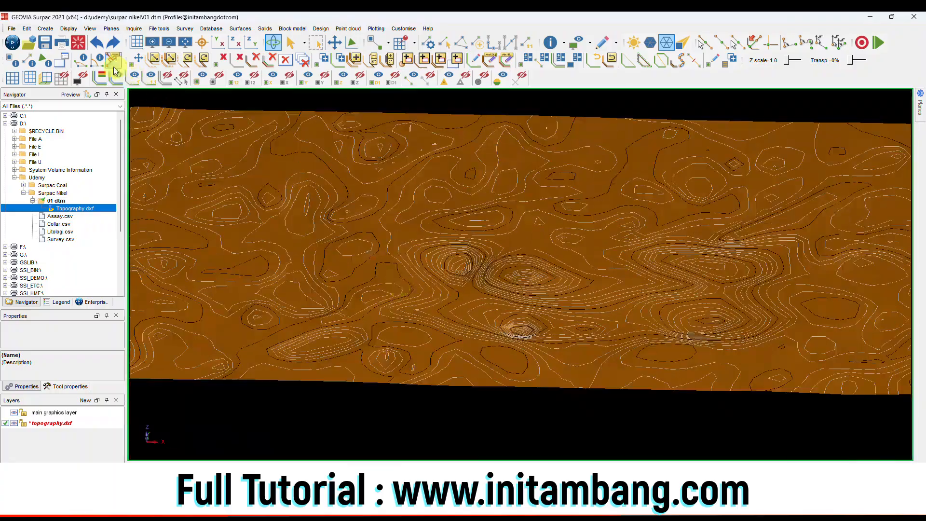
Save the surface as topography in Surpac DTM format, binary with styles in topography.ssi, and clear the graphics view
left_click(45, 42)
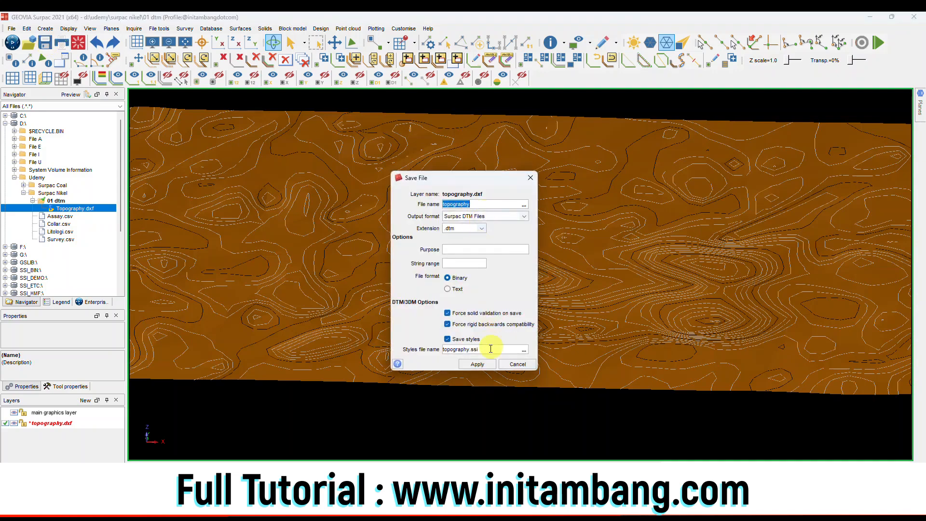
left_click(478, 364)
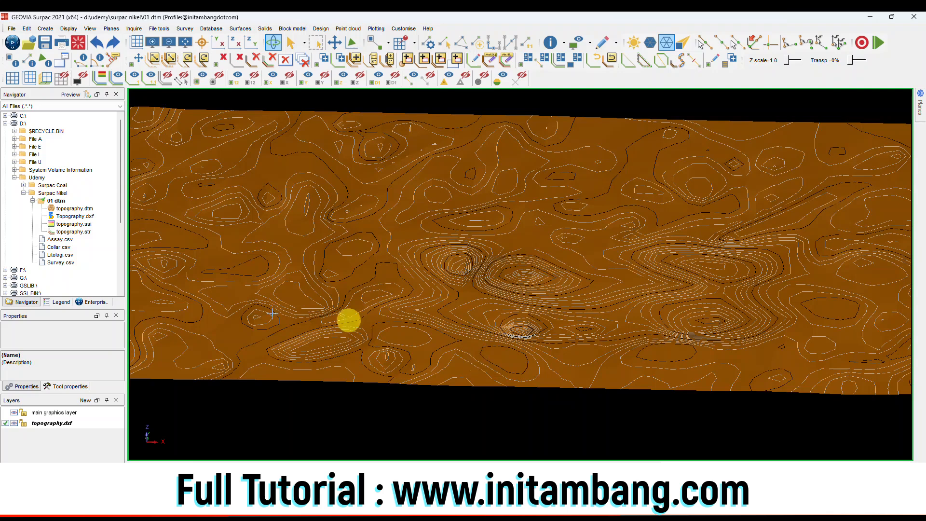
left_click(78, 44)
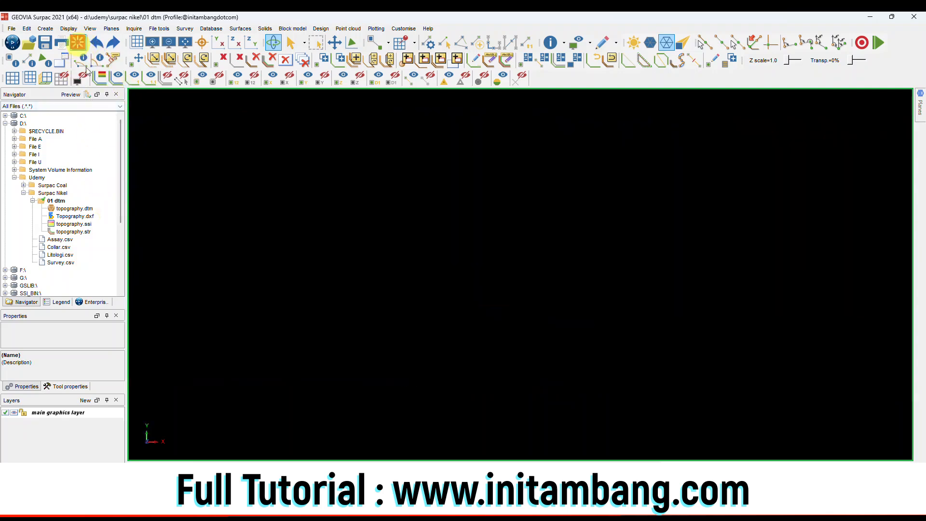
Load topography.dtm from the 01 dtm folder and inspect the surface's relief in 3D
left_click(85, 209)
right_click(85, 209)
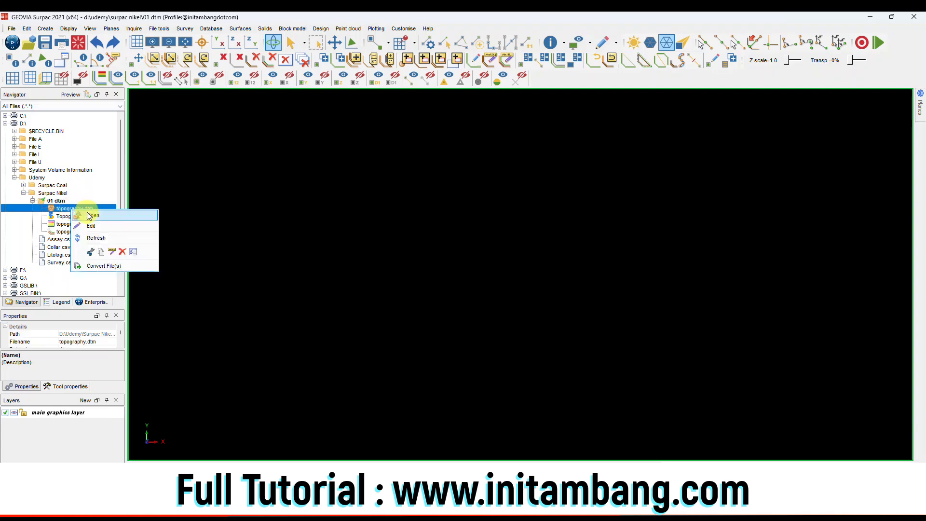
left_click(88, 214)
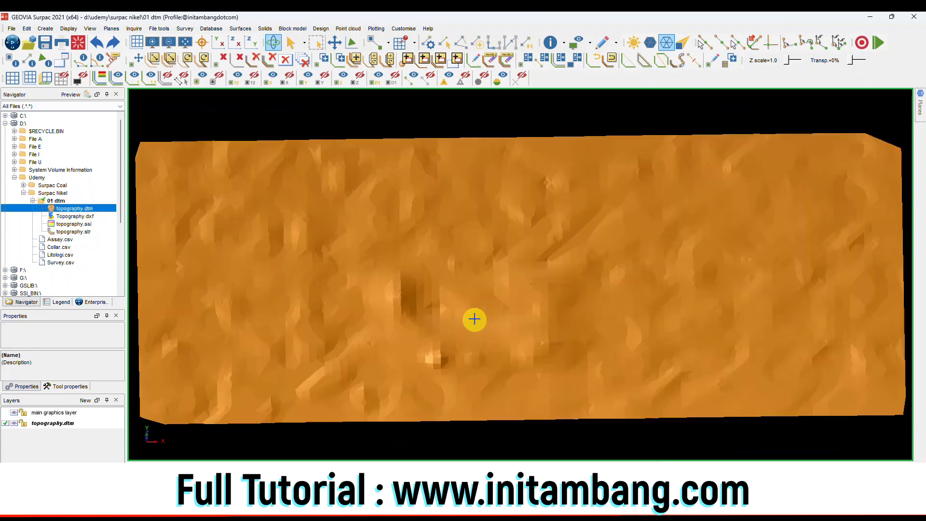
left_click_drag(474, 318, 325, 176)
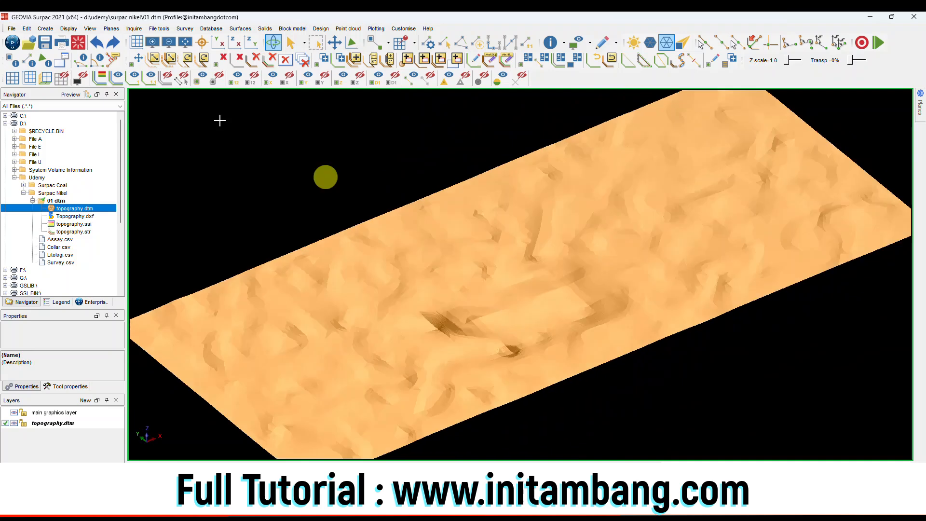
Clear the graphics view and load the topography.str contour strings from the 01 dtm folder, fitted to the view
left_click(73, 45)
left_click(83, 232)
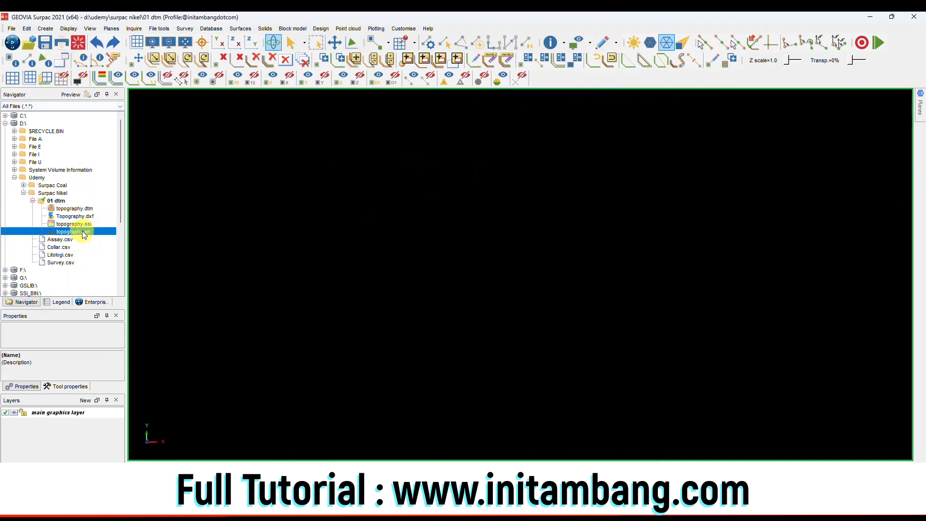
right_click(91, 232)
left_click(114, 237)
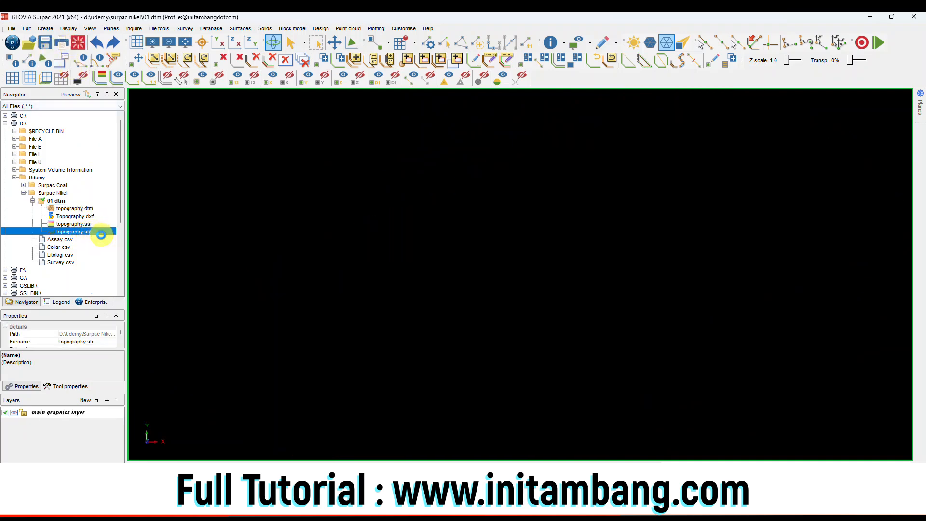
scroll(491, 314, "up", 5)
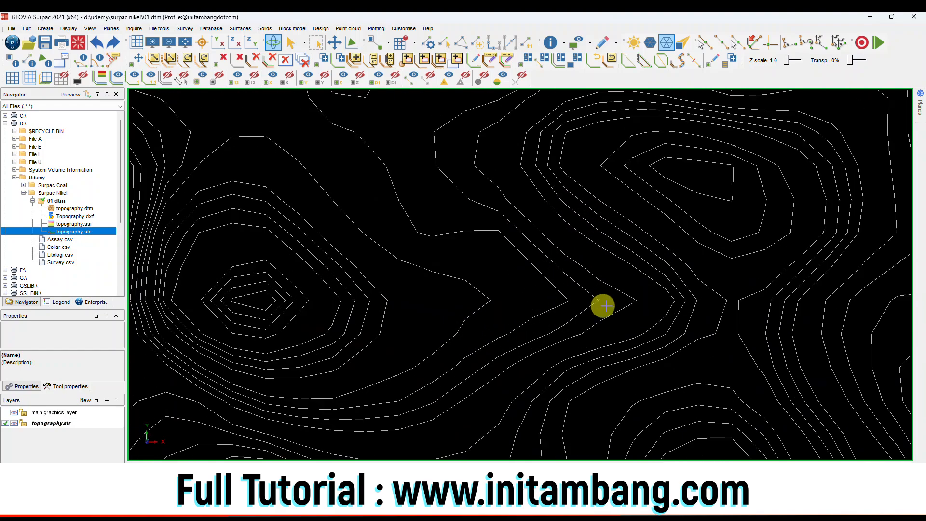
scroll(610, 314, "down", 5)
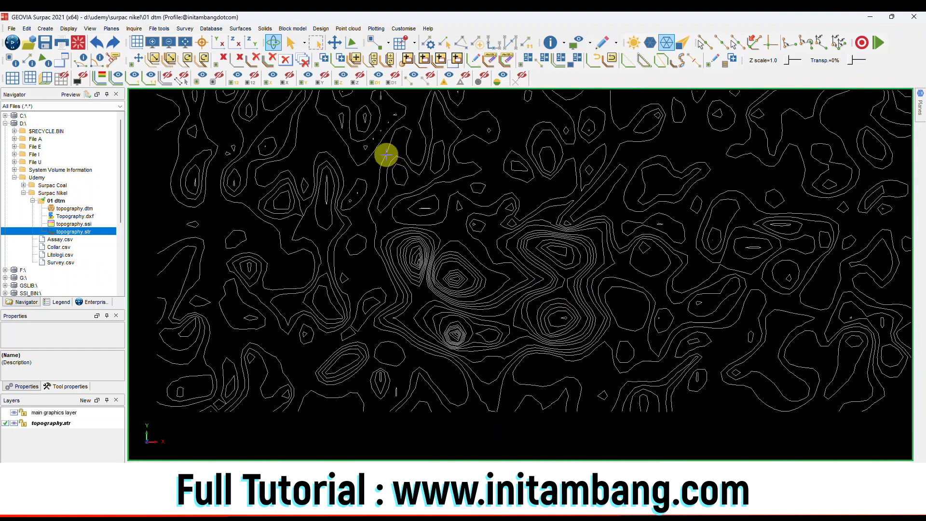
left_click(185, 42)
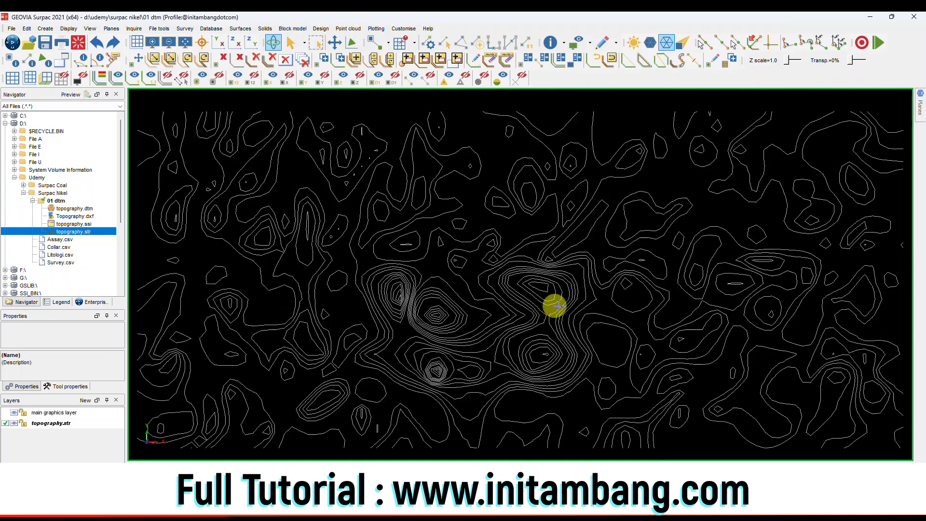
Smooth the contour strings in the layer with the Spline method, string and segment ranges 1,999 and 3 lines per segment
left_click(240, 29)
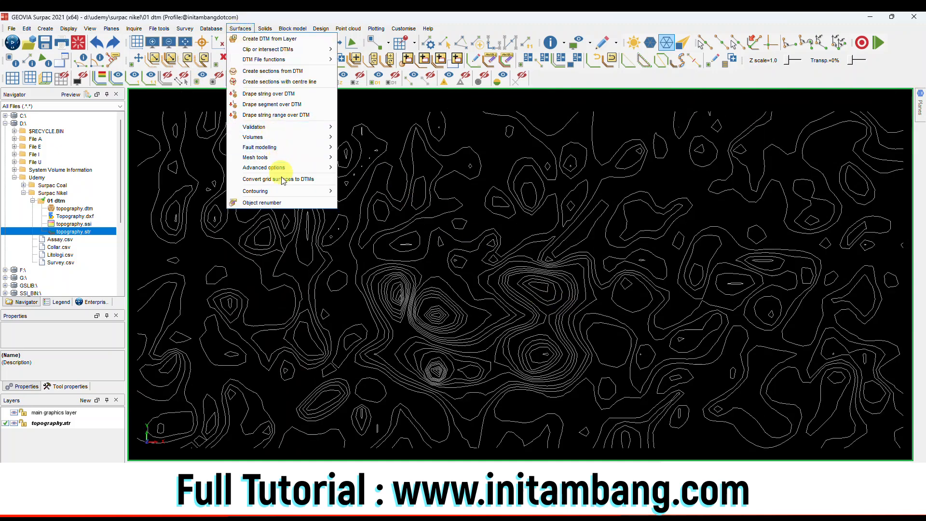
mouse_move(284, 195)
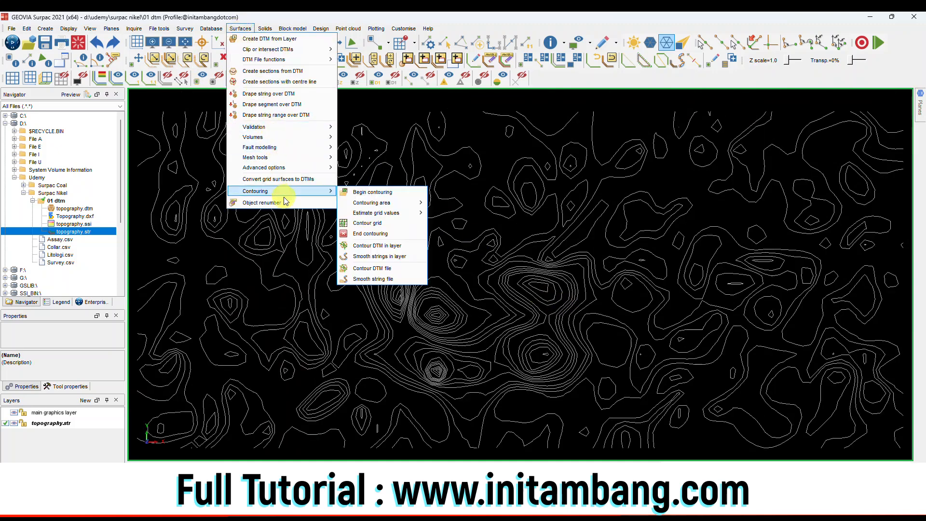
left_click(418, 261)
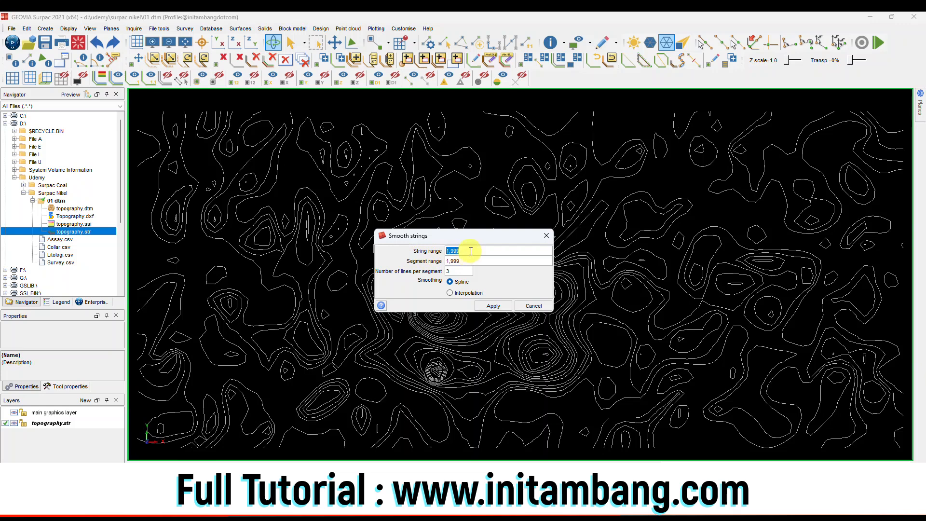
key("BackSpace")
left_click(473, 259)
key("BackSpace")
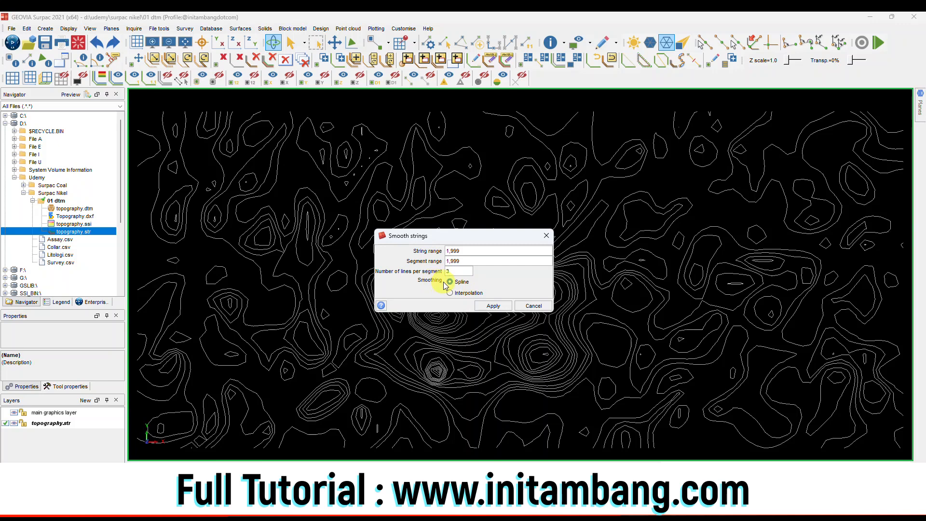
left_click(453, 292)
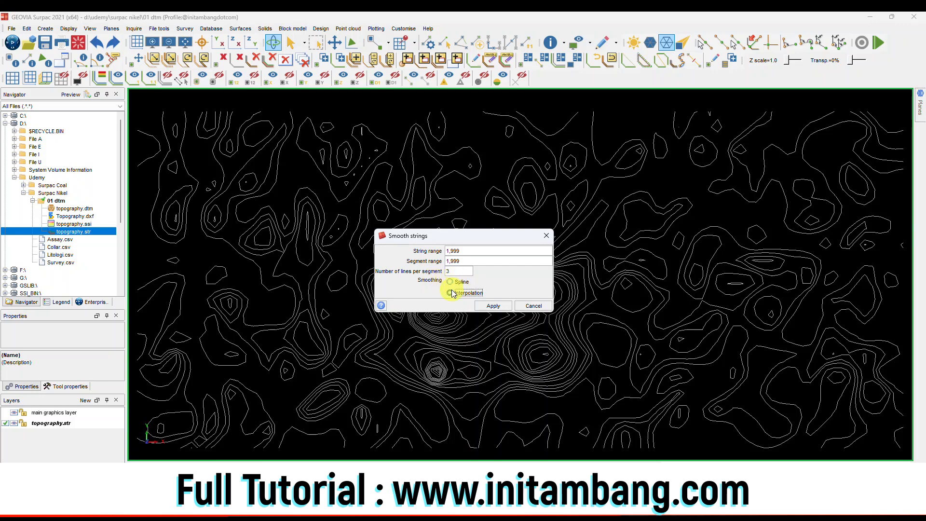
left_click(466, 282)
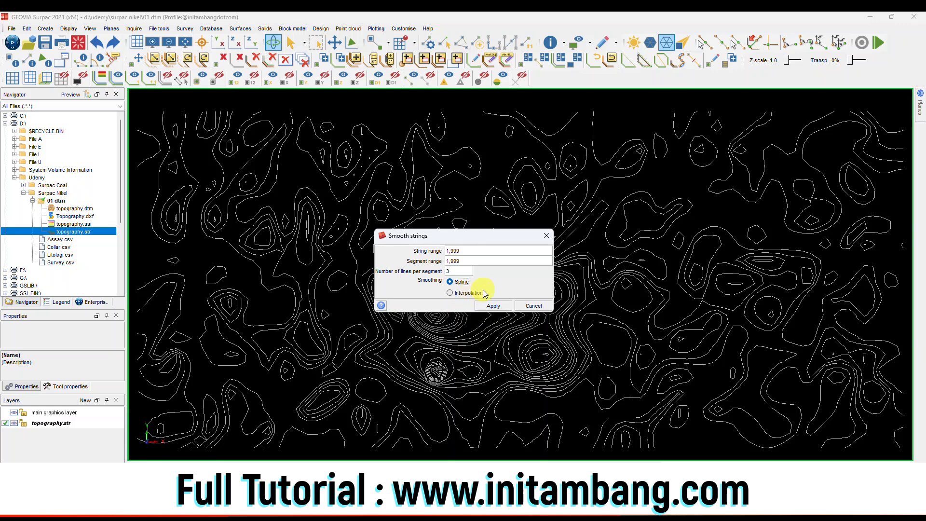
left_click(449, 283)
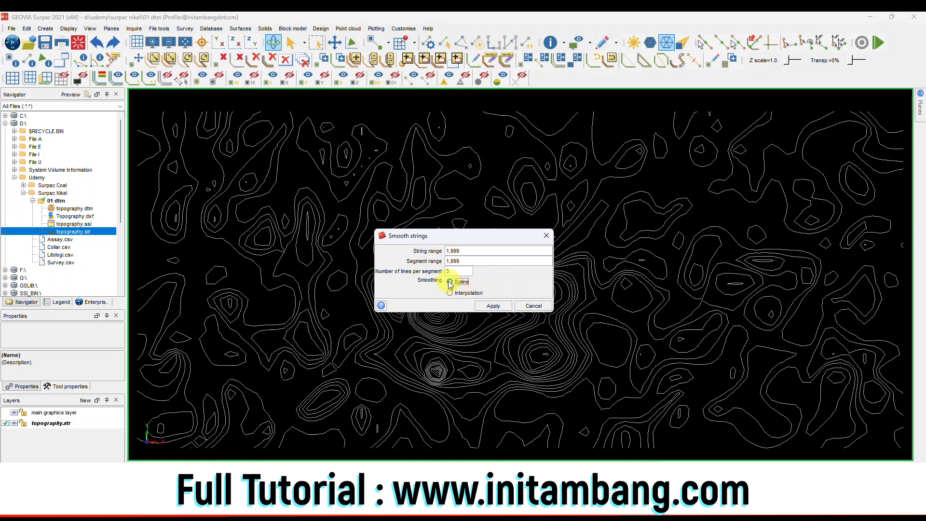
left_click(493, 306)
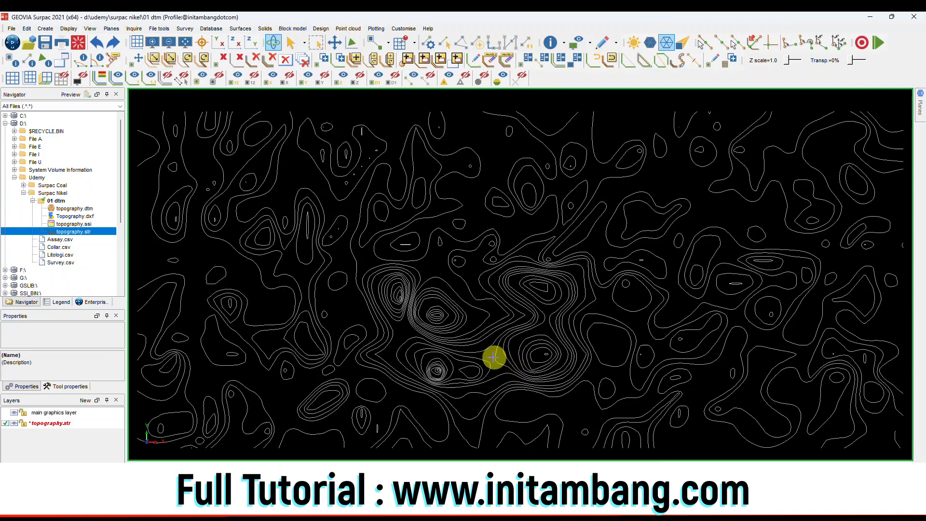
scroll(467, 366, "up", 3)
scroll(467, 354, "down", 3)
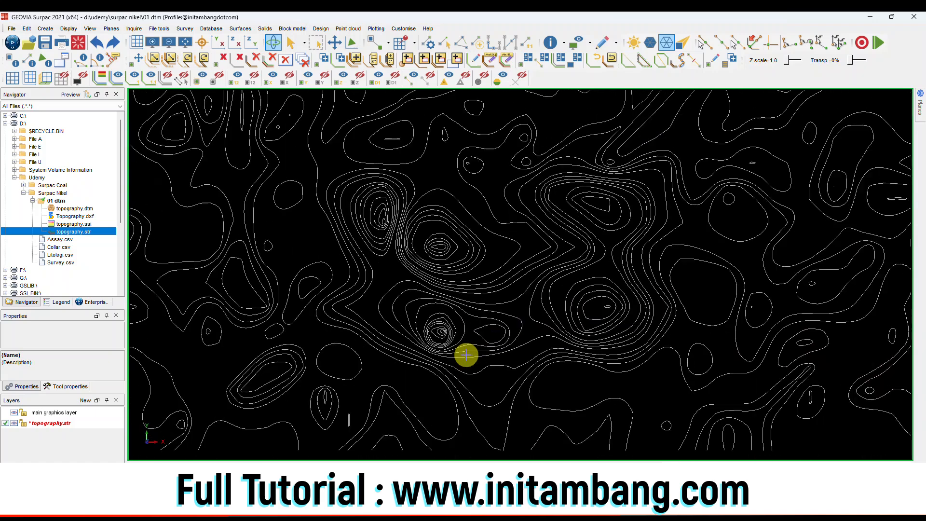
Save the smoothed contours as the binary Surpac string file topography_spline and clear the graphics view
left_click(47, 42)
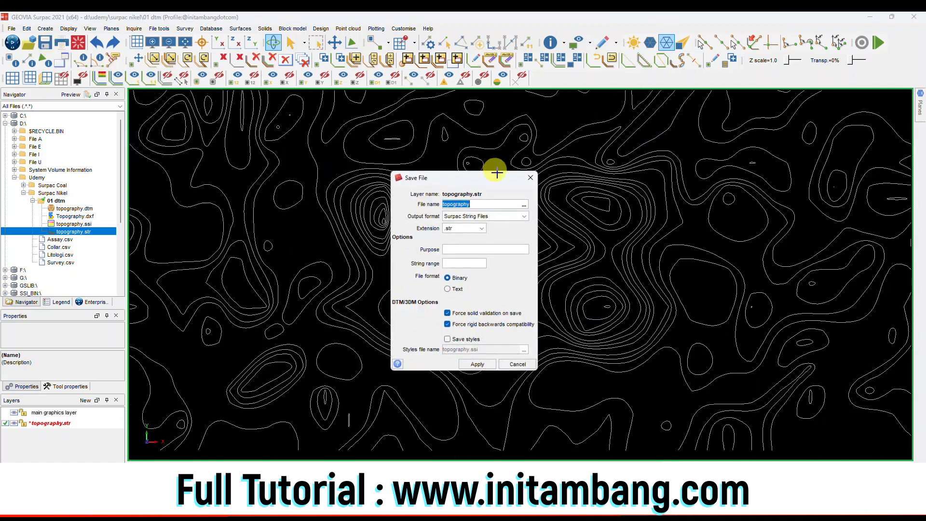
left_click(497, 204)
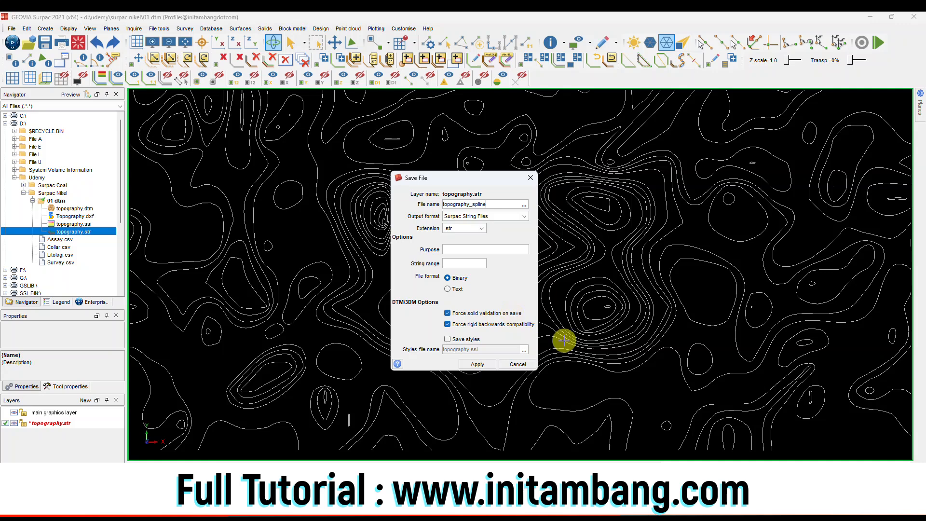
left_click(477, 364)
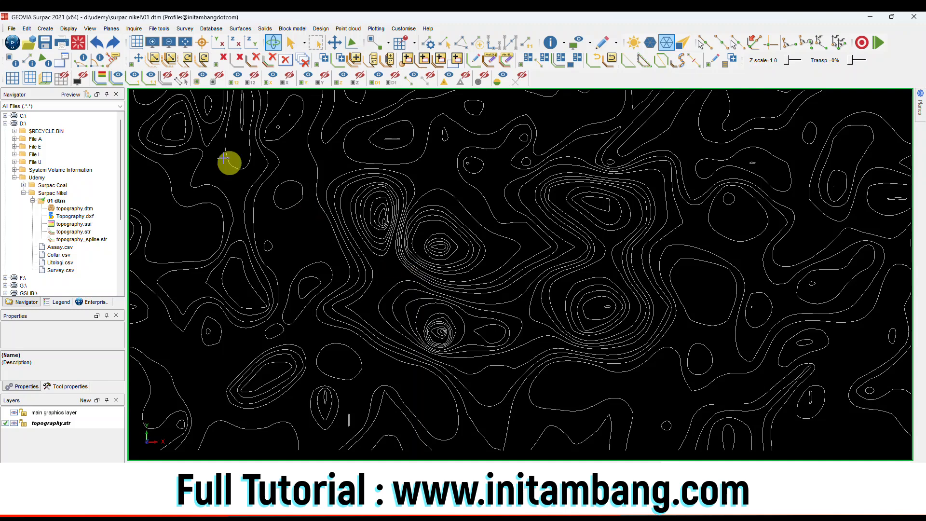
left_click(78, 43)
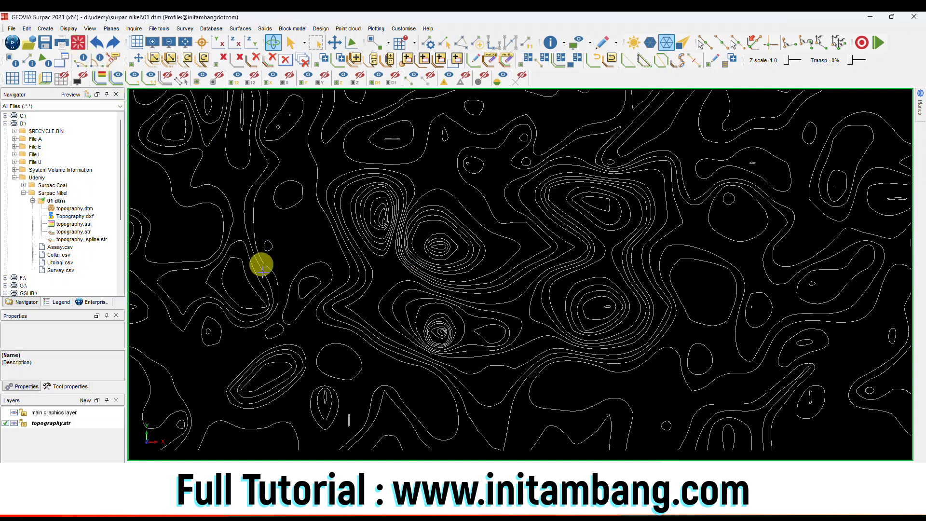
Load the original topography.str contour strings from the 01 dtm folder again
left_click(76, 232)
right_click(83, 235)
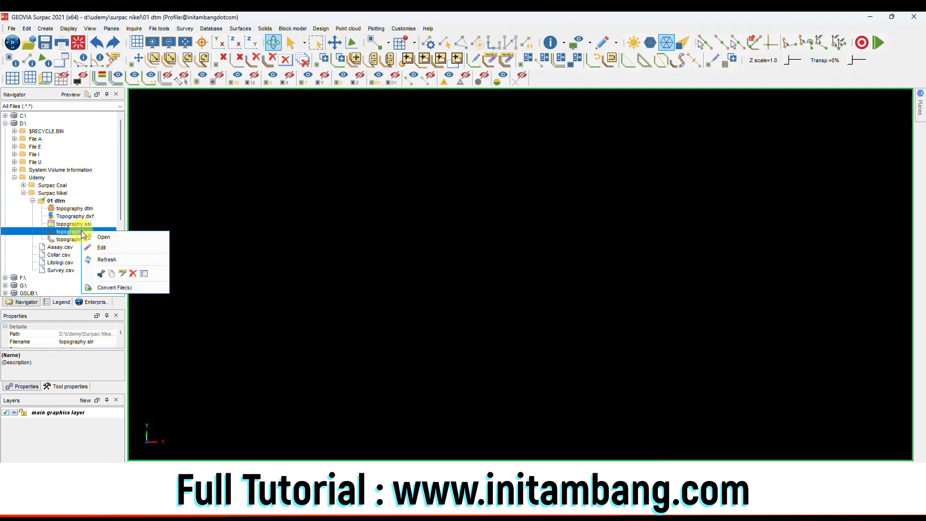
left_click(103, 237)
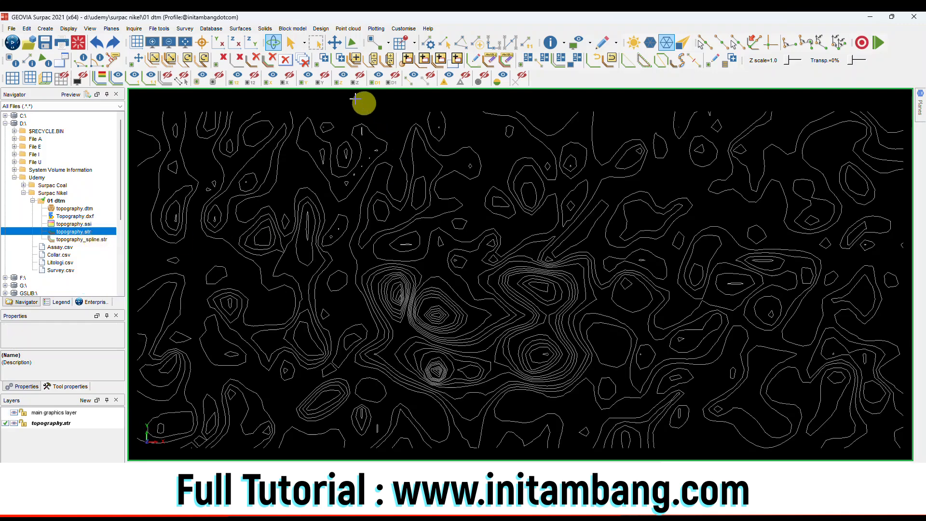
Smooth the layer's strings with the Interpolation method, using string and segment ranges 1,999 and 3 lines per segment
left_click(240, 29)
mouse_move(283, 196)
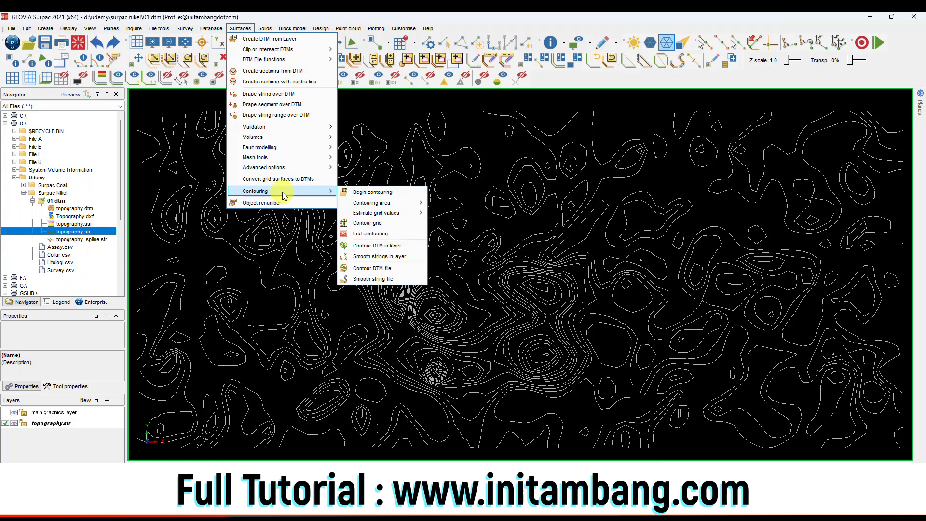
left_click(386, 256)
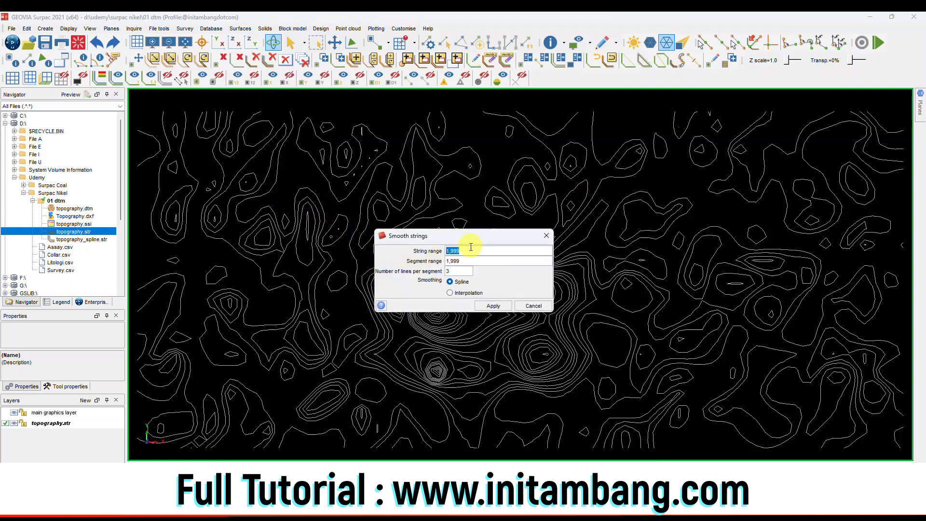
left_click(450, 292)
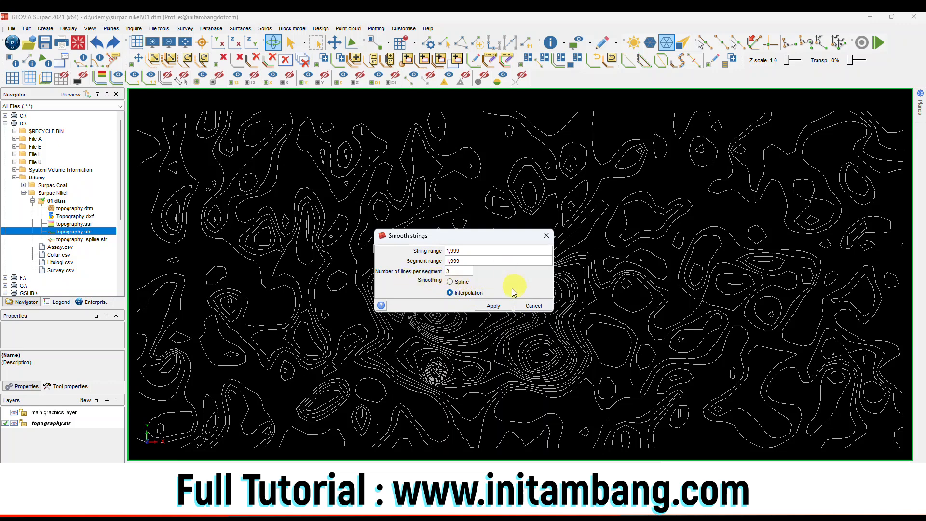
left_click(499, 305)
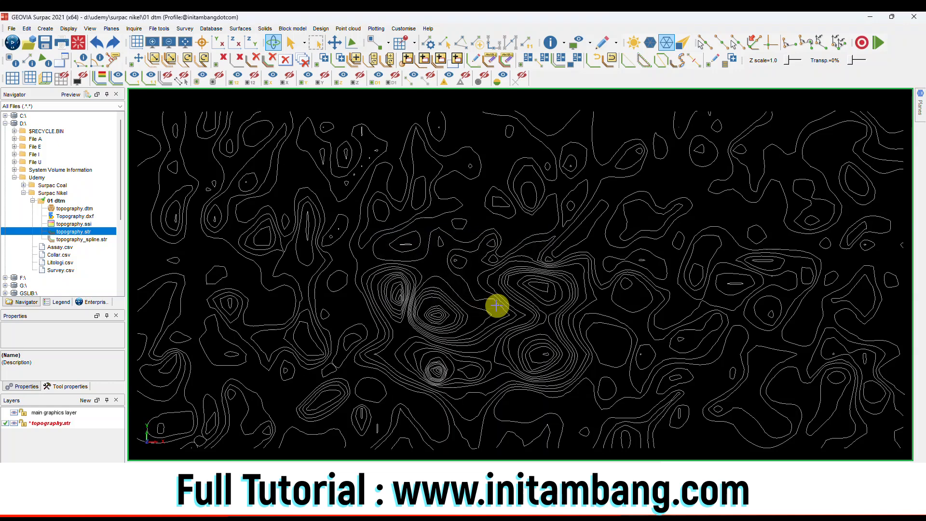
Save the interpolated contours as the binary Surpac string file topography_interpolation and clear the graphics view
left_click(44, 42)
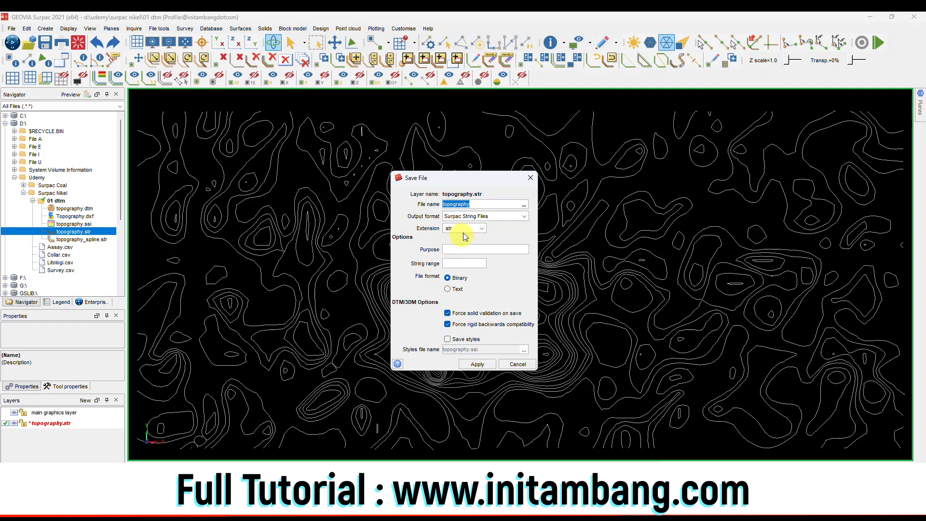
left_click(485, 204)
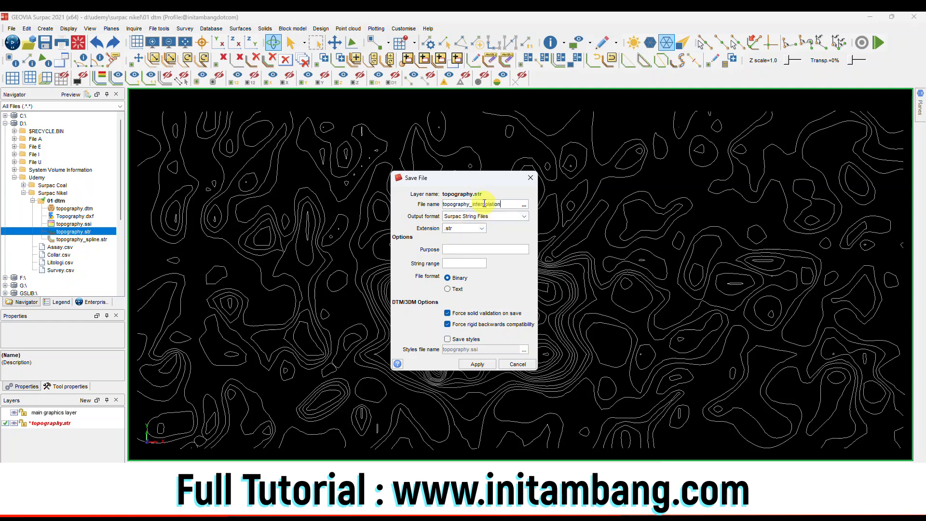
type("_interpolation")
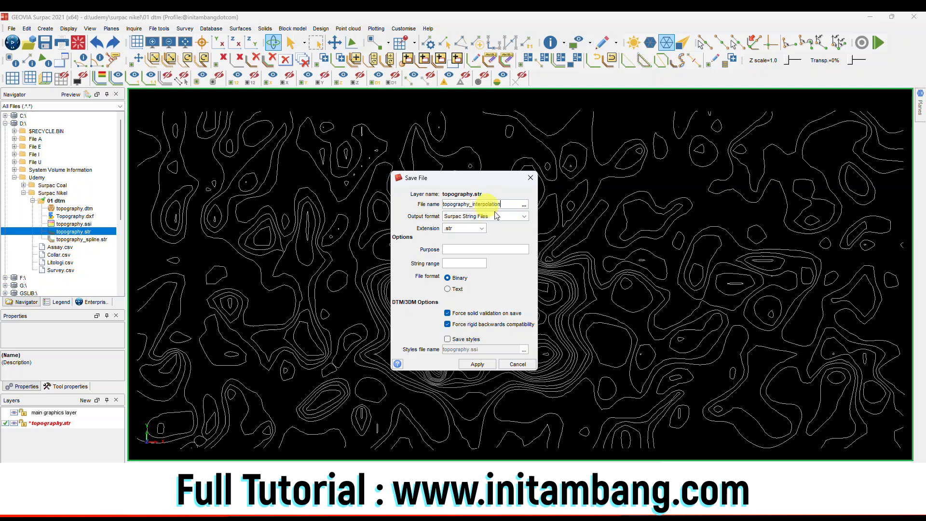
left_click(474, 364)
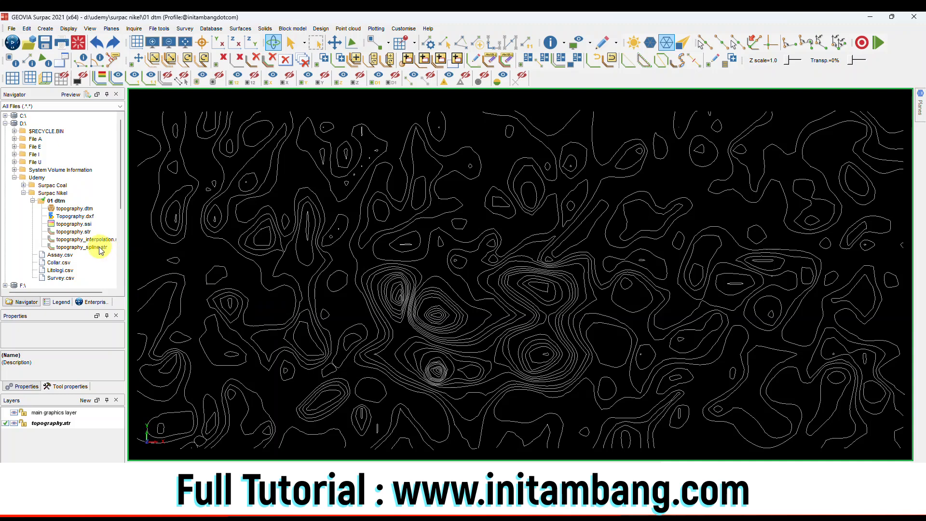
left_click(78, 42)
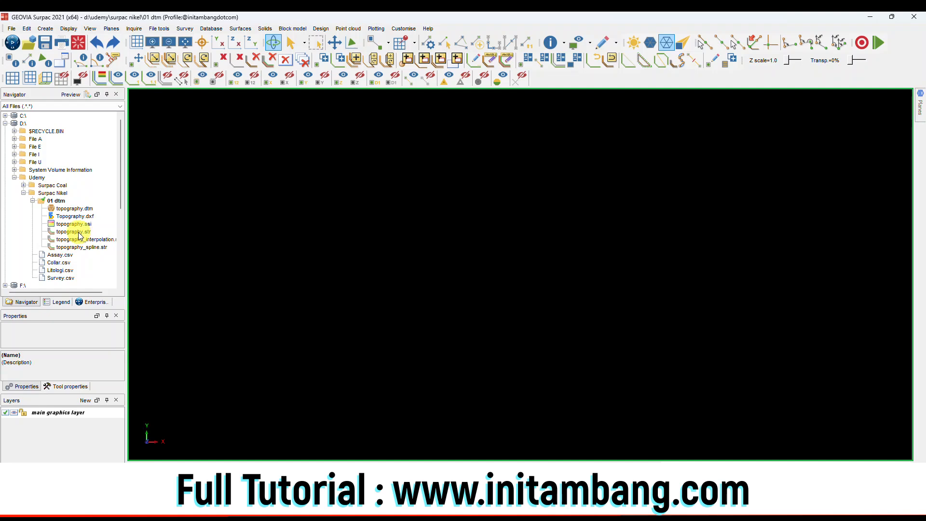
Open topography.str, topography_interpolation.str and topography_spline.str together from the 01 dtm folder, each in its own layer
left_click(77, 232)
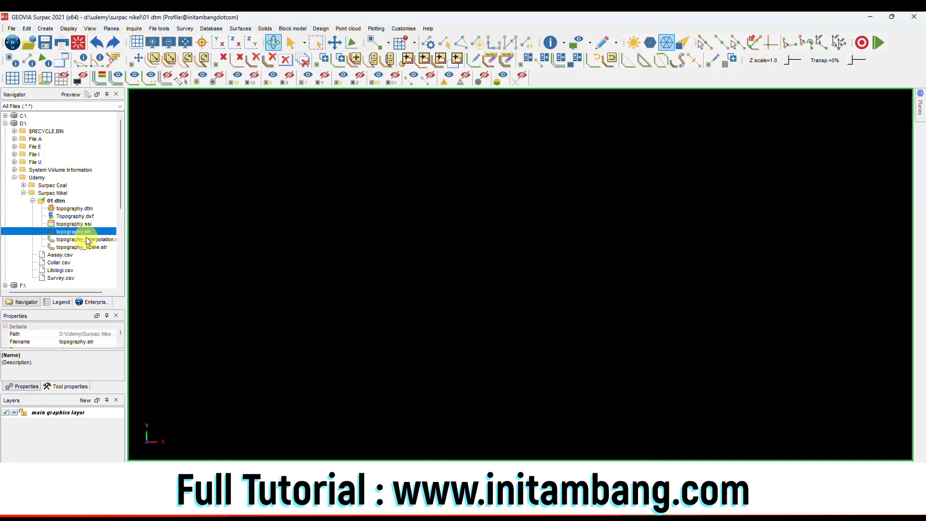
left_click(87, 240, "ctrl")
left_click(88, 247, "ctrl")
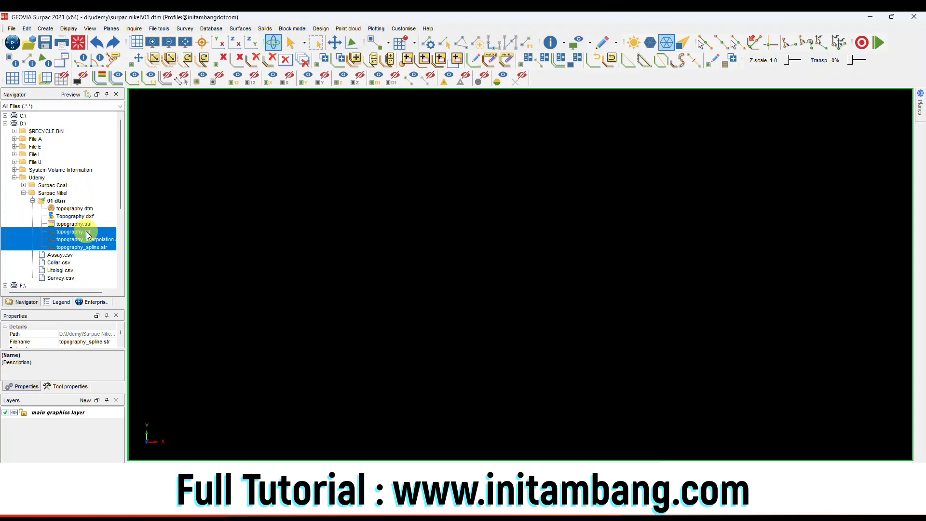
left_click(88, 234)
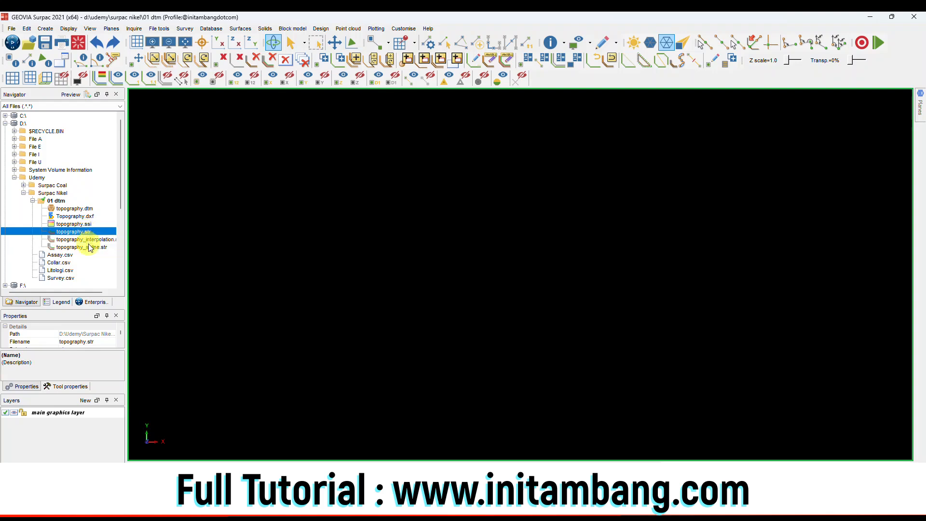
left_click(89, 248, "shift")
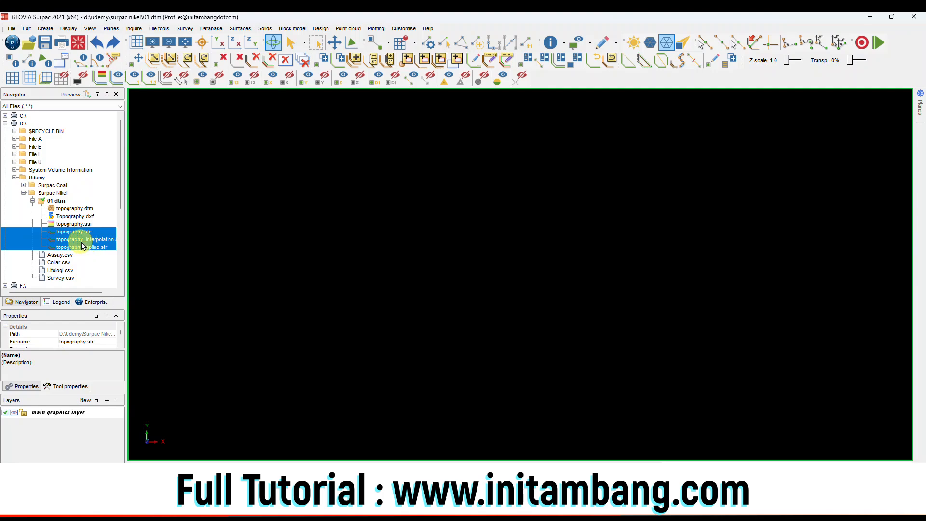
right_click(85, 239)
left_click(104, 240)
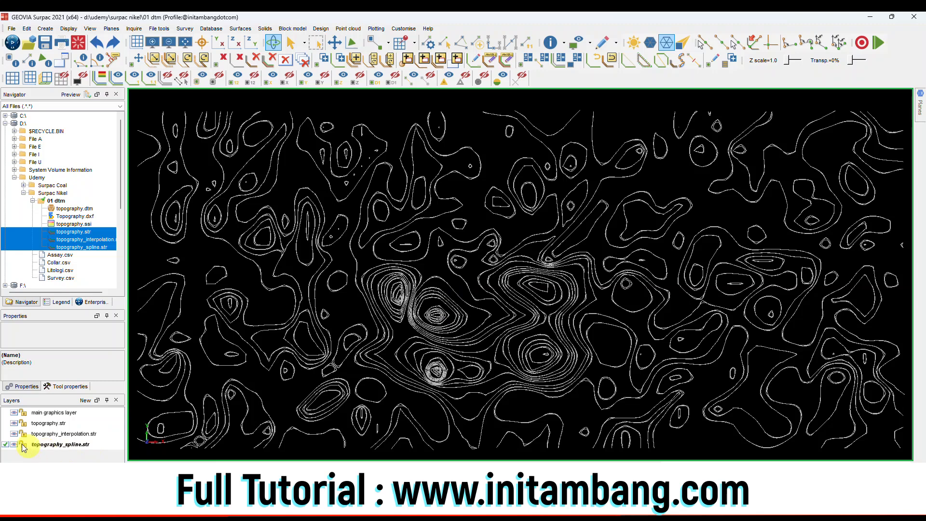
Make topography_interpolation.str the active layer and hide the topography.str and topography_spline.str layers
left_click(6, 423)
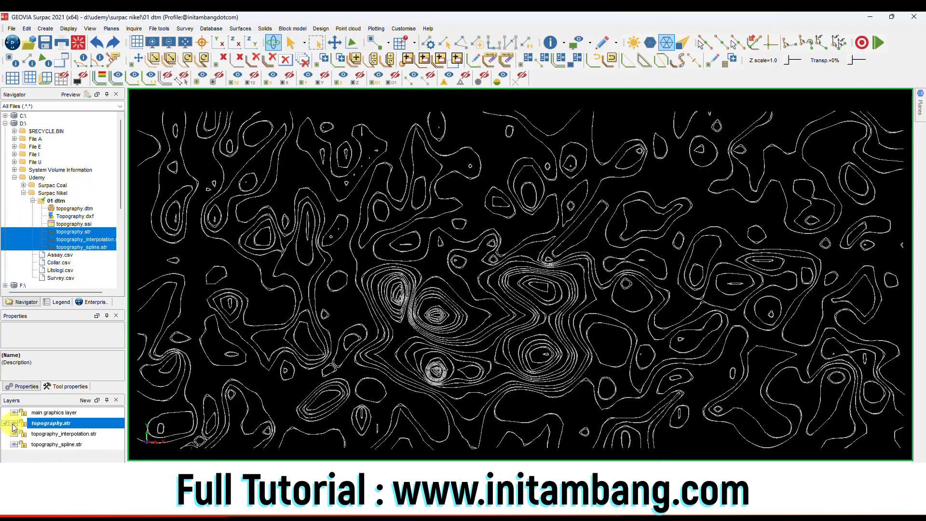
left_click(6, 434)
left_click(14, 444)
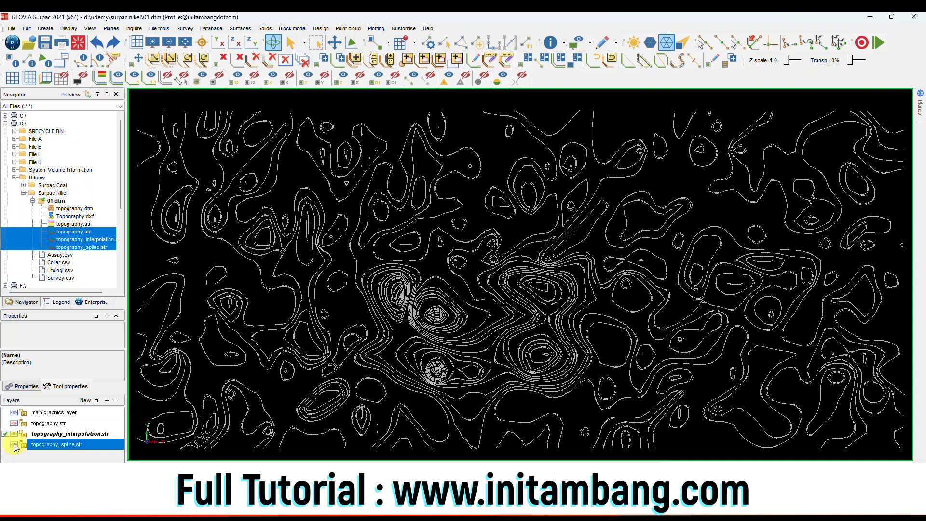
left_click(14, 444)
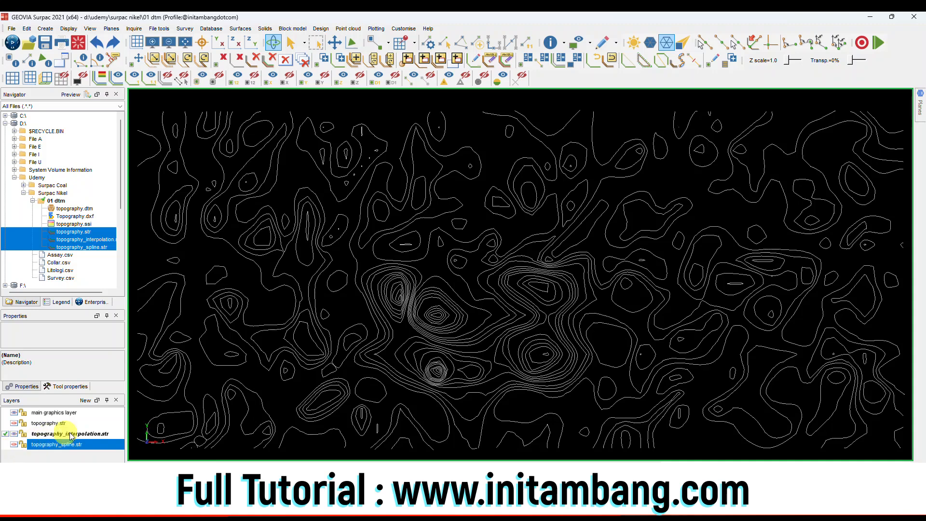
Renumber the string range 1,999 to string 2 in the topography_interpolation.str layer
left_click(27, 29)
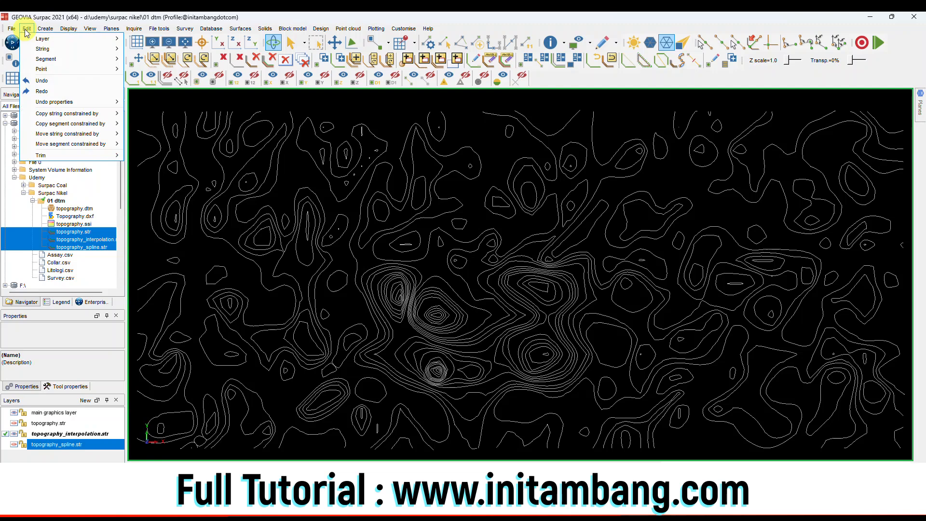
mouse_move(95, 54)
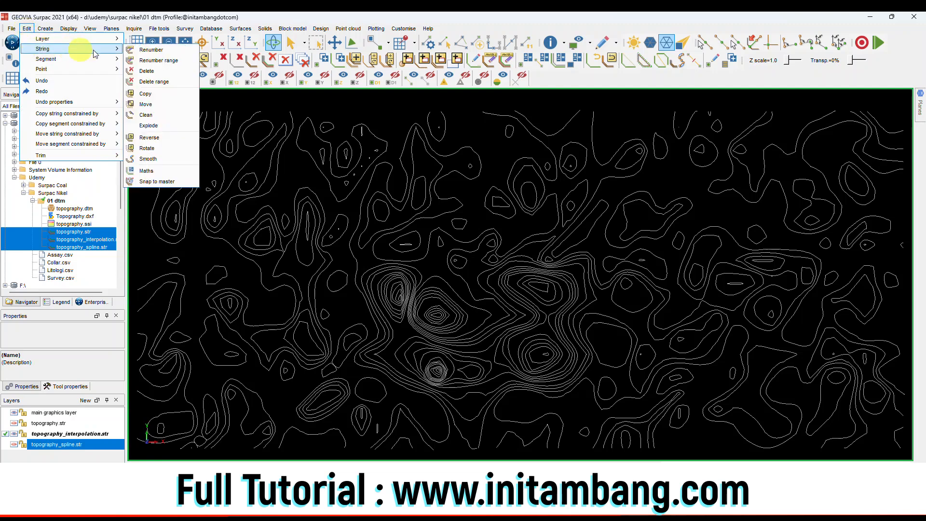
left_click(159, 61)
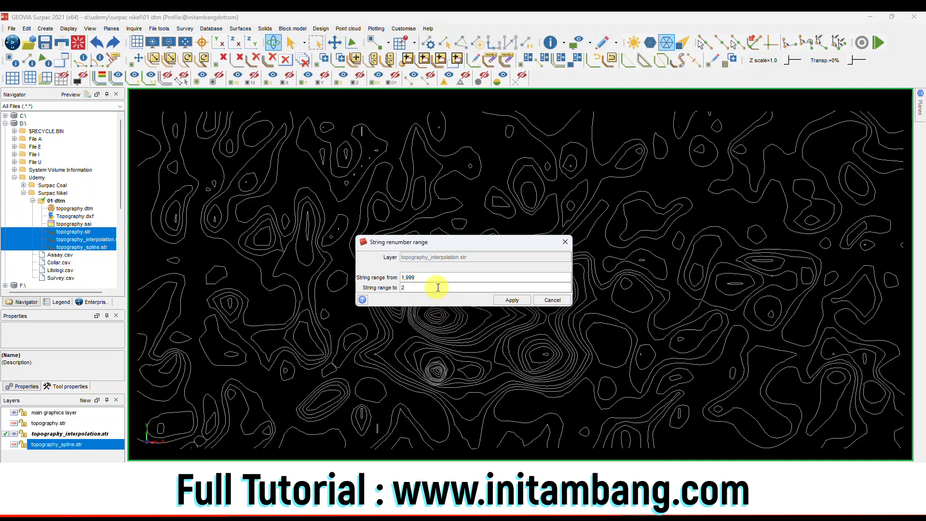
left_click(513, 300)
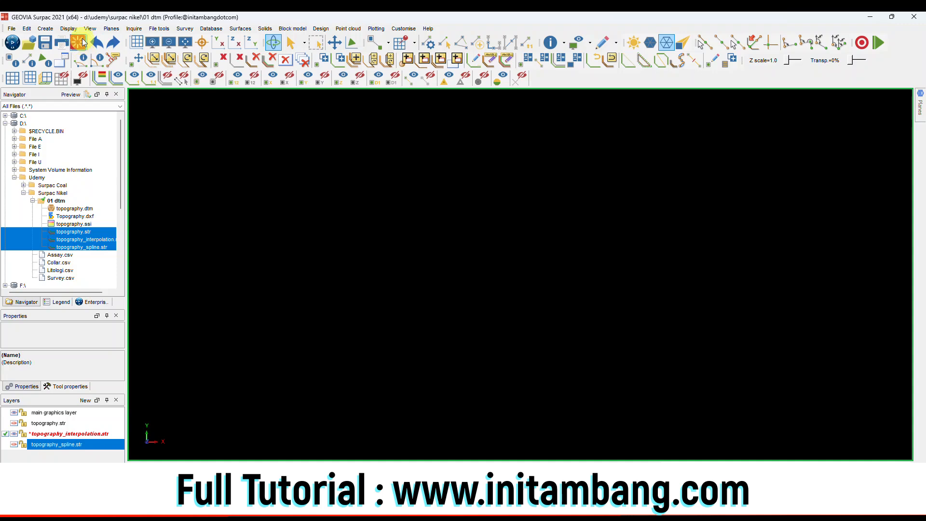
Turn on the 3D background and tilt the view to look for the renumbered contours
left_click(92, 28)
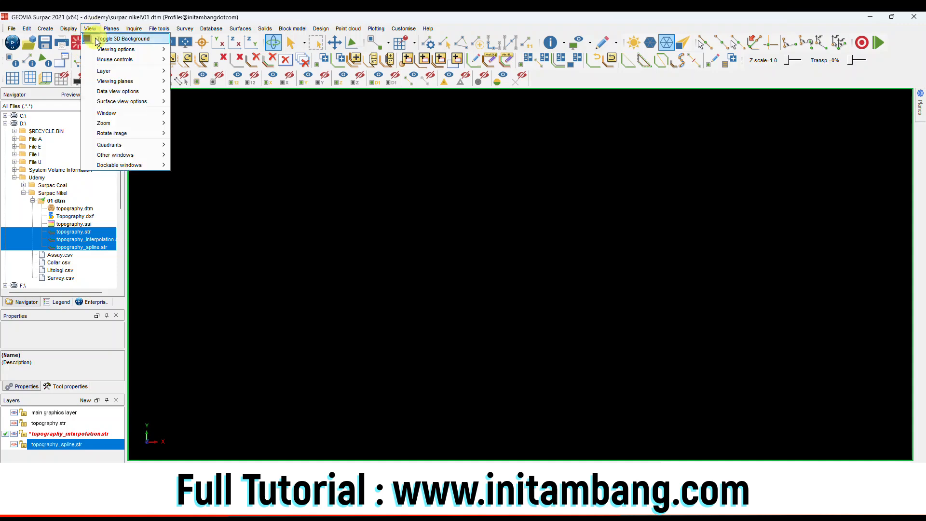
left_click(138, 41)
left_click_drag(439, 334, 441, 308)
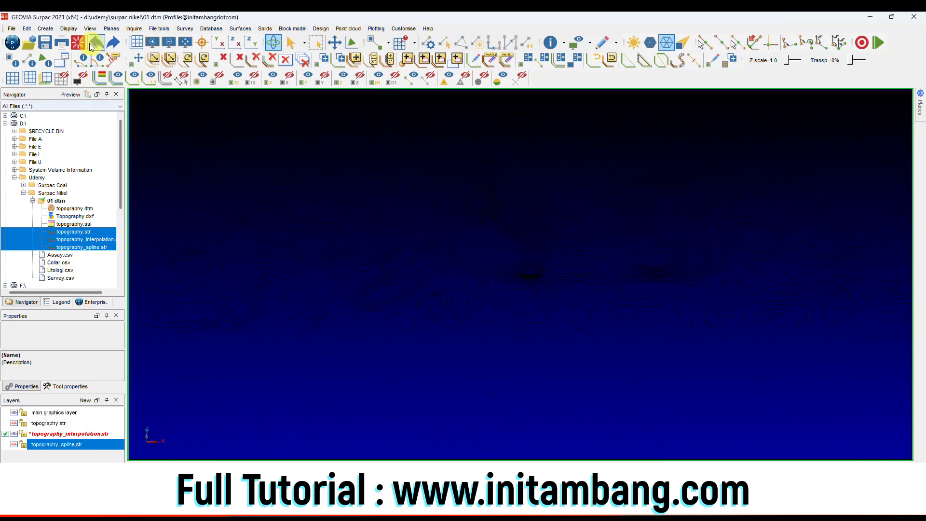
Renumber the interpolation layer's string range 1,999 again, giving it a string number with a clearly visible colour
left_click(26, 28)
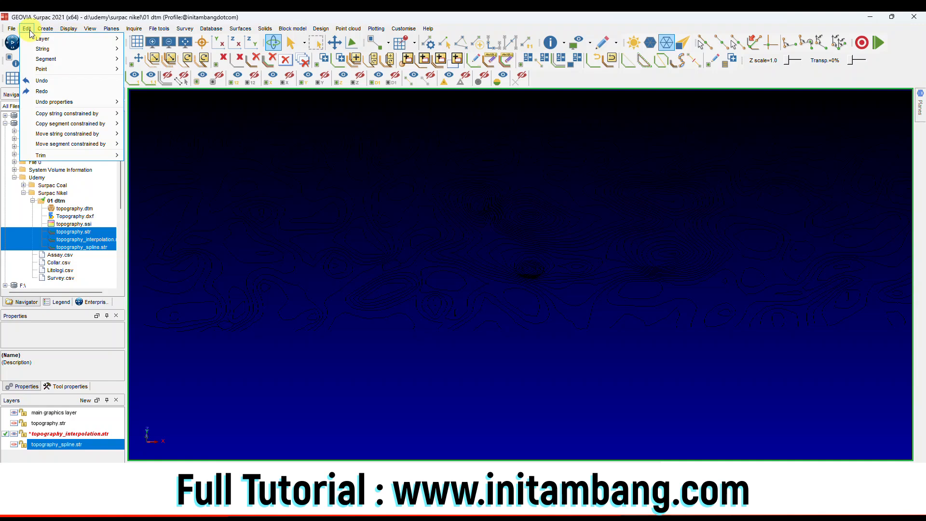
mouse_move(83, 48)
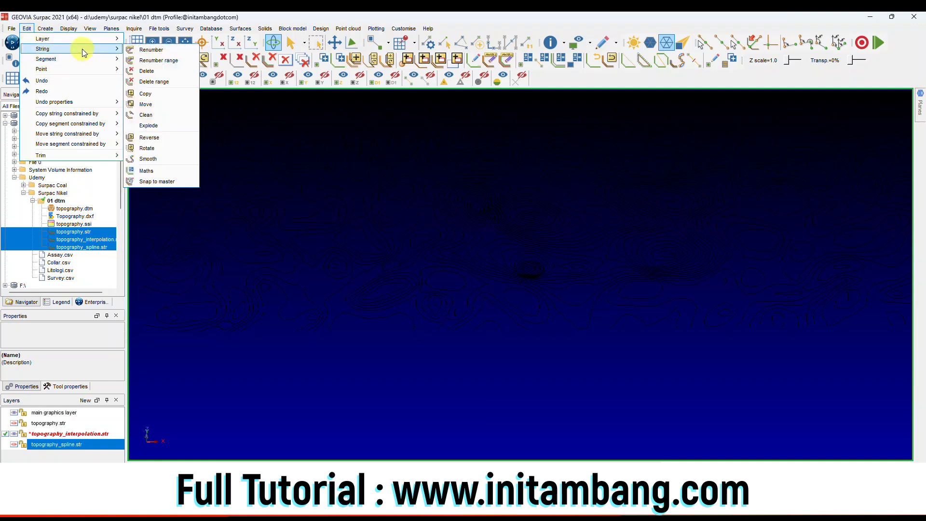
left_click(161, 60)
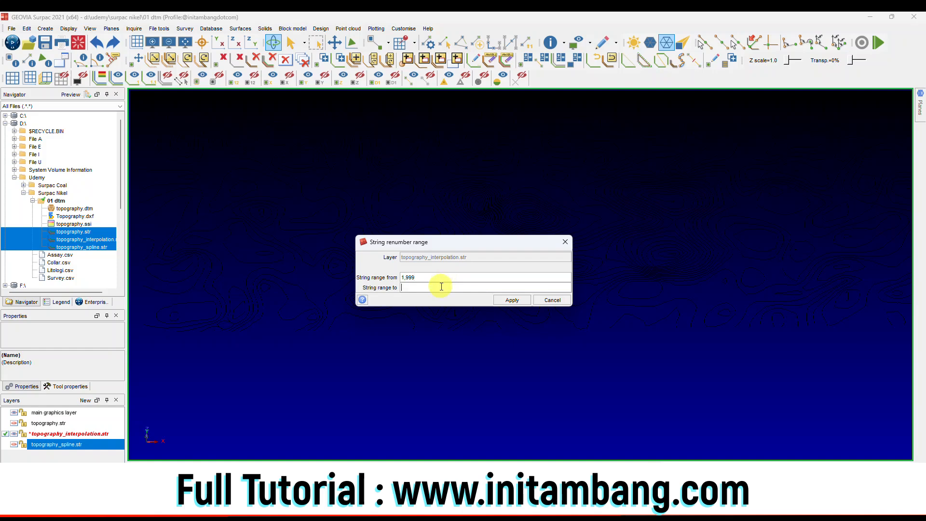
left_click(511, 301)
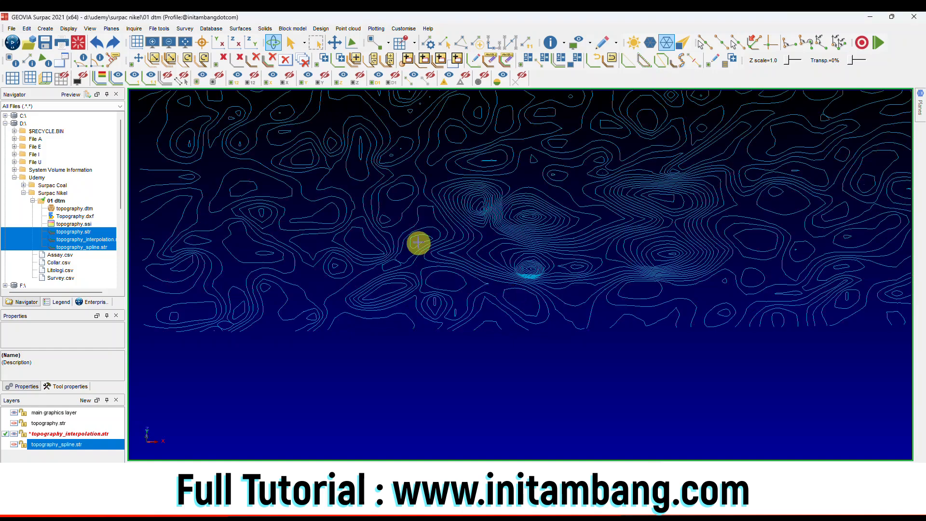
Fit all the contours in plan view and turn the 3D background off again
left_click(184, 43)
left_click(91, 29)
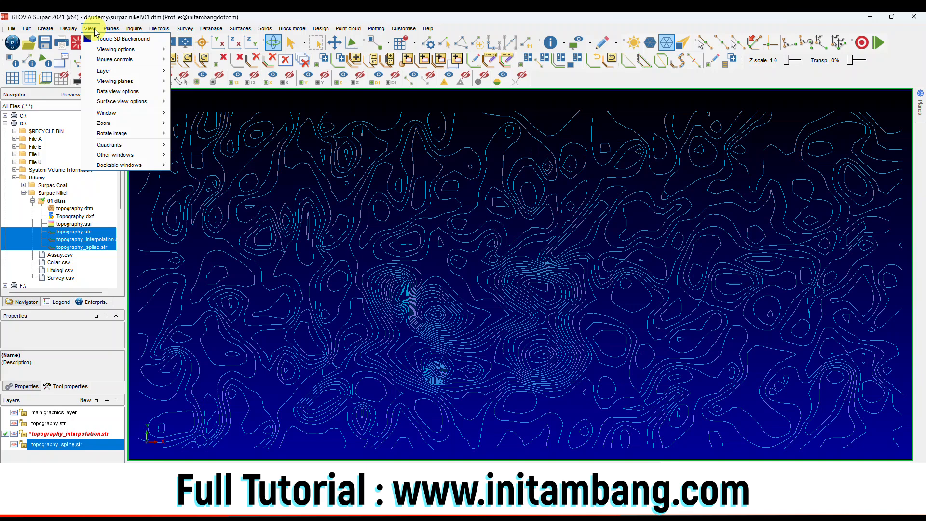
left_click(97, 38)
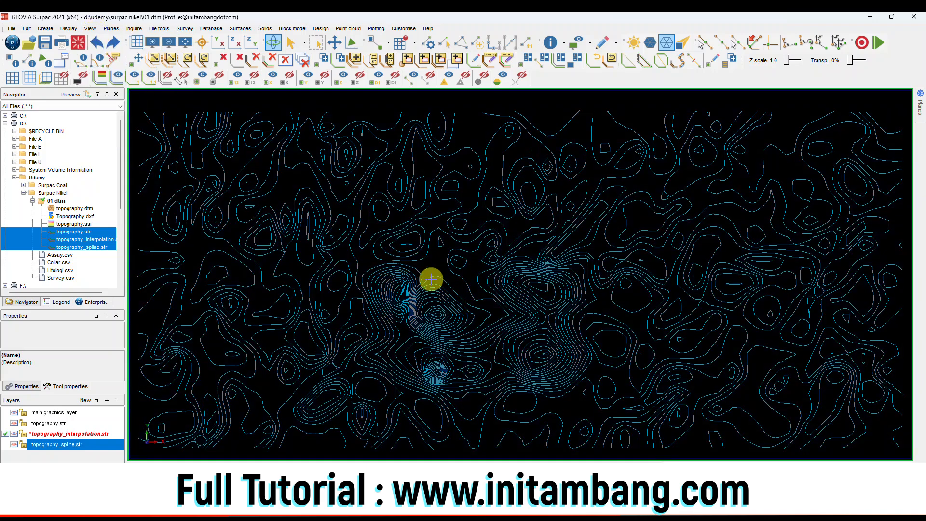
Save the renumbered interpolation layer over the existing topography_interpolation.str file
left_click(45, 42)
left_click(475, 364)
left_click(478, 300)
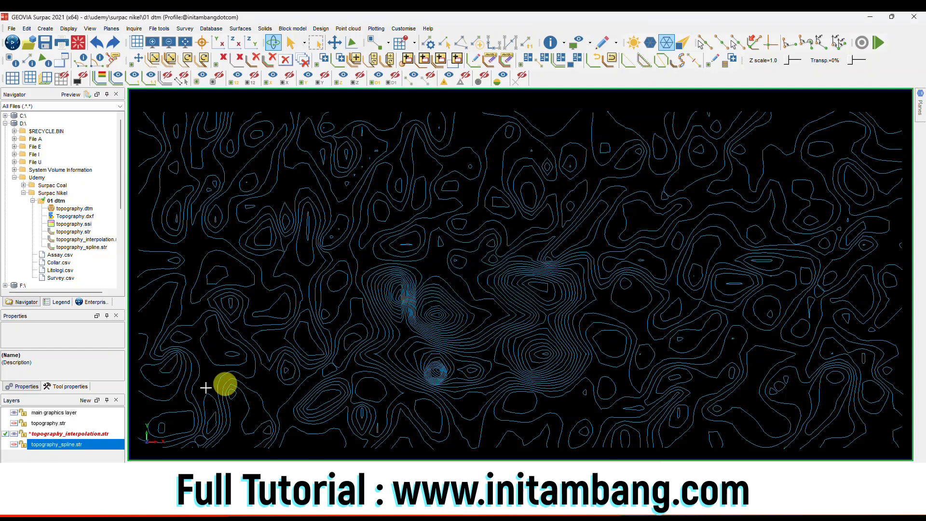
Display only topography_spline.str as the active layer and renumber its string range 1,999 to a differently coloured string number
left_click(15, 436)
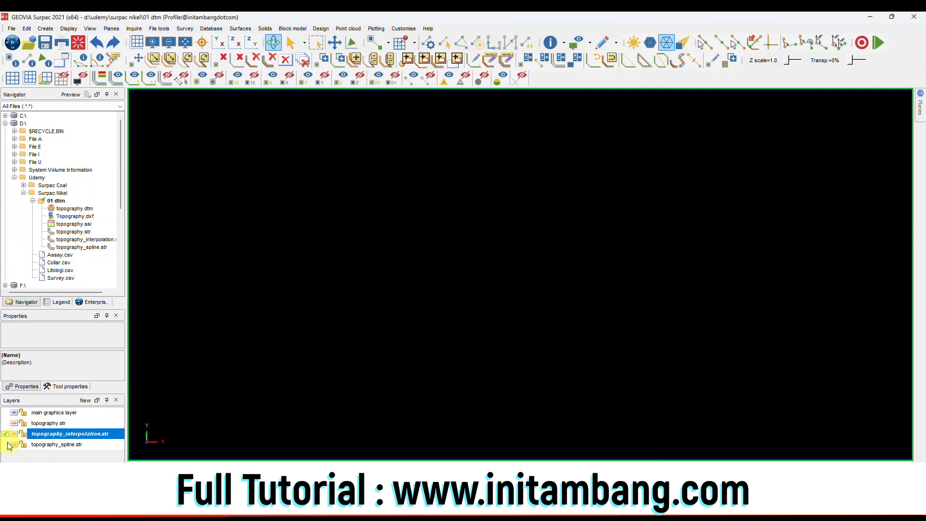
left_click(7, 446)
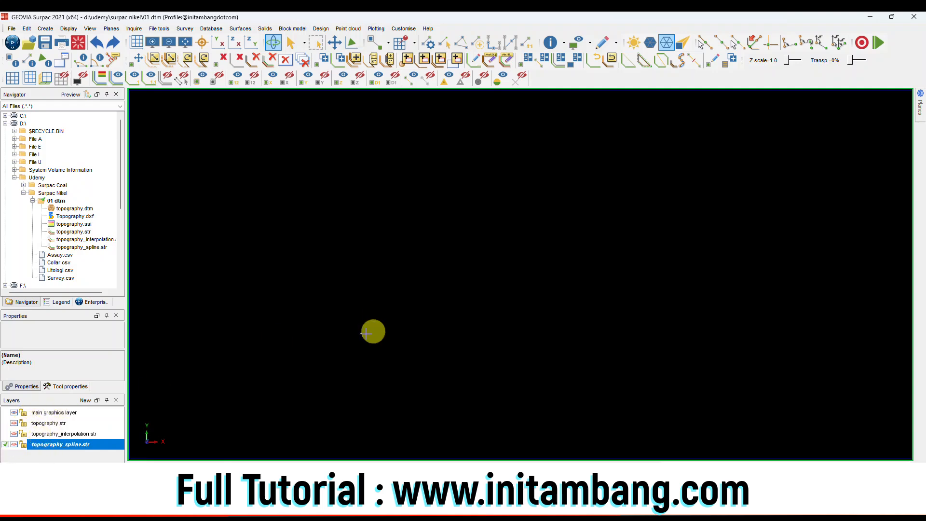
left_click(14, 444)
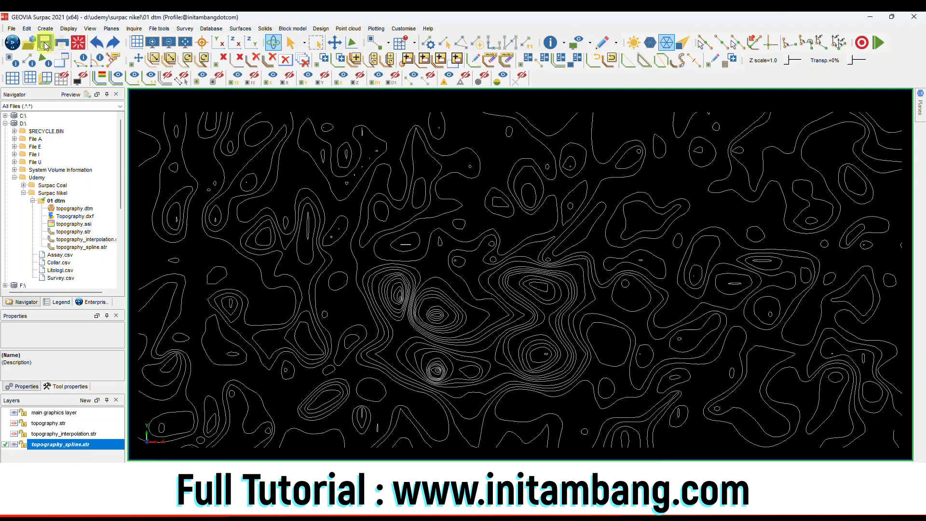
left_click(505, 64)
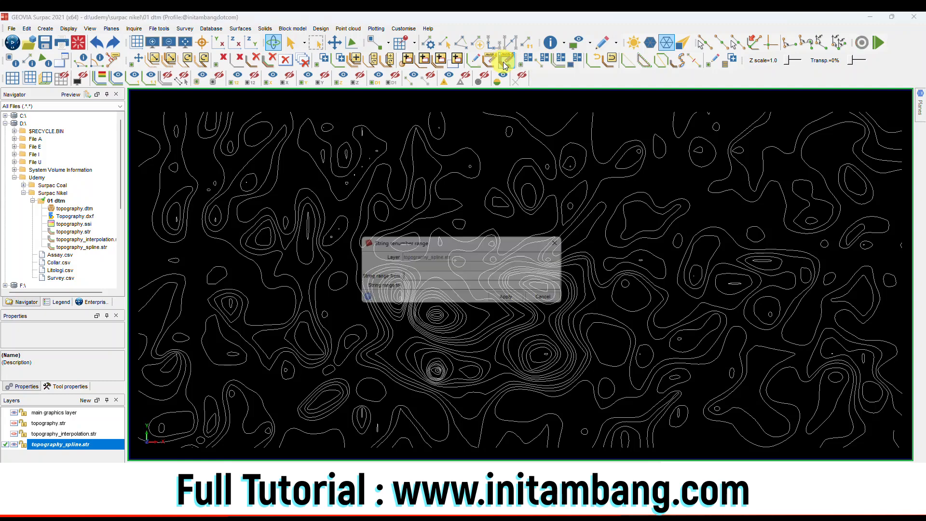
type("1,999")
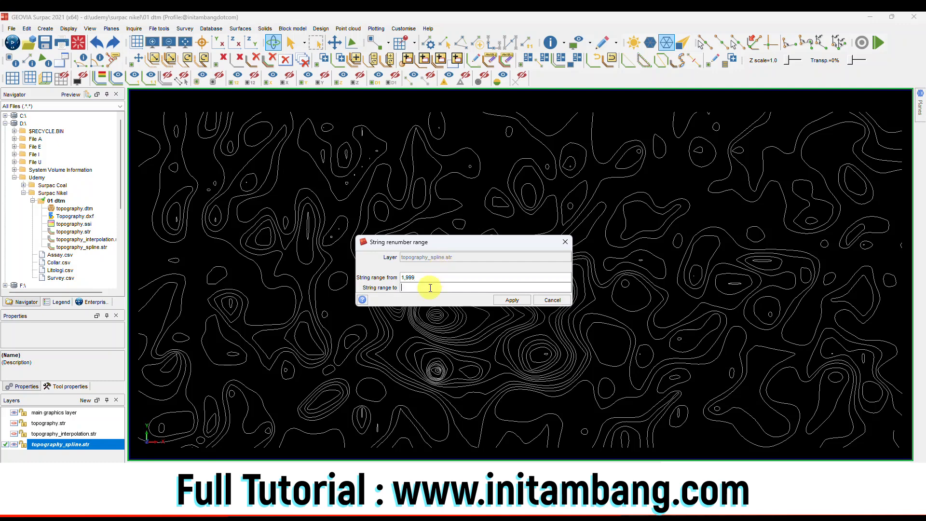
left_click(511, 300)
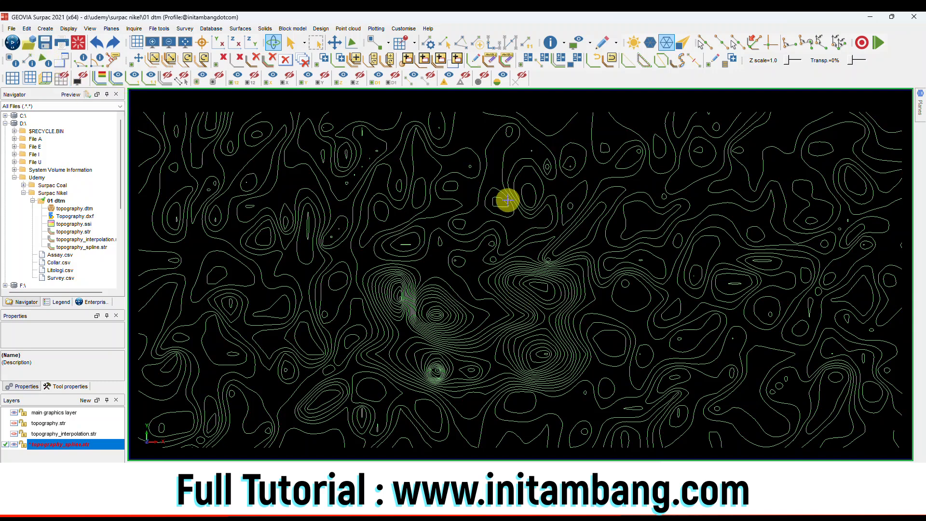
Save the renumbered spline layer as a binary Surpac string file over the existing topography_spline.str
key("ctrl+s")
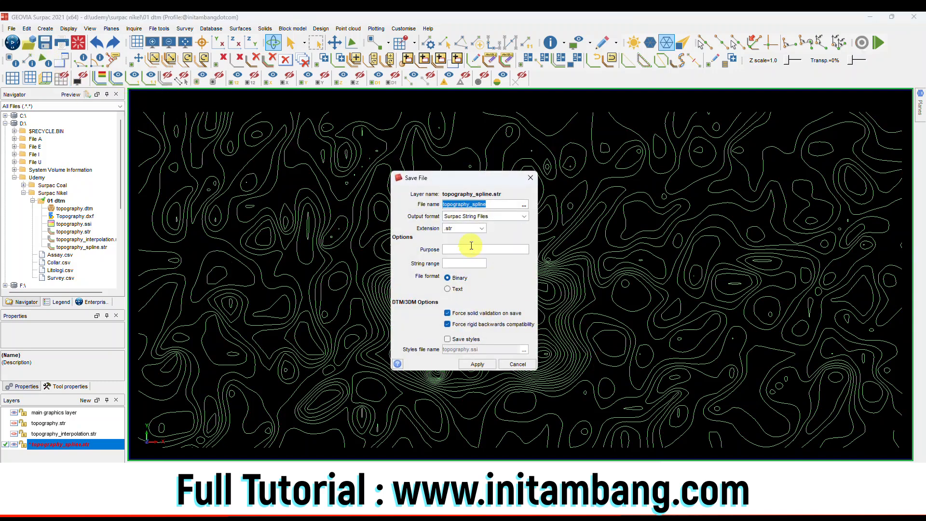
left_click(477, 364)
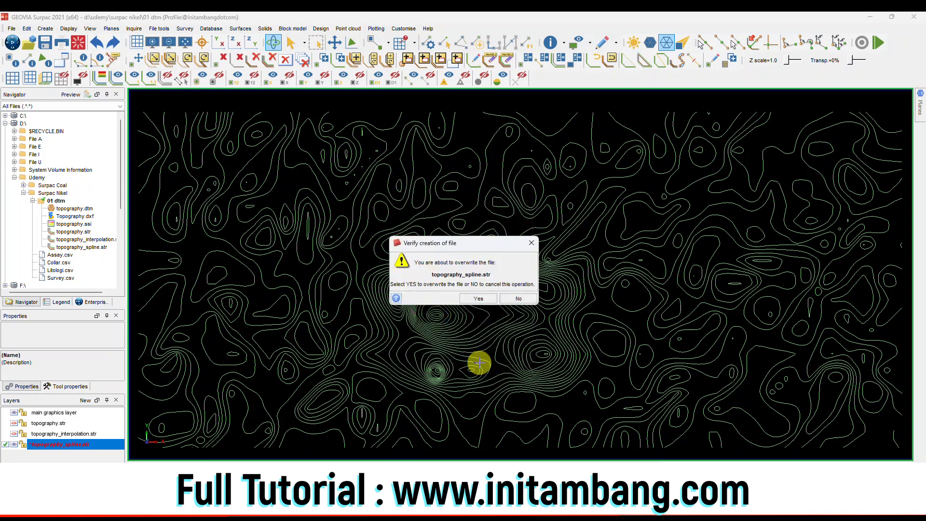
left_click(478, 298)
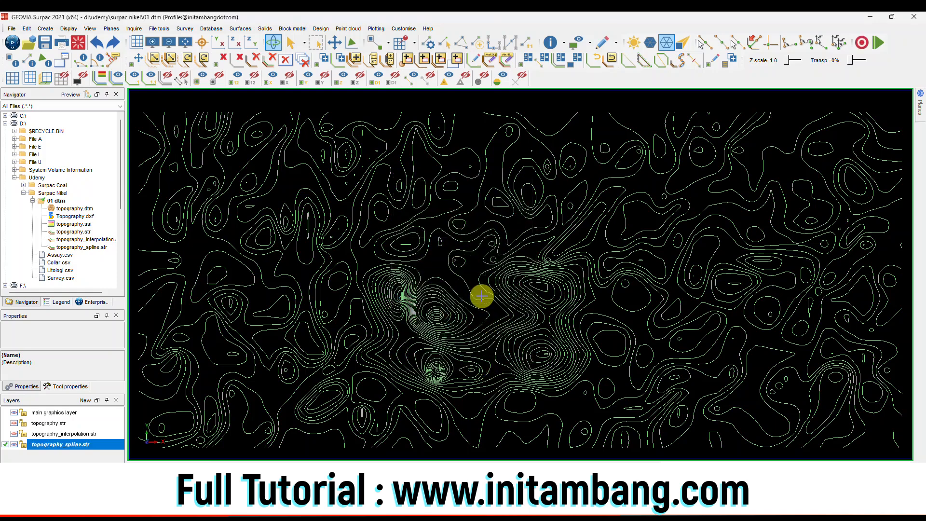
Show all three contour layers with topography.str active and compare the original, spline and interpolated lines up close
left_click(14, 437)
left_click(14, 425)
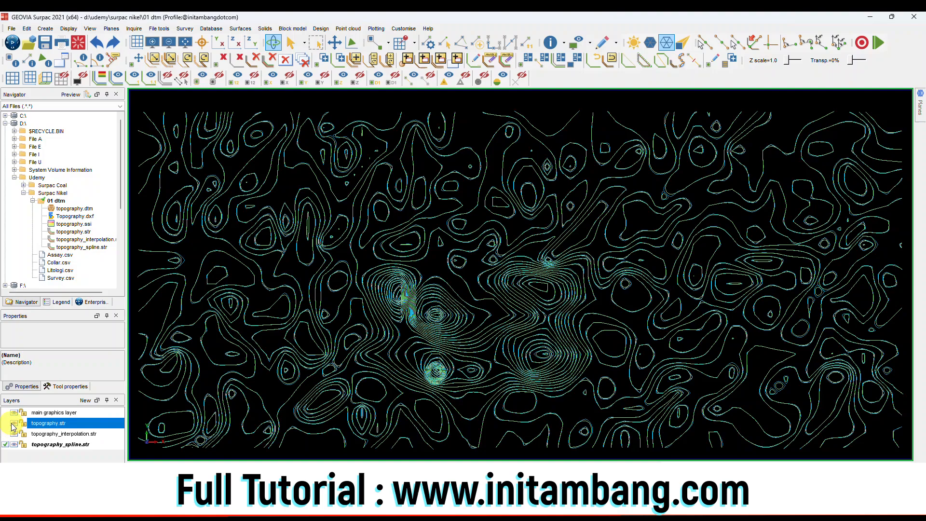
left_click(4, 424)
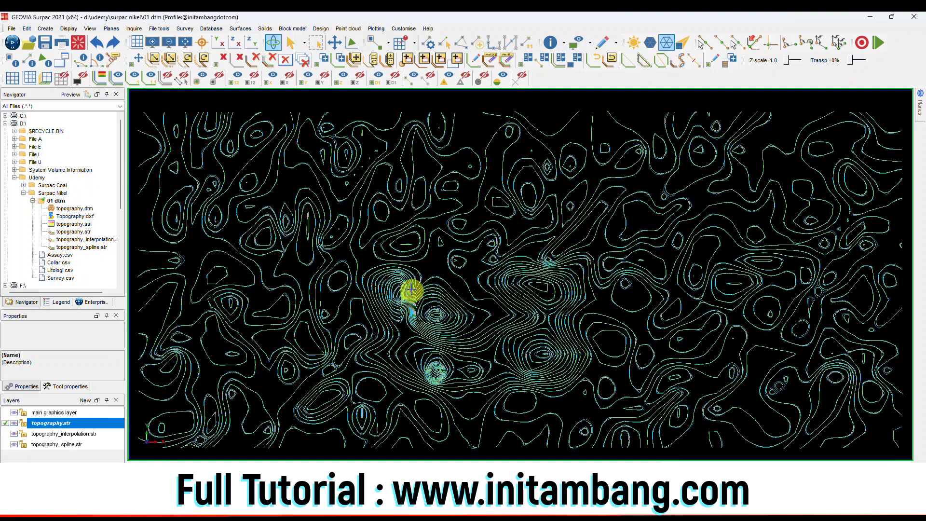
scroll(440, 374, "up", 5)
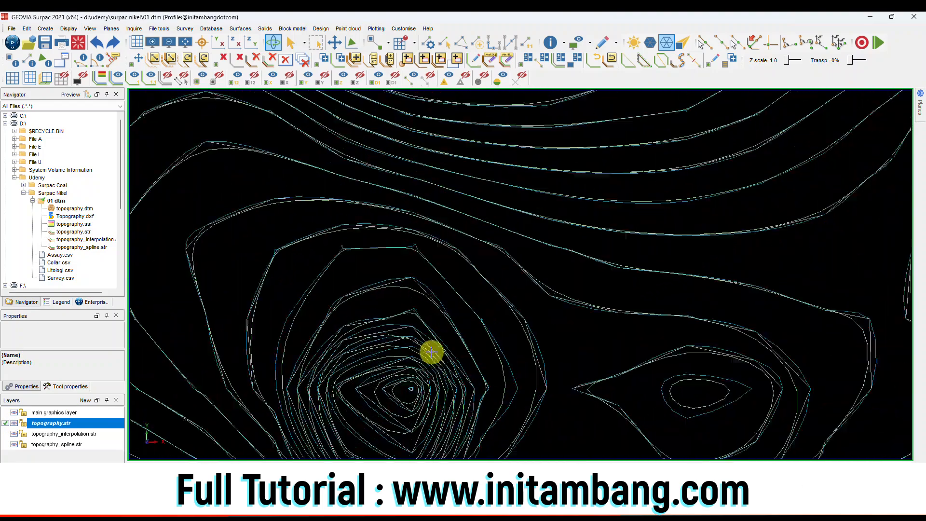
scroll(434, 354, "down", 5)
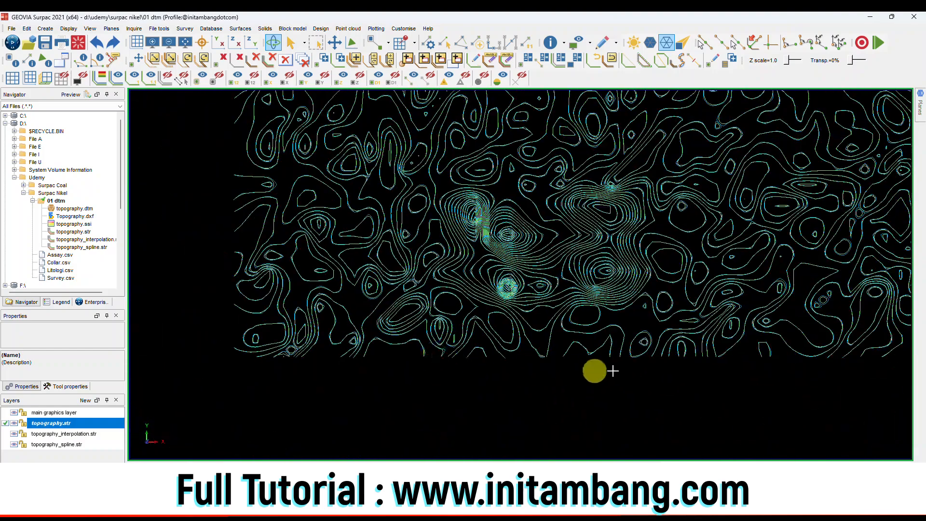
scroll(639, 345, "up", 2)
scroll(610, 340, "up", 8)
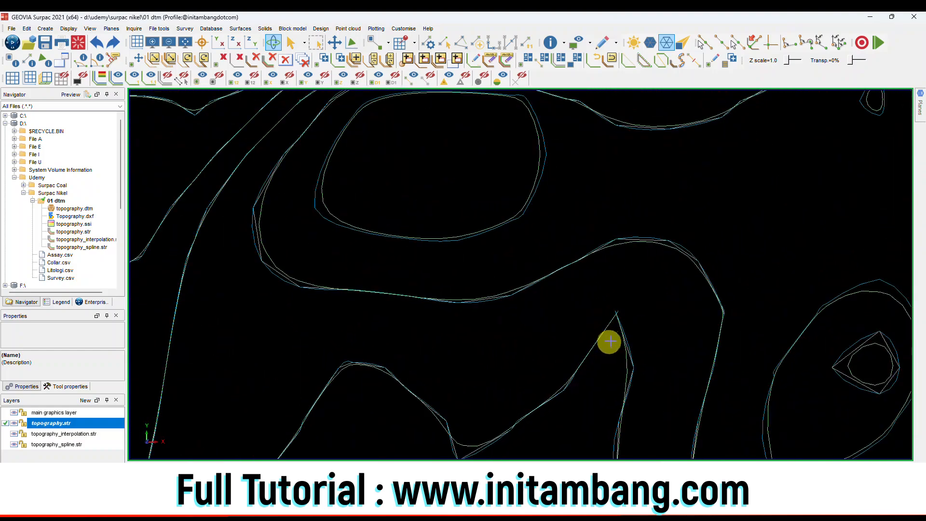
Compare the contours at the sharp inner peak up close by hiding and reshowing the topography_interpolation.str and topography_spline.str layers
scroll(622, 329, "up", 2)
scroll(615, 298, "down", 1)
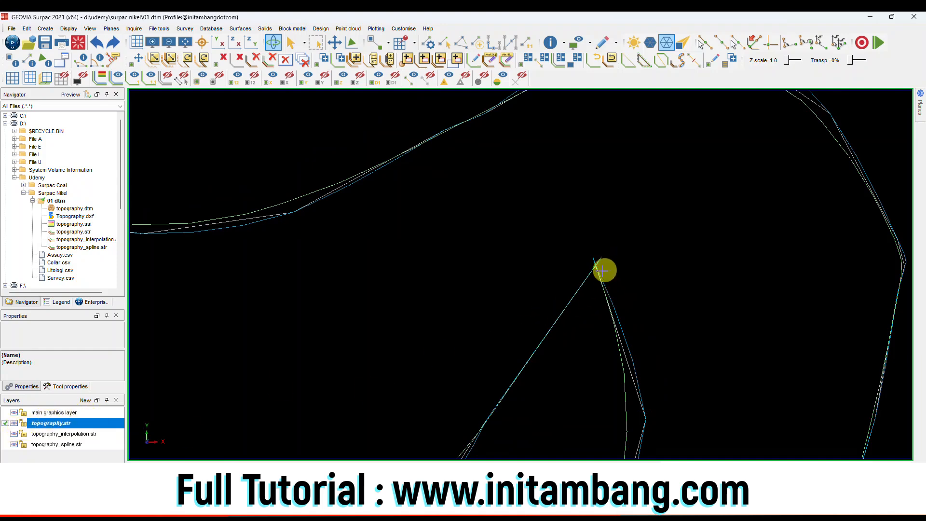
scroll(594, 266, "up", 2)
scroll(594, 265, "up", 3)
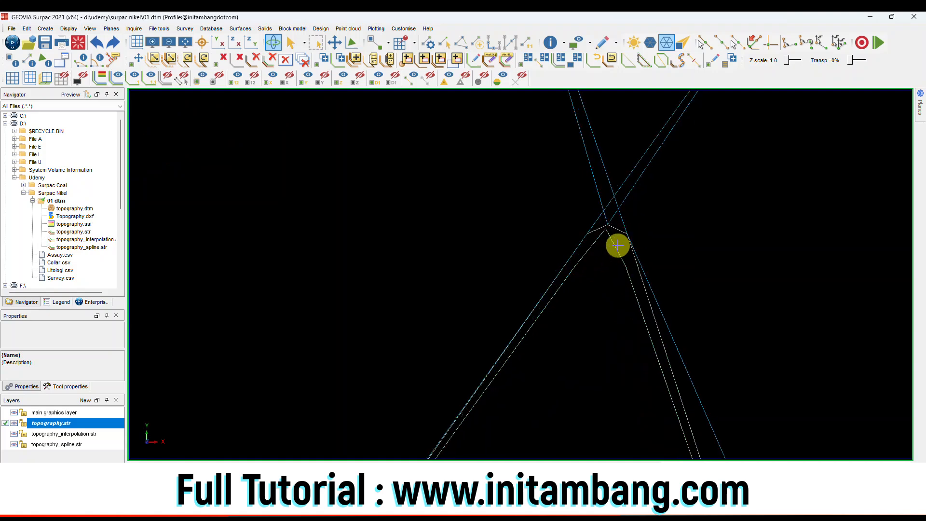
left_click(14, 435)
left_click(15, 445)
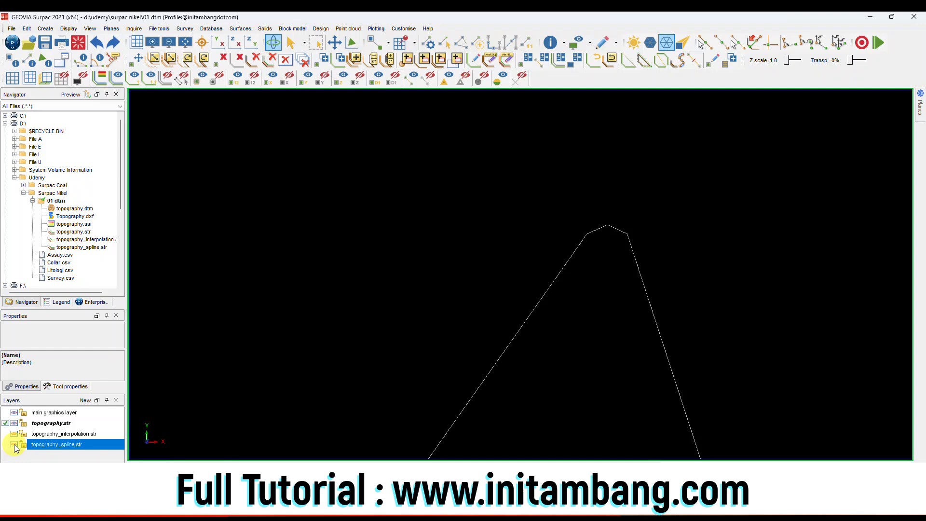
left_click(15, 445)
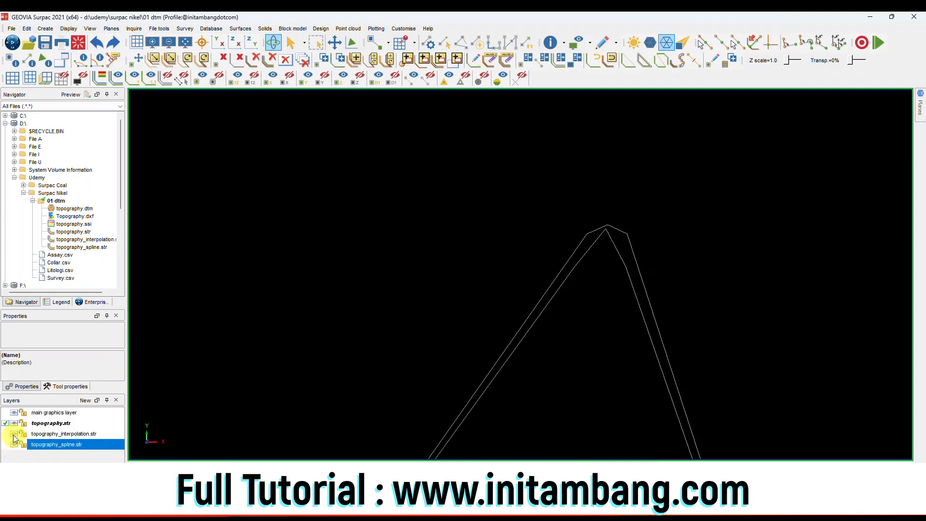
left_click(15, 436)
scroll(598, 323, "down", 5)
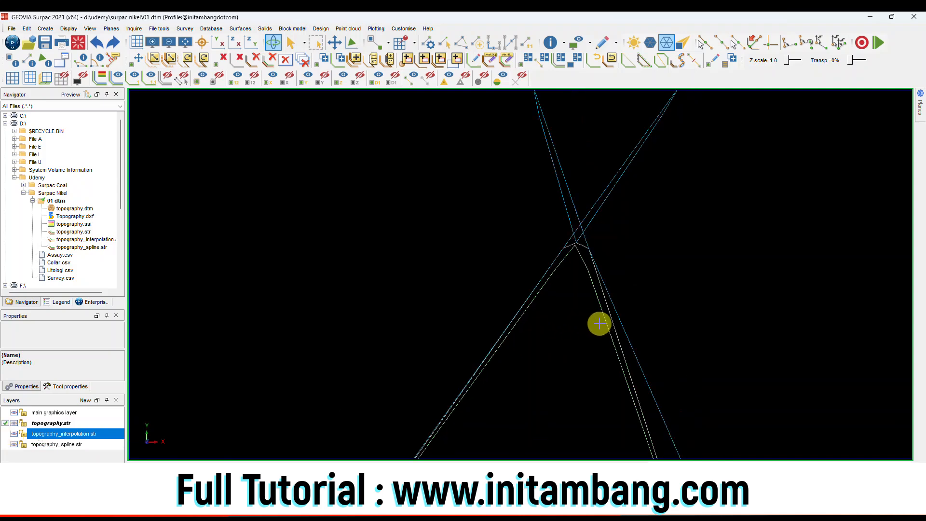
Examine how the three overlaid contour layers differ around the closed loops and sharp bends in several areas
scroll(510, 336, "down", 3)
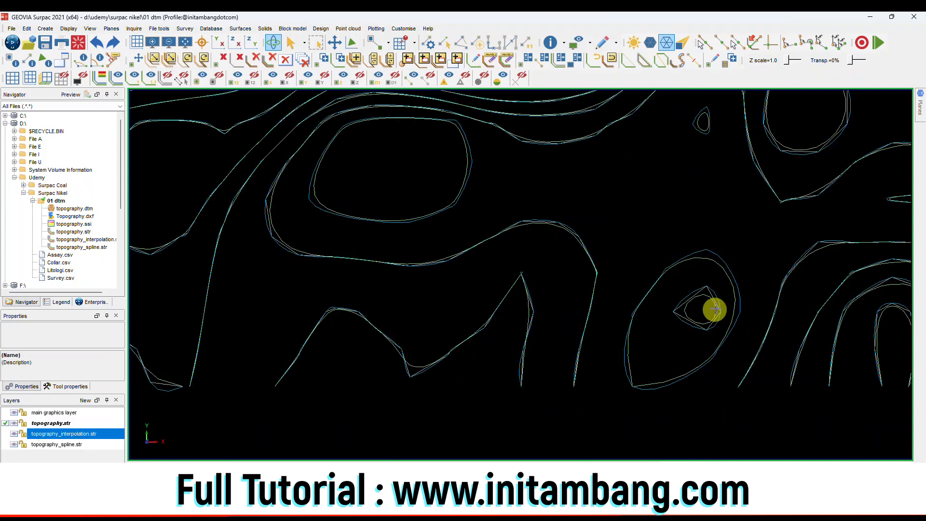
scroll(721, 302, "up", 2)
scroll(721, 302, "up", 1)
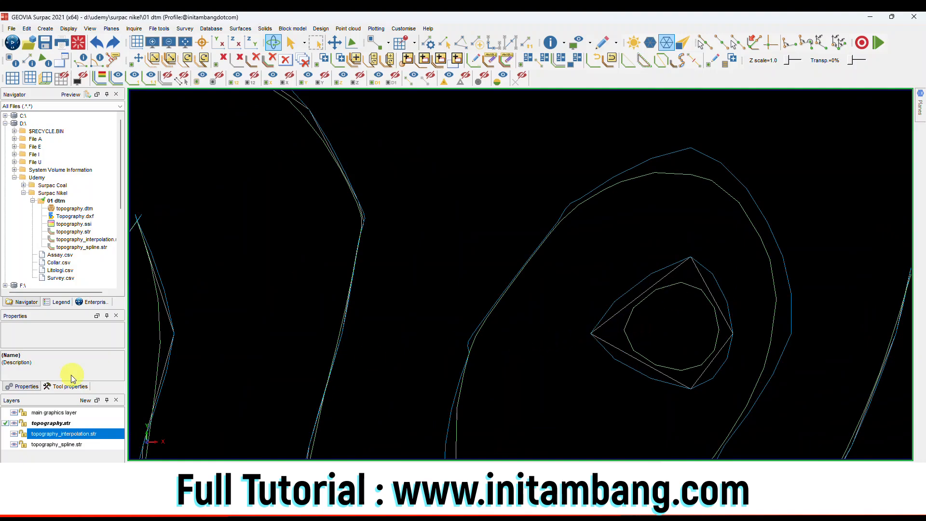
scroll(724, 279, "down", 2)
scroll(731, 277, "down", 1)
scroll(674, 277, "down", 1)
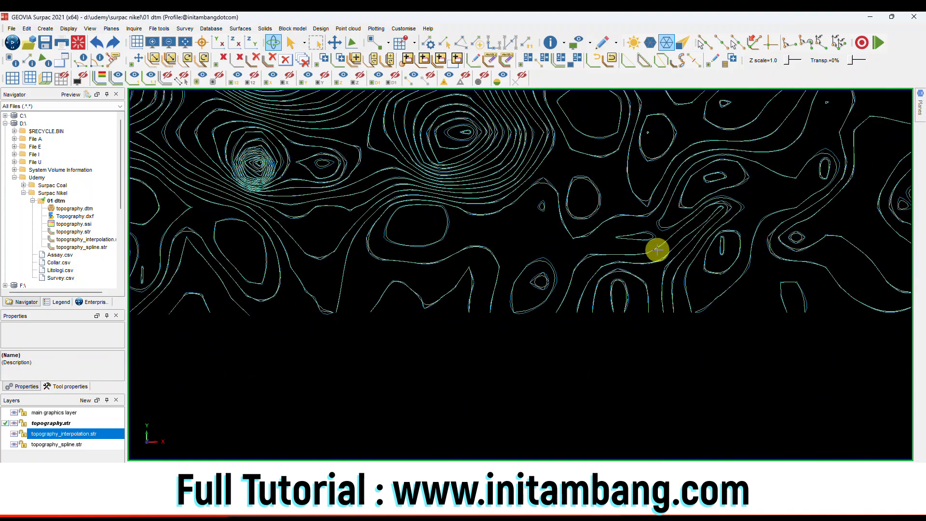
scroll(658, 251, "down", 1)
scroll(335, 248, "up", 1)
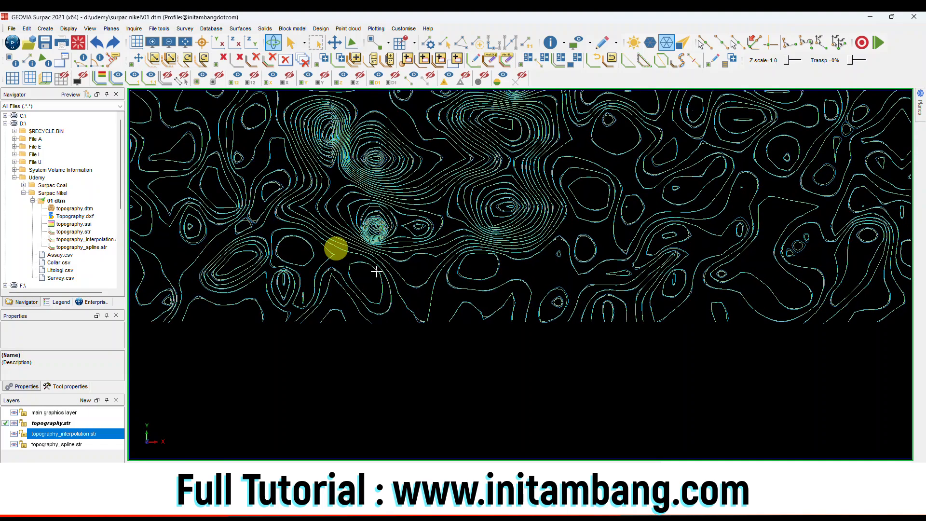
scroll(469, 300, "up", 2)
scroll(357, 230, "up", 2)
scroll(357, 230, "up", 2)
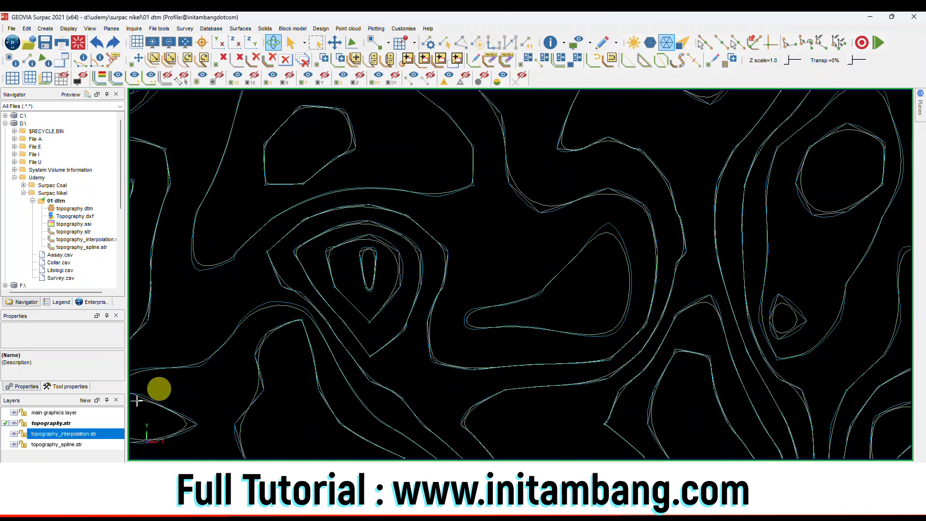
Hide topography.str and compare the two smoothed layers by switching the interpolation and spline contours off and on
left_click(13, 433)
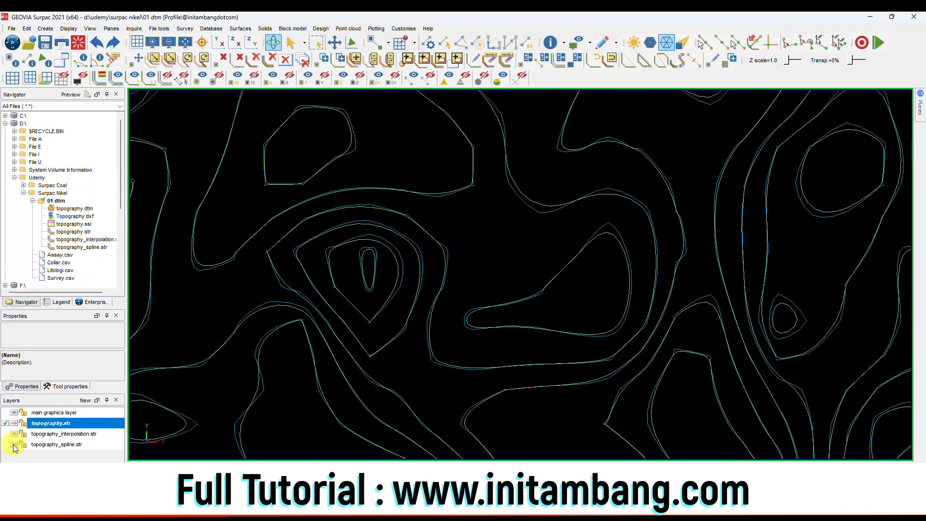
left_click(14, 433)
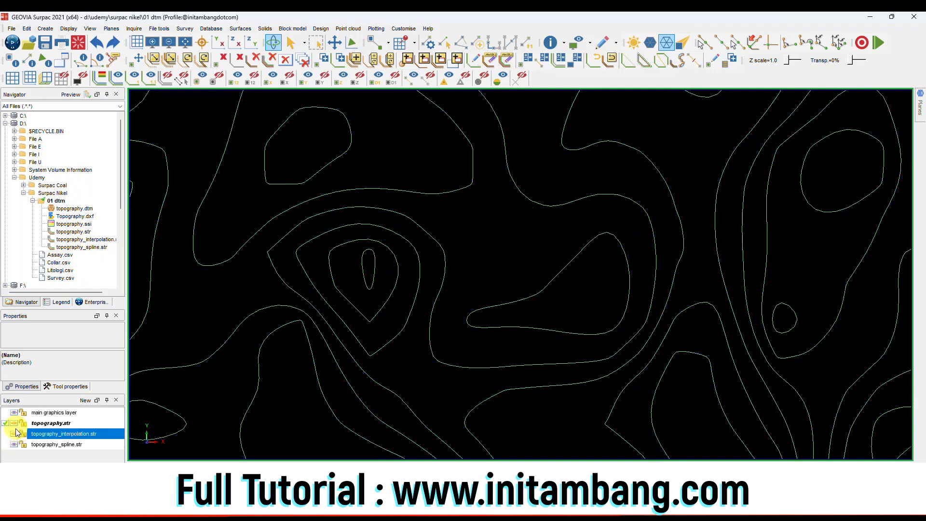
left_click(15, 434)
left_click(14, 444)
left_click(14, 444)
scroll(520, 293, "down", 5)
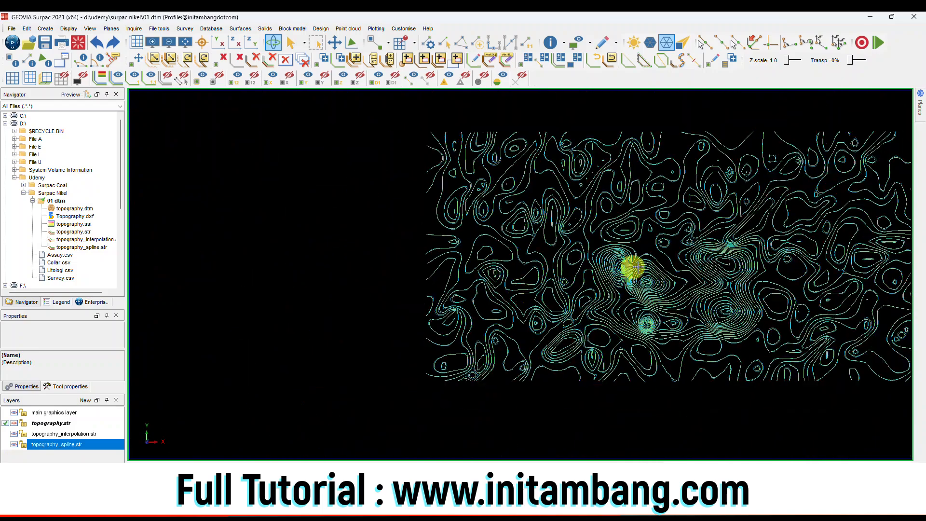
middle_click_drag(748, 275, 574, 284)
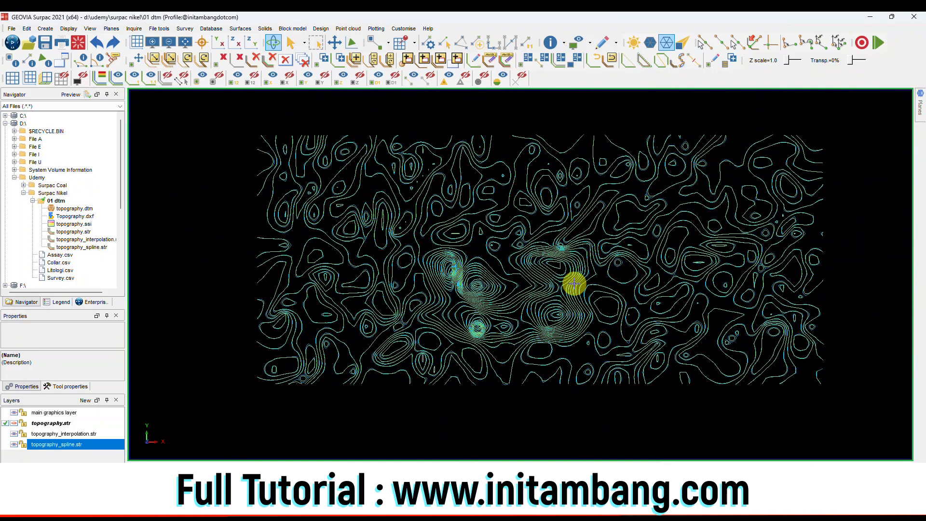
scroll(540, 302, "up", 3)
middle_click_drag(533, 271, 540, 287)
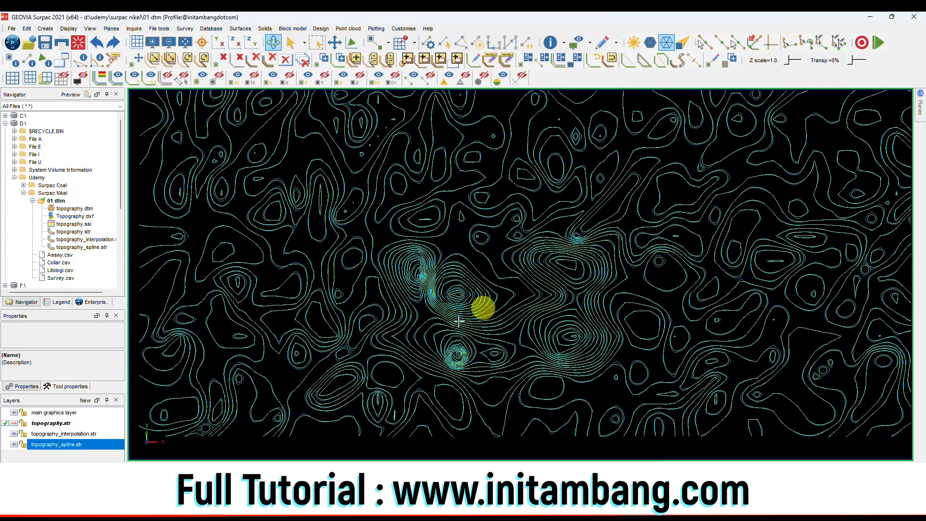
Display only the original topography.str contours and examine their angular line segments up close and across the full extent
left_click(15, 427)
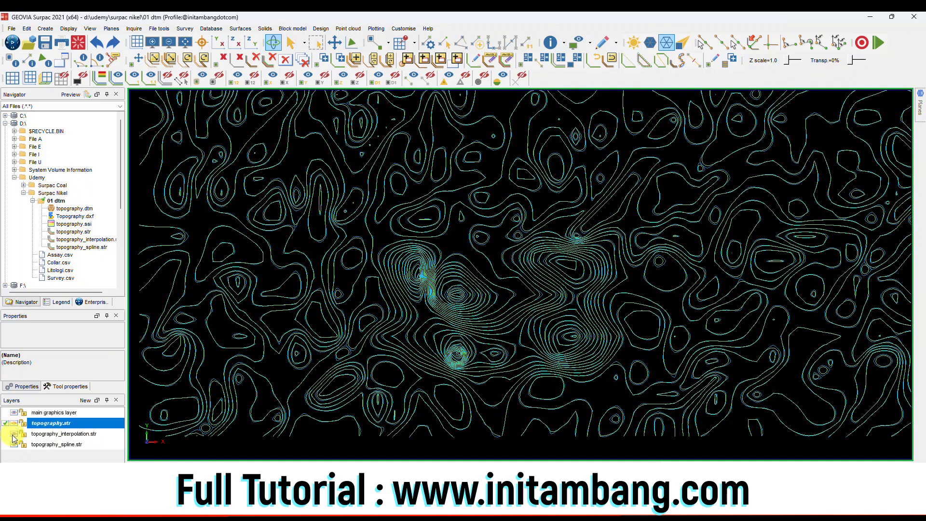
left_click(13, 435)
left_click(14, 445)
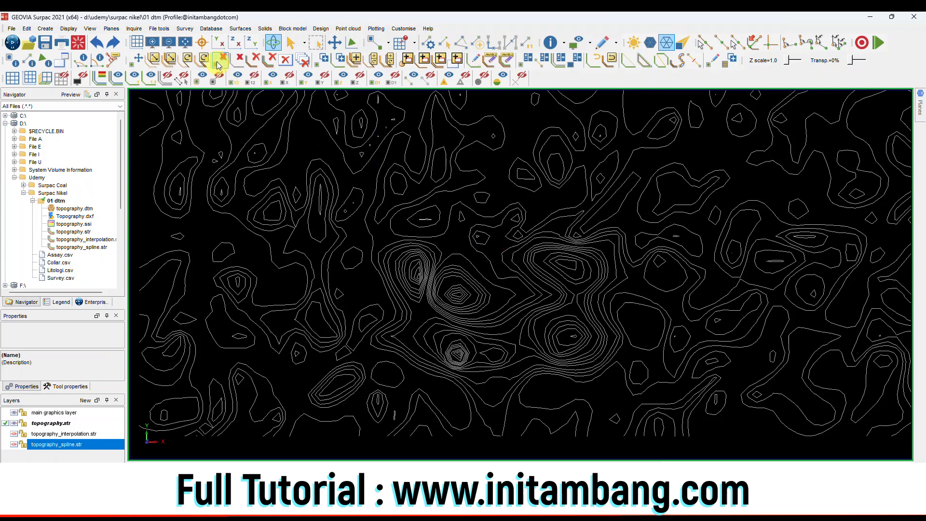
left_click(185, 43)
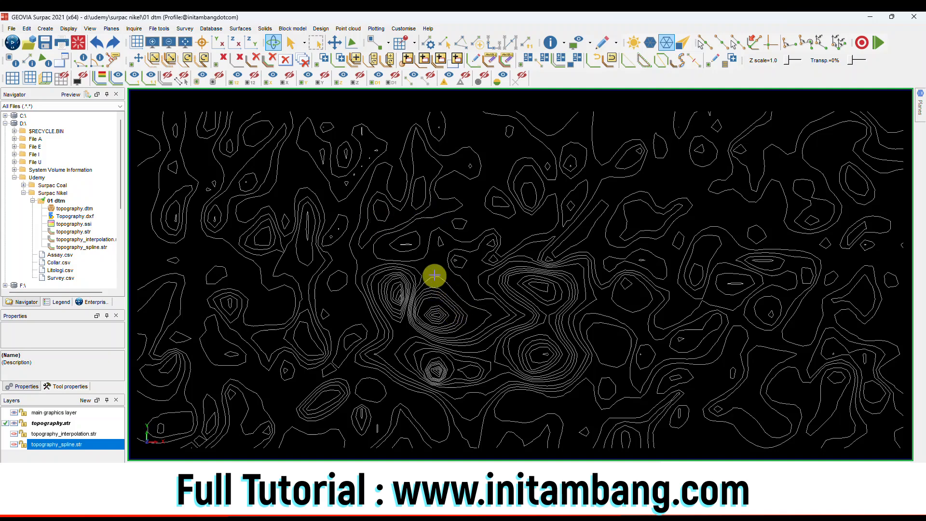
scroll(434, 270, "up", 2)
scroll(435, 217, "up", 3)
scroll(430, 161, "up", 3)
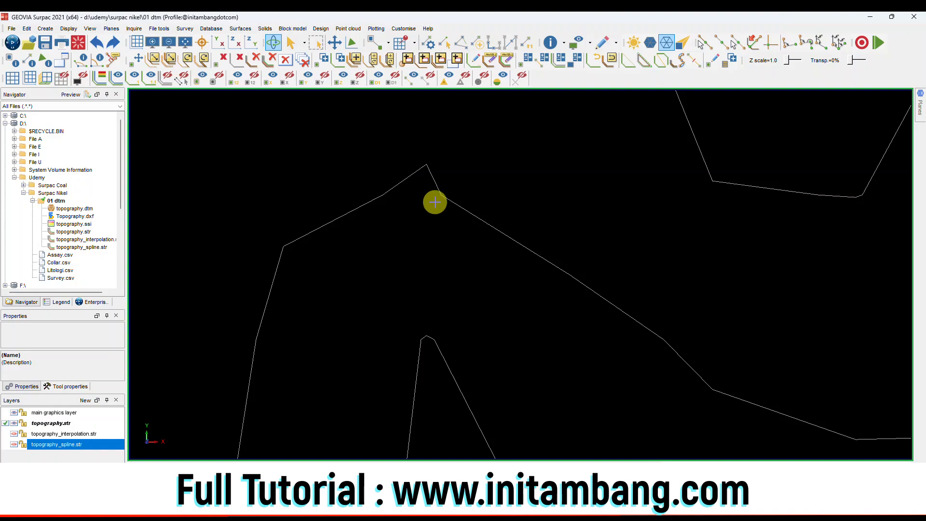
scroll(431, 229, "down", 3)
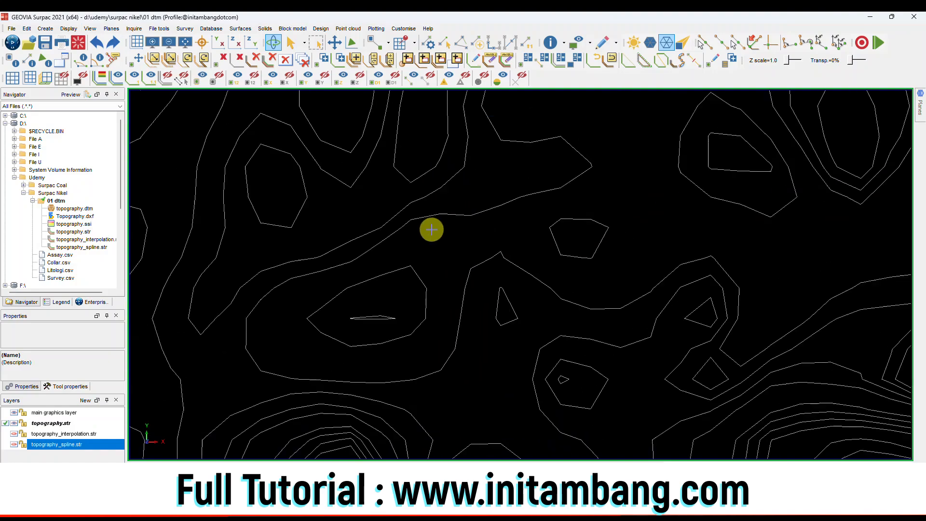
scroll(431, 229, "down", 5)
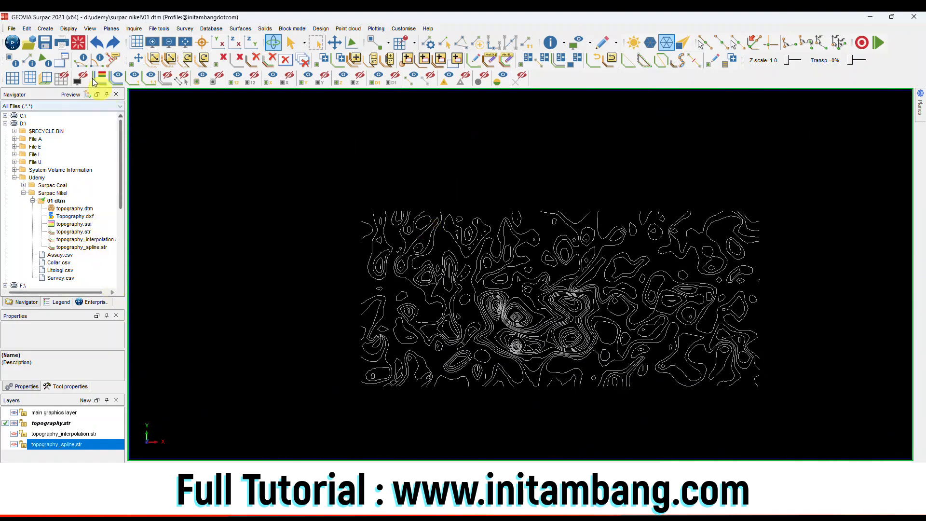
Clear all layers from graphics and open topography.dtm, showing the whole surface in plan view
left_click(78, 42)
left_click(76, 210)
right_click(76, 210)
left_click(89, 213)
left_click_drag(500, 341, 502, 310)
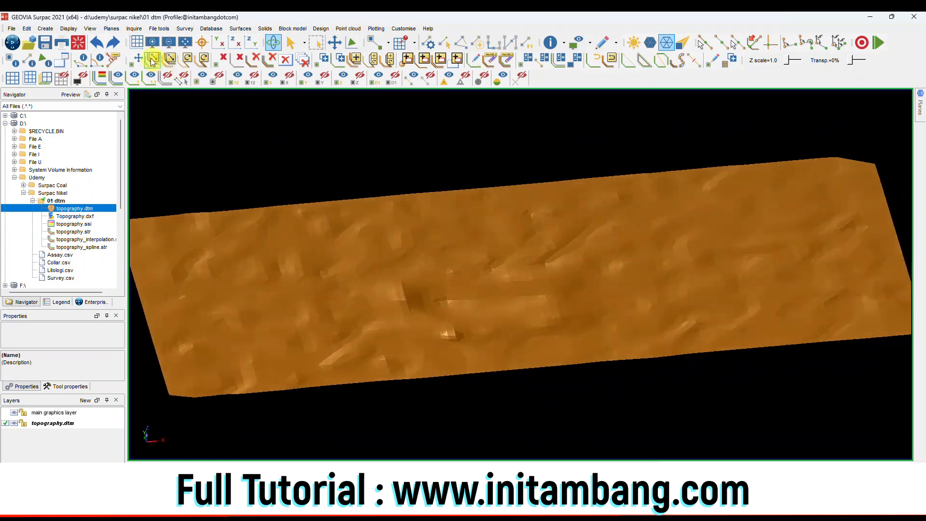
left_click(185, 43)
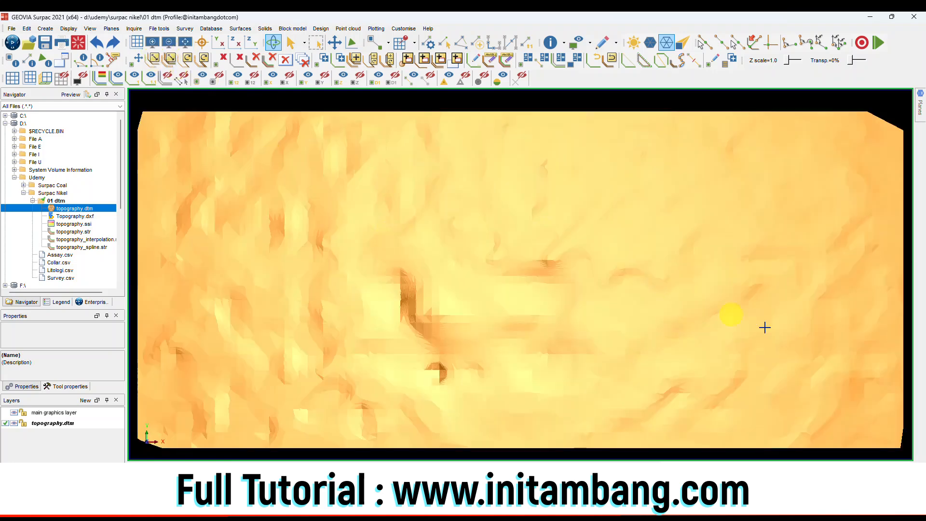
scroll(620, 353, "down", 2)
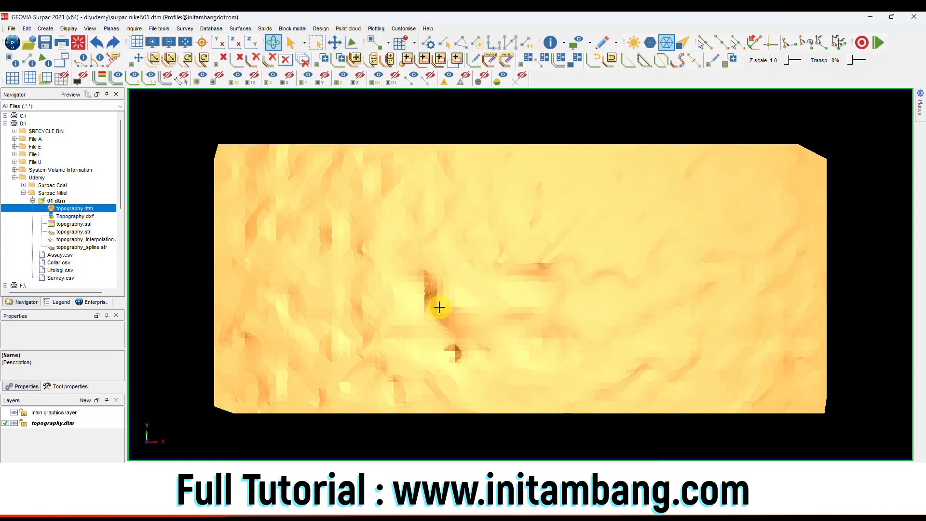
left_click(68, 28)
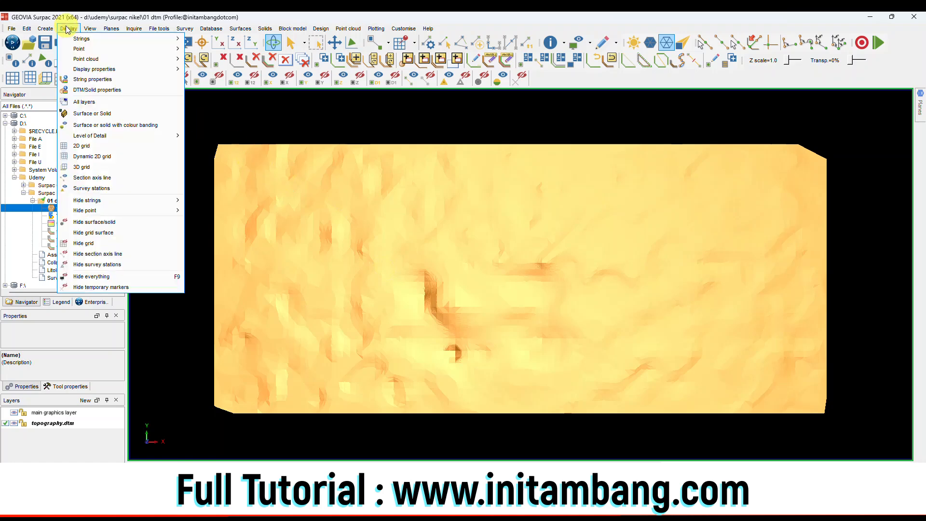
left_click(91, 124)
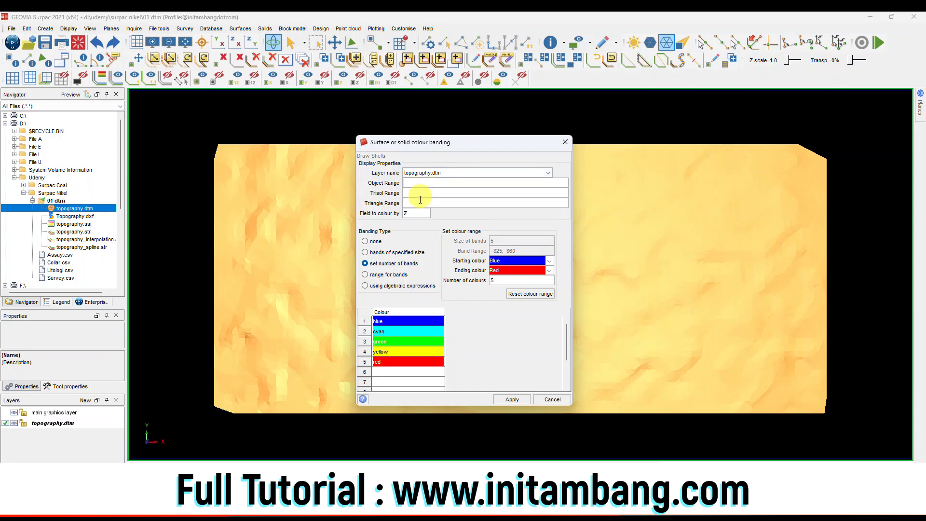
left_click(365, 241)
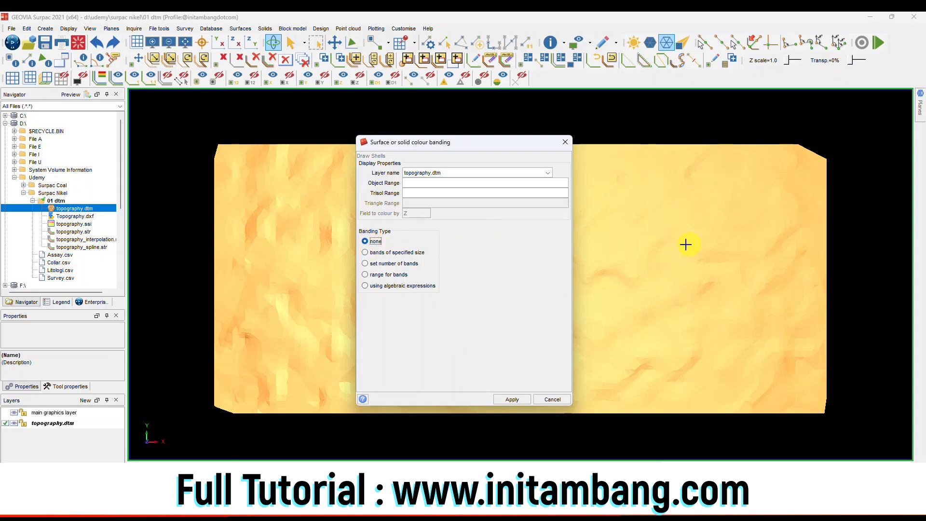
left_click(365, 253)
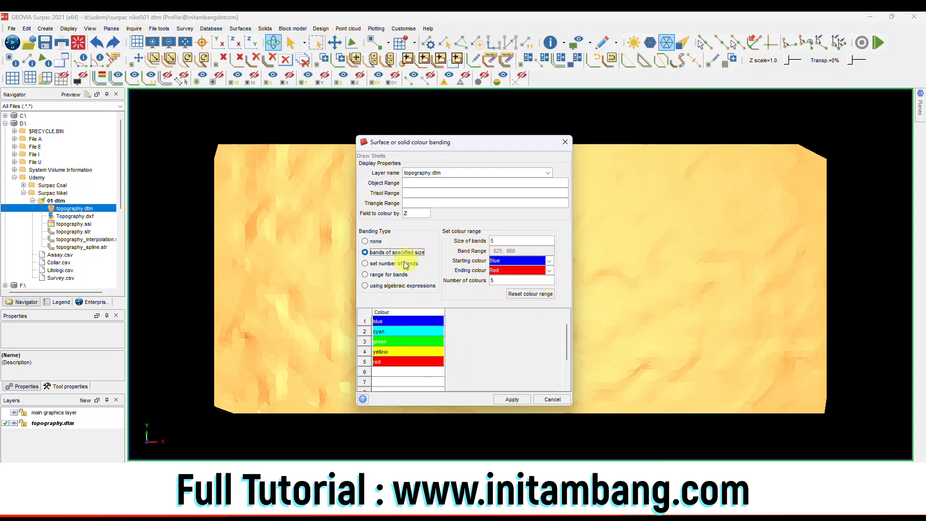
left_click(365, 263)
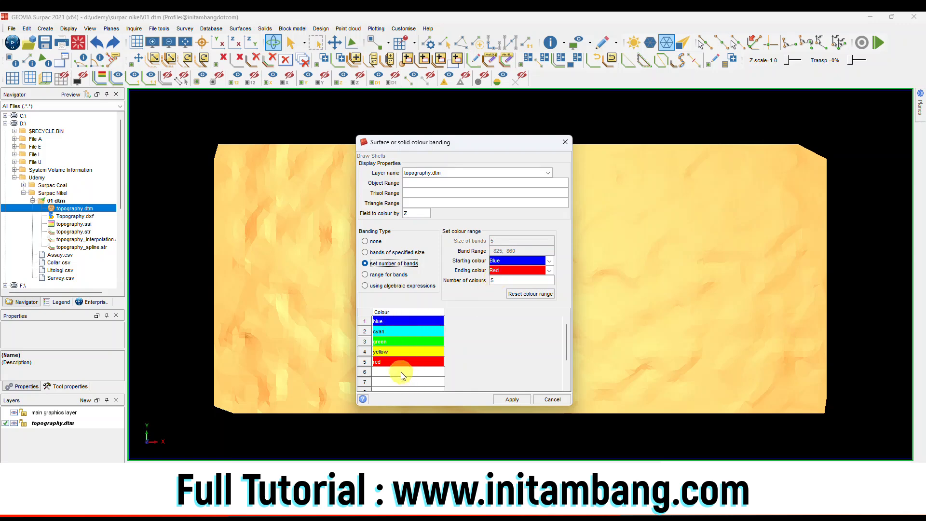
left_click(557, 399)
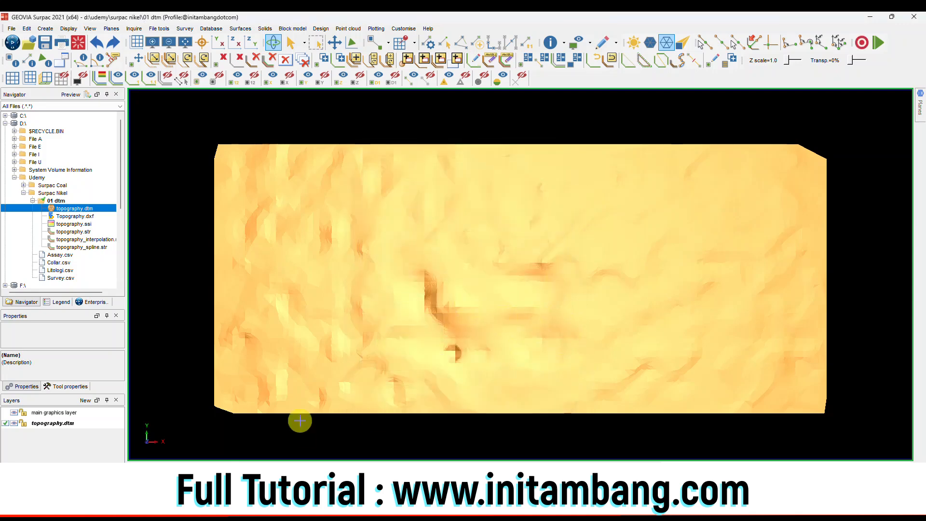
Report the layer extents, and colour topography.dtm by Z in five bands ranging from blue to red
left_click(134, 29)
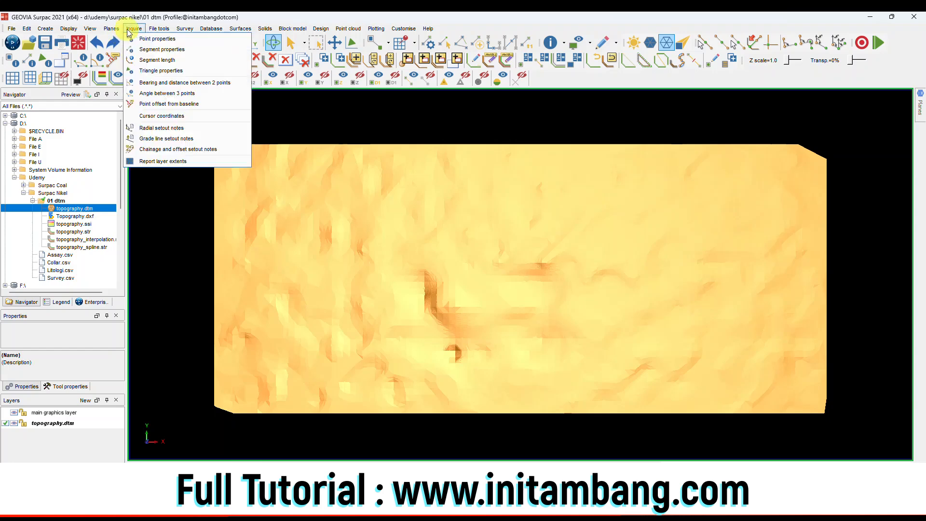
left_click(163, 161)
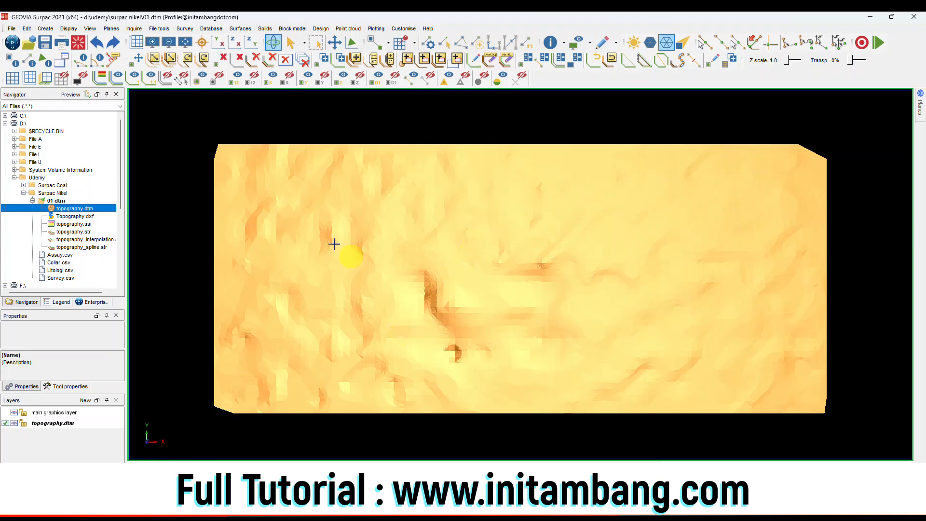
left_click(68, 29)
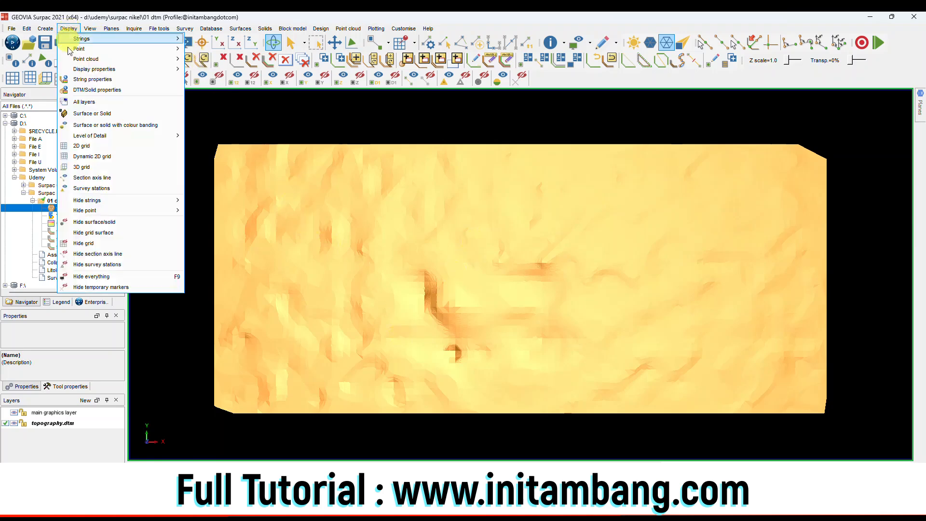
left_click(106, 126)
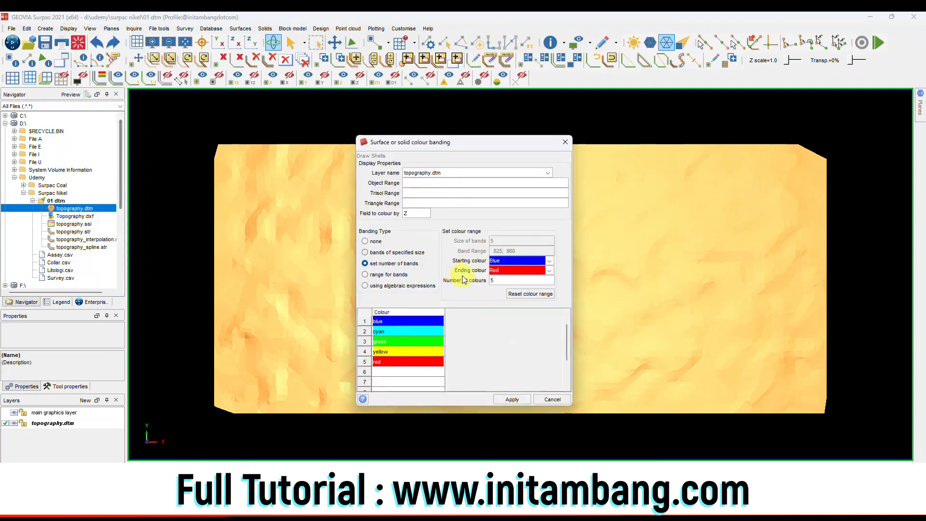
left_click(383, 264)
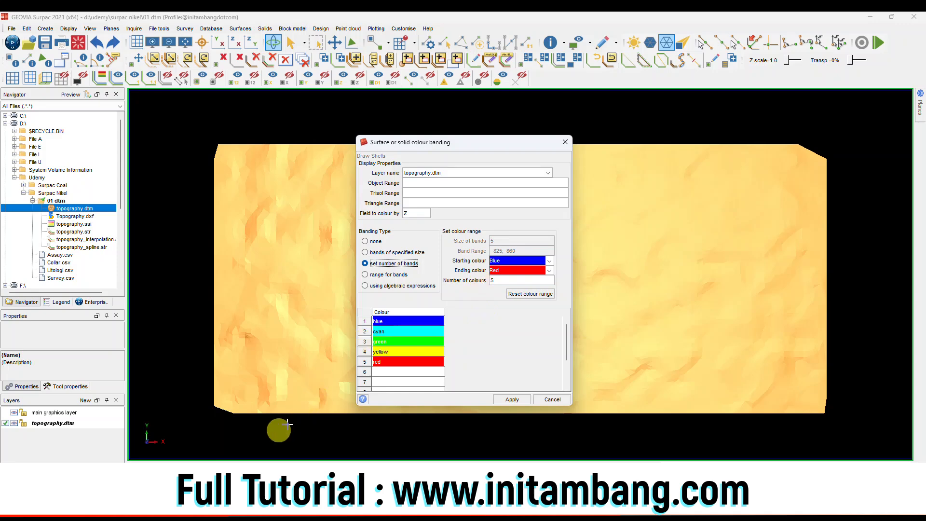
left_click(395, 322)
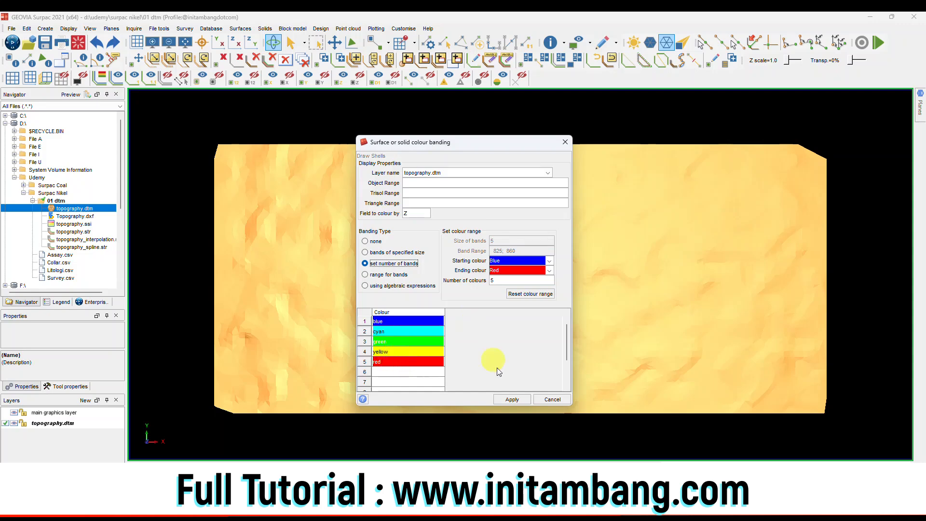
left_click(510, 400)
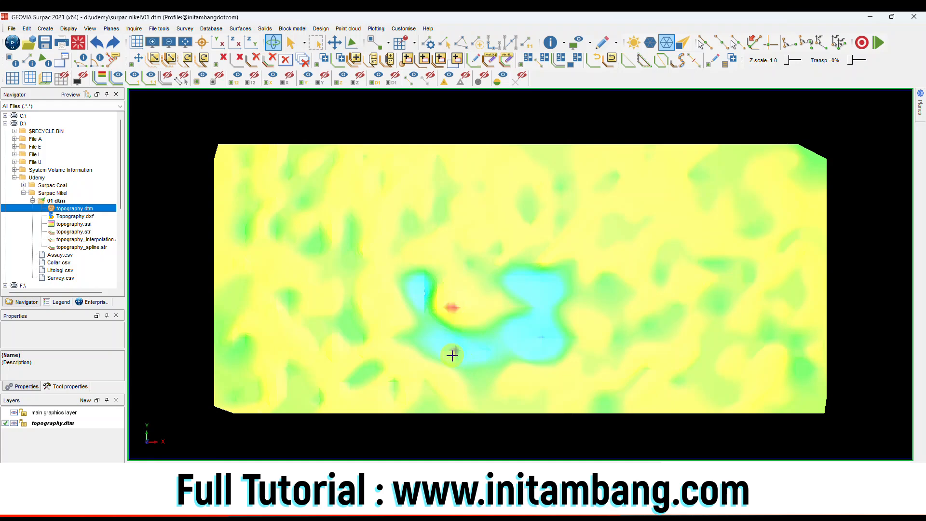
Examine the colour-banded surface around its central depressions up close, from the side and in the standard plan and section views
scroll(459, 353, "up", 5)
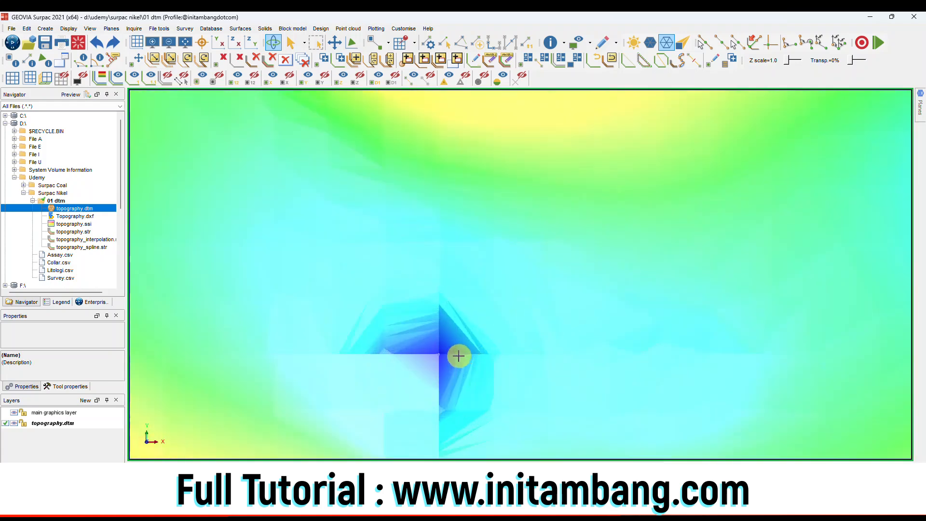
scroll(459, 356, "down", 4)
scroll(468, 340, "down", 2)
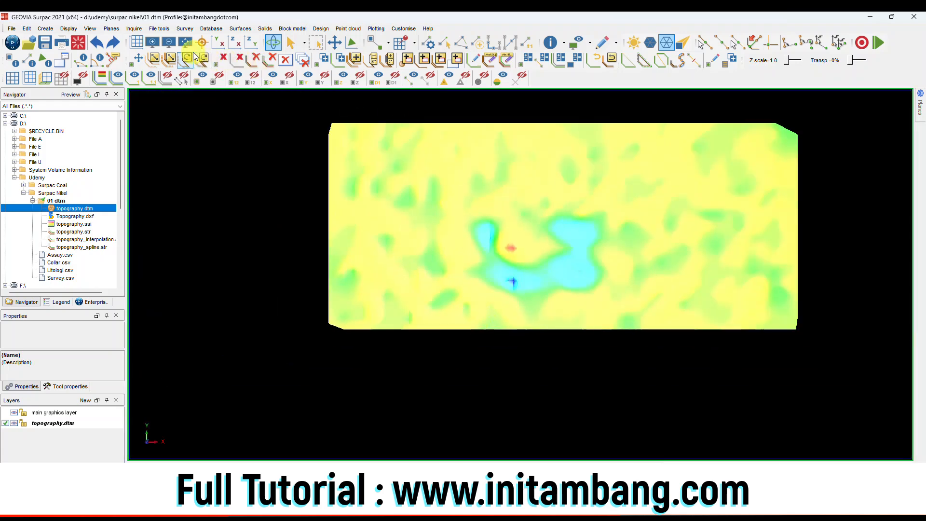
left_click_drag(535, 210, 535, 159)
scroll(552, 278, "up", 3)
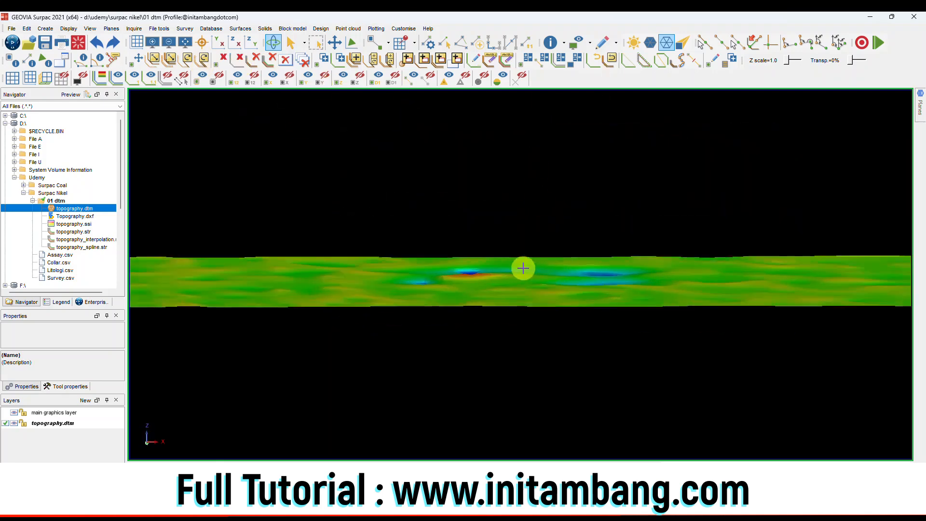
left_click_drag(523, 269, 522, 268)
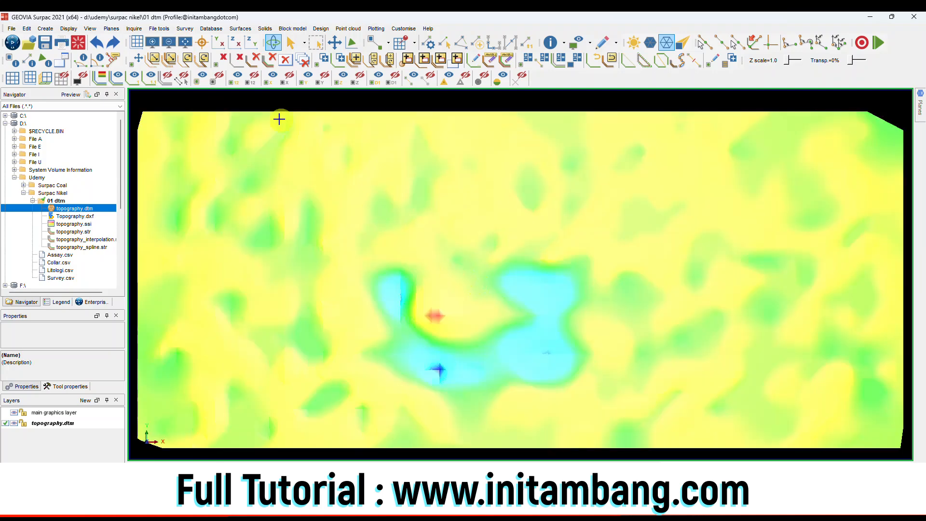
left_click(221, 48)
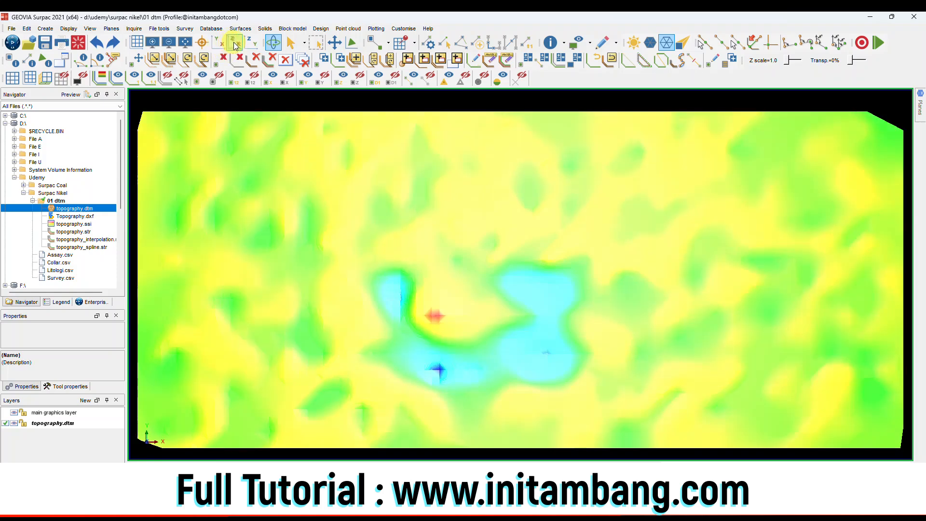
left_click(235, 45)
left_click(251, 46)
left_click(200, 44)
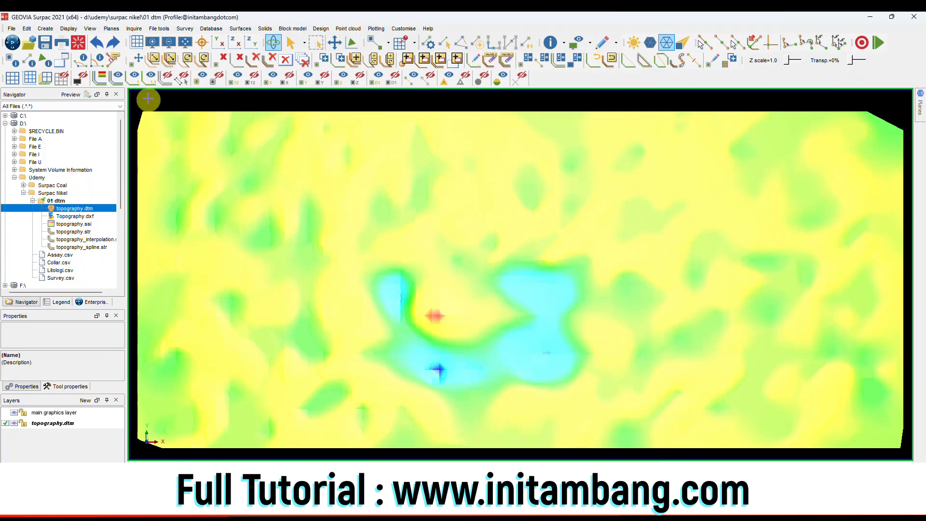
Clear the DTM surface from graphics and open the original contour file topography.str
left_click(79, 47)
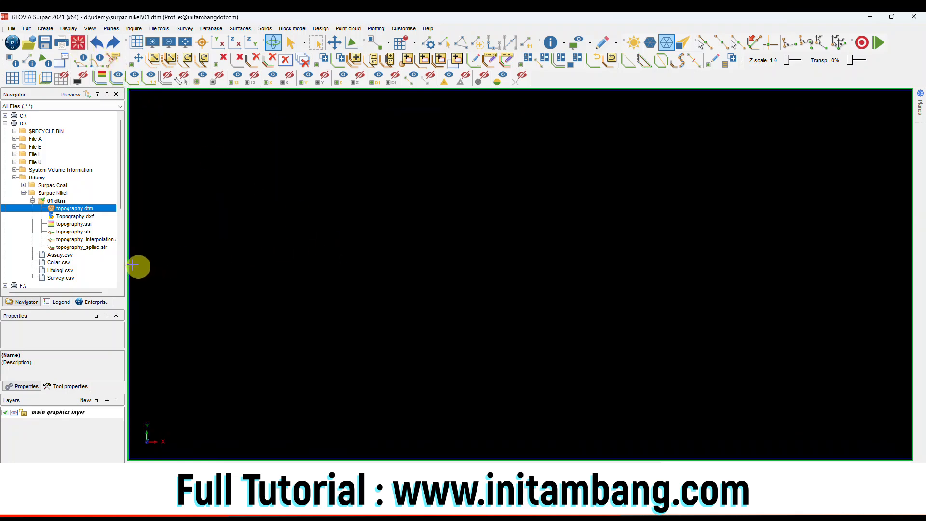
right_click(82, 232)
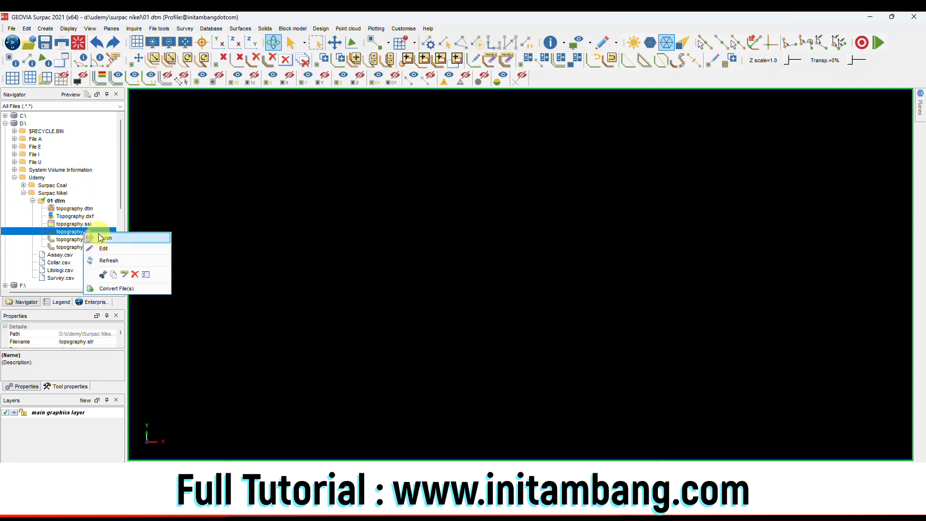
left_click(99, 236)
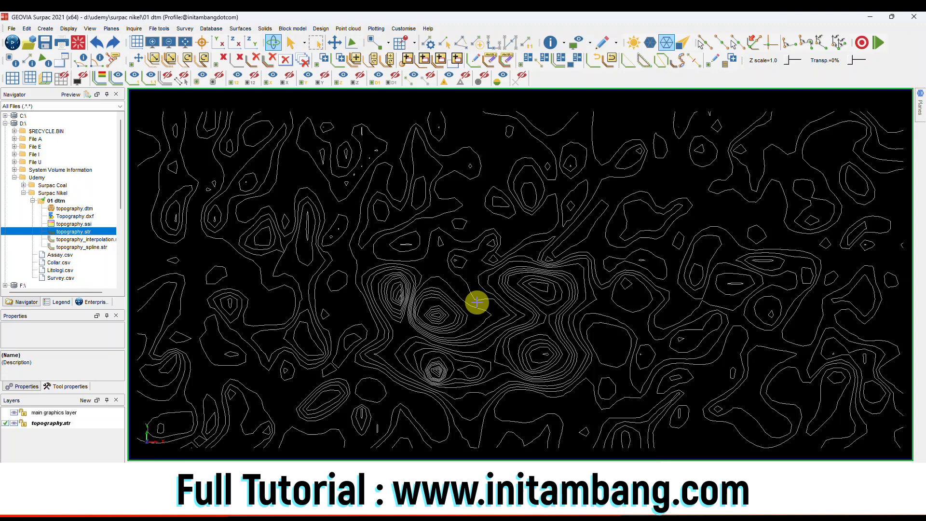
Set up a point attribute display for topography.str with z as the description field
left_click(27, 29)
mouse_move(52, 59)
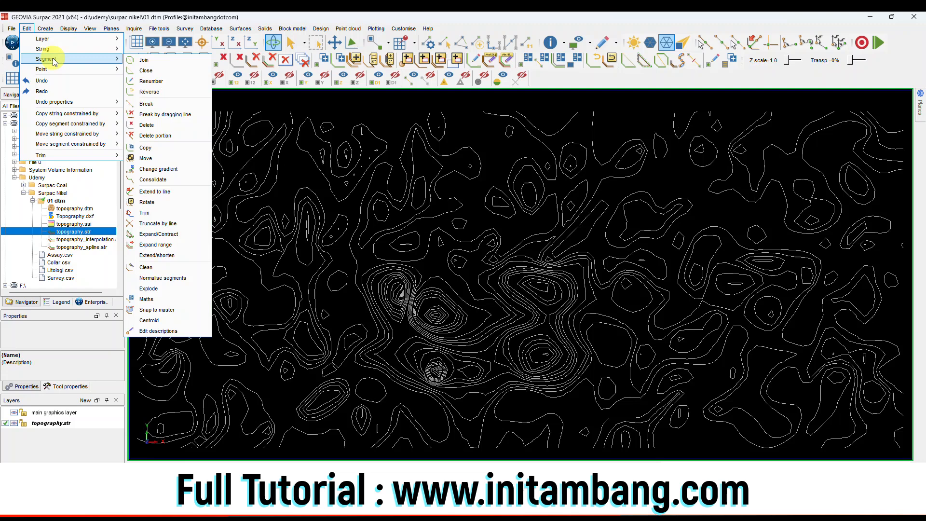
mouse_move(68, 29)
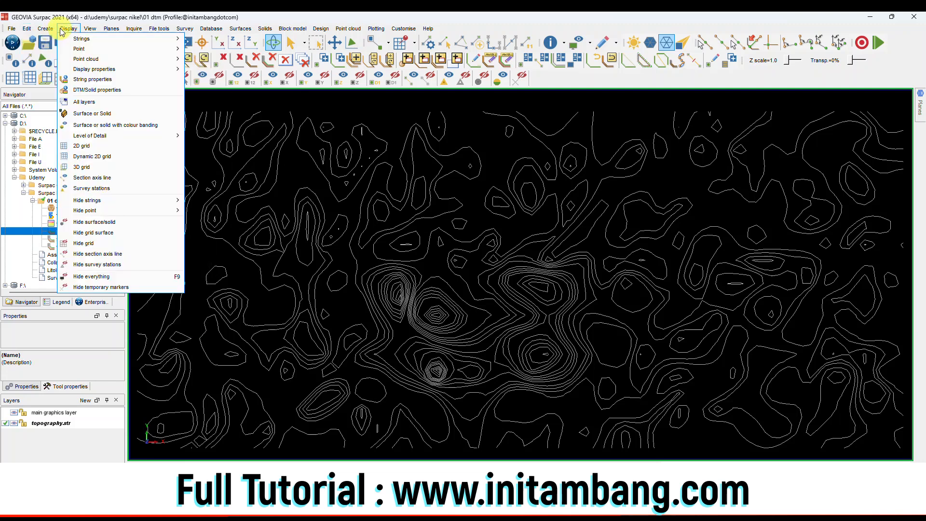
mouse_move(80, 49)
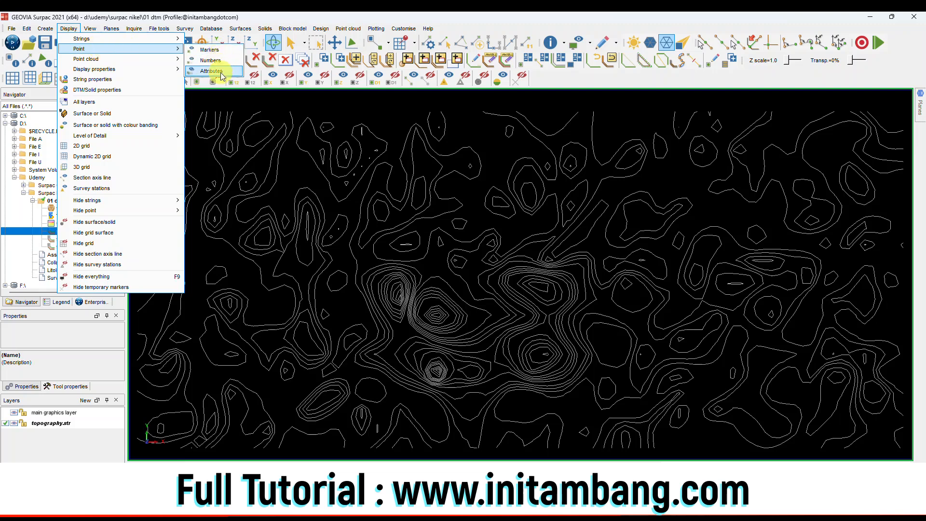
left_click(221, 72)
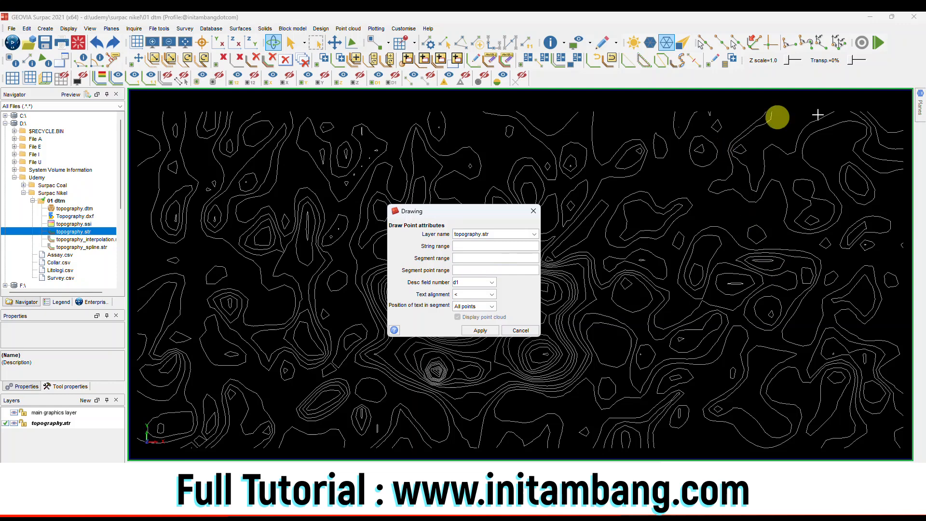
left_click(492, 282)
scroll(478, 314, "up", 3)
left_click(469, 309)
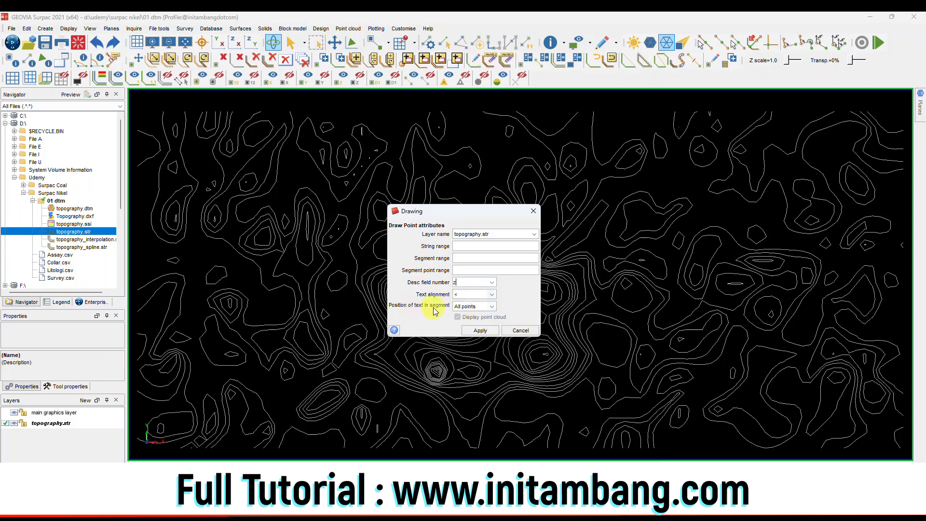
Set the text position in each segment to Centroid and draw the elevation labels on the contours
left_click(488, 309)
left_click(472, 334)
left_click(492, 308)
left_click(484, 317)
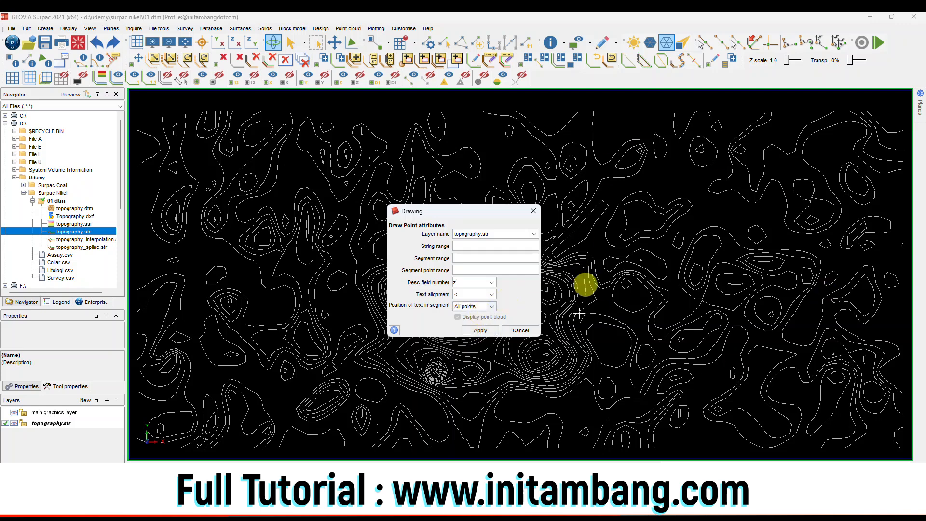
left_click(492, 307)
left_click(478, 326)
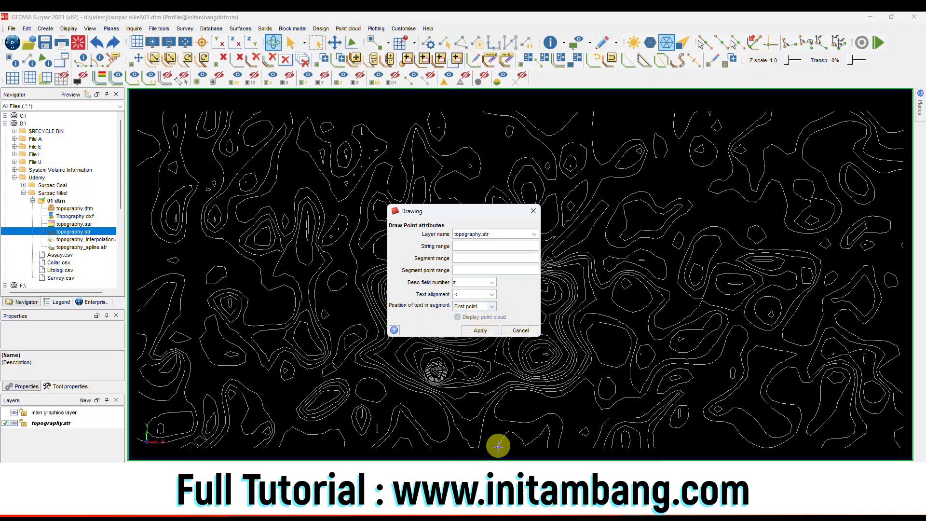
left_click(492, 308)
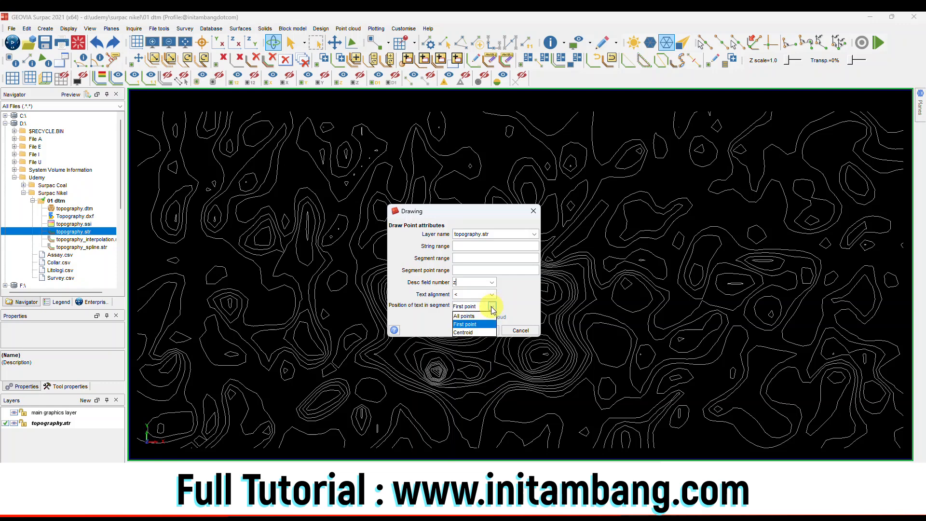
left_click(471, 332)
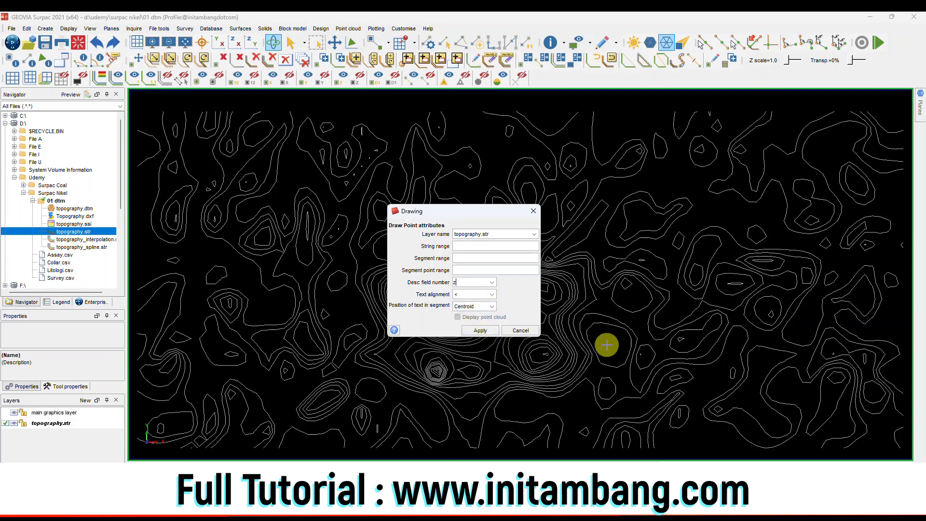
left_click(480, 331)
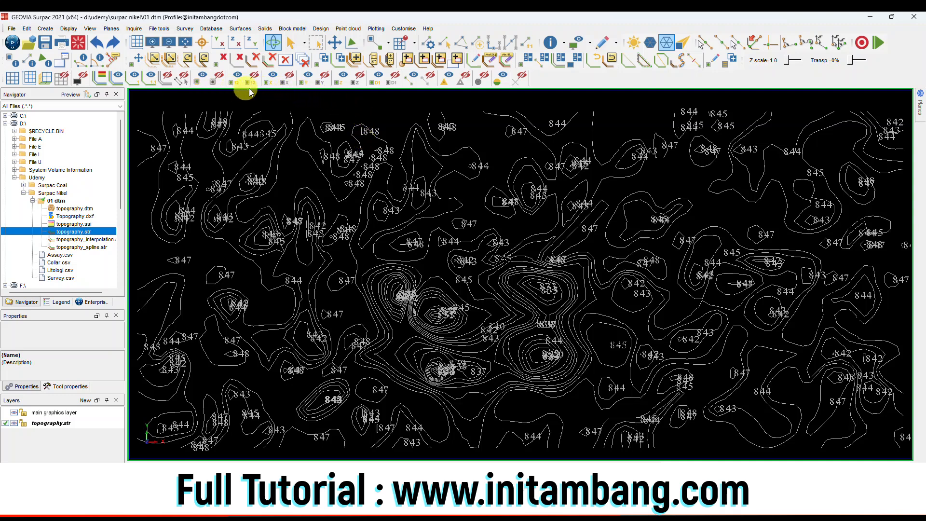
Erase the elevation labels from all points of topography.str
left_click(357, 81)
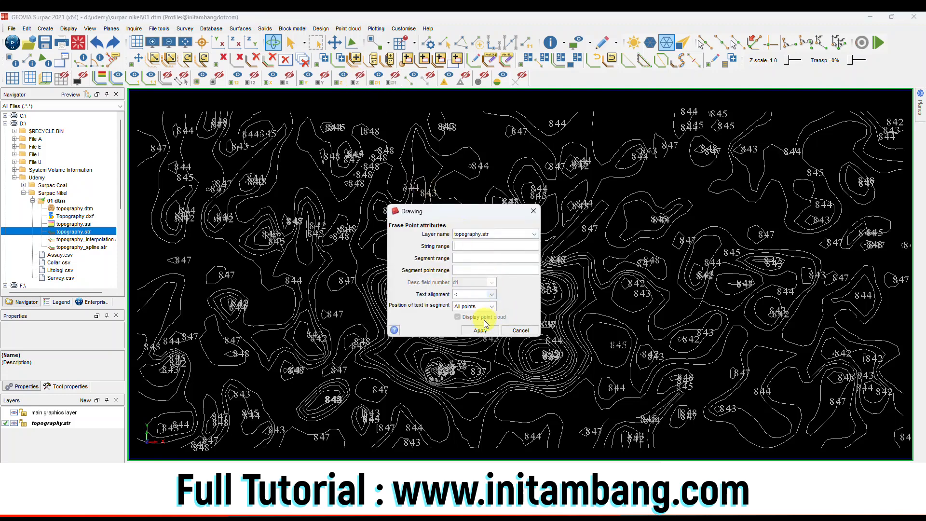
left_click(480, 330)
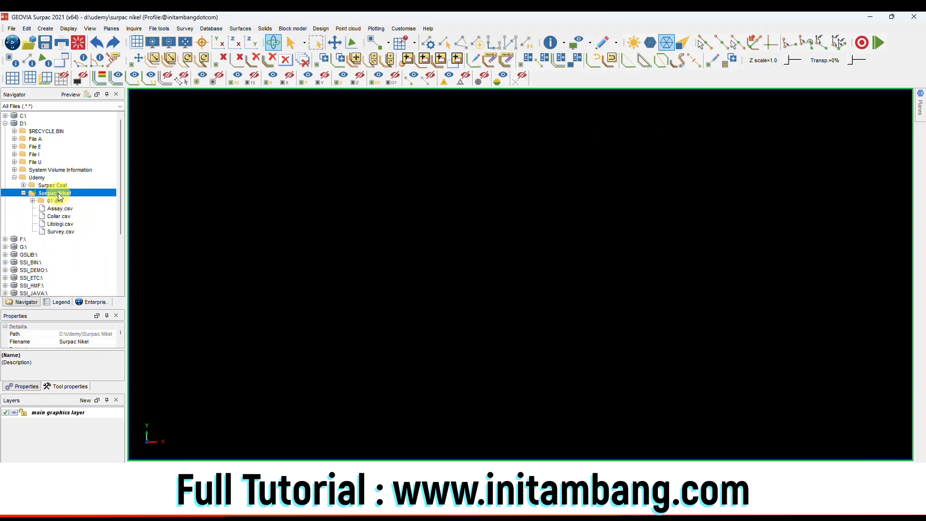
Create a folder named 02 database inside Surpac Nikel and set it as the work directory
right_click(58, 193)
left_click(81, 221)
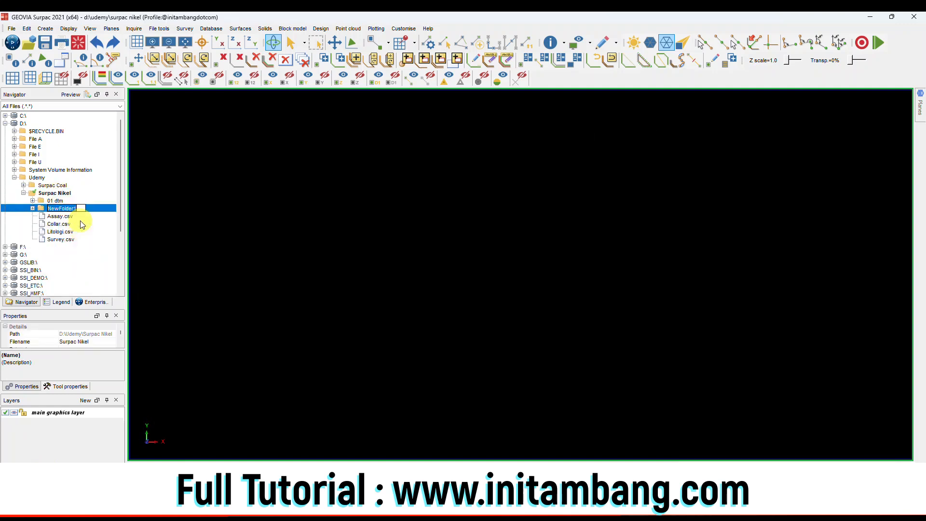
type("02")
key("Return")
left_click(62, 208)
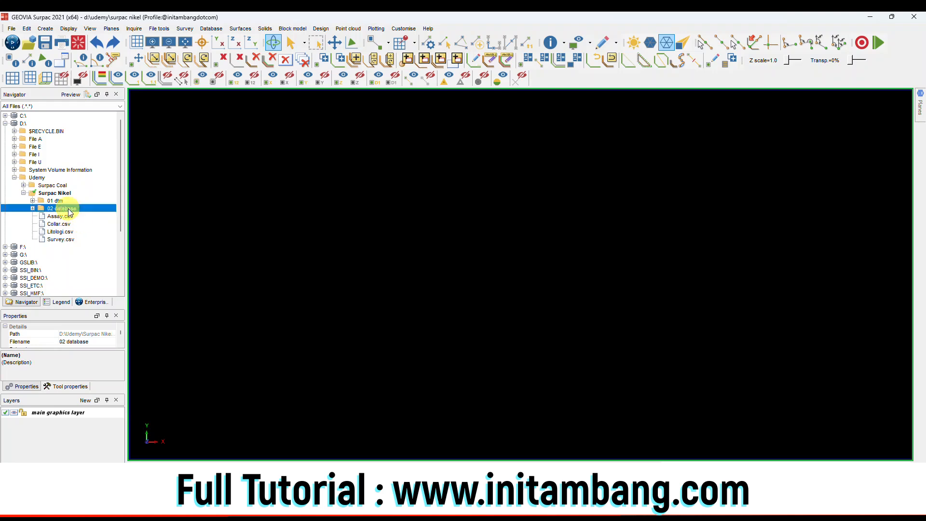
right_click(77, 209)
left_click(94, 212)
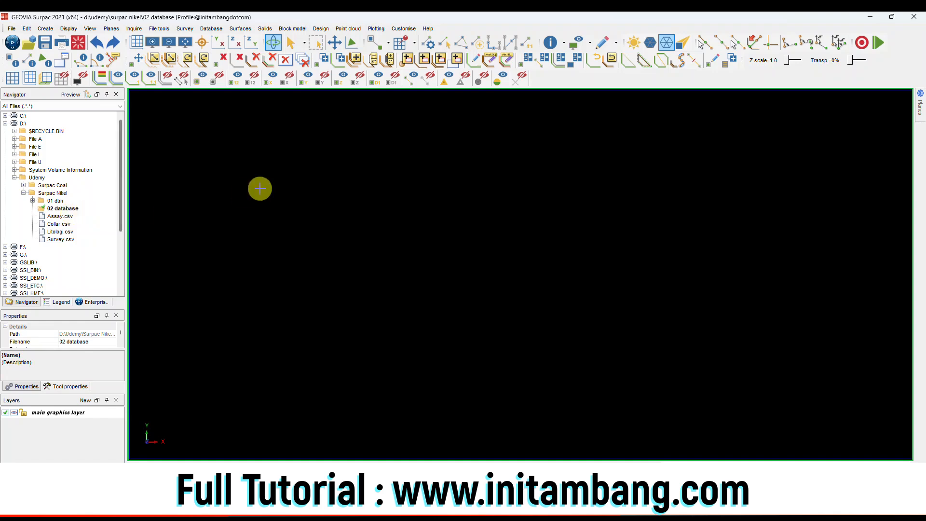
Open the database's assay table without any query constraints
left_click(221, 31)
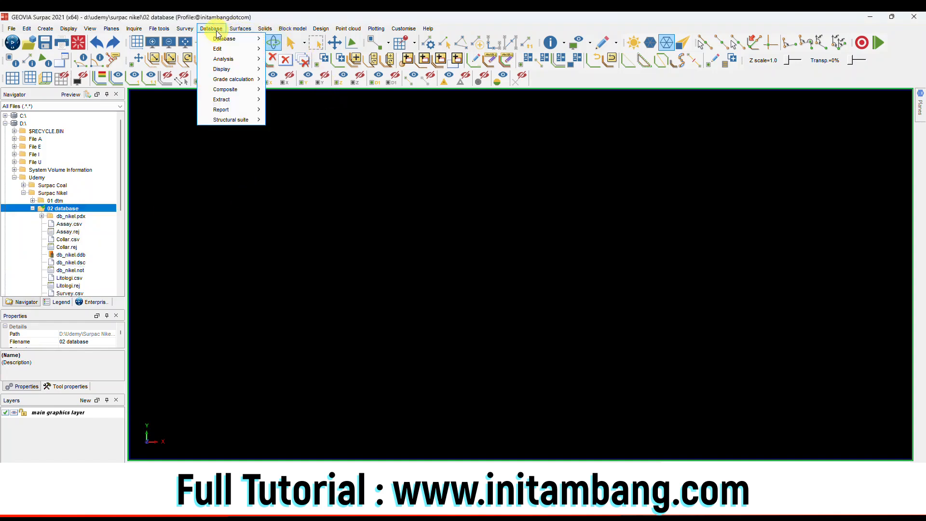
mouse_move(218, 39)
left_click(292, 49)
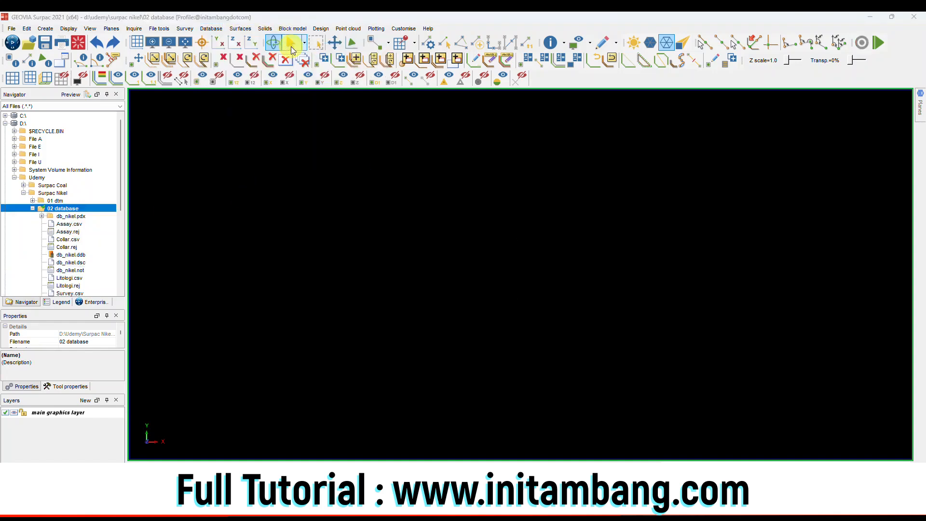
left_click(470, 299)
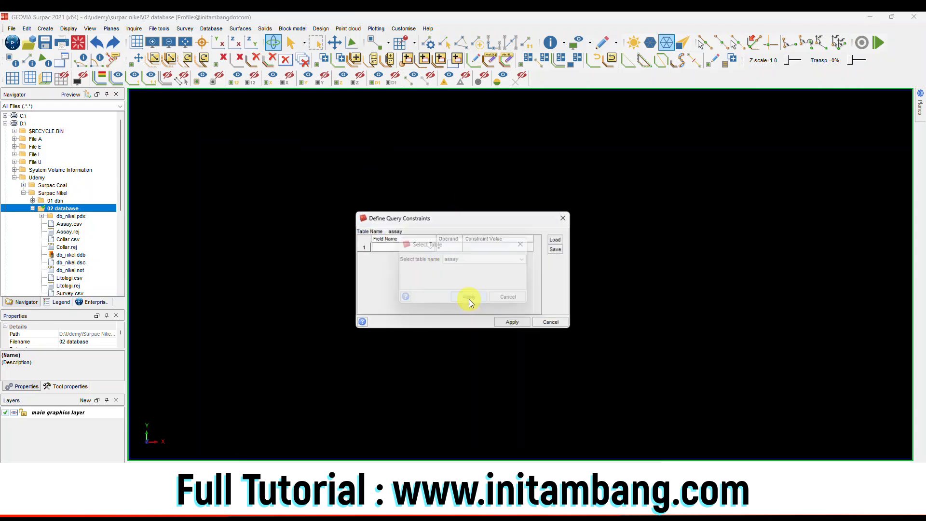
left_click(514, 324)
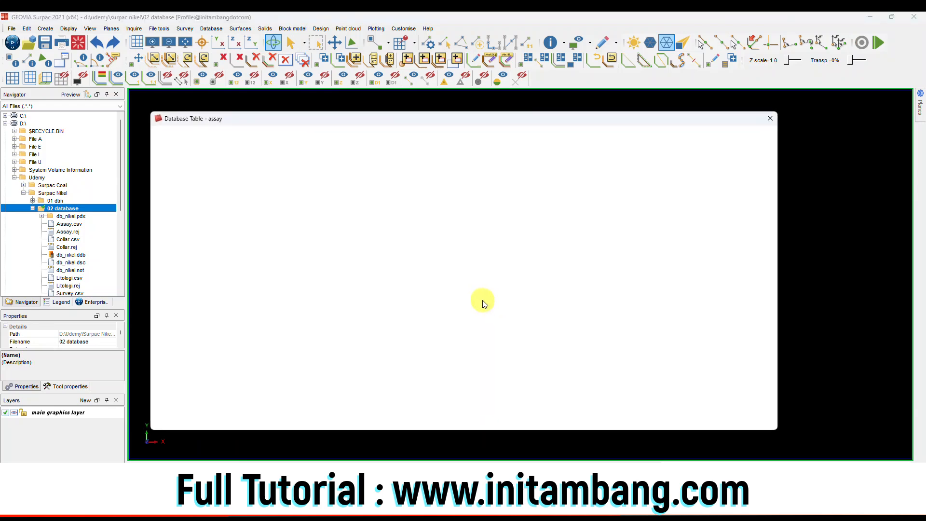
Create a folder named 03 bor geologi inside Surpac Nikel and set it as the work directory
scroll(677, 227, "down", 4)
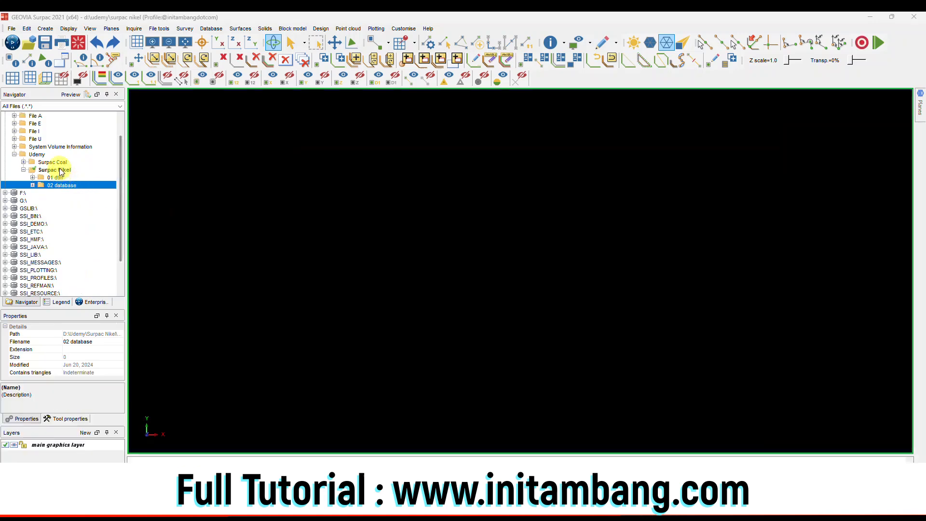
right_click(61, 173)
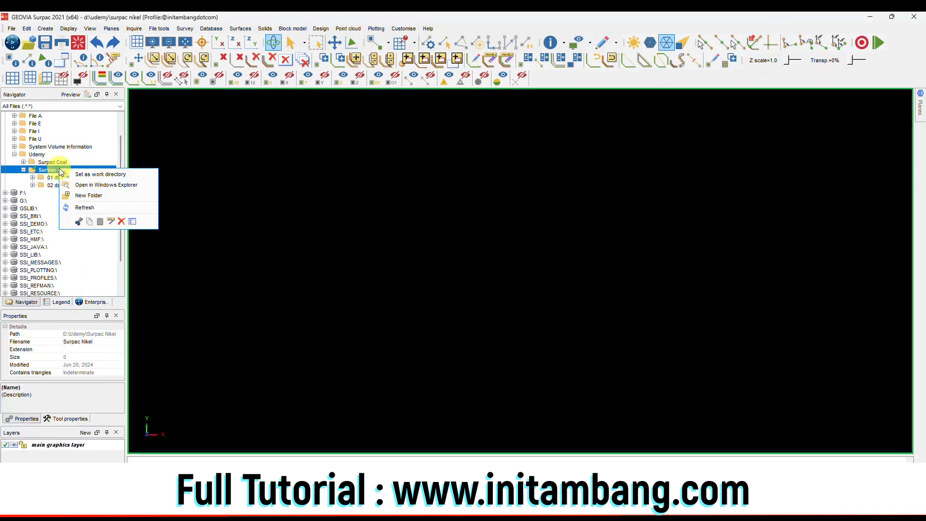
left_click(94, 196)
type("0")
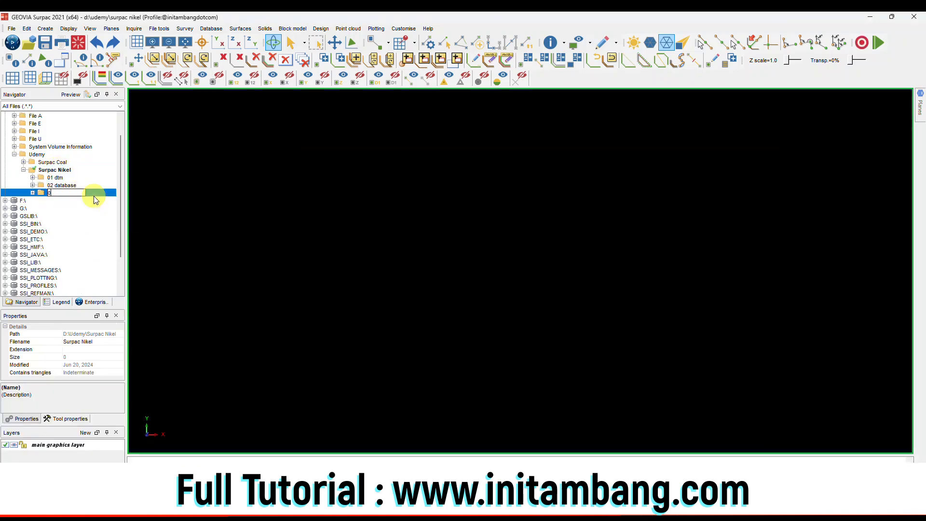
type("3 bor geologi")
key("Return")
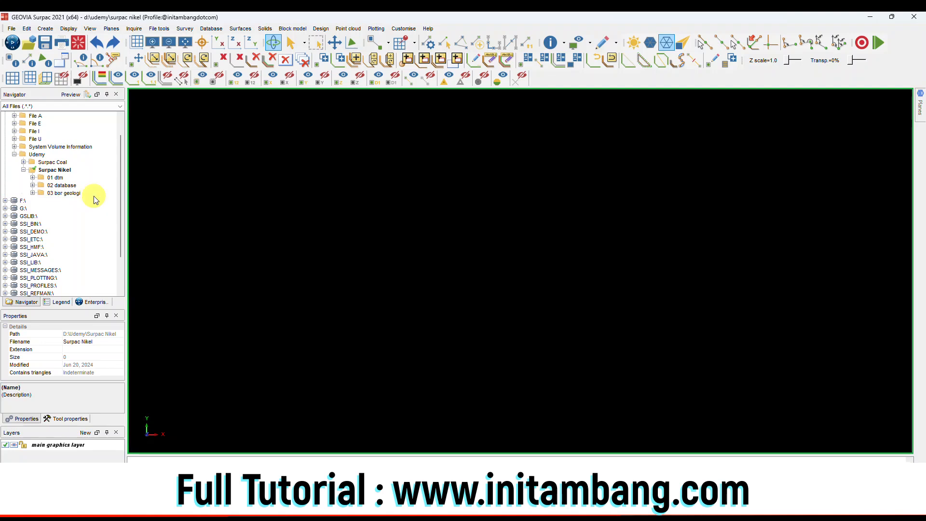
right_click(74, 195)
left_click(84, 200)
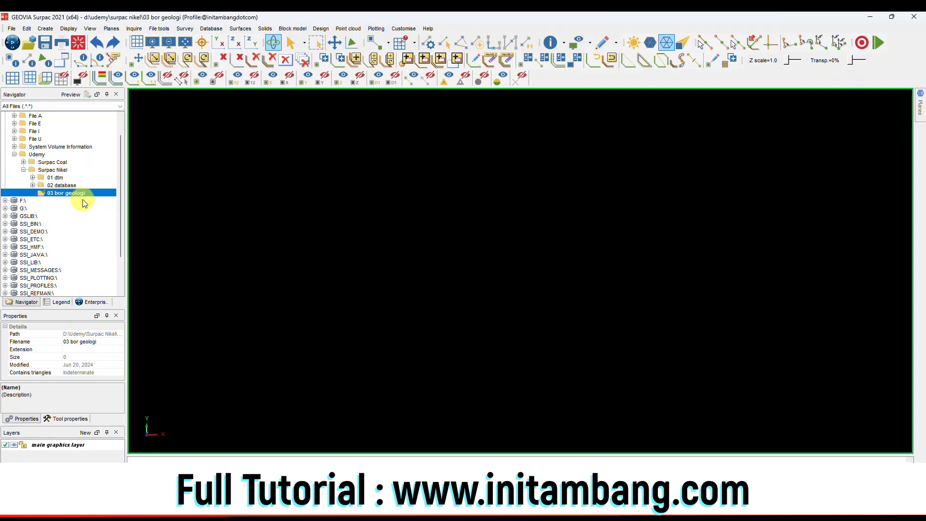
Run the load_bor_geologi.tcl macro from 03 bor geologi to display the geological boreholes and view their layout
left_click(629, 351)
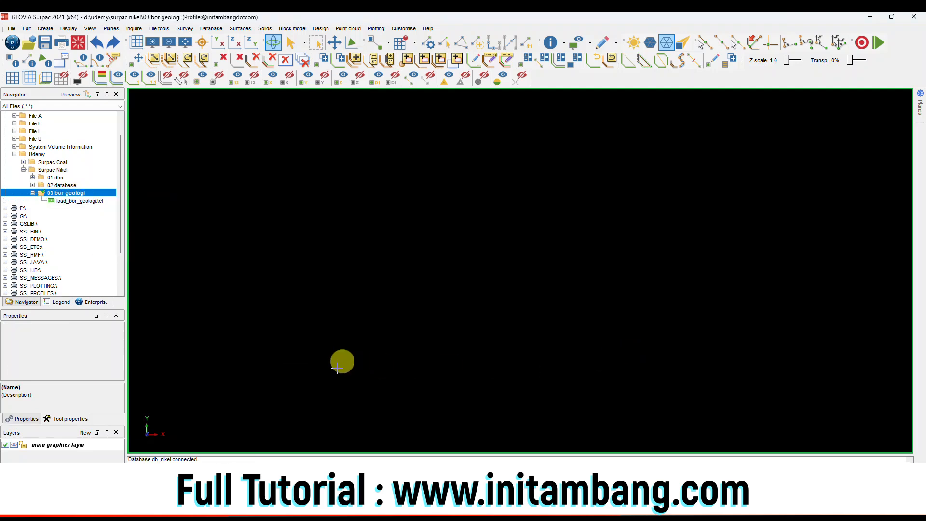
left_click(79, 202)
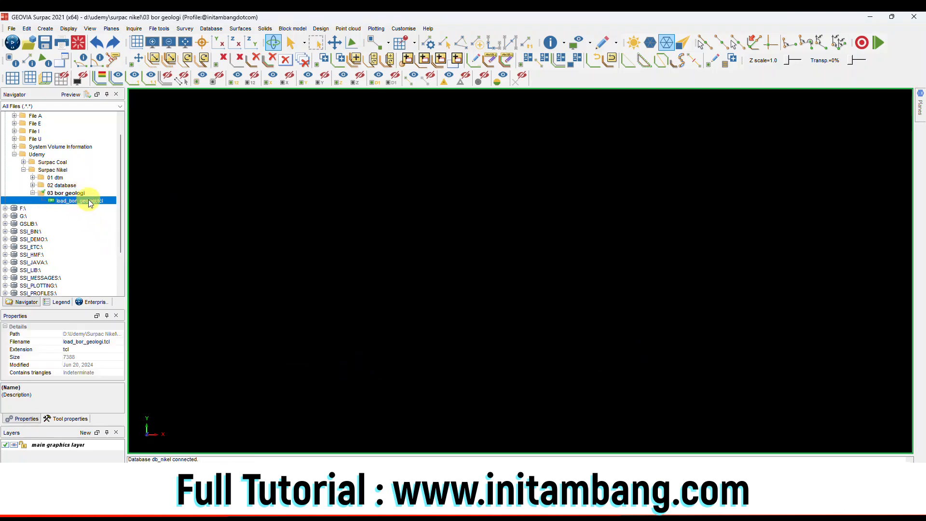
right_click(88, 198)
left_click(97, 204)
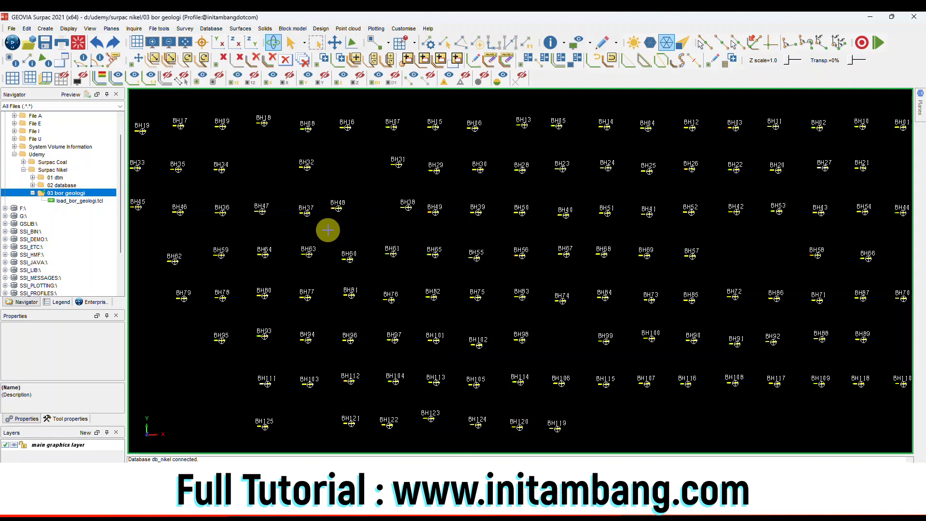
scroll(327, 230, "down", 1)
scroll(330, 225, "up", 1)
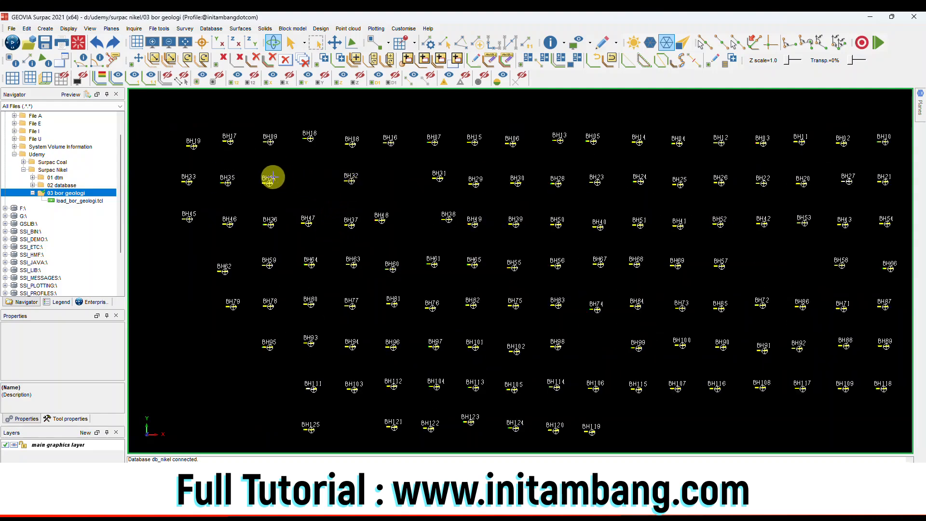
left_click_drag(541, 355, 447, 331)
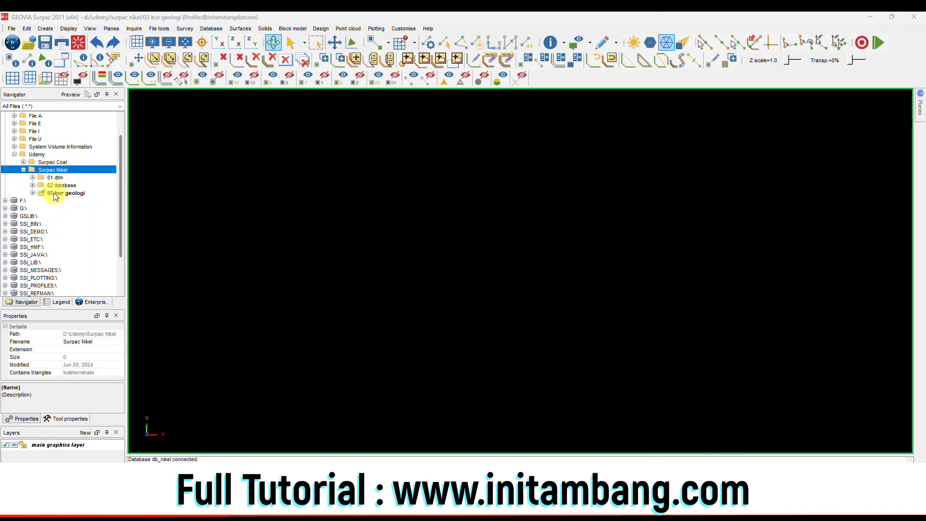
Load the boreholes into the empty graphics view again with the load_bor_geologi.tcl macro
left_click(33, 192)
right_click(79, 200)
left_click(84, 207)
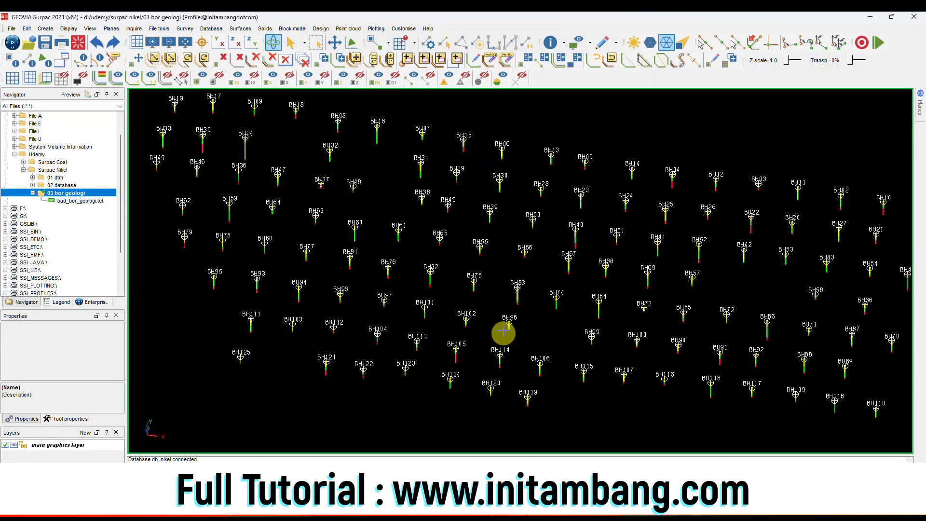
Examine the borehole spread in 3D and the lithology columns and depth marks around BH81, BH96 and BH97
scroll(499, 320, "up", 5)
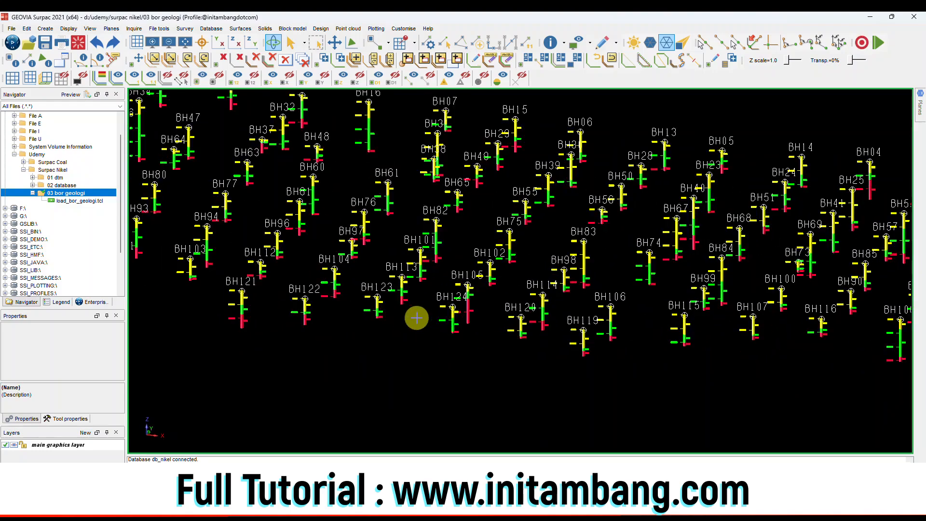
scroll(417, 317, "down", 3)
left_click_drag(454, 308, 456, 308)
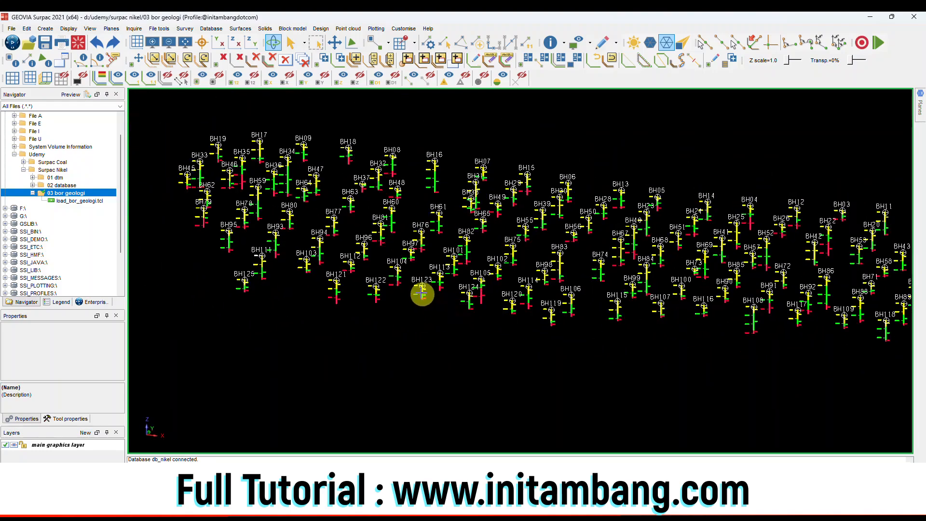
scroll(393, 245, "up", 2)
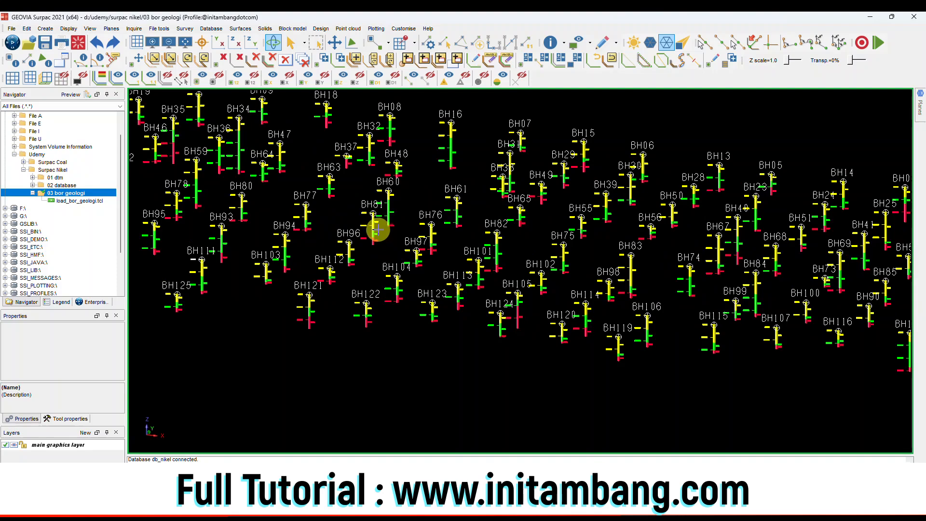
scroll(378, 230, "up", 3)
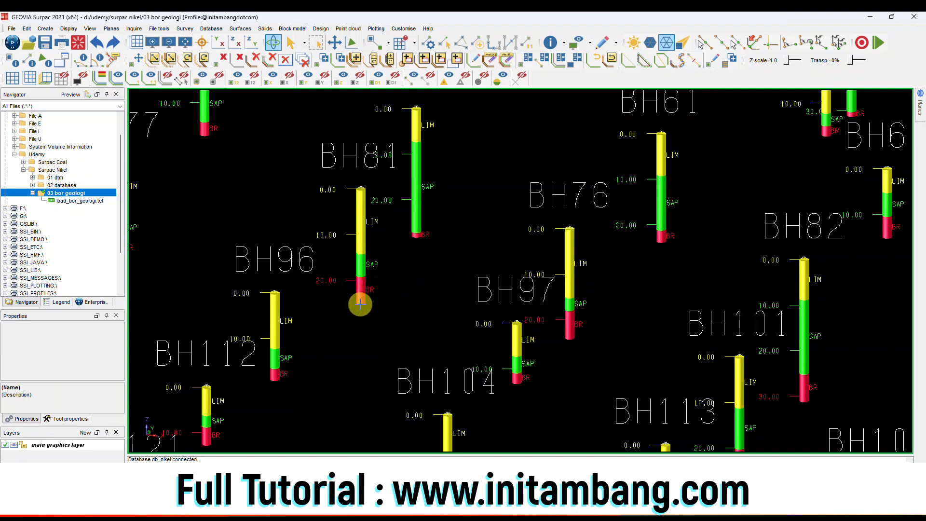
scroll(361, 304, "down", 3)
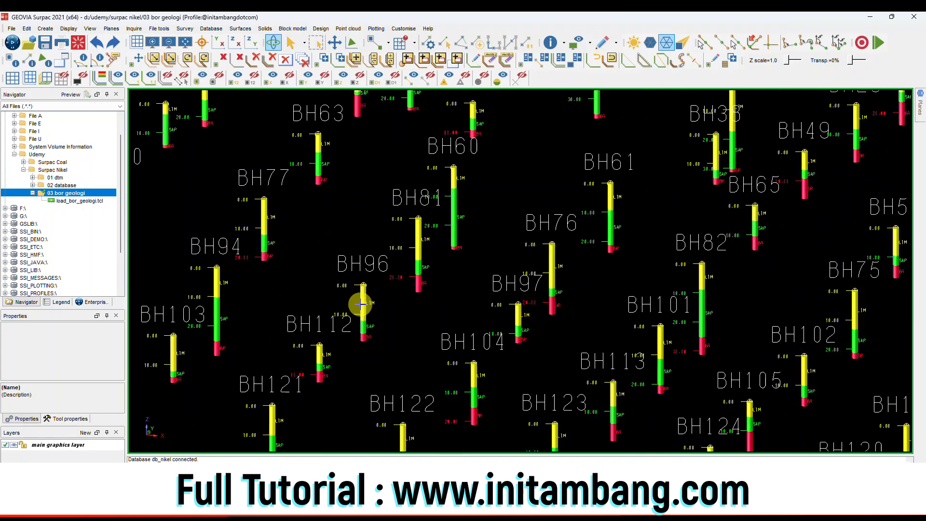
scroll(424, 266, "up", 4)
scroll(424, 251, "down", 1)
scroll(418, 270, "up", 3)
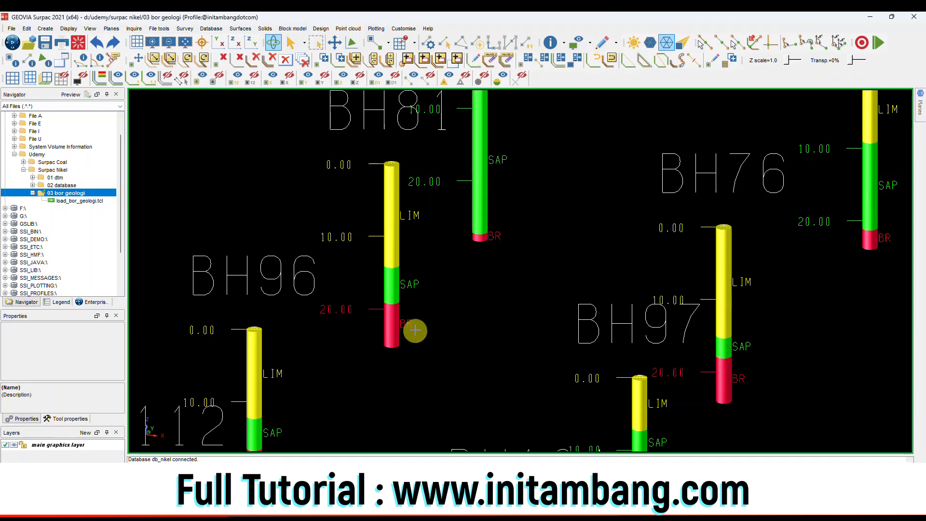
scroll(535, 219, "down", 2)
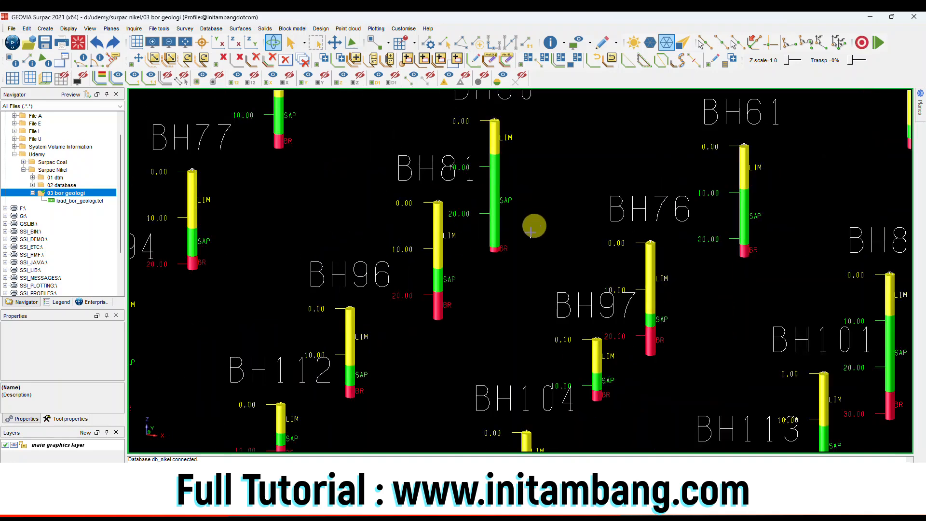
scroll(482, 275, "down", 2)
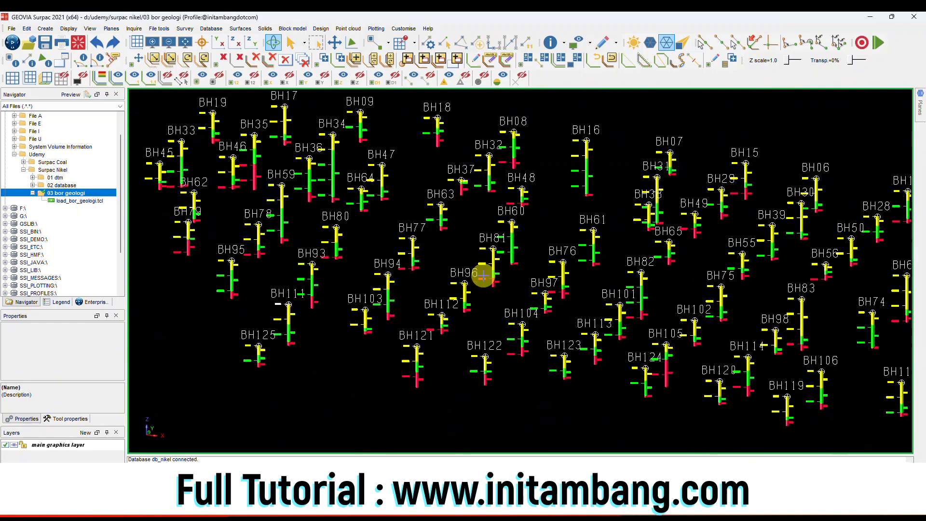
Examine the LIM, SAP and BR contacts of borehole BH77 closely against its depth marks and the neighbouring holes
scroll(414, 270, "up", 3)
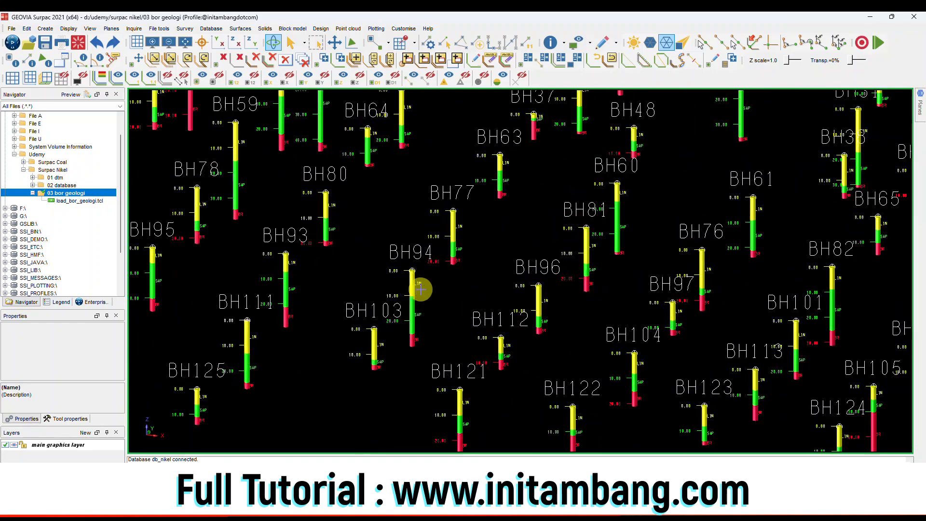
scroll(434, 282, "up", 2)
scroll(480, 217, "down", 3)
scroll(497, 212, "up", 5)
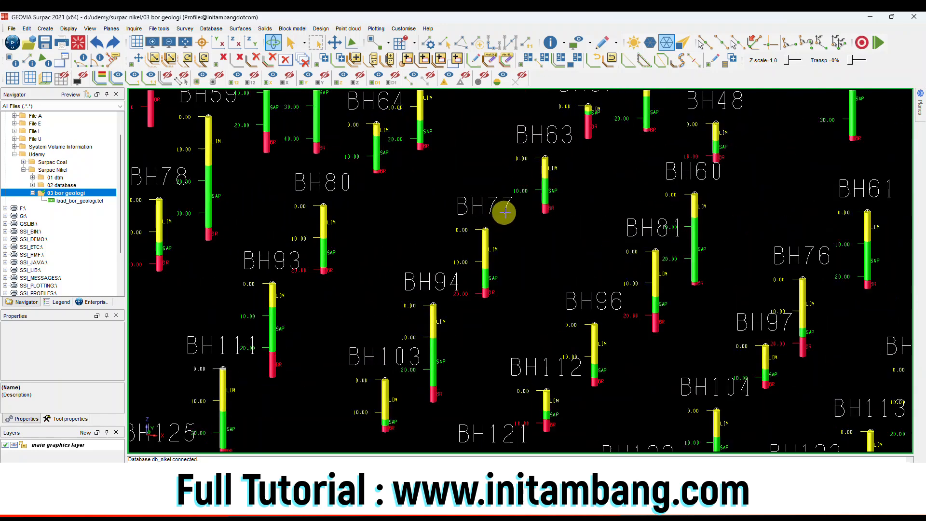
scroll(494, 271, "up", 2)
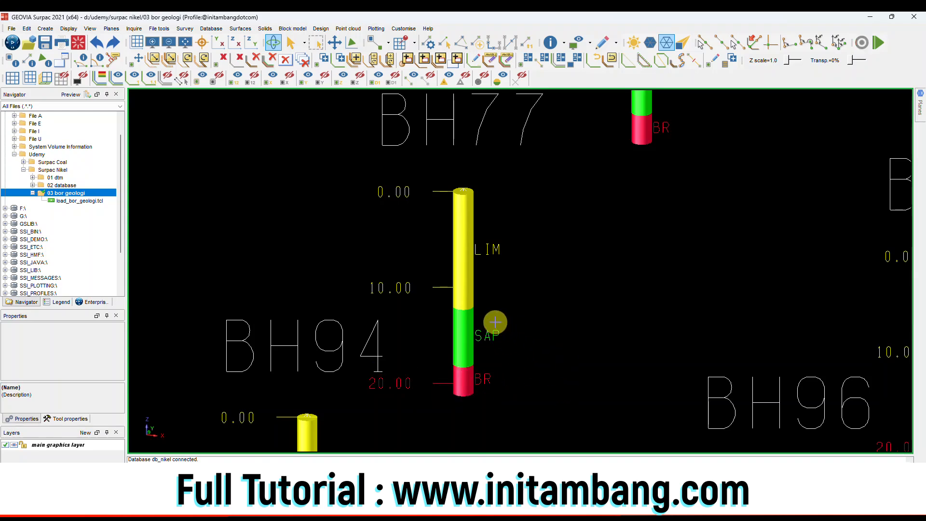
scroll(495, 322, "down", 5)
scroll(494, 318, "up", 6)
scroll(500, 308, "up", 3)
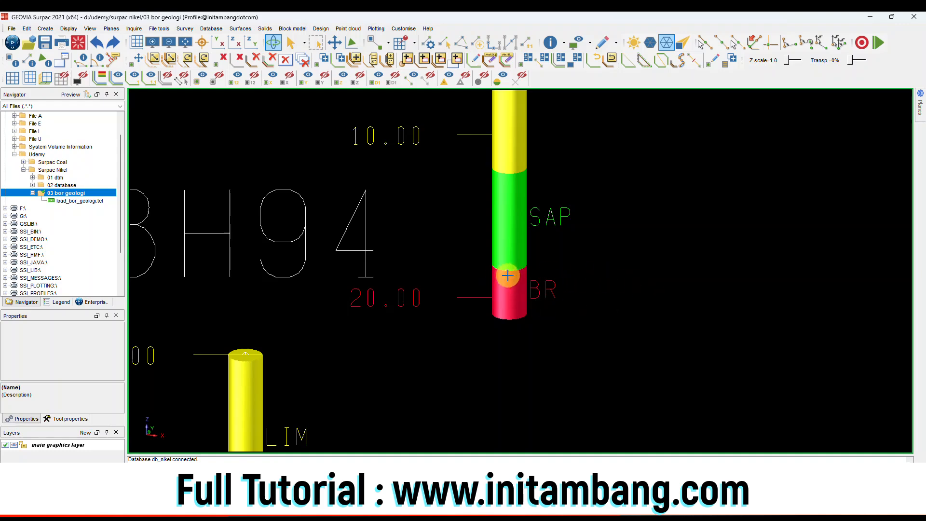
scroll(507, 275, "down", 3)
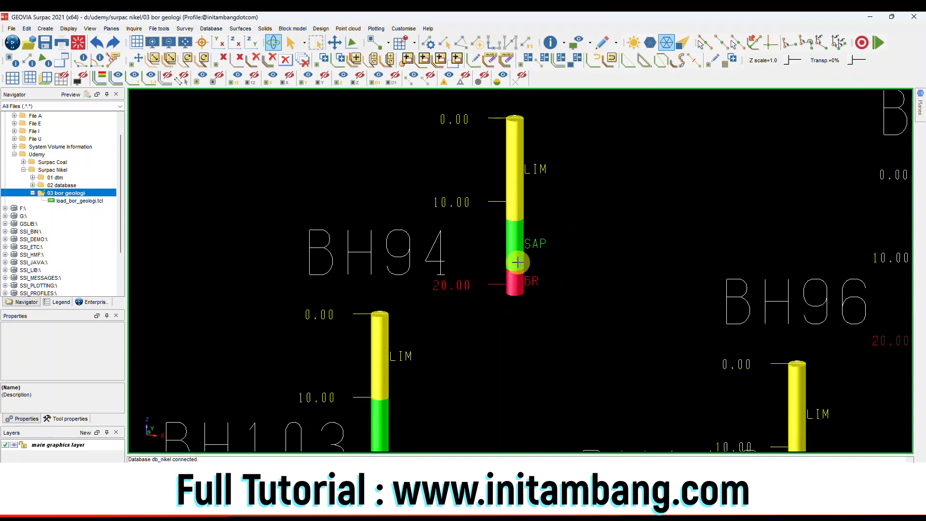
scroll(516, 261, "down", 3)
scroll(515, 263, "down", 5)
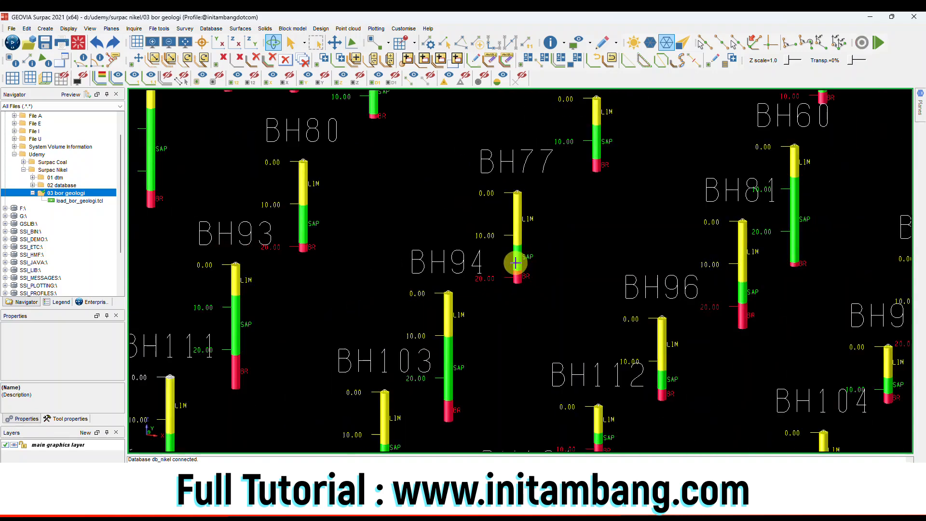
scroll(514, 263, "up", 10)
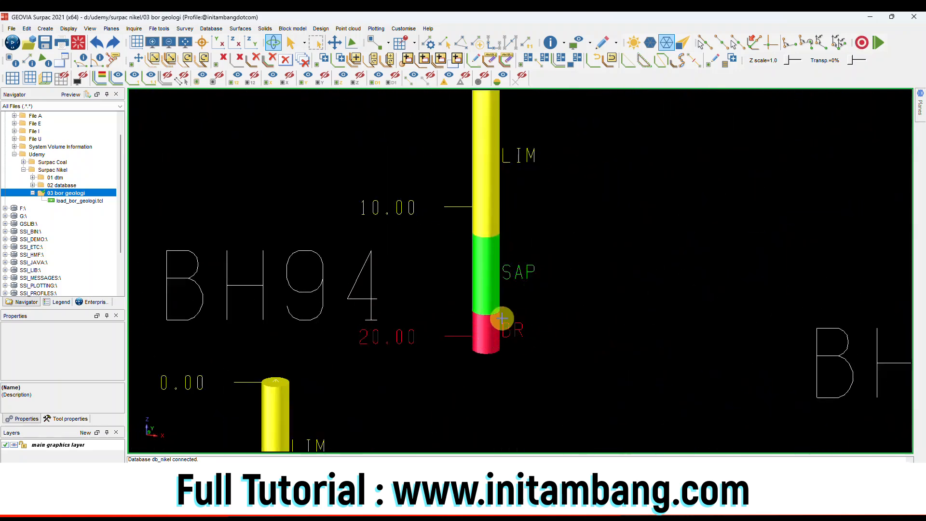
scroll(500, 319, "down", 2)
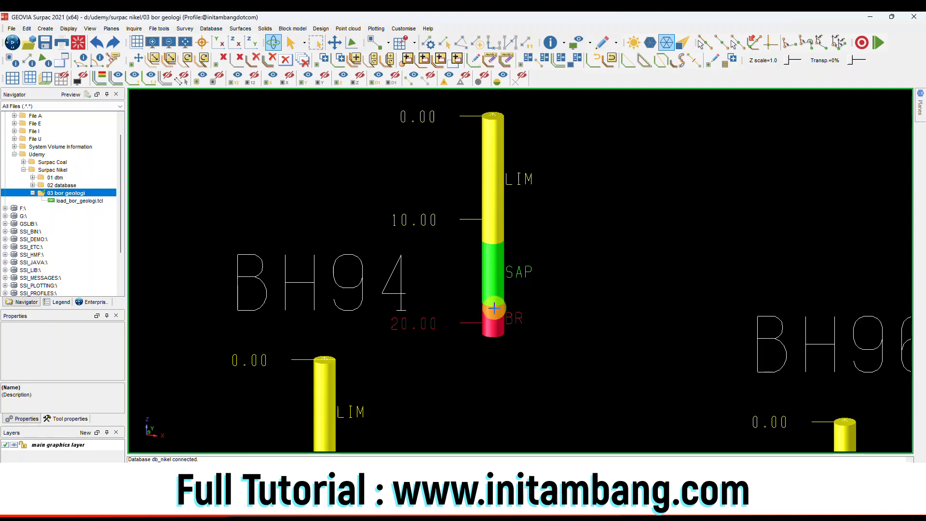
scroll(491, 307, "down", 5)
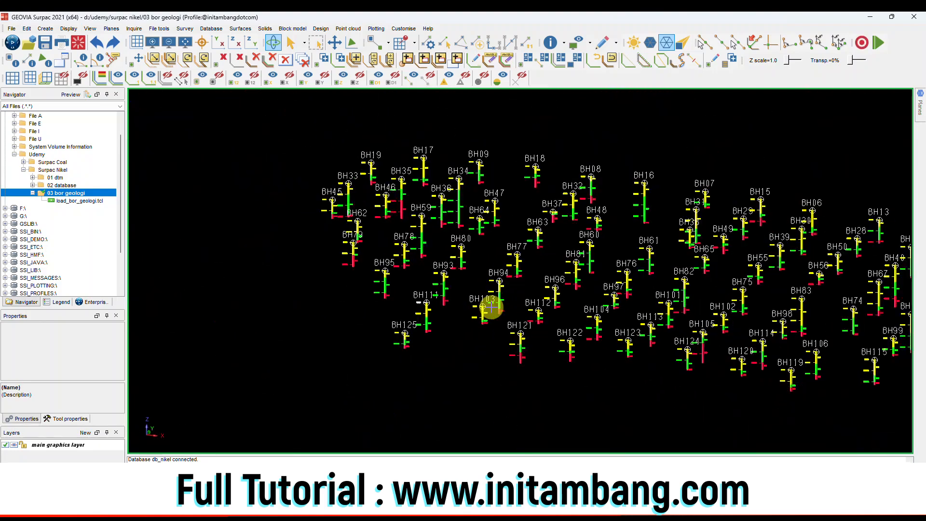
Create a folder named 04 perlapisan inside Surpac Nikel and set it as the work directory
left_click(32, 193)
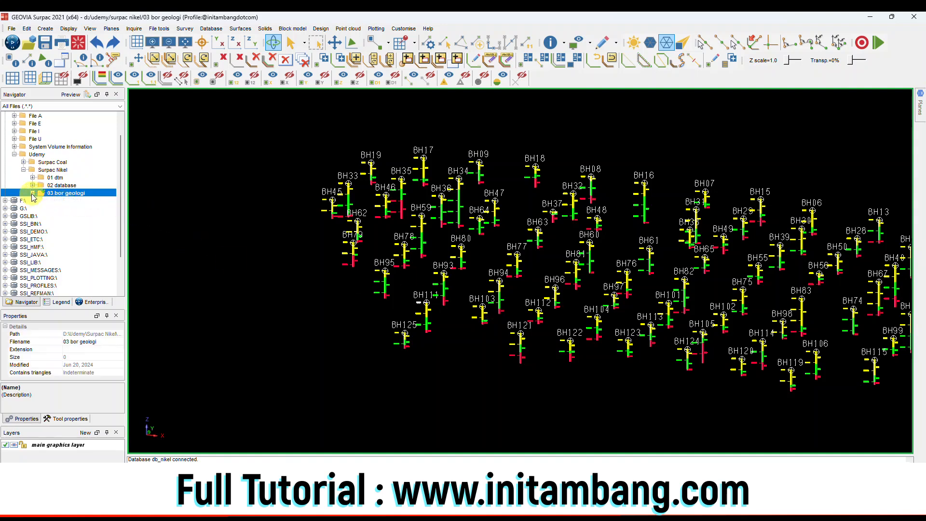
right_click(57, 172)
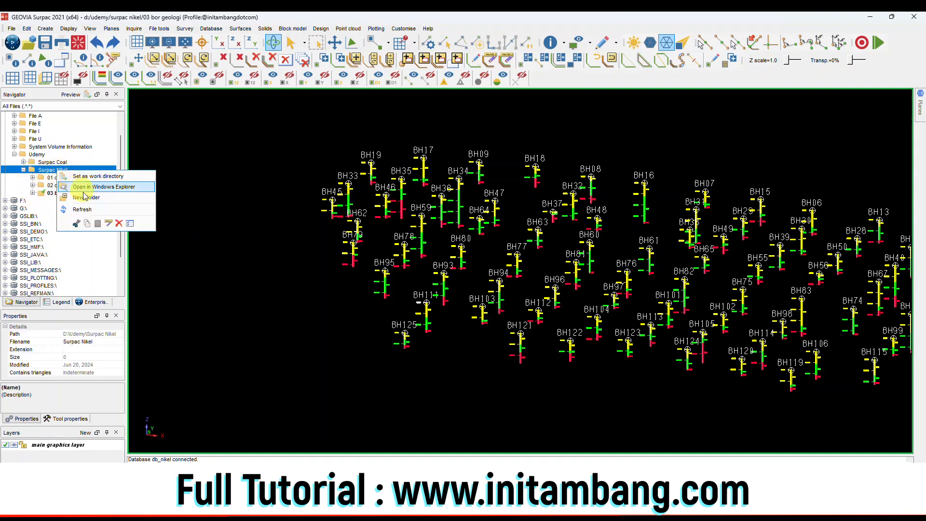
left_click(81, 185)
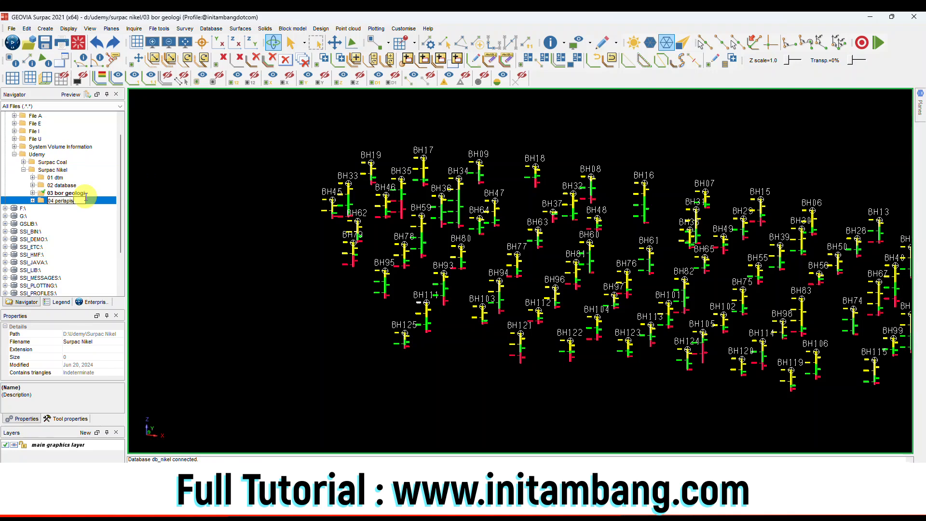
type("04 perlapisan")
key("Return")
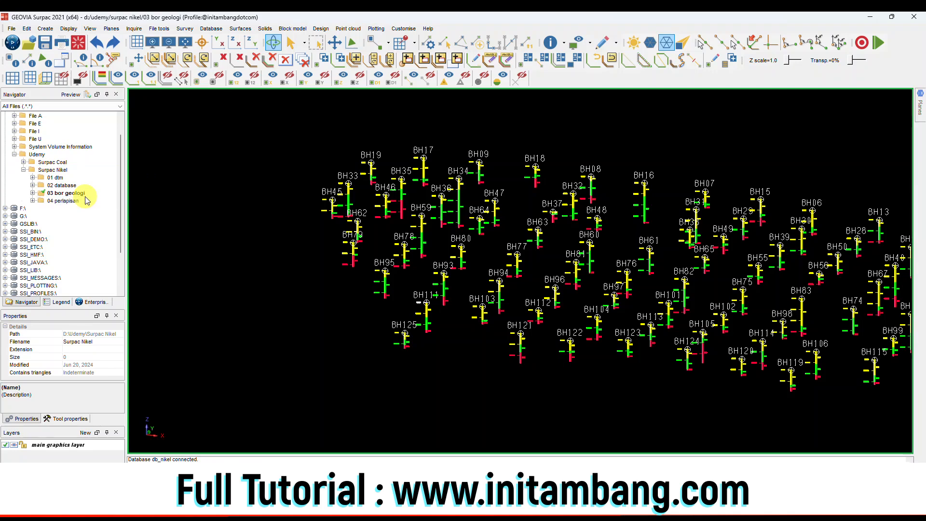
right_click(75, 200)
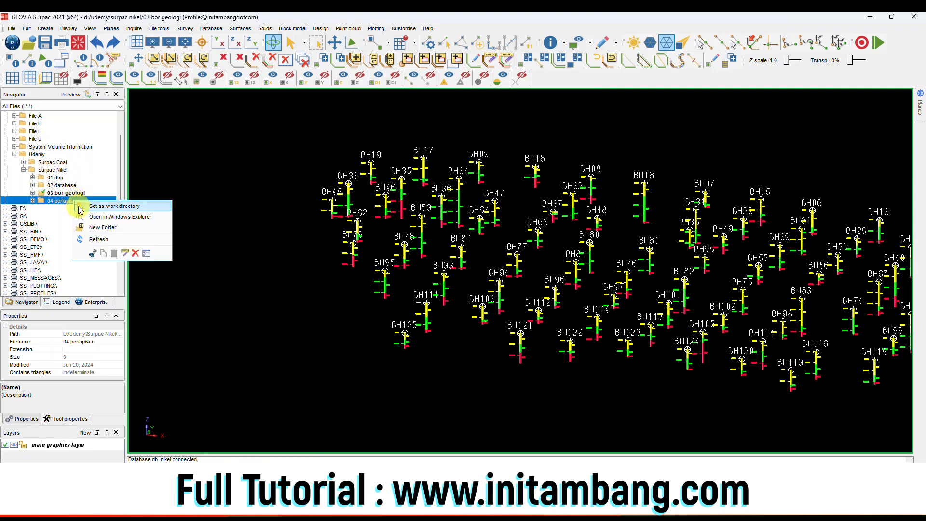
left_click(80, 207)
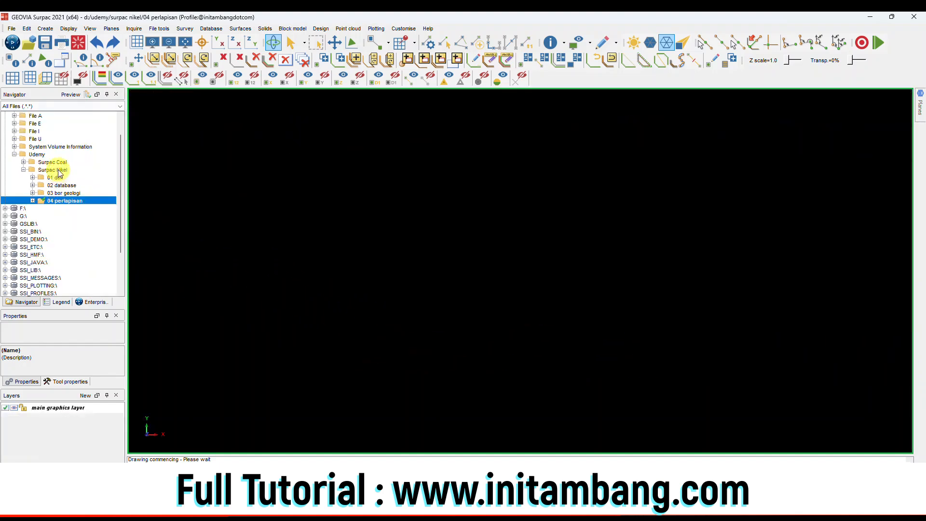
Create a folder named 05 solid model inside Surpac Nikel
left_click(58, 169)
right_click(58, 169)
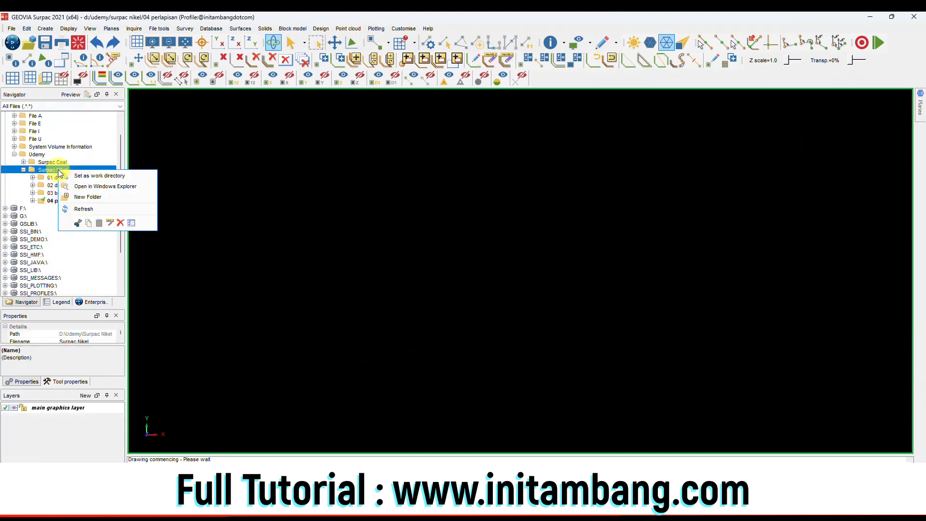
left_click(91, 197)
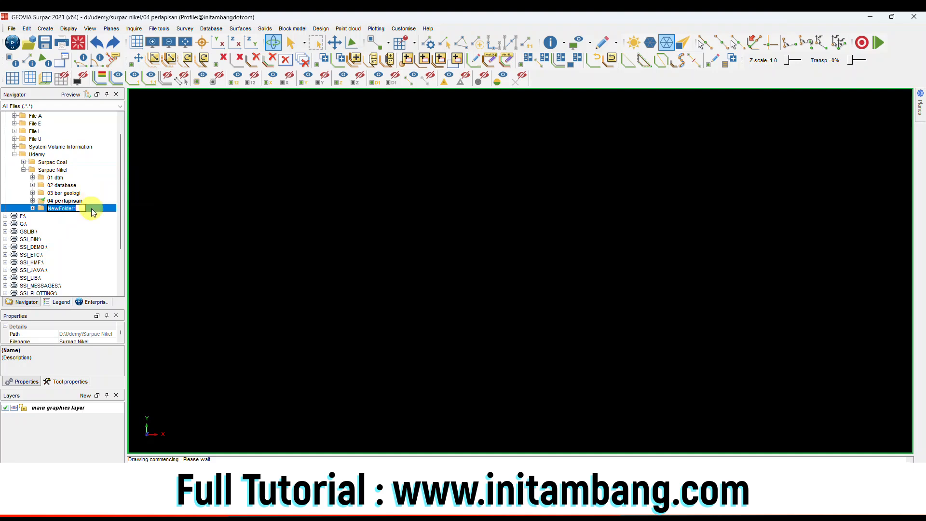
type("05 solid model")
key("Return")
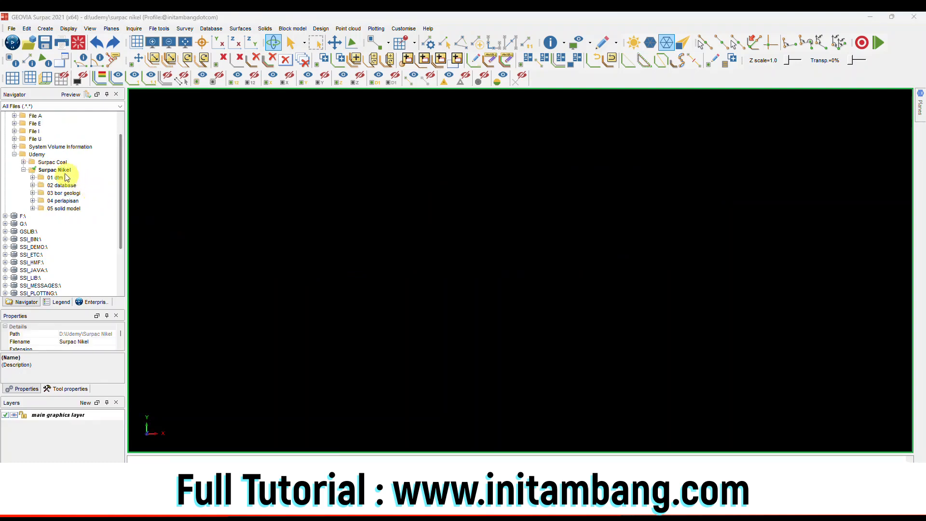
Create a folder named "06 block model" inside Surpac Nikel and set it as the work directory
left_click(65, 171)
right_click(66, 172)
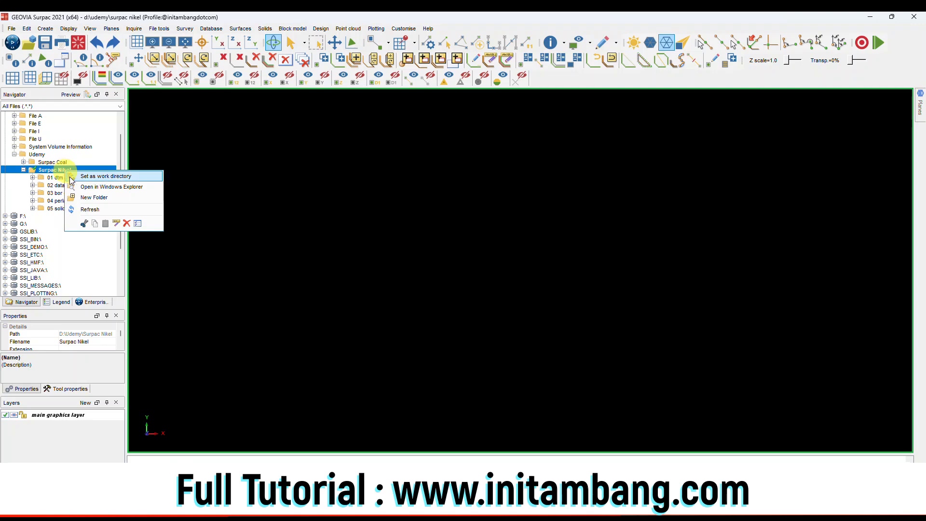
left_click(90, 198)
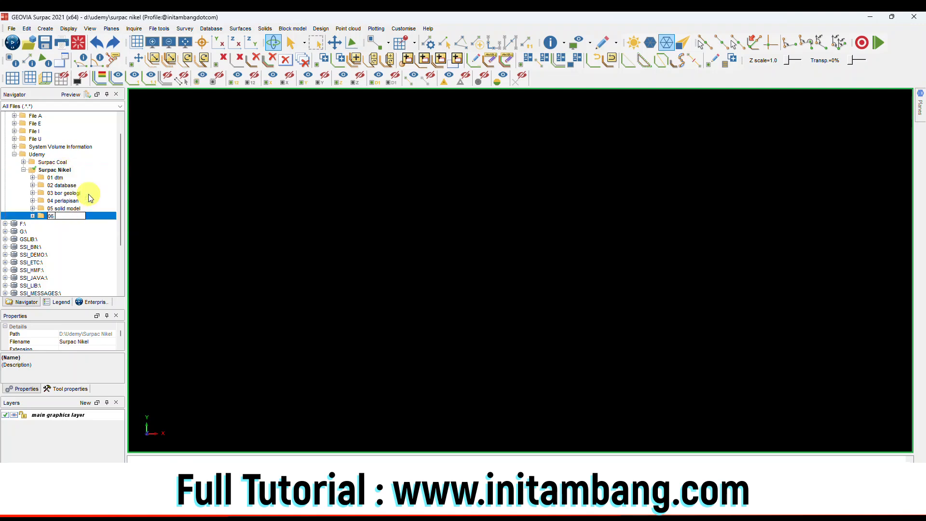
type("06 block model")
key("Return")
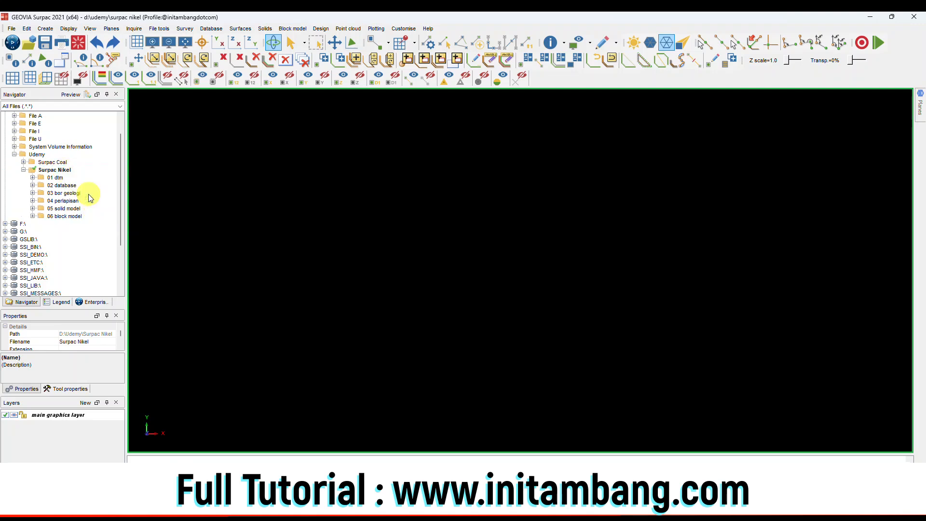
left_click(76, 215)
right_click(75, 215)
left_click(92, 225)
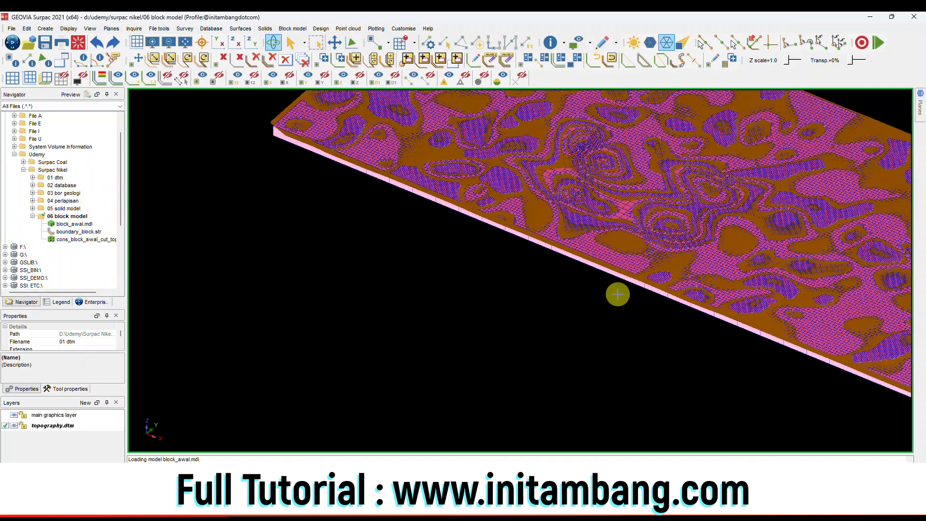
scroll(616, 294, "down", 5)
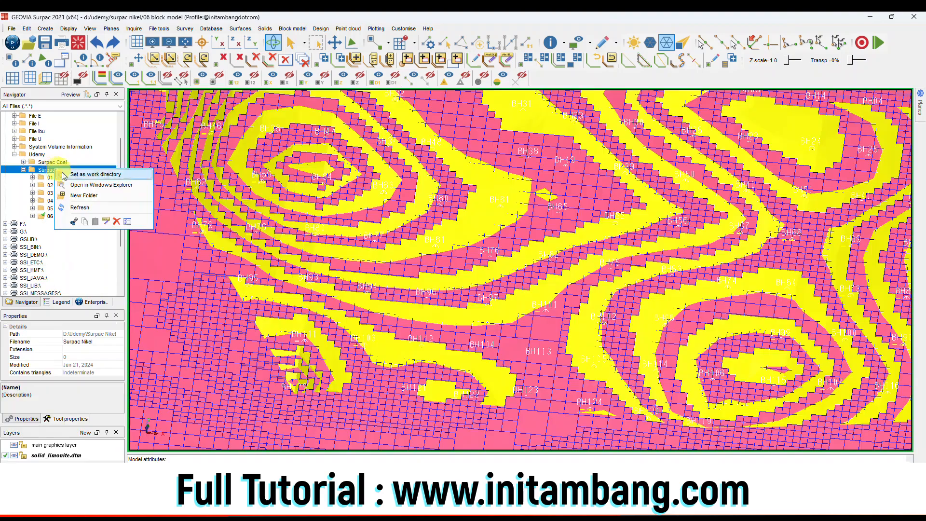
Add a folder named "07 attributes" to Surpac Nikel and set it as the work directory
left_click(83, 193)
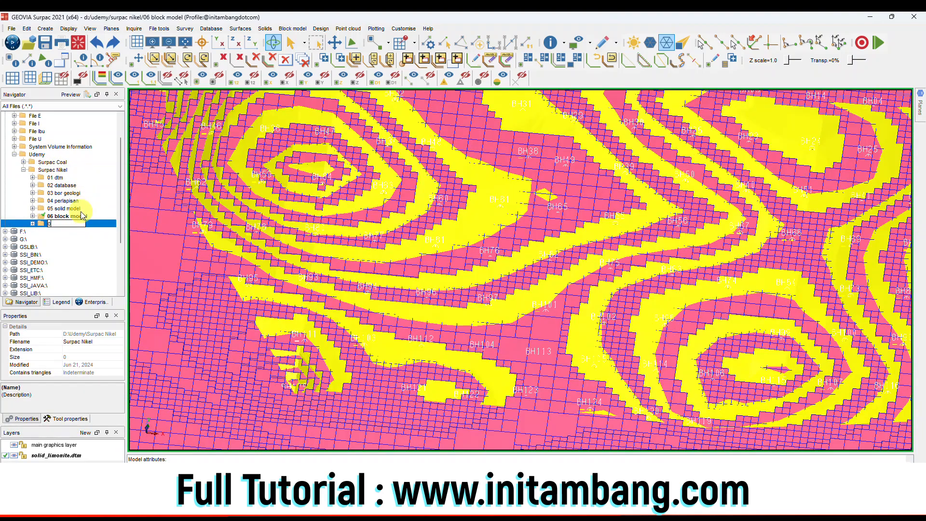
type("07 attributes")
key("Return")
right_click(57, 225)
left_click(96, 230)
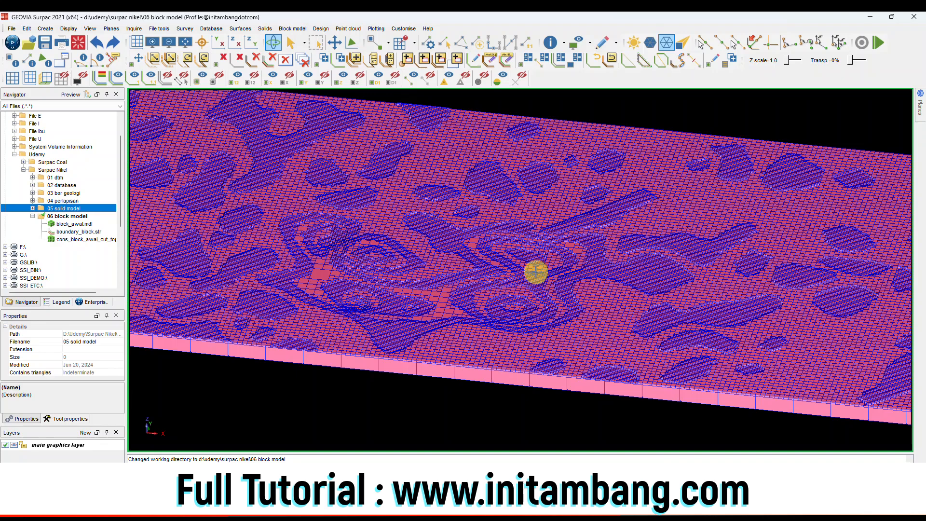
Pick blocks near the middle of the model to view their attributes
left_click(536, 270)
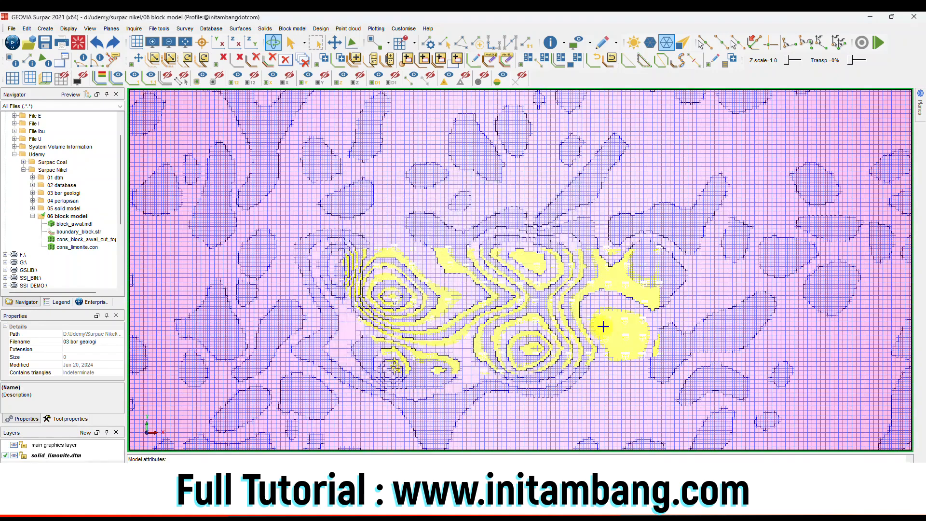
left_click(611, 324)
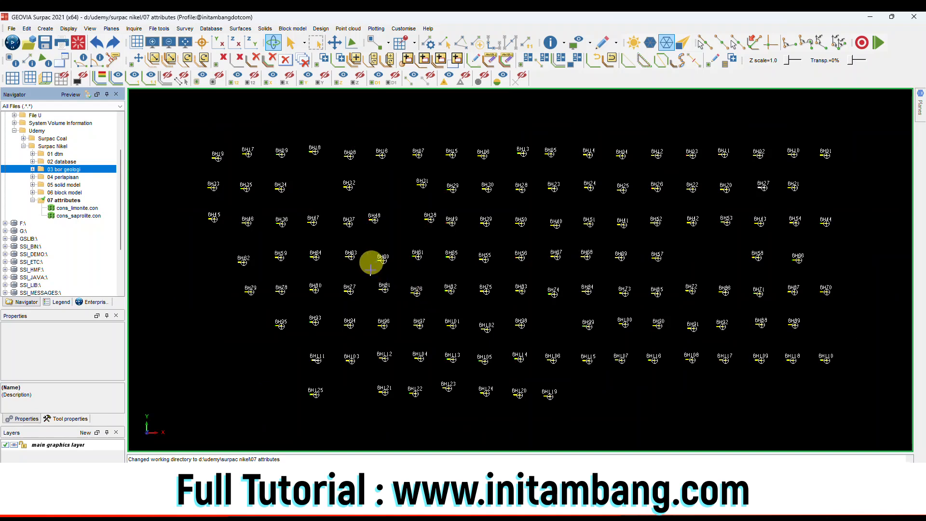
Create a folder named "08 composite" inside Surpac Nikel and set it as the work directory
left_click(52, 146)
right_click(58, 146)
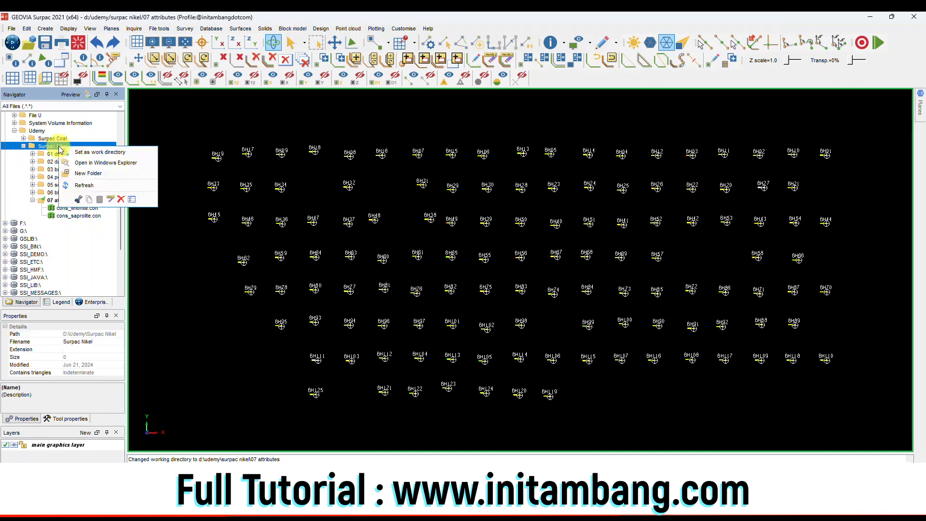
left_click(88, 172)
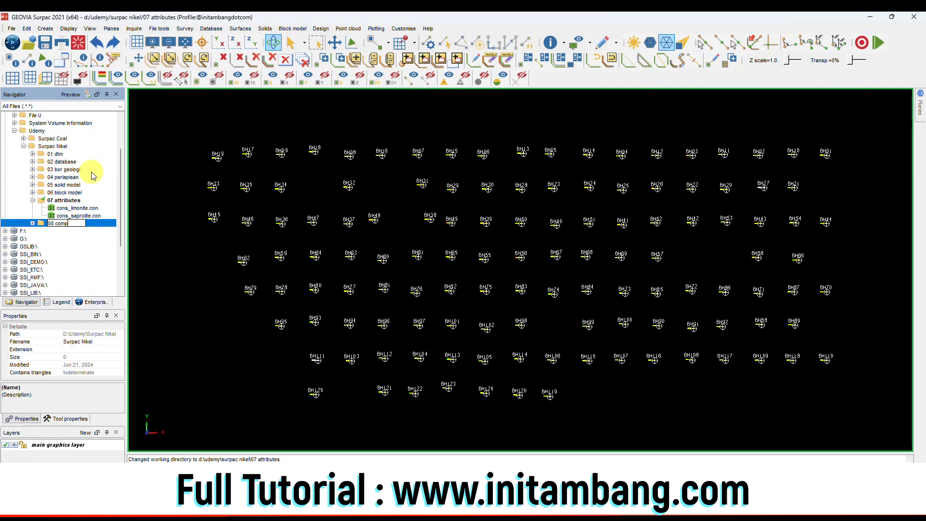
type("08 composite")
key("Return")
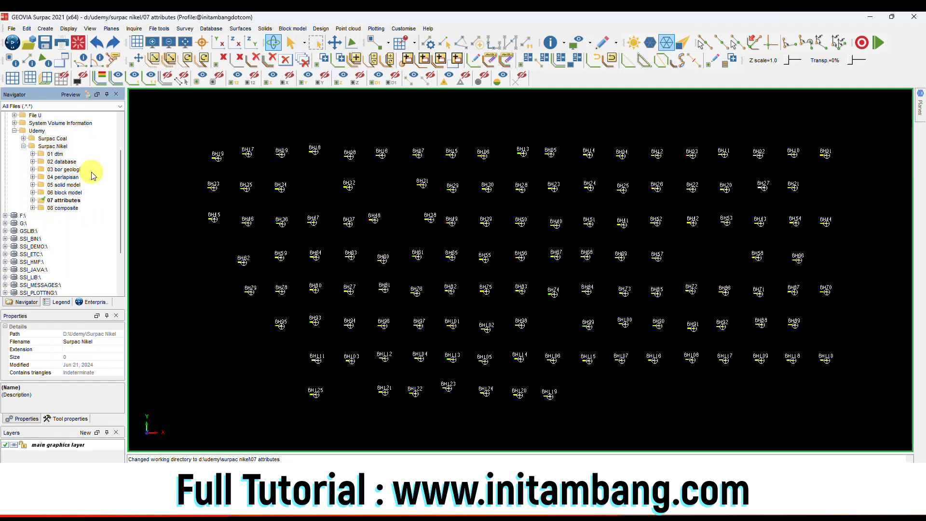
left_click(62, 207)
right_click(63, 208)
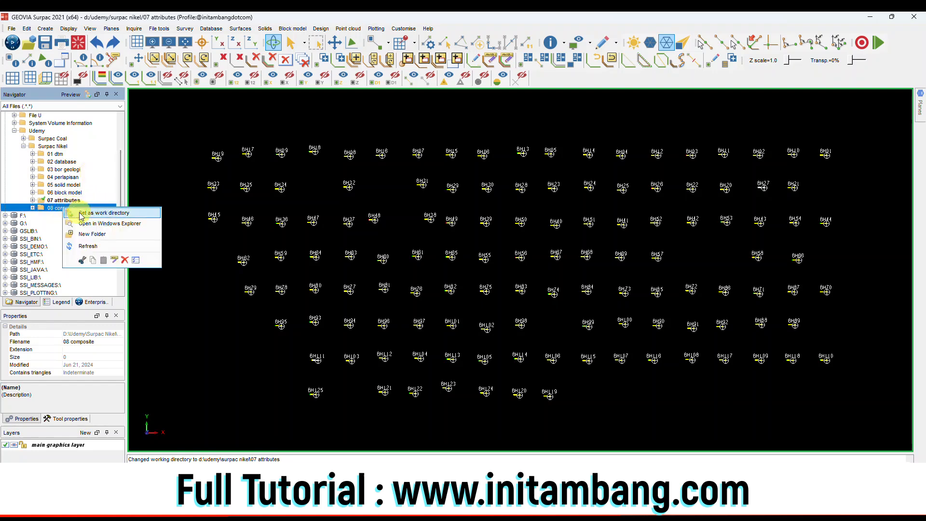
left_click(96, 213)
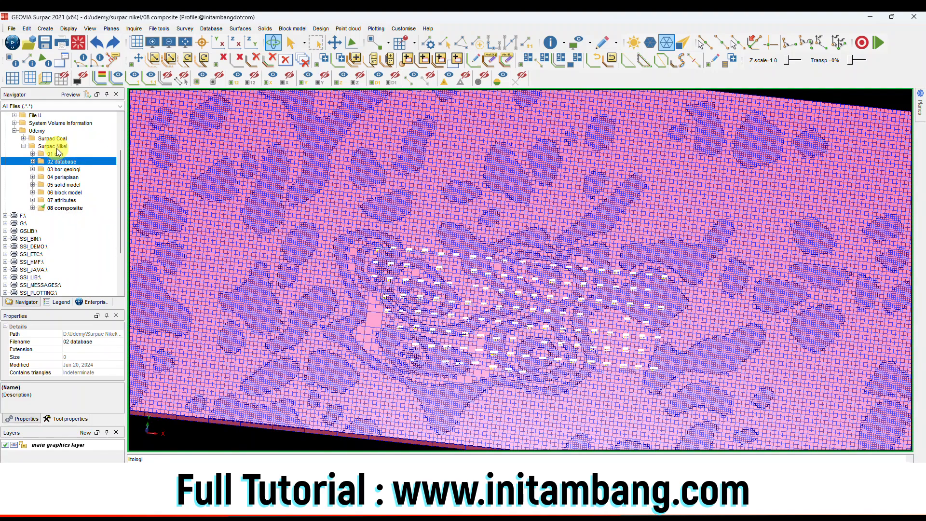
Create a folder named "09 geostatistik" inside Surpac Nikel and set it as the work directory
right_click(54, 146)
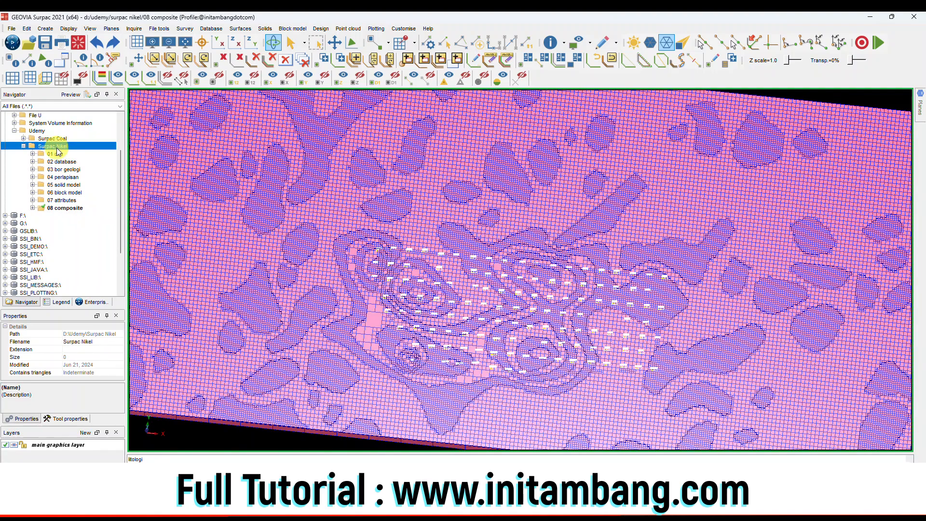
left_click(82, 176)
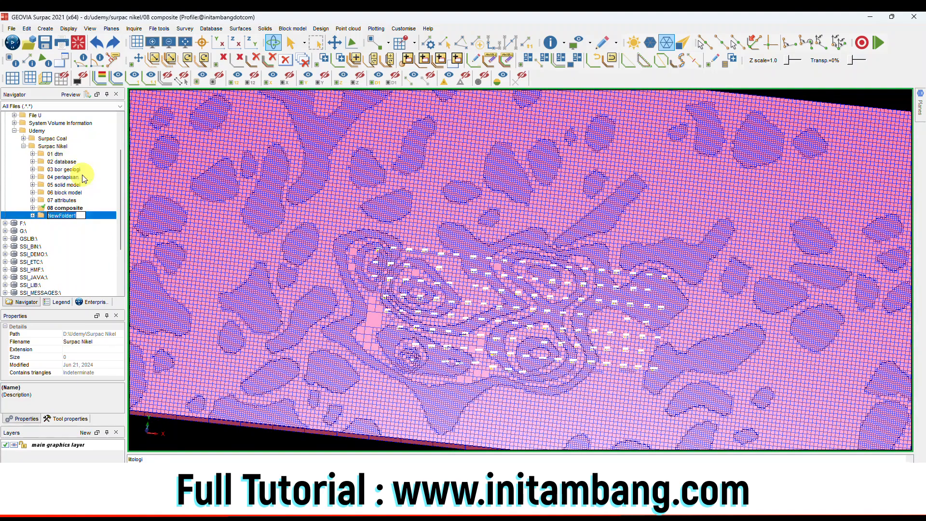
type("09 geostatistik")
key("Return")
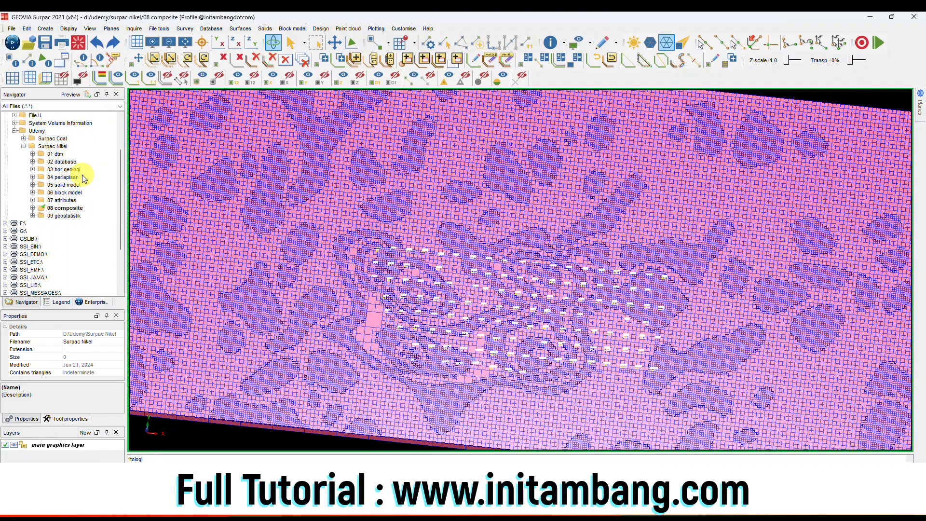
right_click(72, 216)
left_click(76, 221)
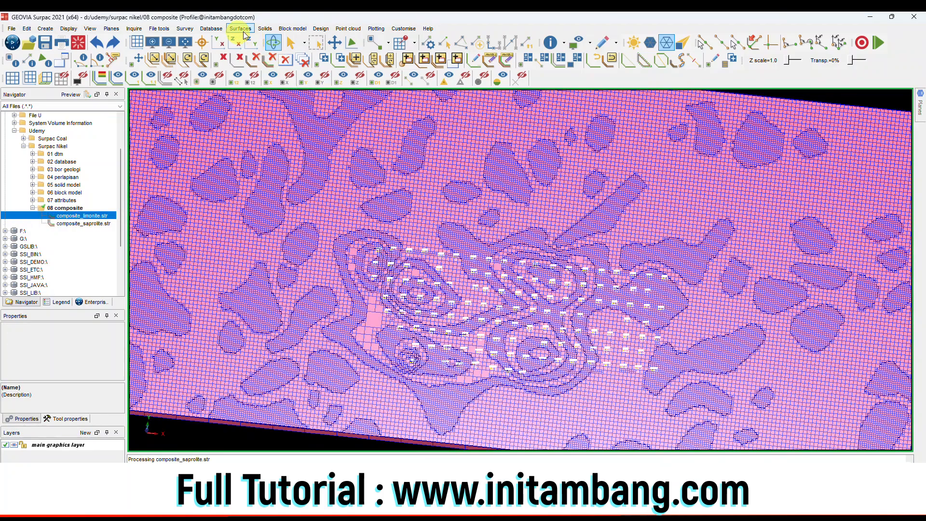
View the attributes of one block in the central contoured area of the full block model
left_click(292, 29)
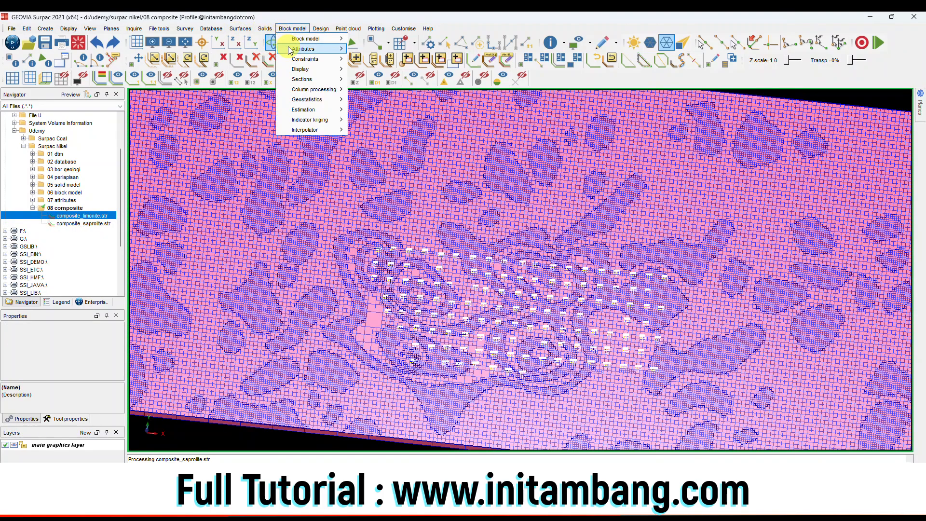
mouse_move(314, 49)
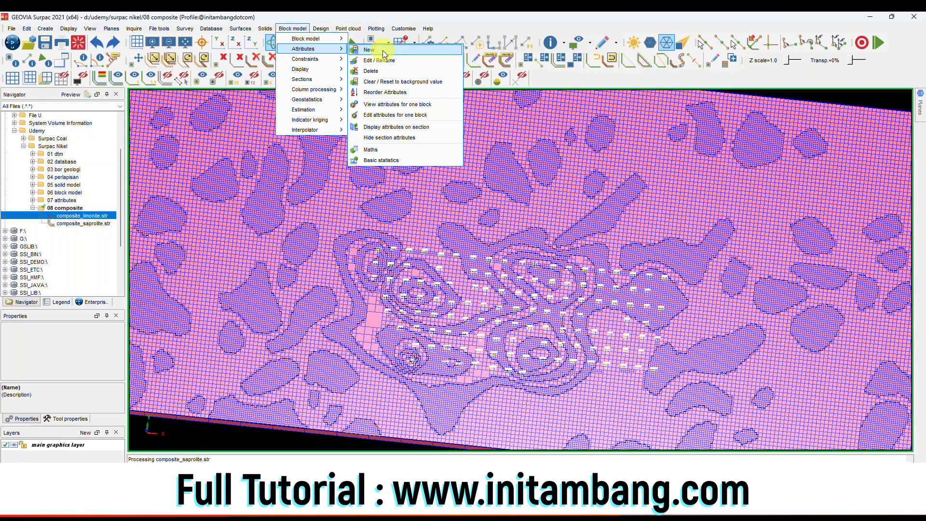
left_click(384, 105)
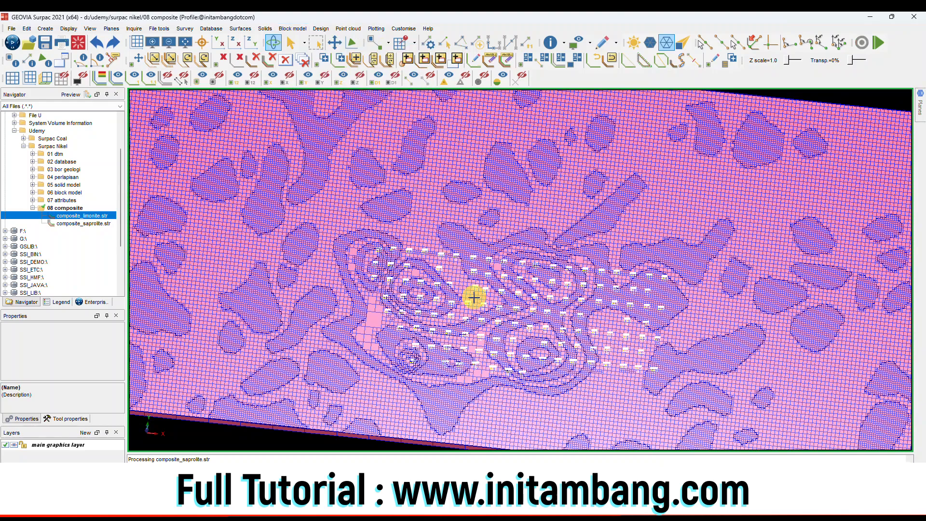
left_click(457, 290)
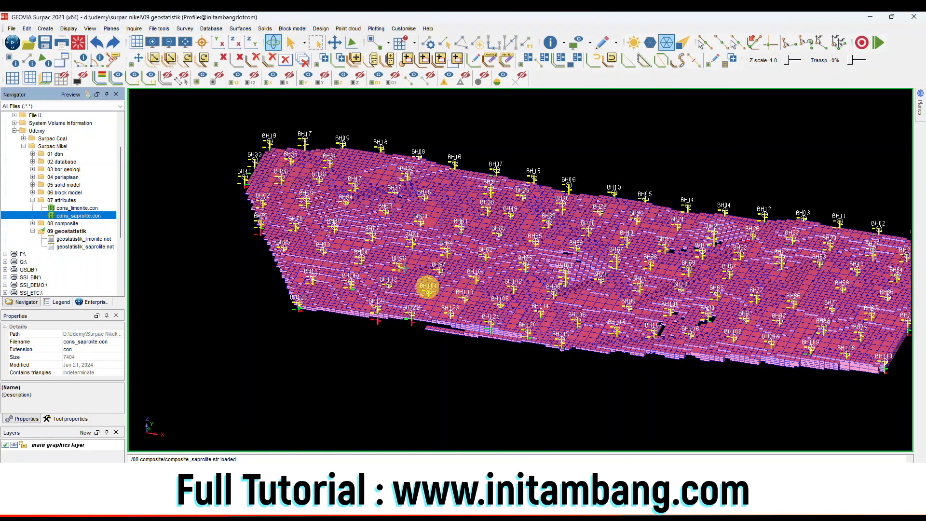
View the attributes of one block in the constrained block model displayed with the drillholes
left_click(289, 30)
mouse_move(292, 49)
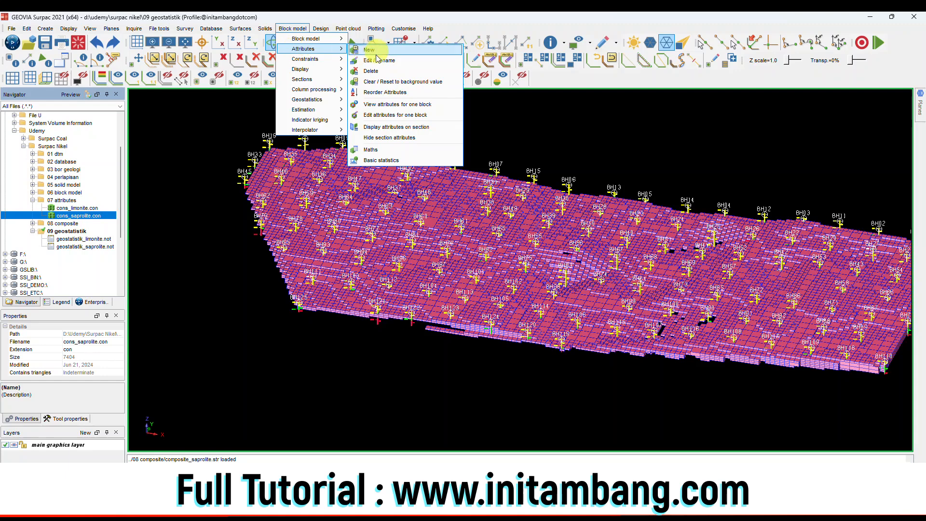
left_click(376, 105)
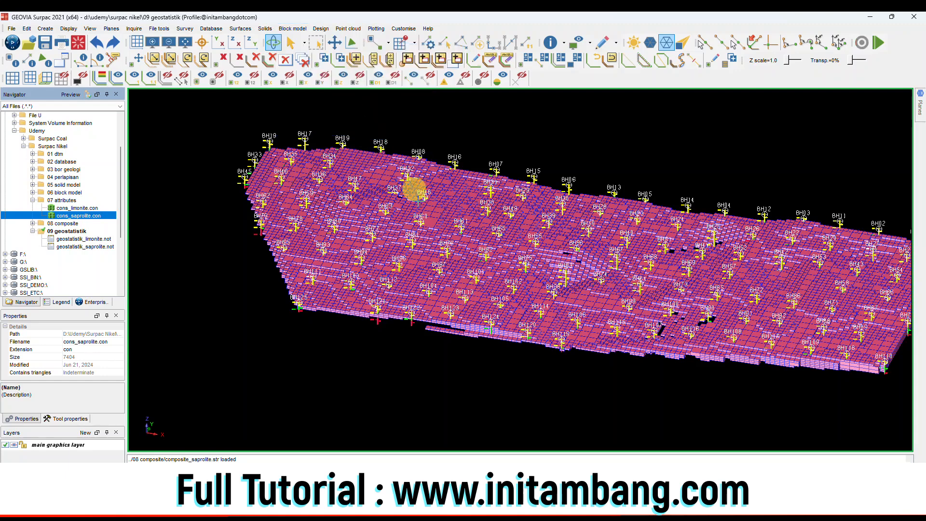
left_click(357, 304)
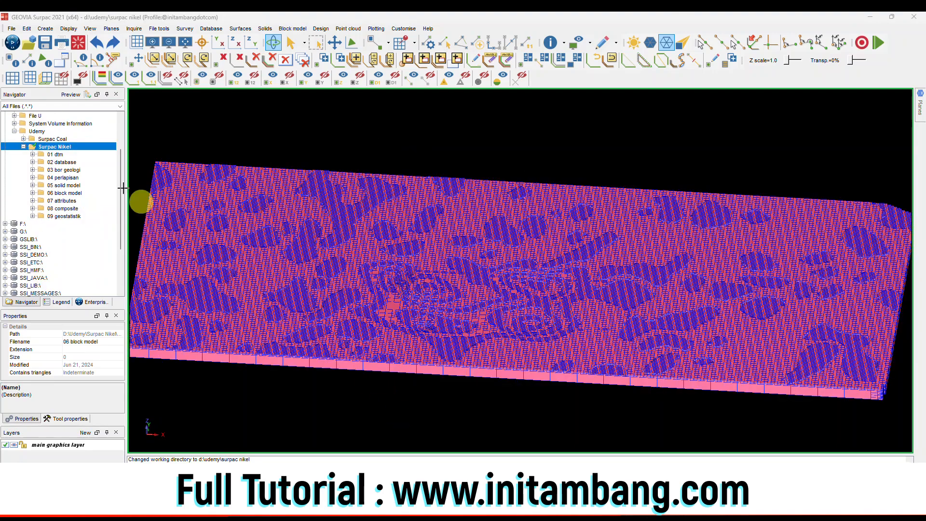
Create a folder named "10 sumber daya awal" inside Surpac Nikel and set it as the work directory
right_click(66, 150)
left_click(103, 178)
type("1")
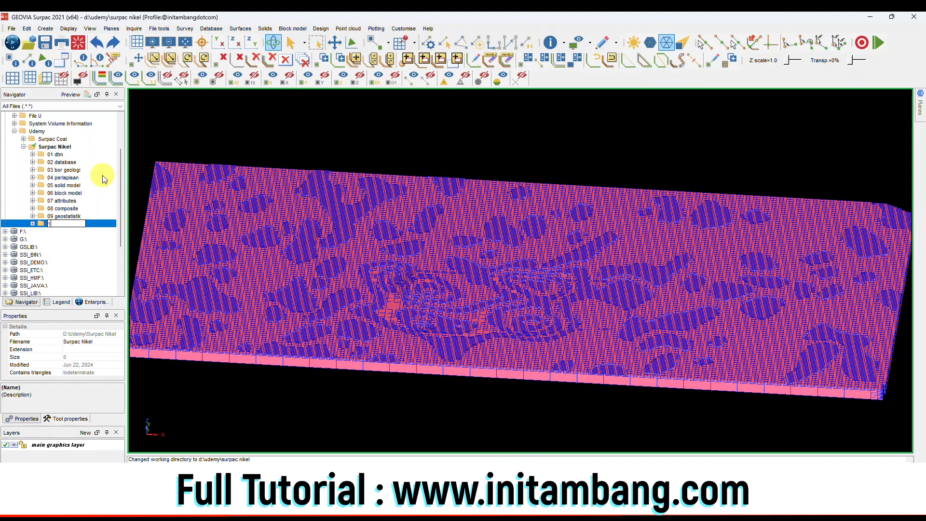
type("0 sumber daya awal")
key("Return")
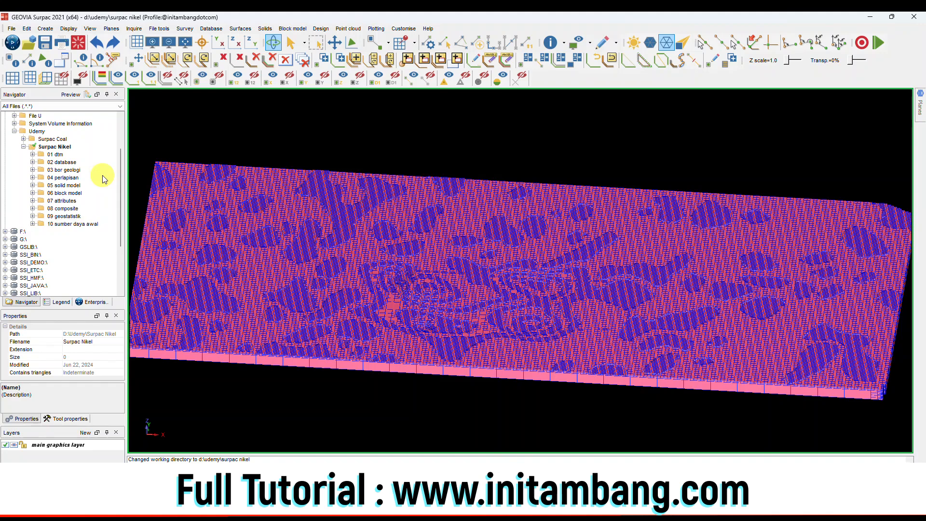
right_click(74, 222)
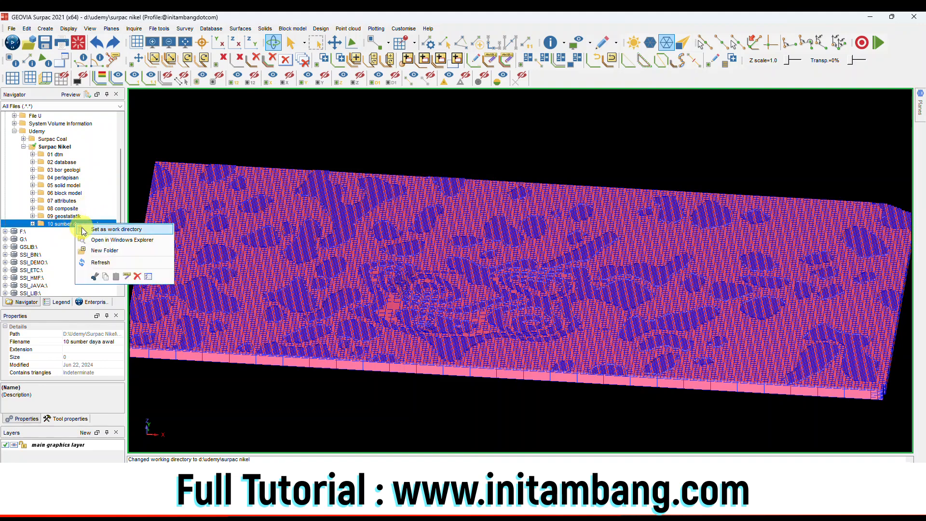
left_click(84, 230)
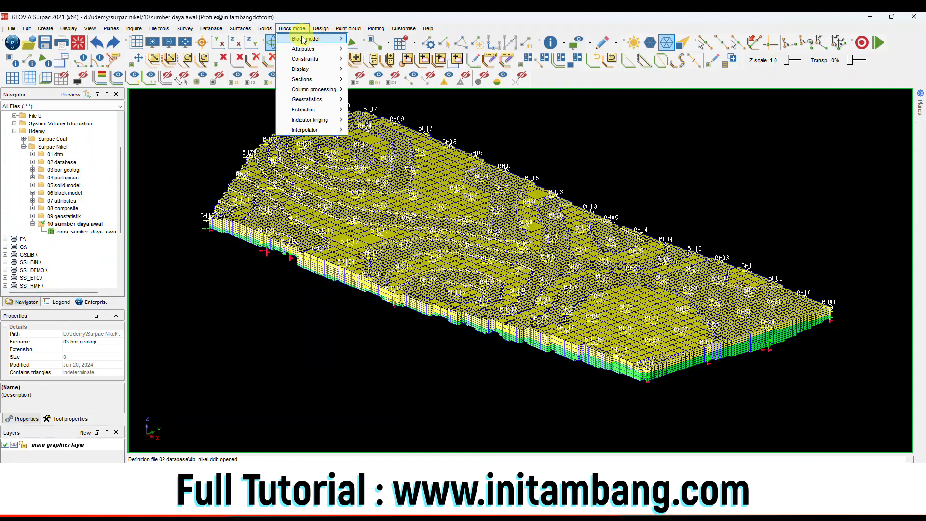
Start a block model report with both the format file and the output report file named vol_sumber_daya_awal
mouse_move(308, 38)
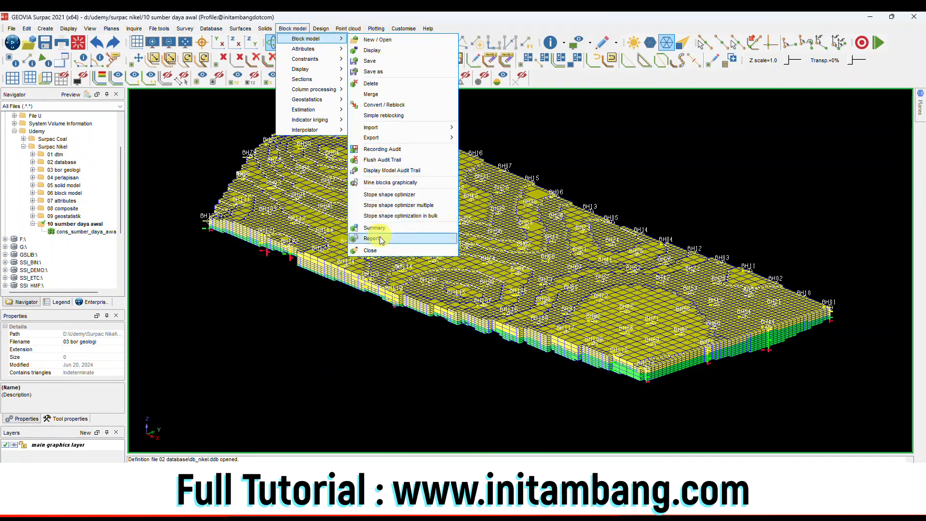
left_click(380, 239)
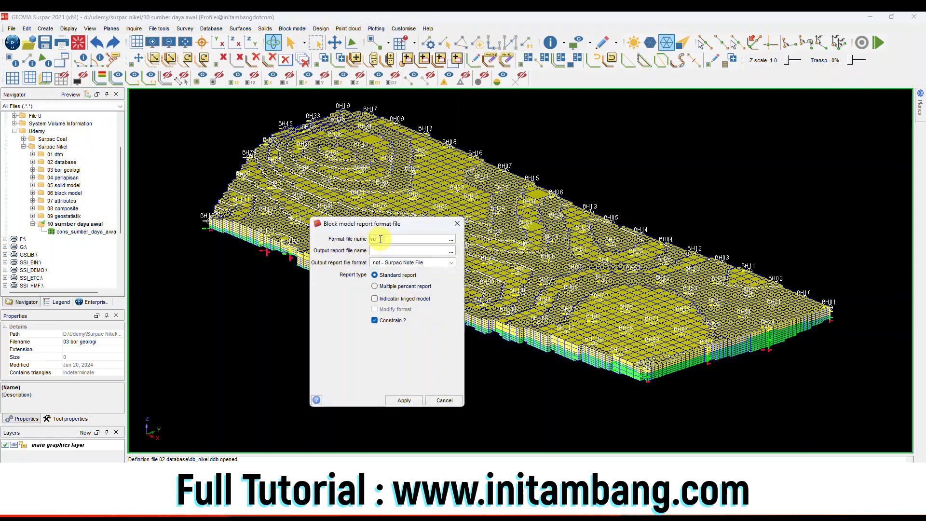
type("vol_sumber_daya")
double_click(381, 239)
key("ctrl+c")
left_click(380, 250)
key("ctrl+v")
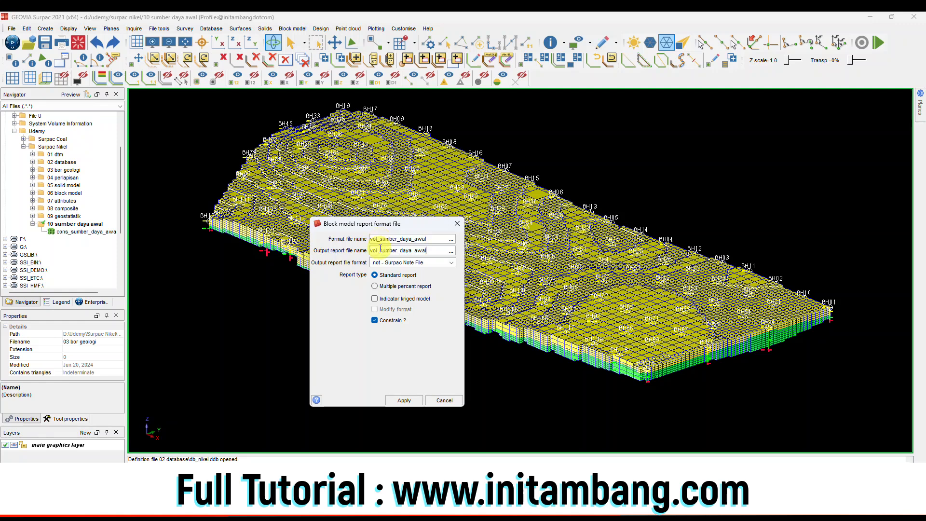
Set the report's output format to .csv (Comma Separated) and apply it as a constrained standard report
left_click(405, 263)
left_click(401, 281)
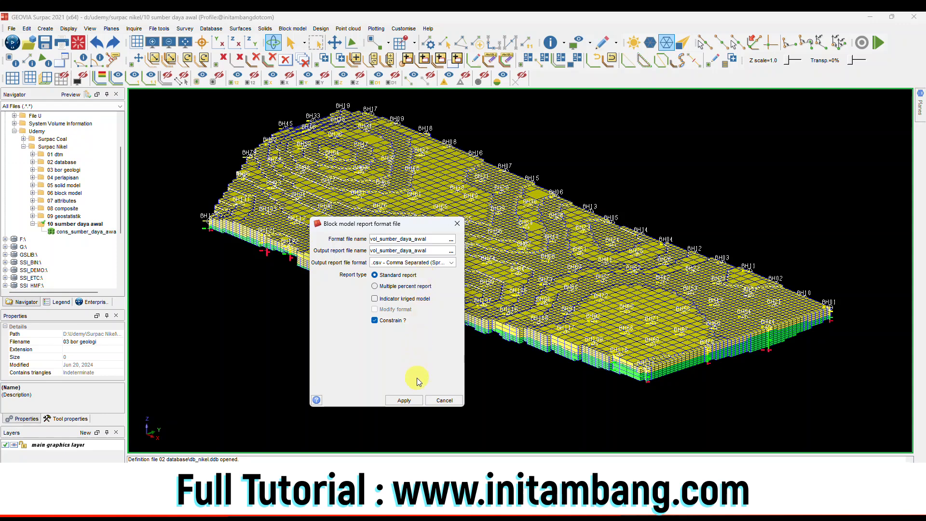
left_click(409, 400)
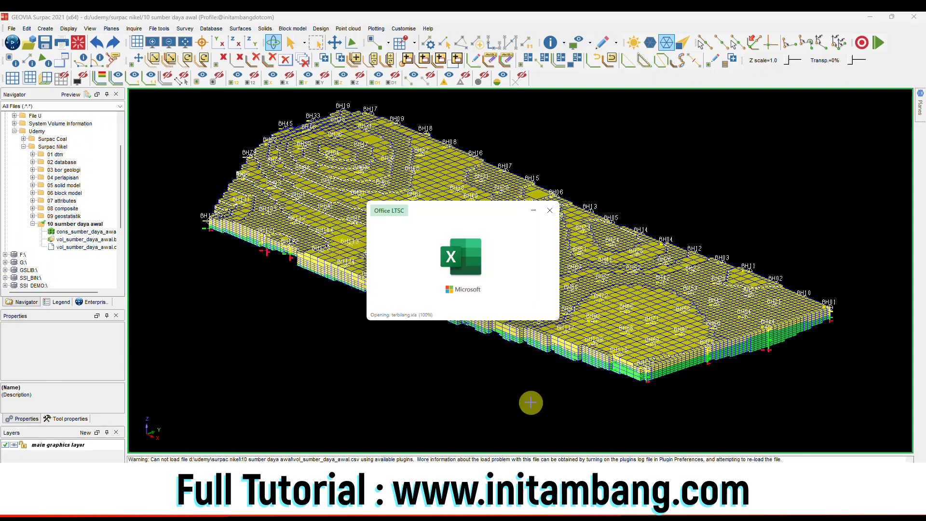
Switch to vol_sumber_daya_awal.csv in Excel and apply the comma number style to the Volume and Tonnes values in D16:E22
left_click_drag(123, 319, 154, 376)
left_click(368, 71)
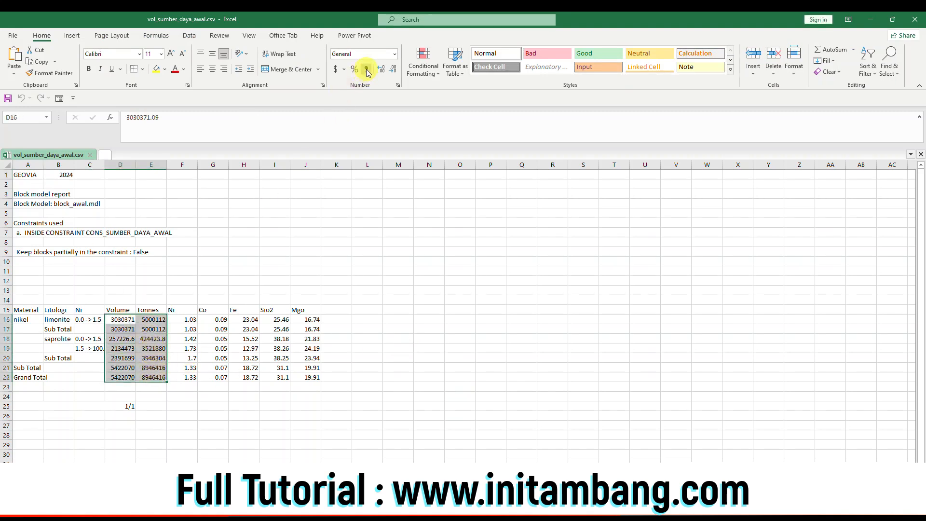
Switch back to Surpac, create a folder named "11 pit optimasi" inside Surpac Nikel and set it as the work directory
left_click(256, 395)
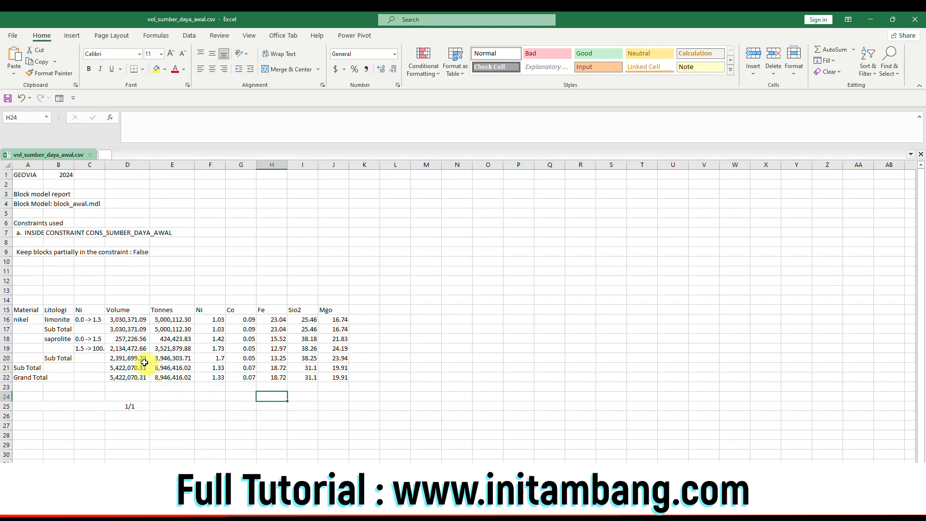
left_click(64, 338)
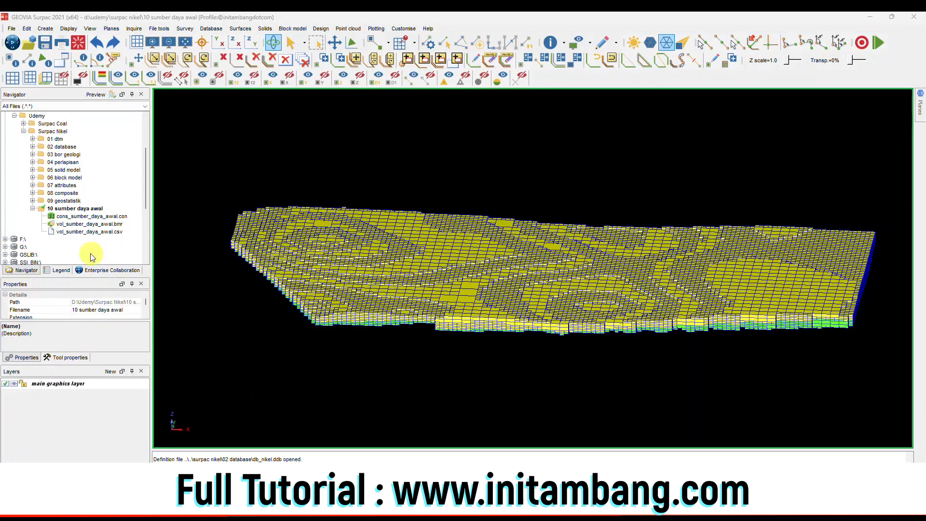
left_click(31, 211)
left_click(32, 209)
left_click(55, 131)
right_click(64, 133)
left_click(83, 162)
type("11 pit optimasi")
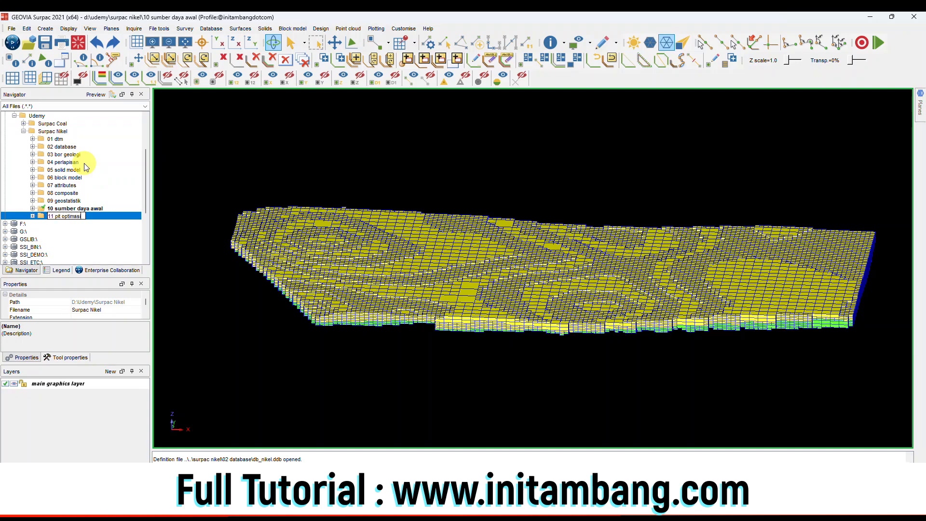
key("Return")
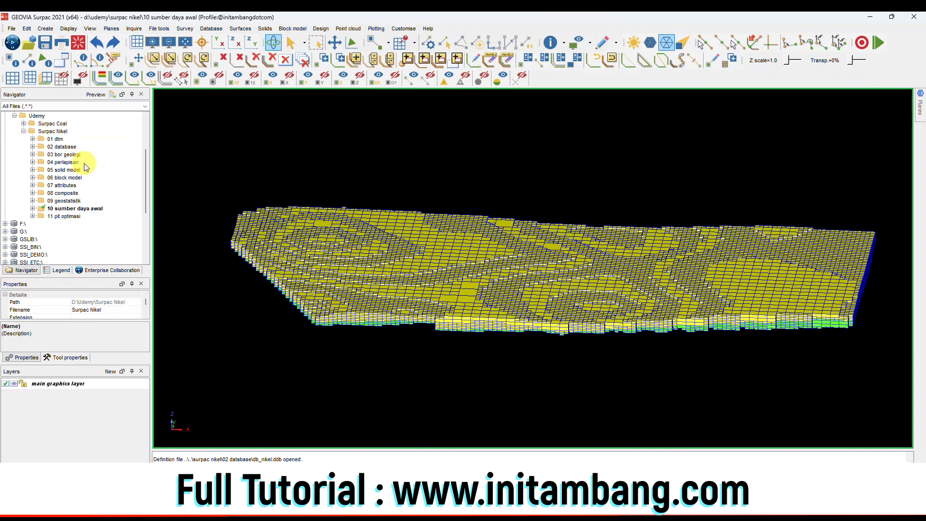
left_click(76, 216)
right_click(75, 216)
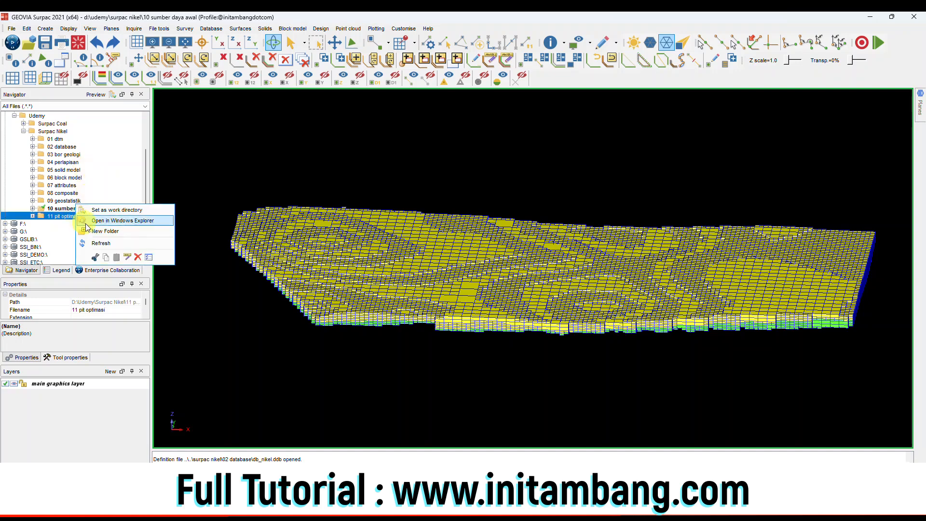
left_click(96, 211)
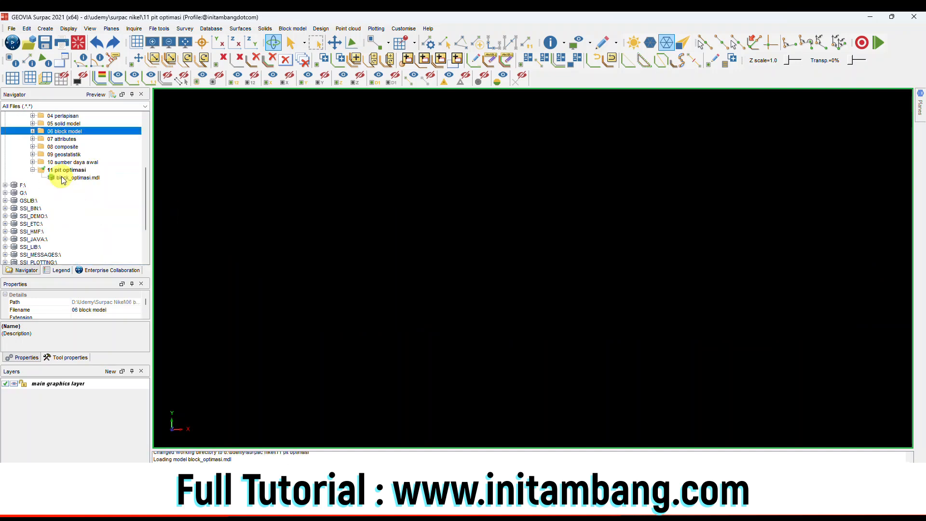
Export the block_optimasi.mdl block model to Whittle format as pit_optimasi and open the resulting pit_optimasi.par file
scroll(62, 177, "up", 1)
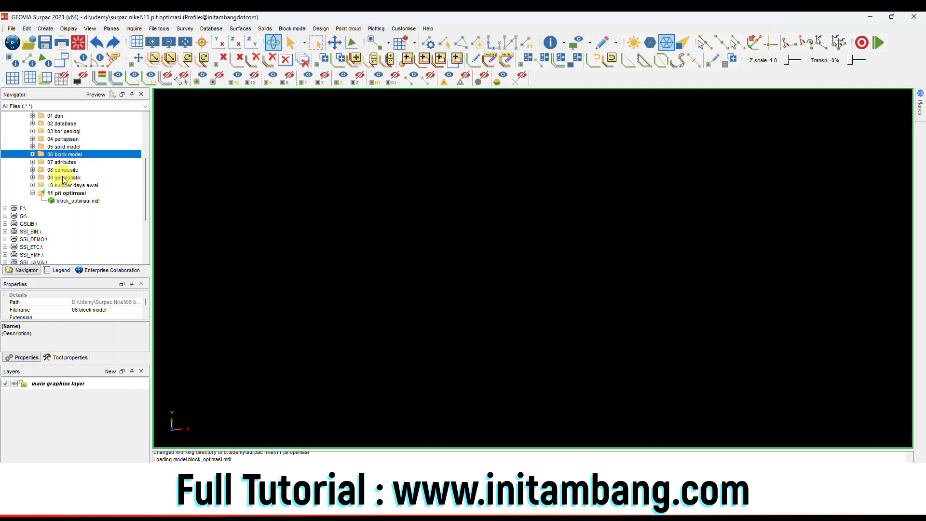
left_click(302, 30)
mouse_move(306, 38)
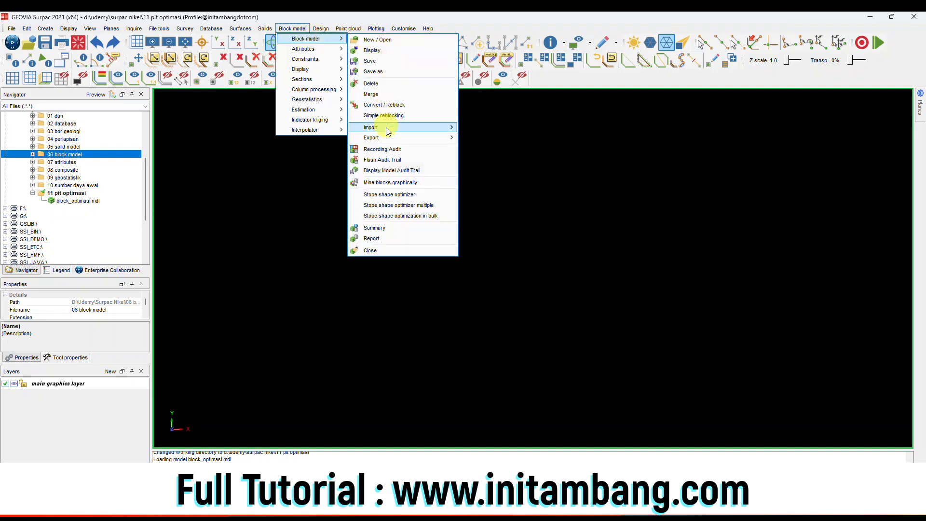
mouse_move(389, 139)
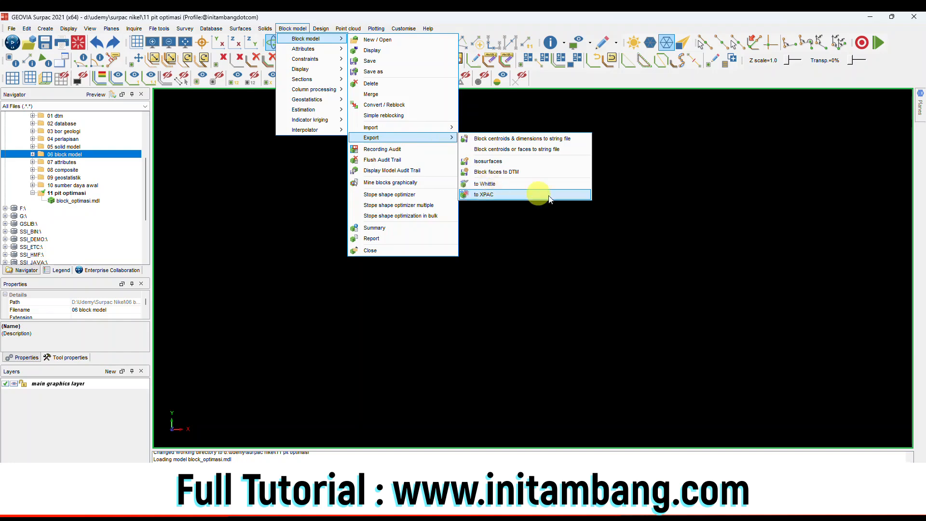
left_click(490, 185)
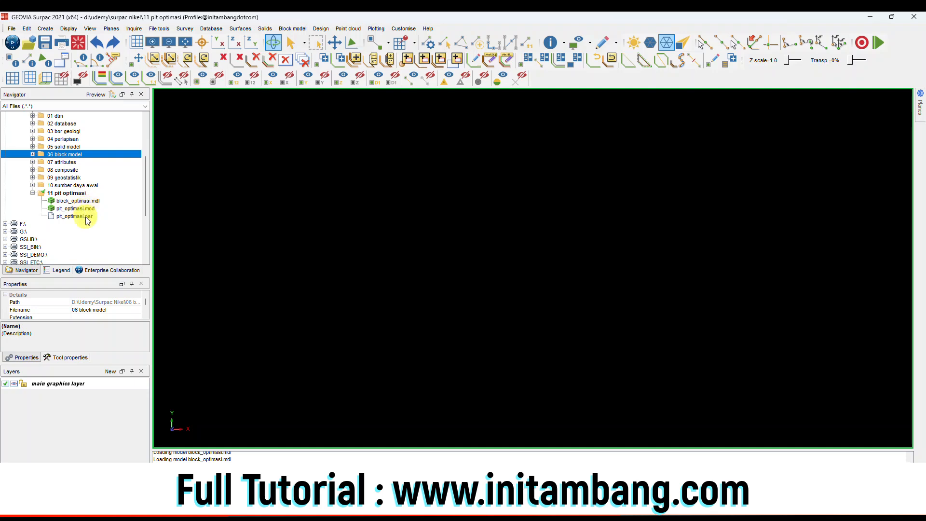
double_click(88, 221)
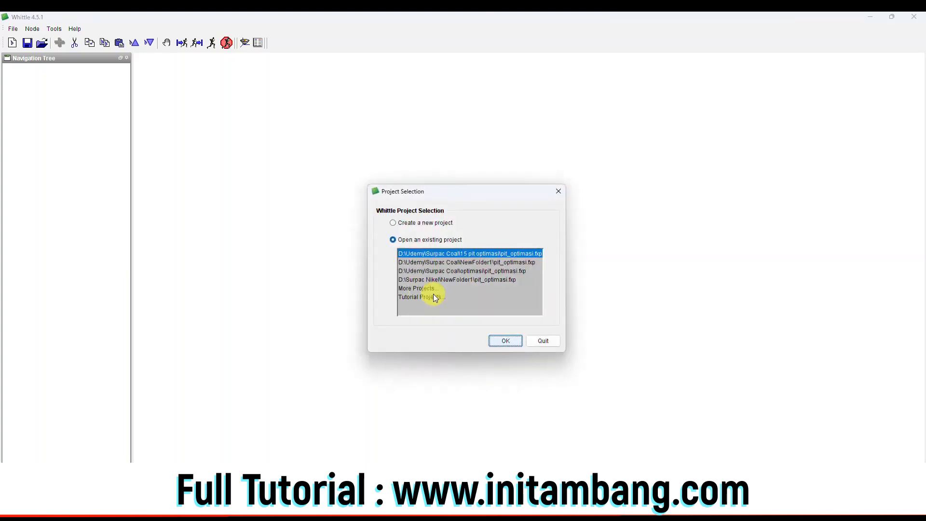
Switch to Whittle and start a new project with D:\Udemy\Surpac Nikel\11 pit optimasi as its project directory
left_click(416, 223)
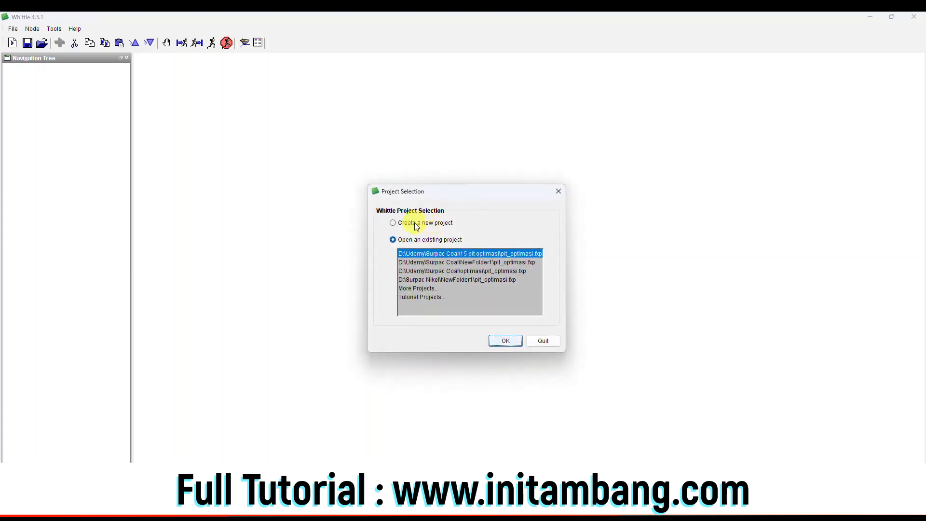
left_click(506, 340)
left_click(569, 236)
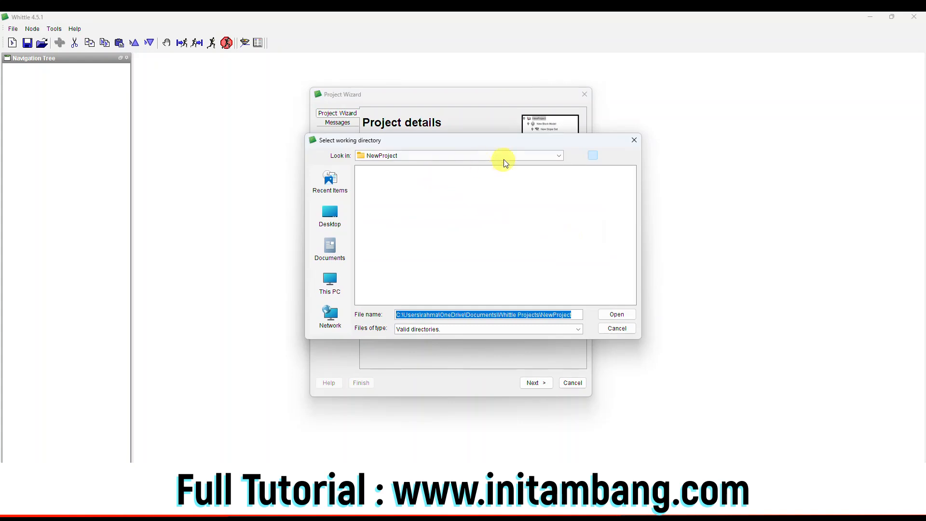
left_click(504, 157)
left_click(424, 192)
double_click(382, 215)
double_click(382, 179)
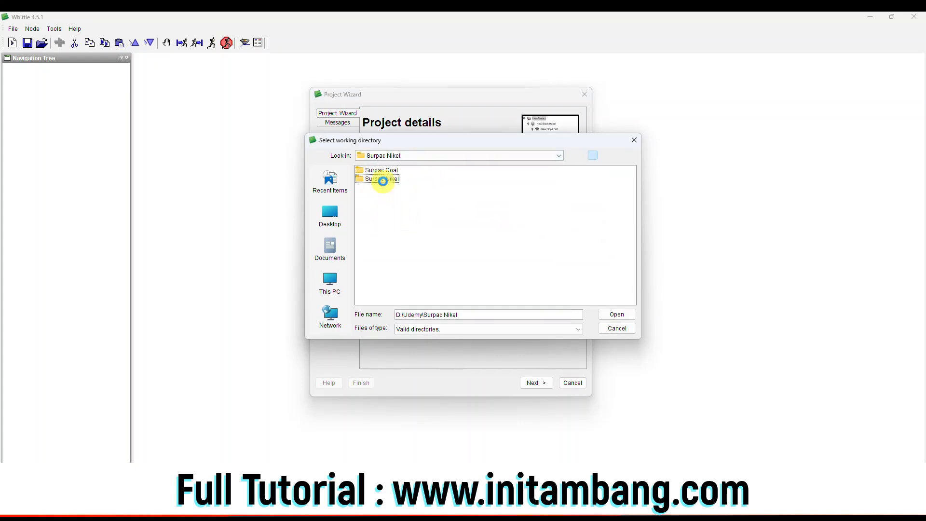
double_click(392, 256)
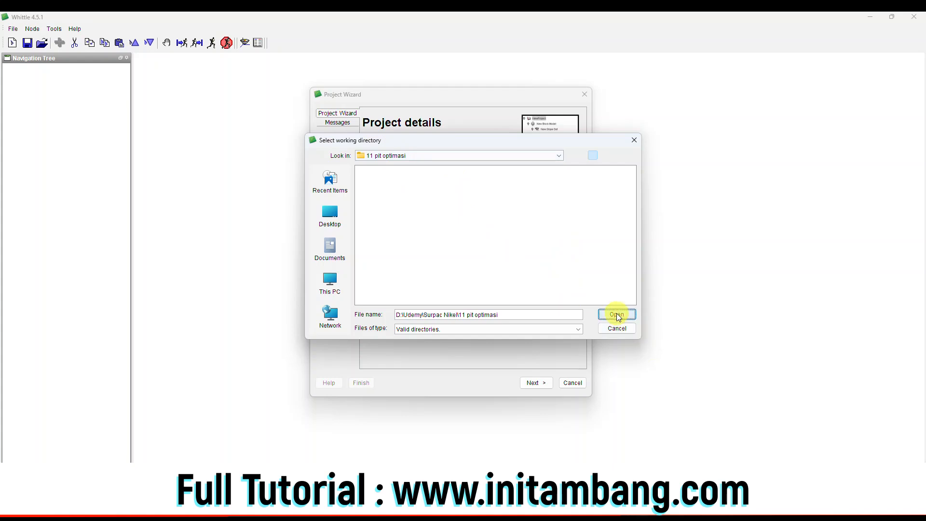
left_click(616, 314)
Name the new project pit_optimasi and continue to the model files to import
double_click(424, 189)
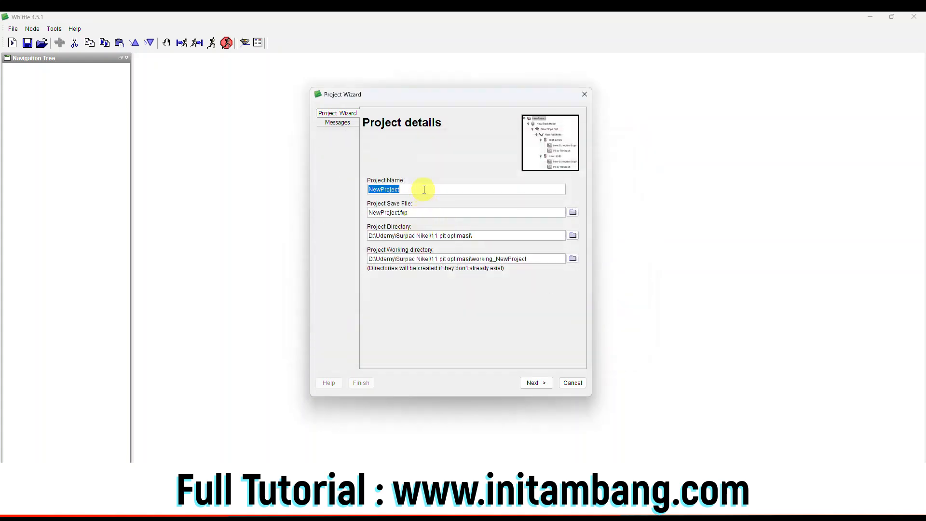
type("pit_optimasi")
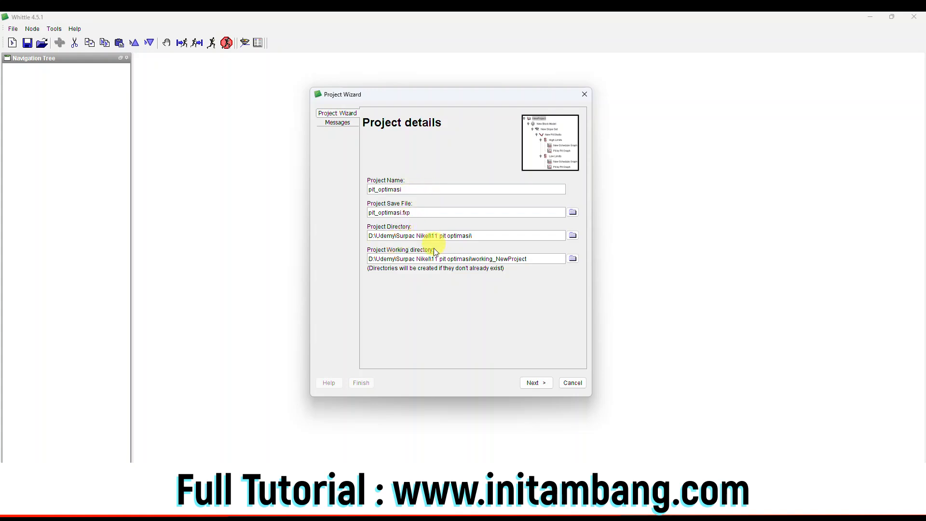
left_click(537, 383)
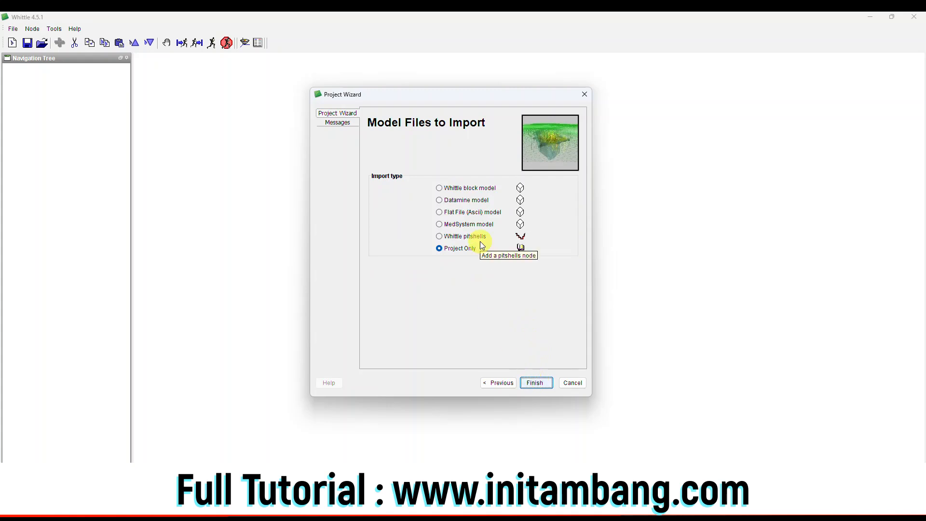
Import pit_optimasi.mod from D:\Udemy\Surpac Nikel\11 pit optimasi as a Whittle block model, together with its pit_optimasi.par parameters file
left_click(438, 189)
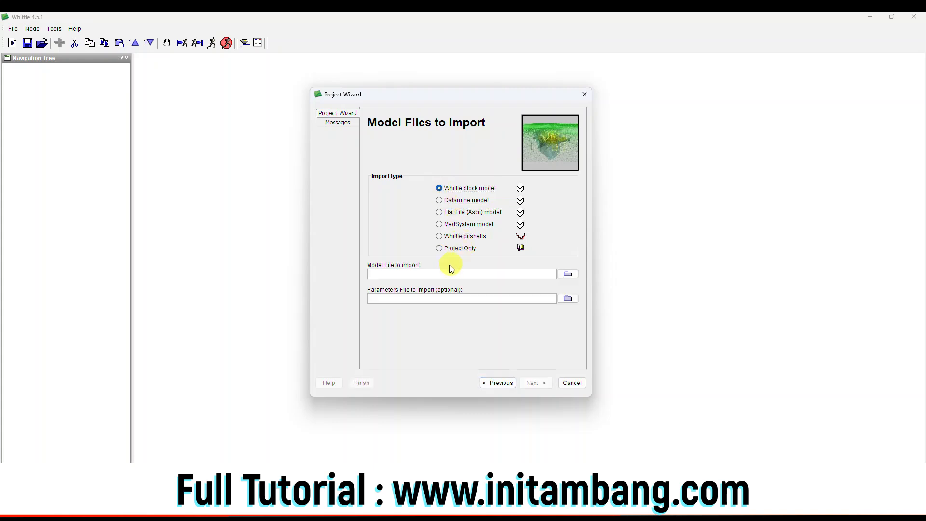
left_click(563, 273)
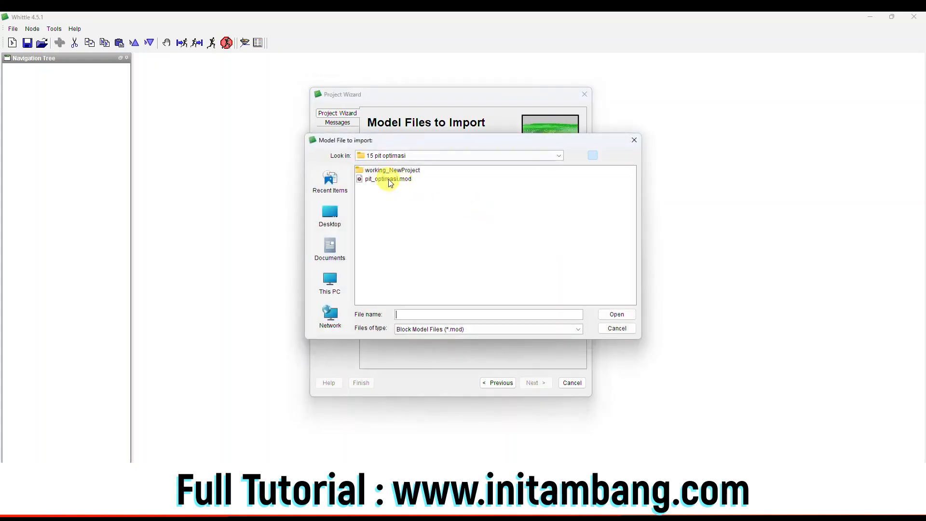
left_click(559, 157)
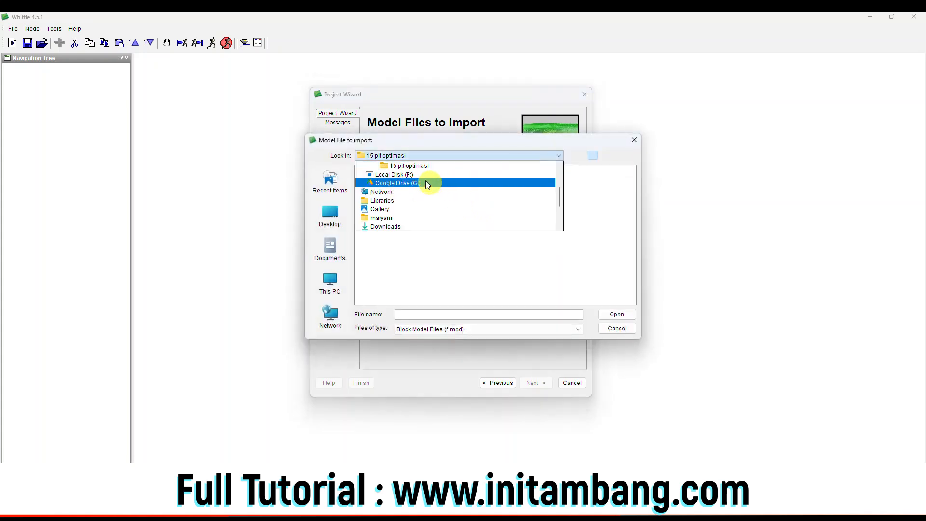
scroll(414, 183, "up", 3)
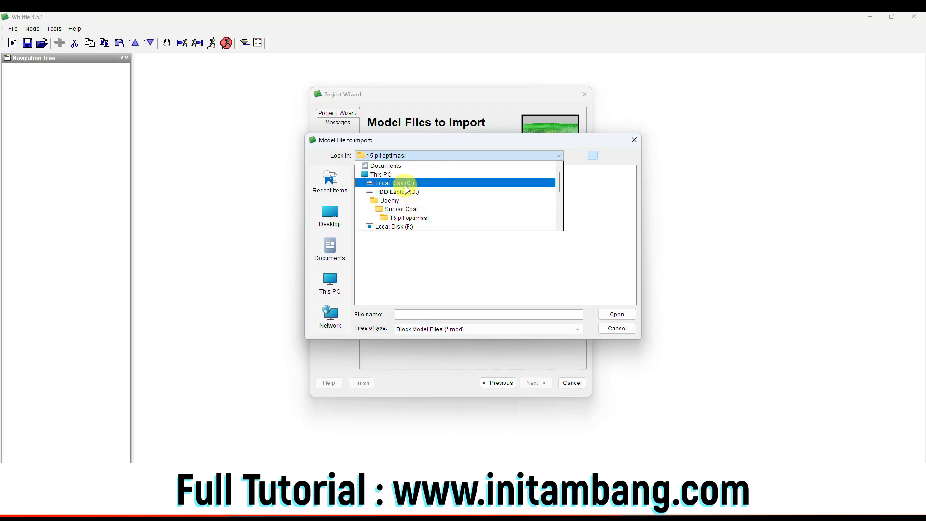
left_click(403, 191)
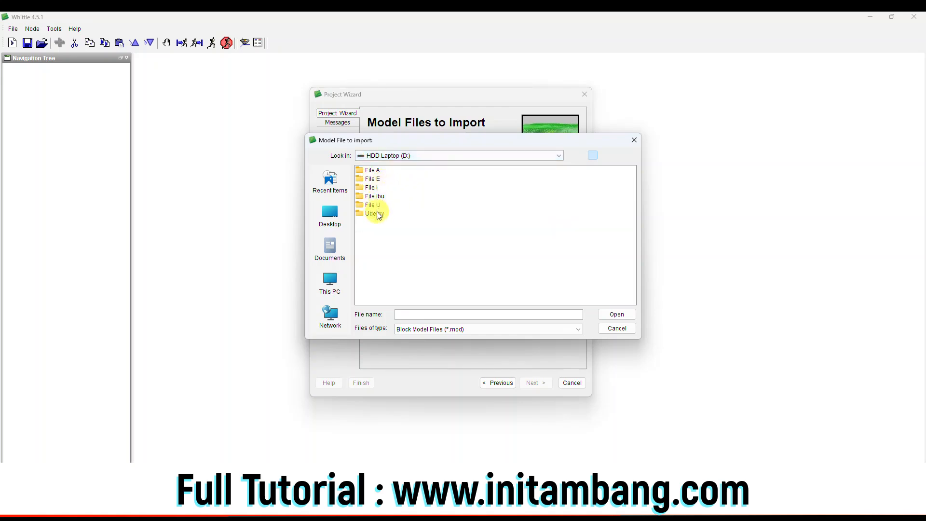
double_click(378, 213)
double_click(386, 181)
double_click(387, 256)
left_click(392, 171)
double_click(392, 171)
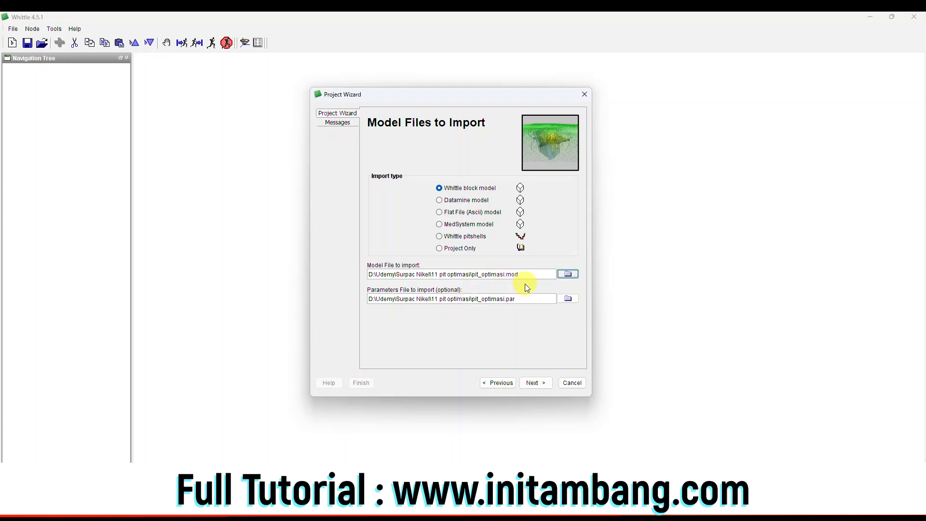
left_click(539, 383)
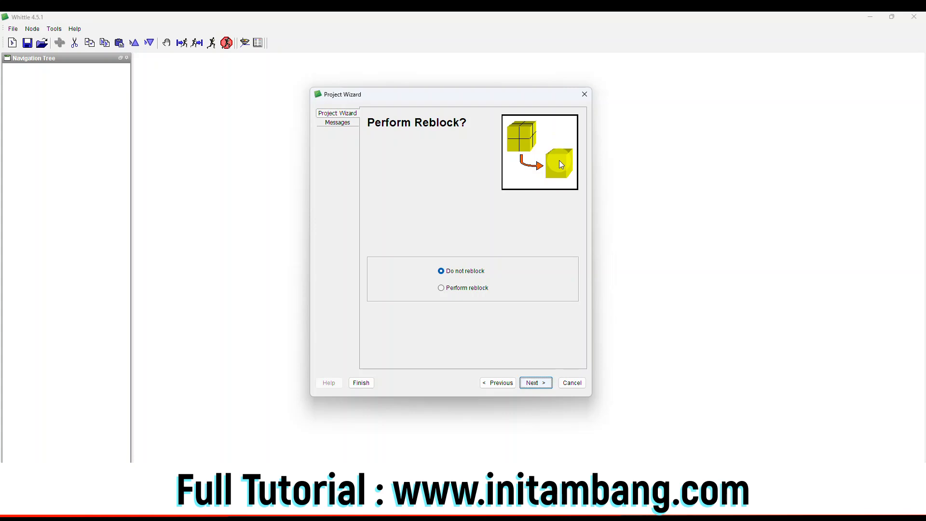
Set the process type to Standard extracted product, without reblocking and without stockpiles
left_click(533, 383)
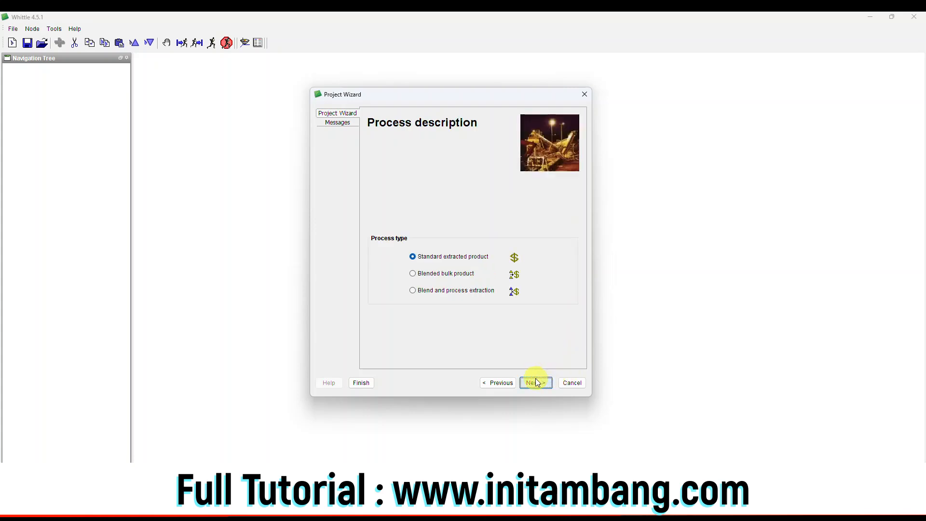
left_click(462, 258)
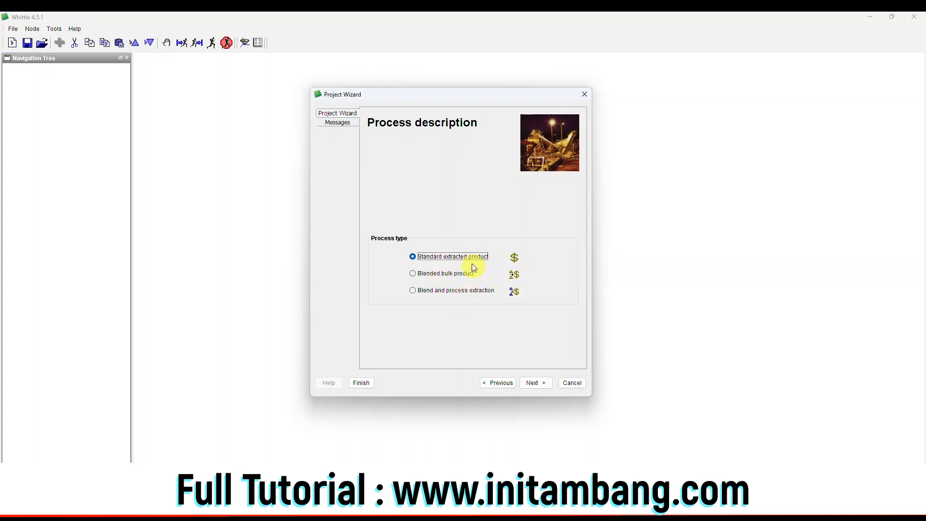
left_click(537, 382)
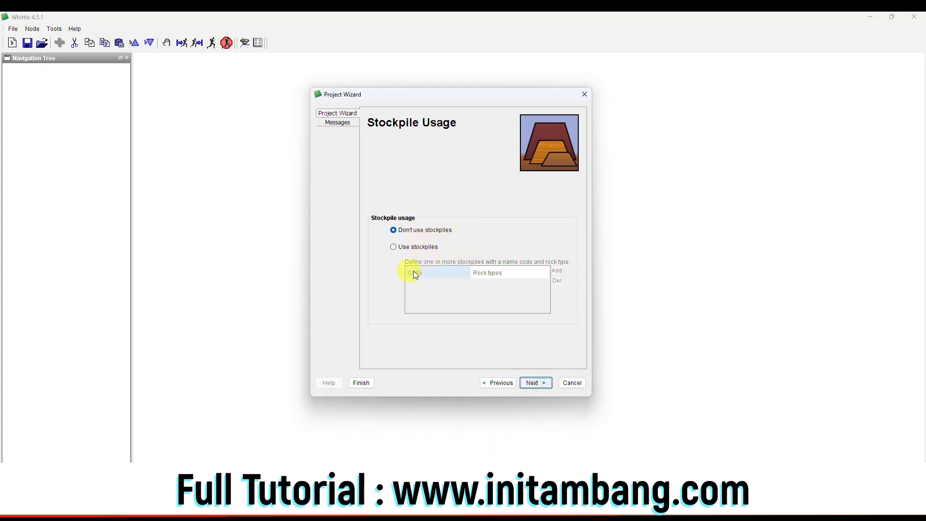
left_click(537, 382)
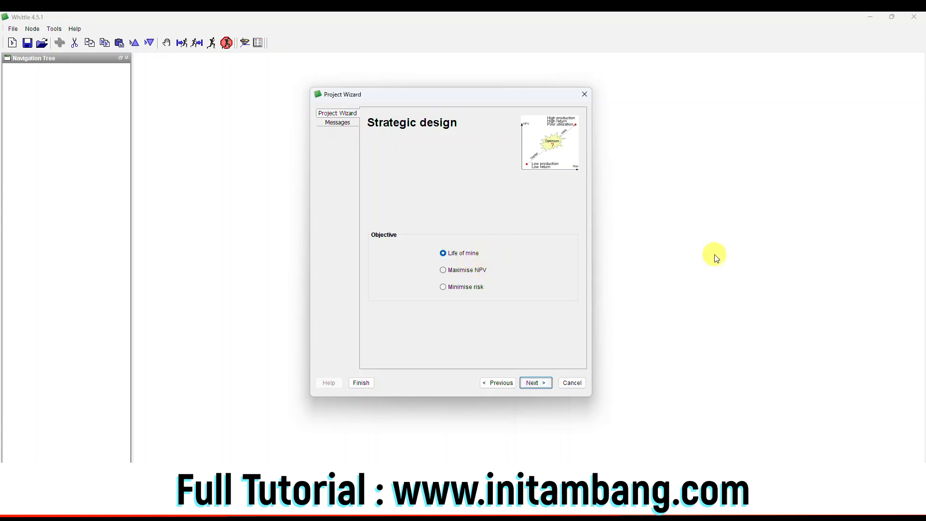
Set the strategic design objective to Maximise NPV and leave the processes and production scenarios undefined
left_click(469, 270)
left_click(481, 287)
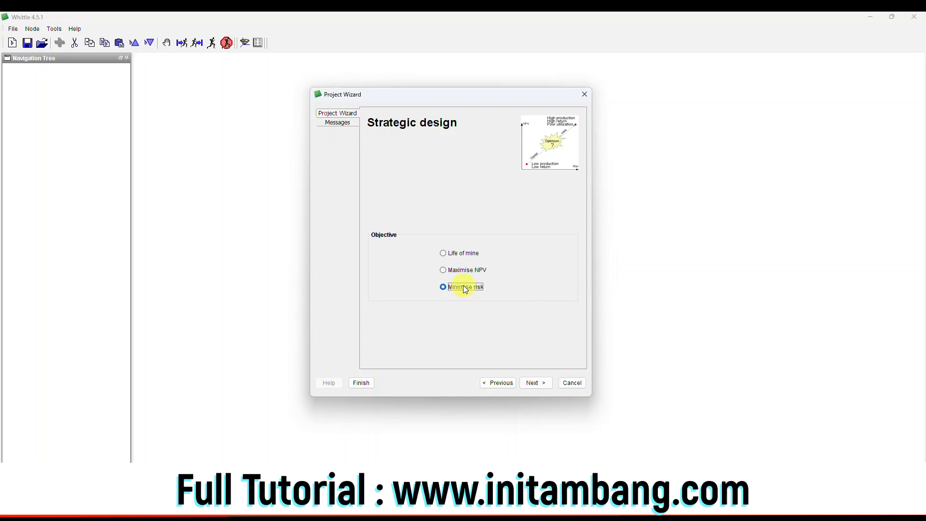
left_click(444, 271)
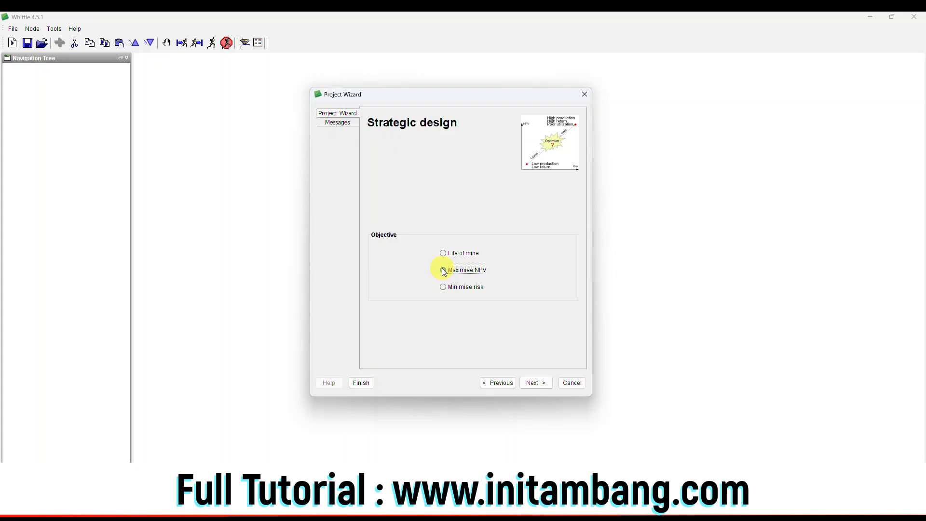
left_click(534, 382)
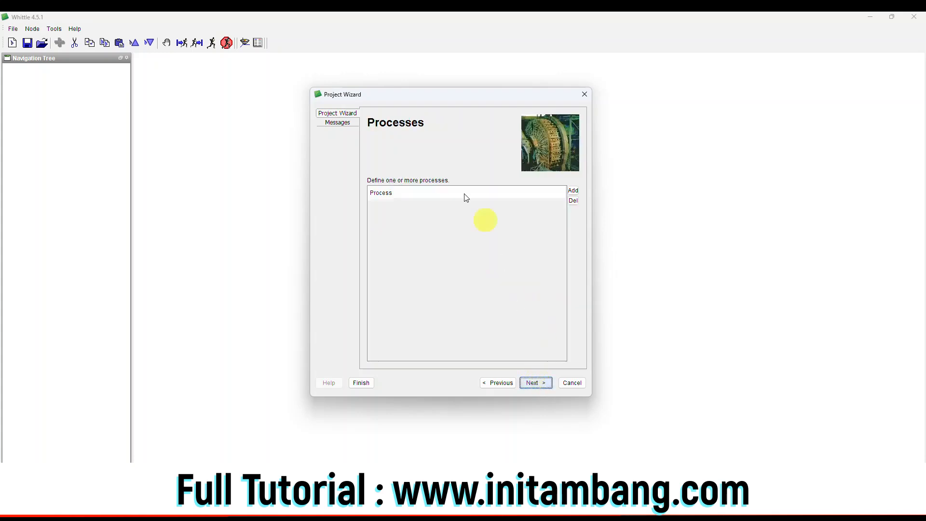
left_click(533, 384)
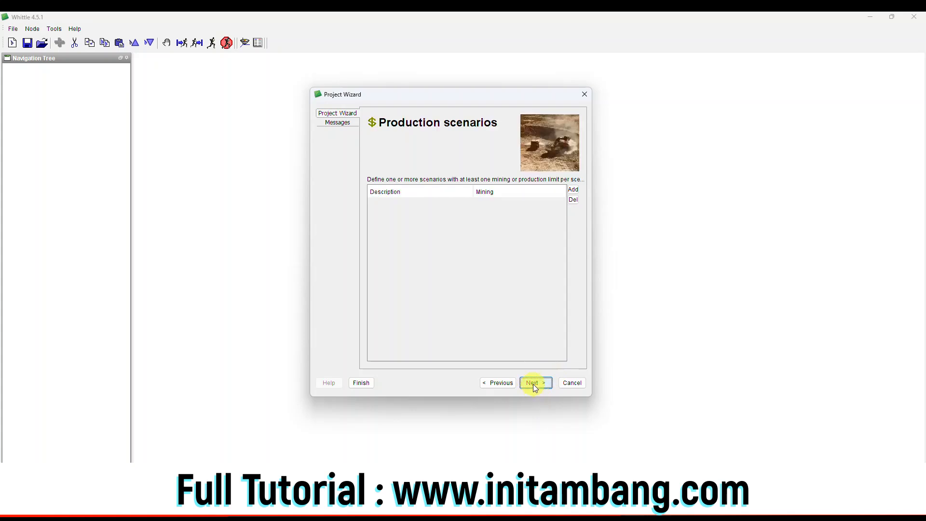
left_click(533, 381)
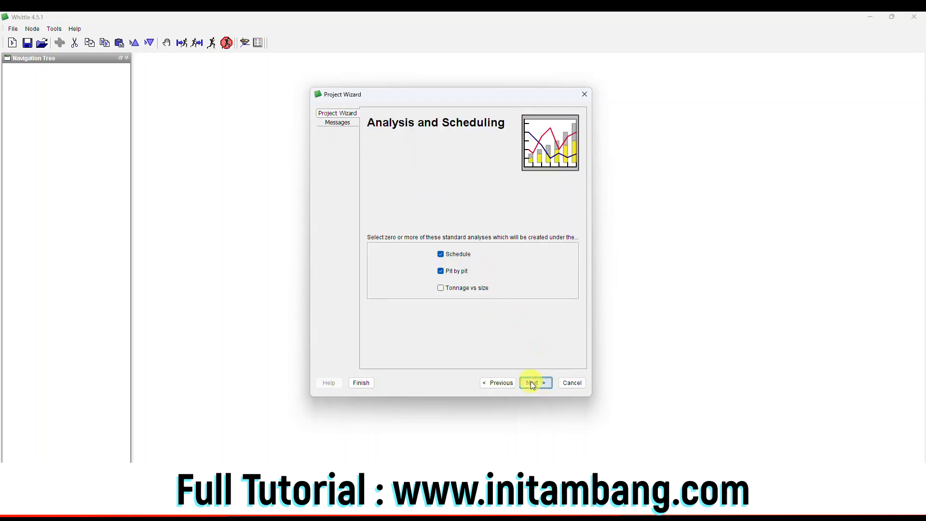
Confirm the Schedule and Pit by pit standard analyses and continue to the sensitivity analysis options
left_click(449, 260)
left_click(449, 270)
left_click(456, 271)
left_click(455, 273)
left_click(536, 383)
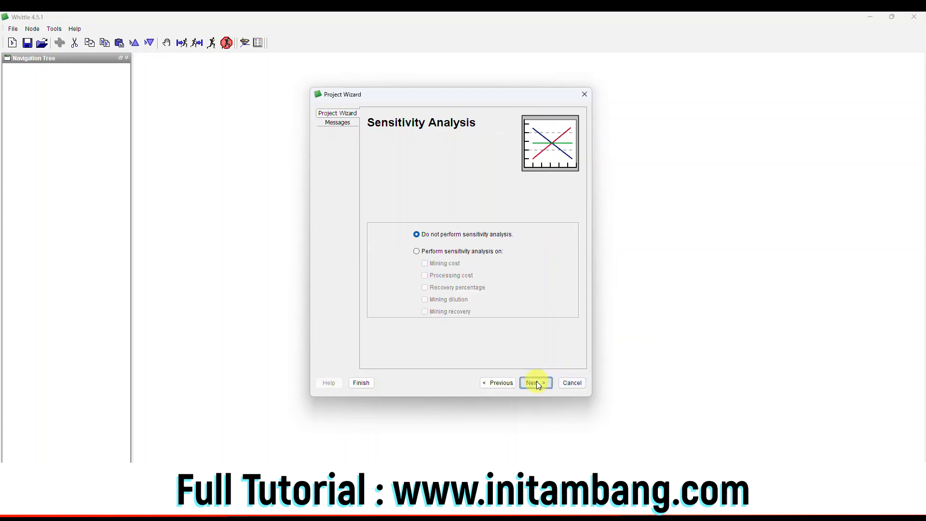
Enable sensitivity analysis on mining cost, mining dilution and mining recovery for the project
left_click(456, 252)
left_click(453, 266)
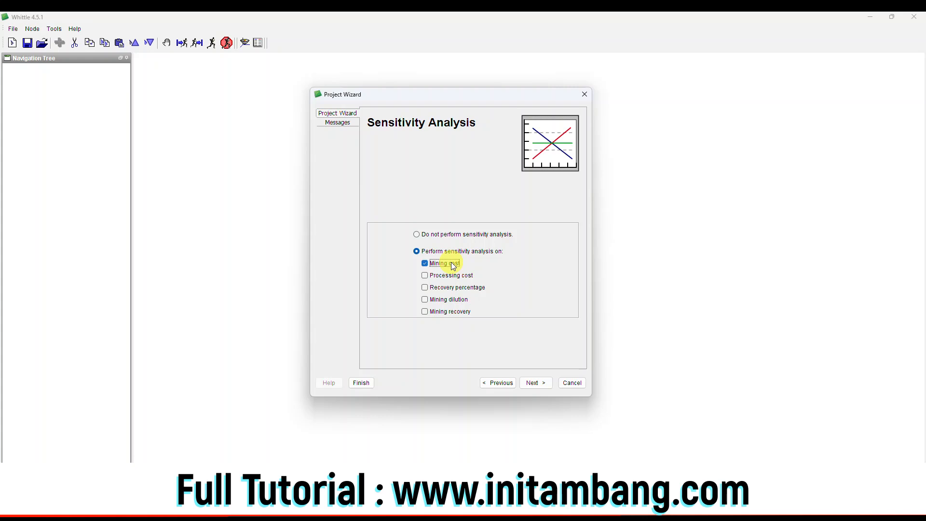
left_click(451, 299)
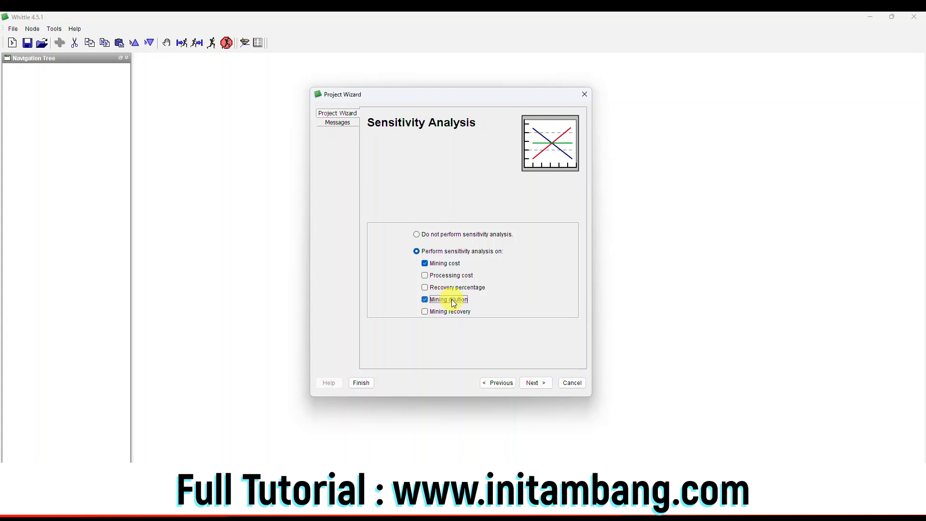
left_click(425, 312)
left_click(534, 383)
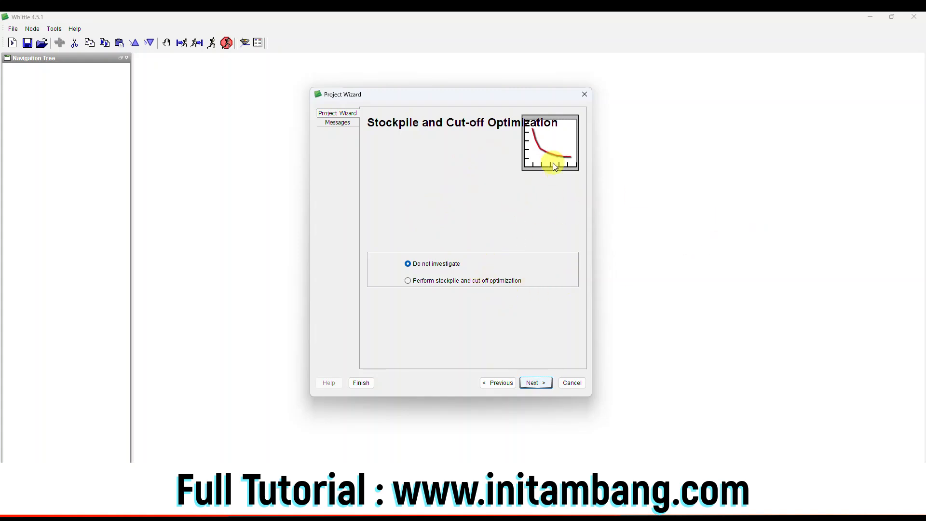
Finish the project setup without stockpile and cut-off optimisation, accepting the ni element and the imported model dimensions
left_click(537, 383)
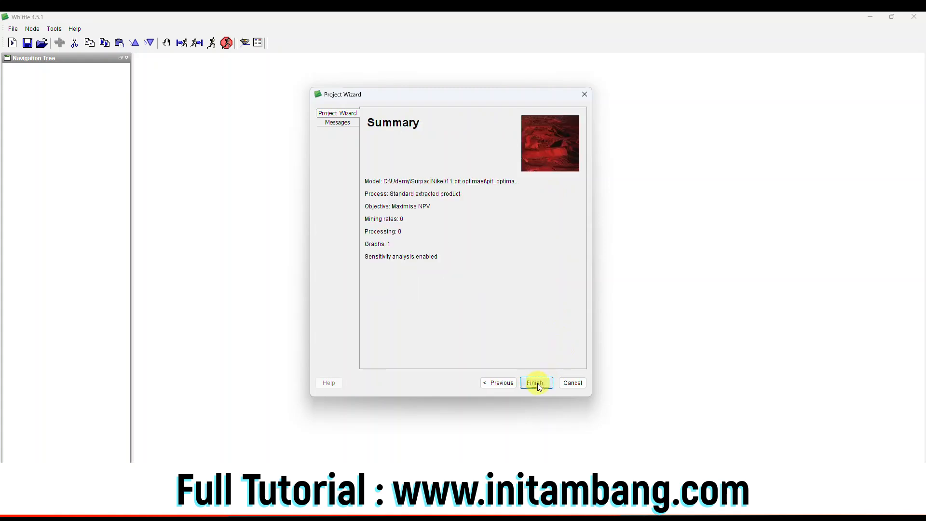
left_click(533, 383)
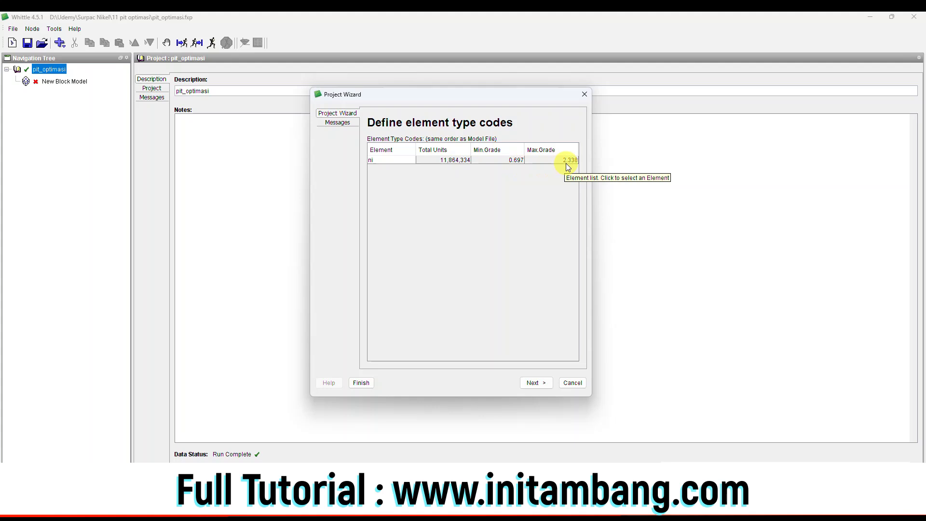
left_click(537, 384)
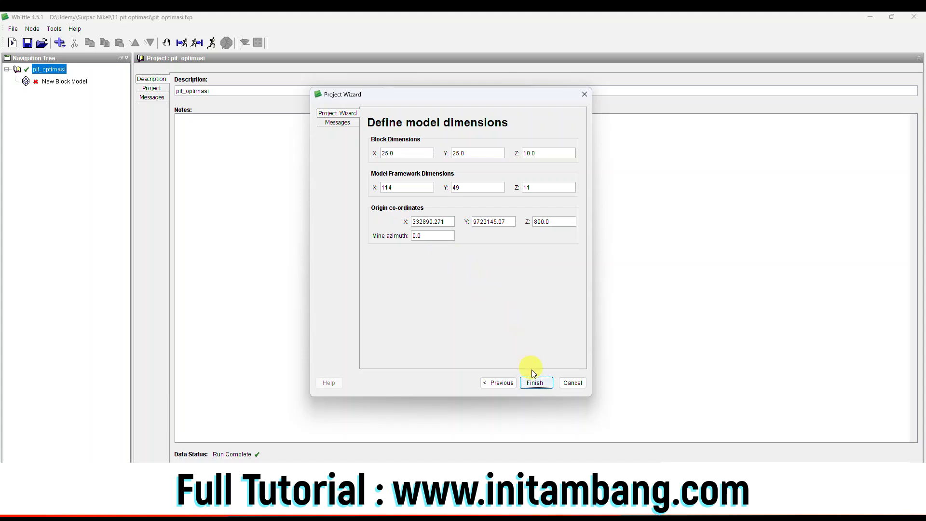
left_click(536, 383)
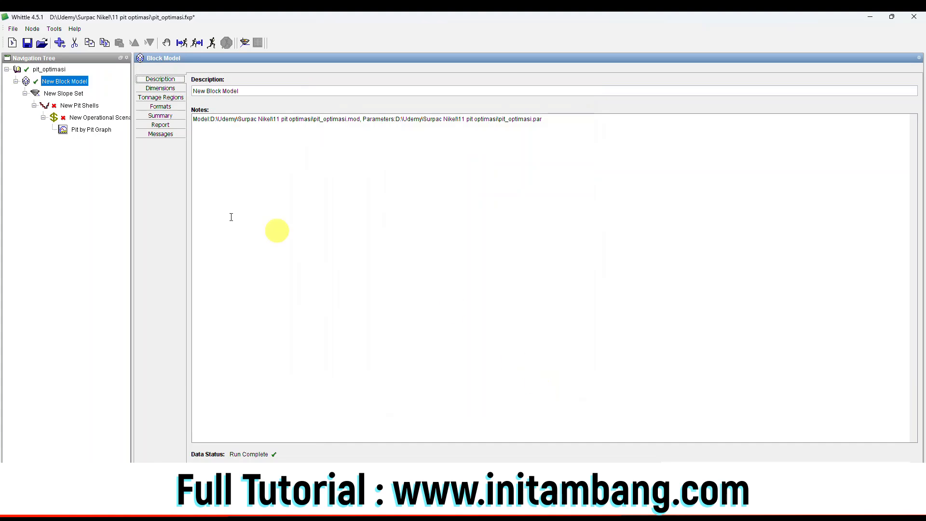
left_click(50, 69)
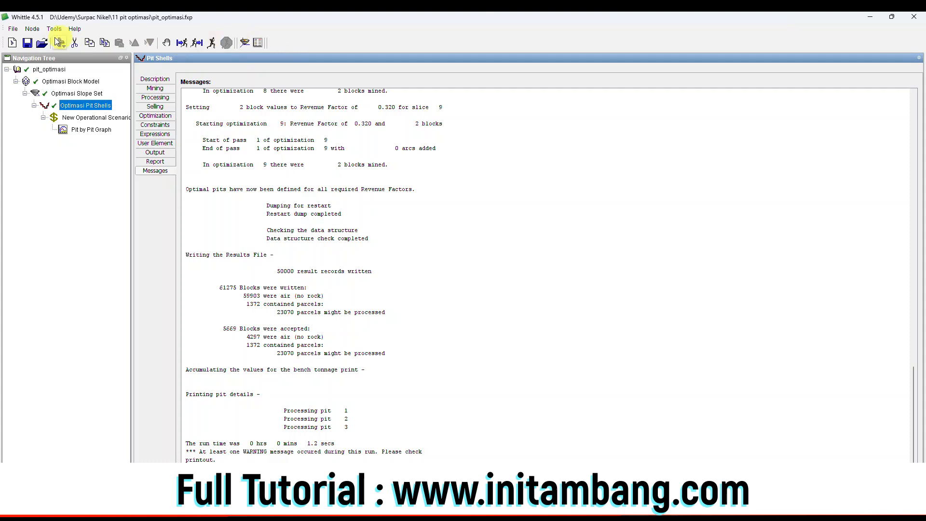
View pit 1 of Optimasi Pit Shells in the 3D viewer with all data types loaded
left_click(245, 42)
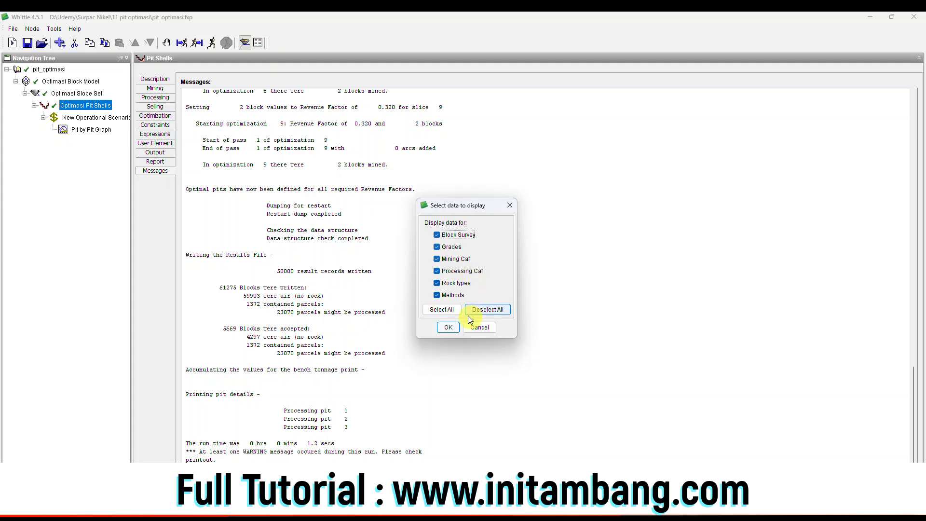
left_click(448, 328)
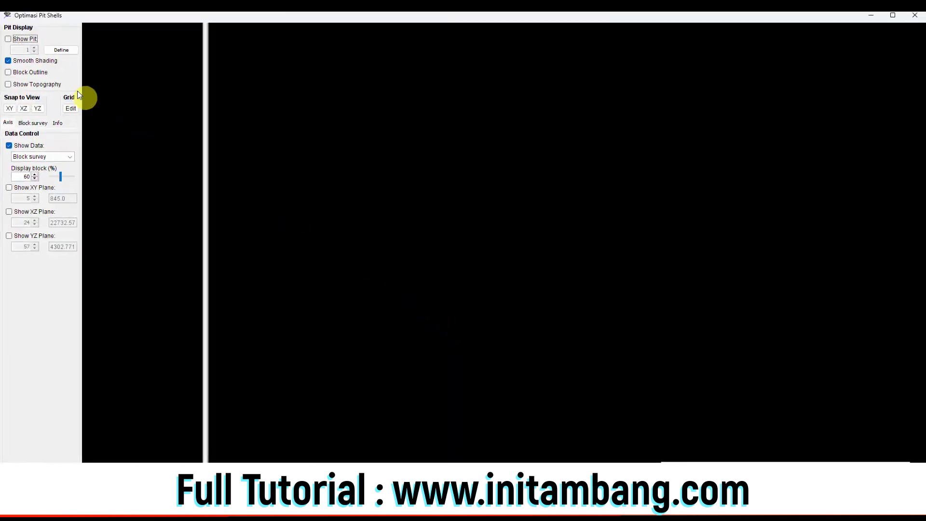
left_click(9, 39)
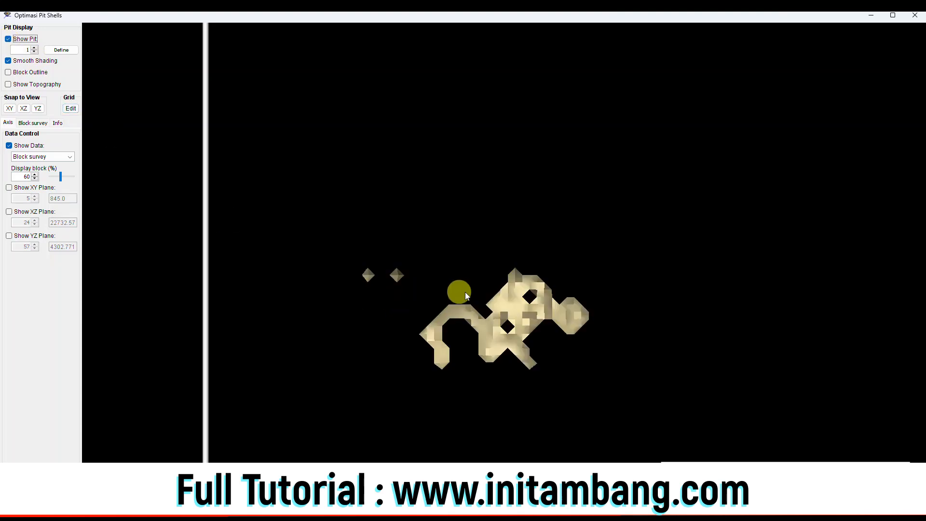
left_click_drag(471, 293, 304, 226)
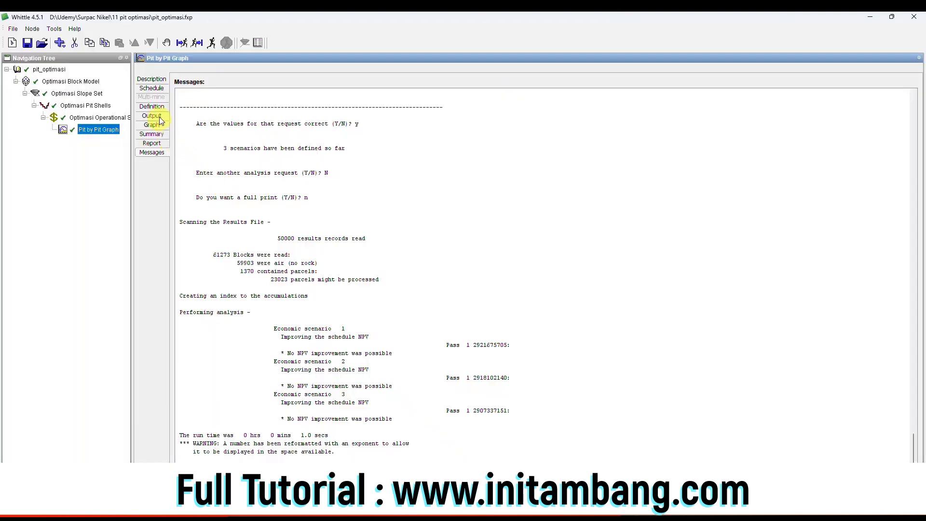
Examine the discounted cash flows of the final pits in the Pit by Pit Graph output table
left_click(153, 116)
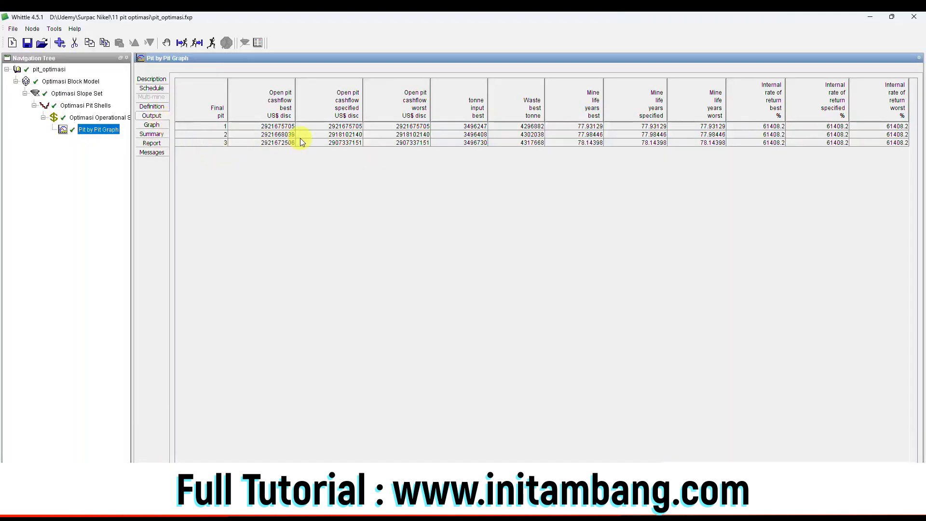
left_click(278, 126)
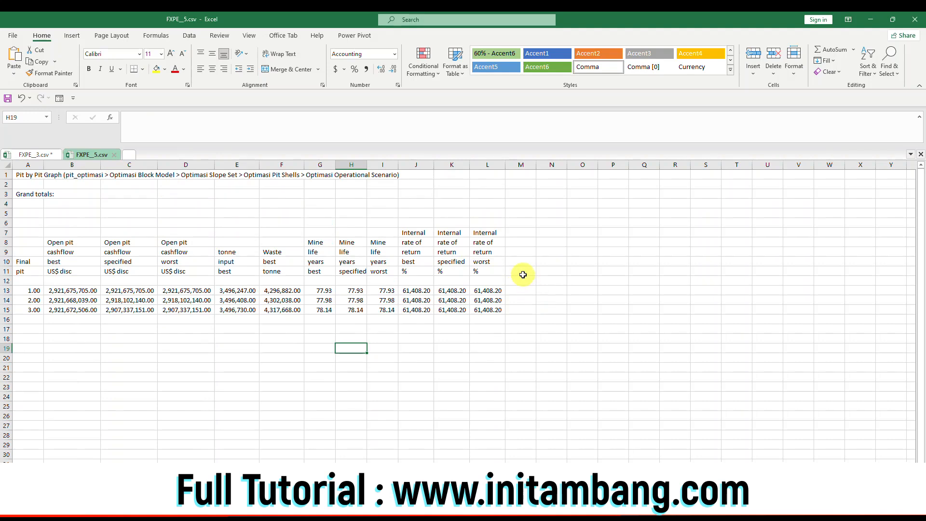
In the Excel file FXPE__5.csv, paste the ratio column into M11:M15 and rename its header SR
left_click(522, 274)
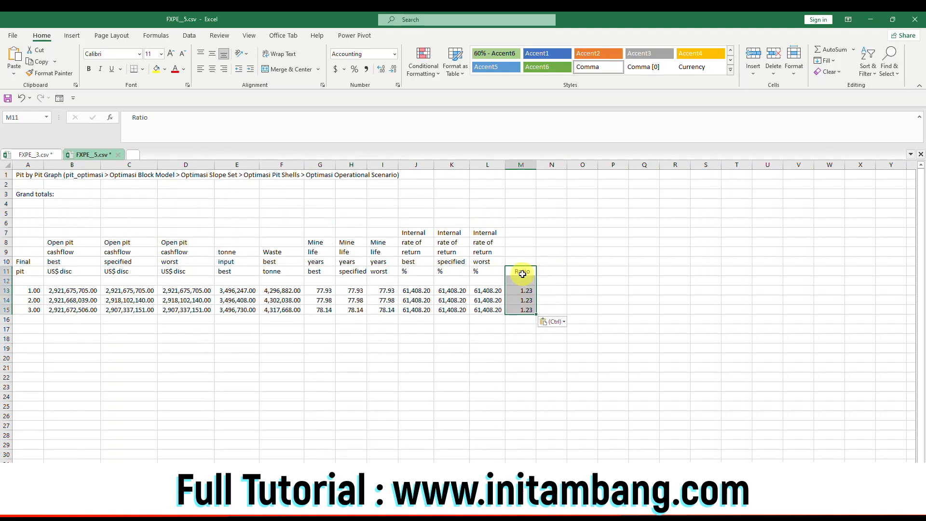
left_click(523, 271)
type("SR")
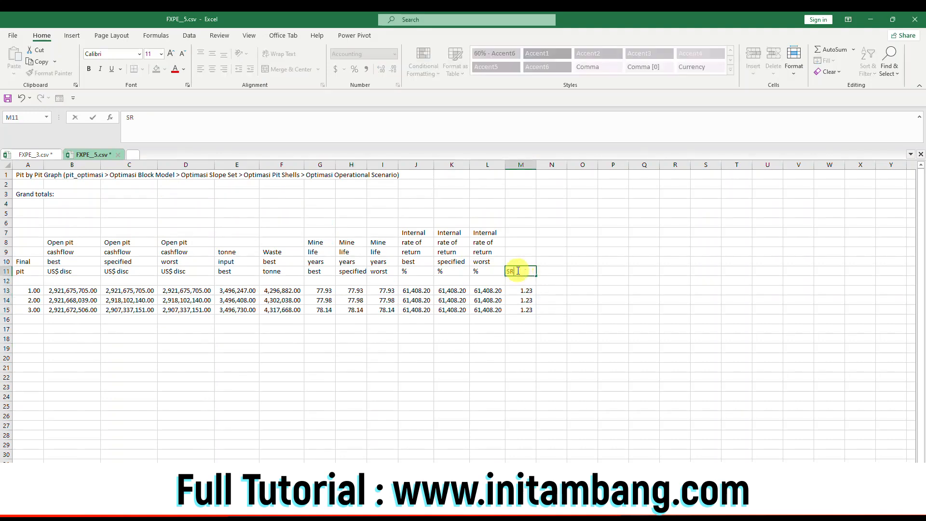
key("Return")
left_click(520, 290)
left_click(521, 301)
left_click(521, 309)
left_click(519, 292)
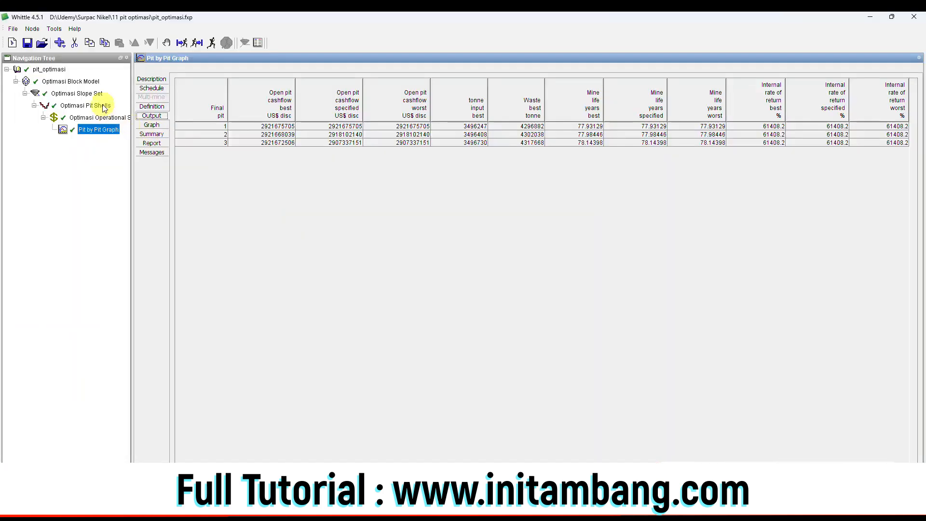
Back in Whittle, export pit shell 1 of Optimasi Pit Shells as the block-outline DXF pit_optimasi_1.dxf in 11 pit optimasi
left_click(103, 107)
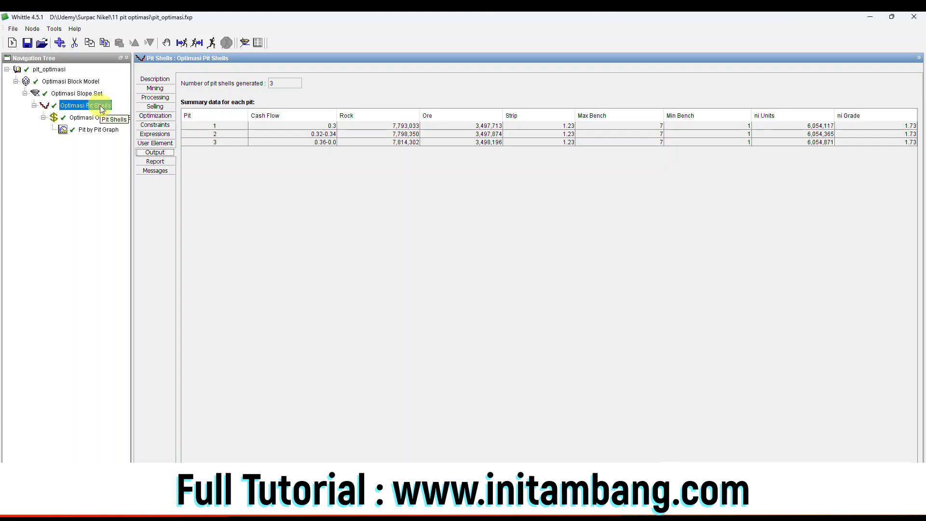
right_click(102, 109)
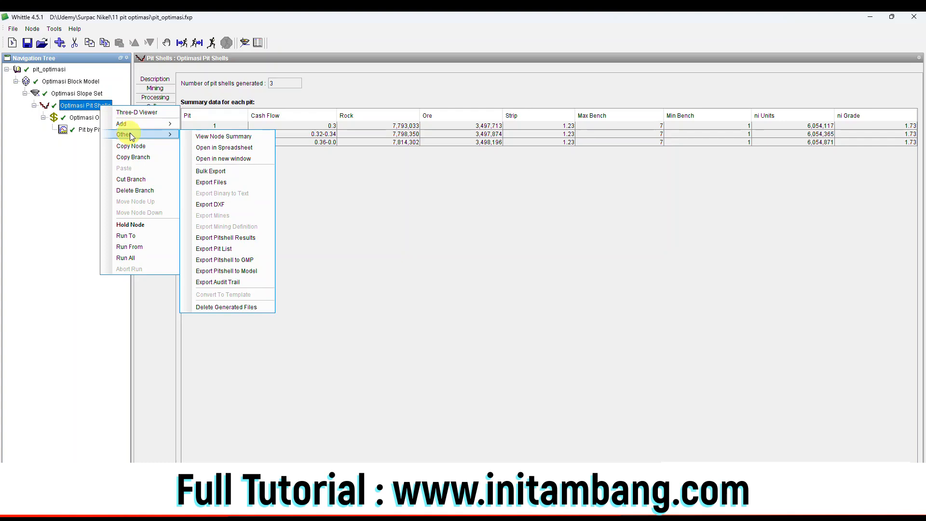
mouse_move(155, 137)
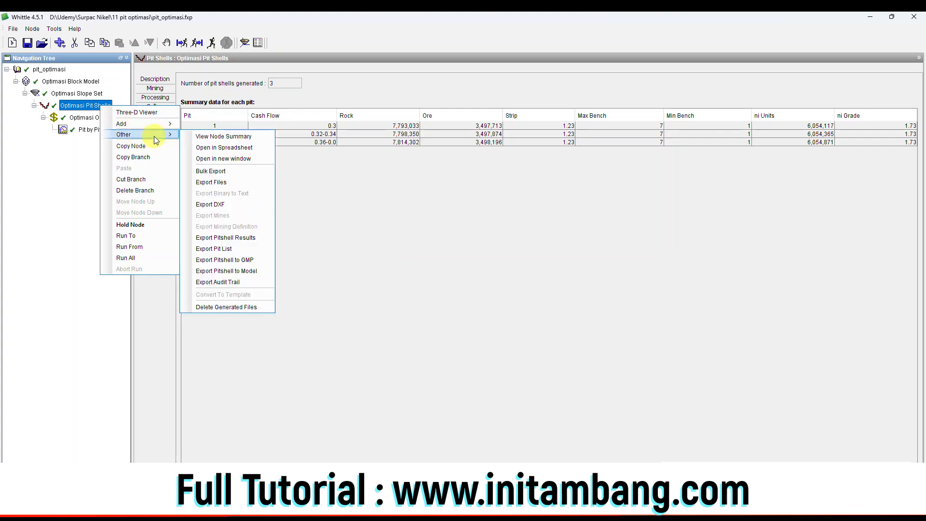
left_click(224, 203)
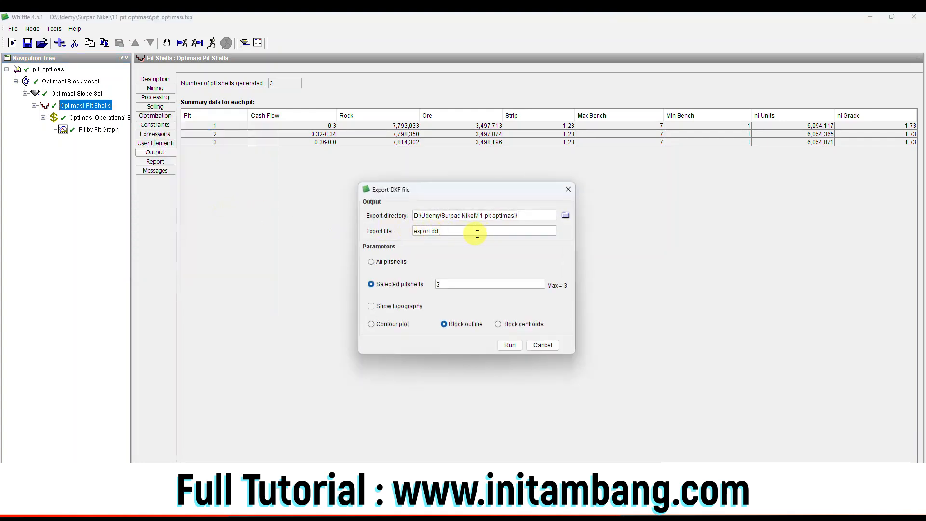
double_click(447, 285)
type("1")
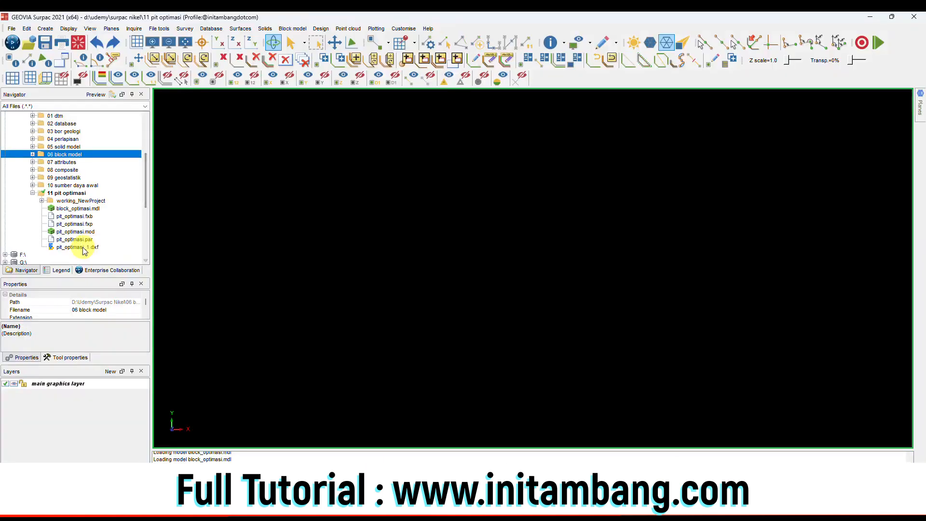
Switch to Surpac, open pit_optimasi_1.dxf from the 11 pit optimasi folder and inspect the pit shell in 3D
left_click(82, 247)
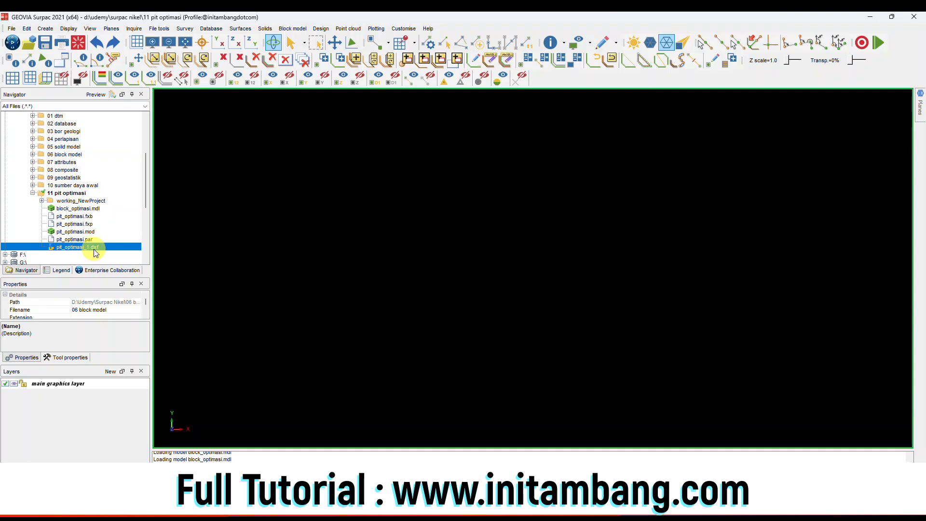
right_click(91, 247)
left_click(115, 210)
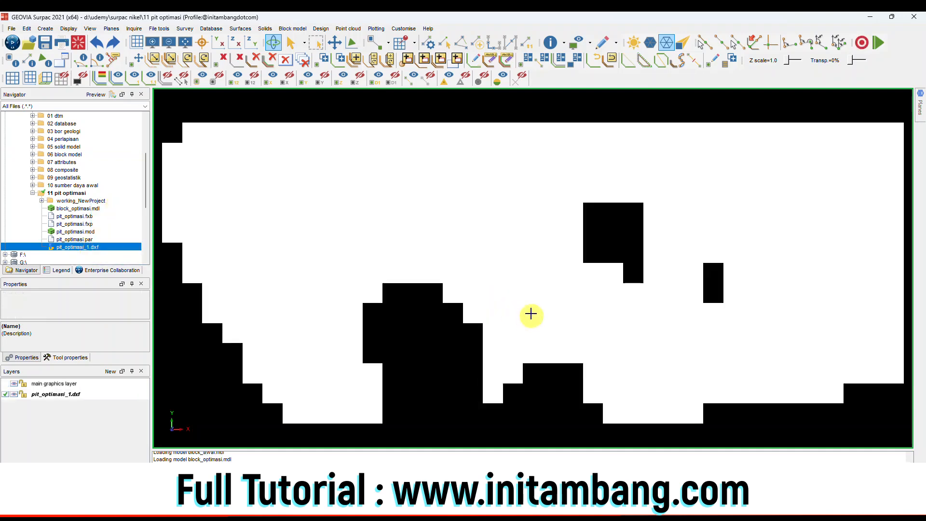
scroll(531, 311, "down", 3)
mouse_move(539, 312)
left_mouse_down()
mouse_move(516, 282)
mouse_move(490, 268)
mouse_move(430, 300)
mouse_move(522, 312)
mouse_move(546, 295)
left_mouse_up()
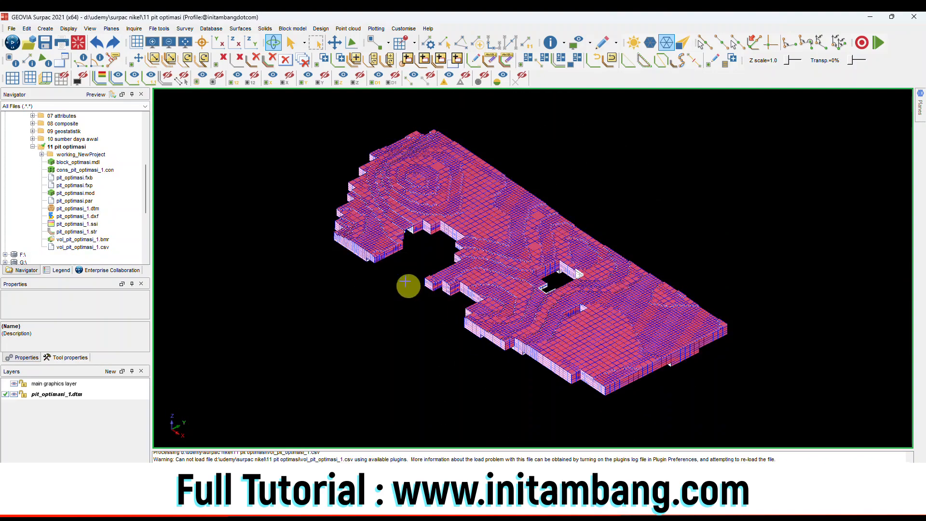
left_click_drag(411, 254, 418, 280)
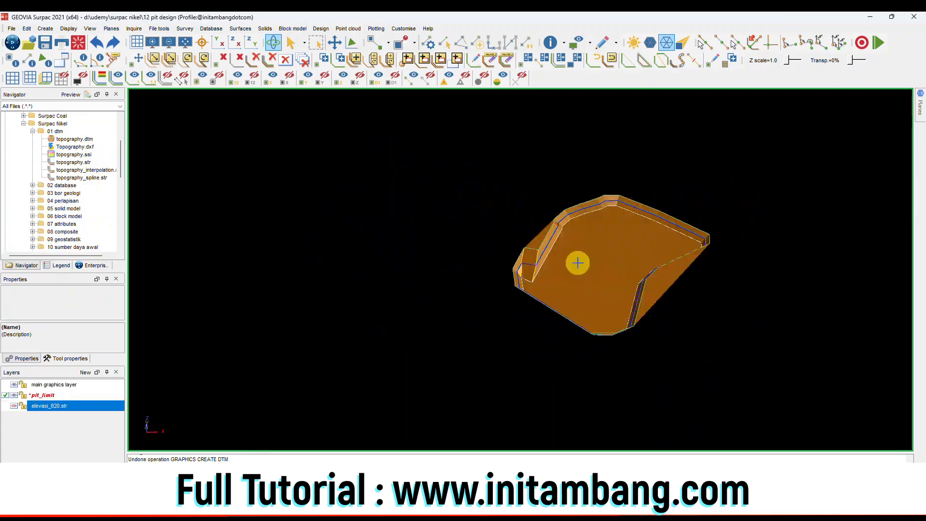
Examine the benches, walls and ramp of the pit_limit design surface from several angles and up close
scroll(570, 277, "up", 3)
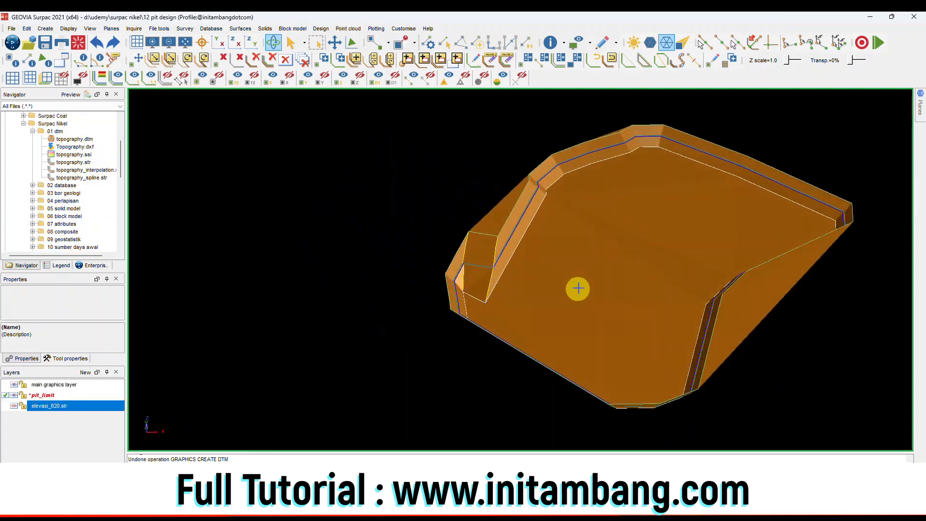
left_click_drag(574, 291, 590, 283)
scroll(704, 289, "up", 5)
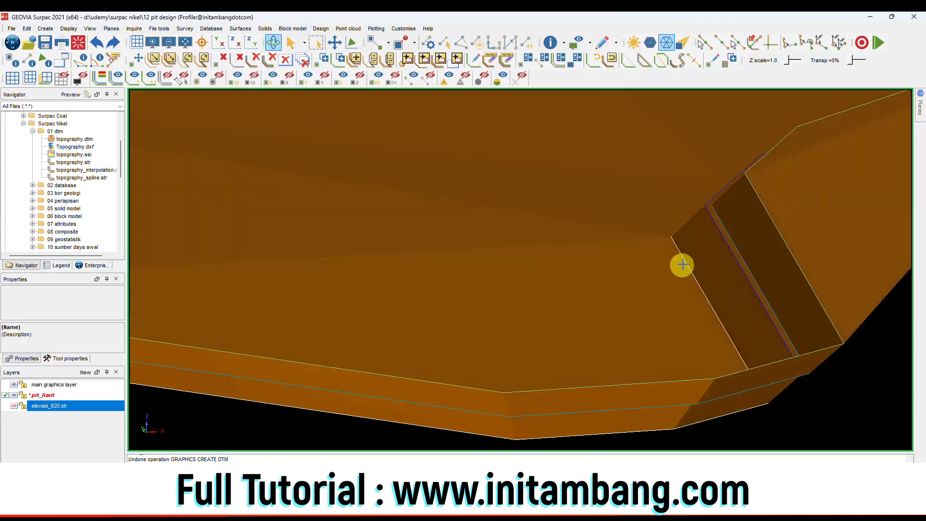
scroll(534, 264, "down", 5)
left_click_drag(319, 238, 285, 259)
scroll(285, 259, "up", 3)
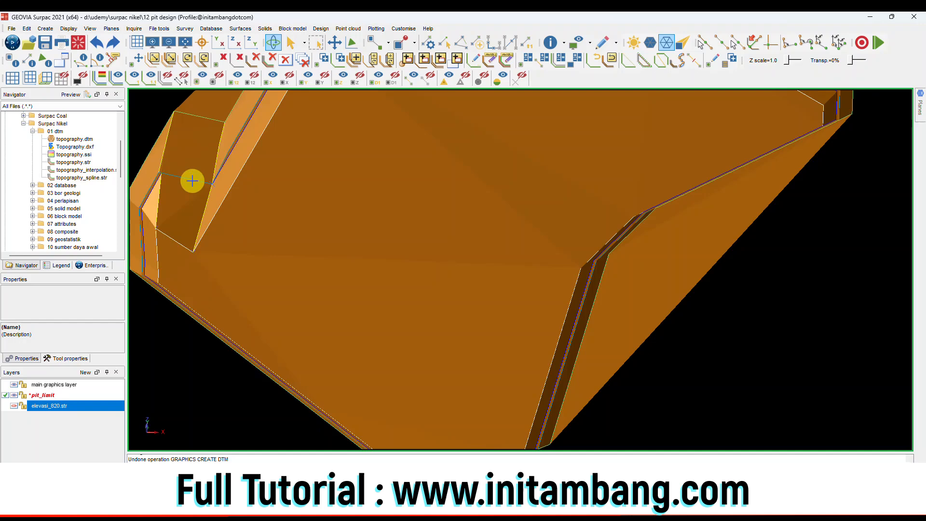
scroll(192, 181, "down", 3)
left_click_drag(402, 237, 408, 236)
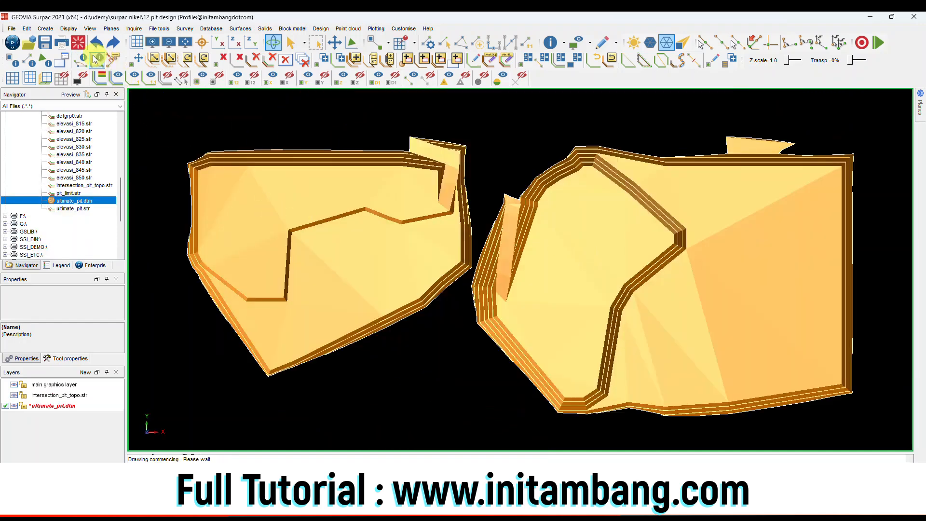
Save the ultimate_pit.dtm layer as the binary Surpac DTM file ultimate_pit_design and check the pit surface in 3D
left_click(45, 43)
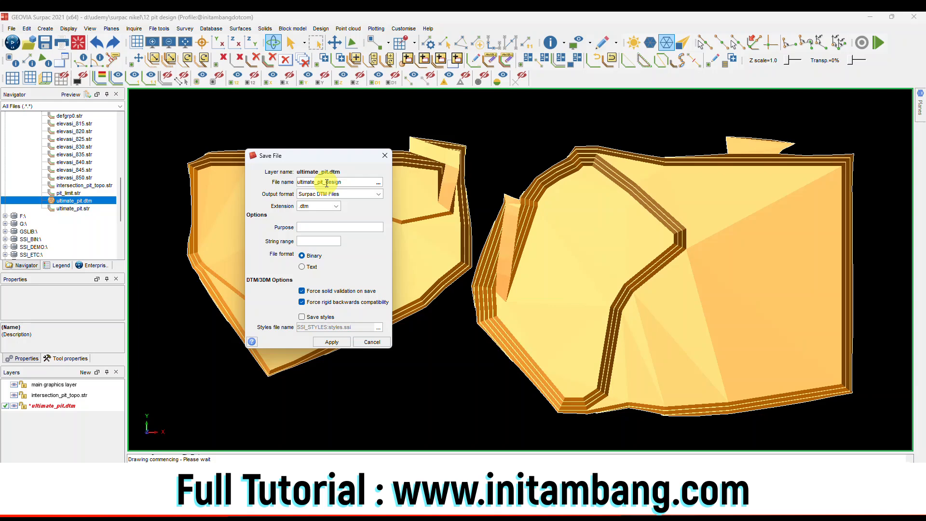
left_click(331, 342)
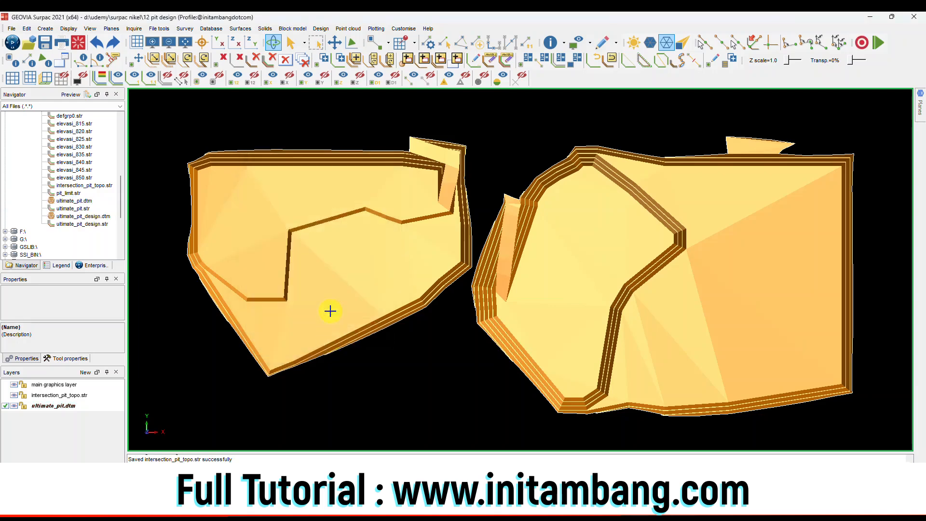
left_click_drag(399, 272, 482, 301)
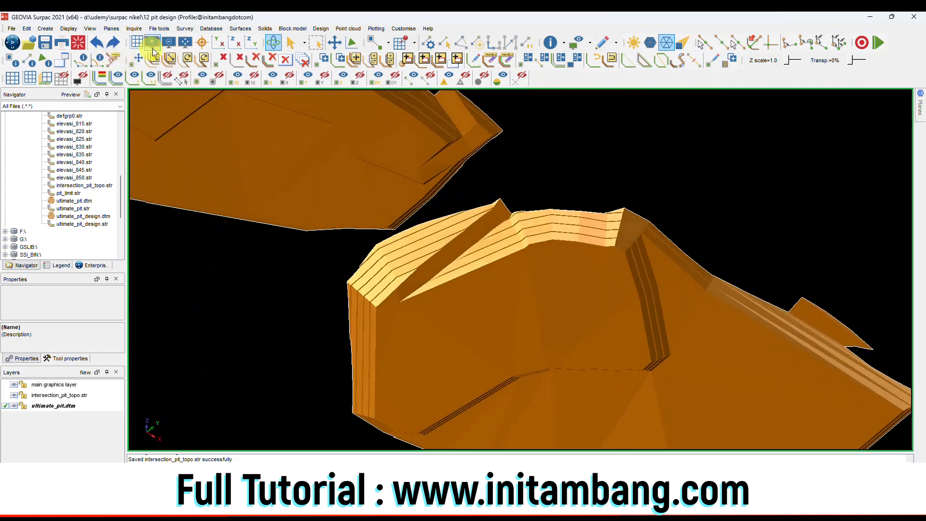
left_click(185, 42)
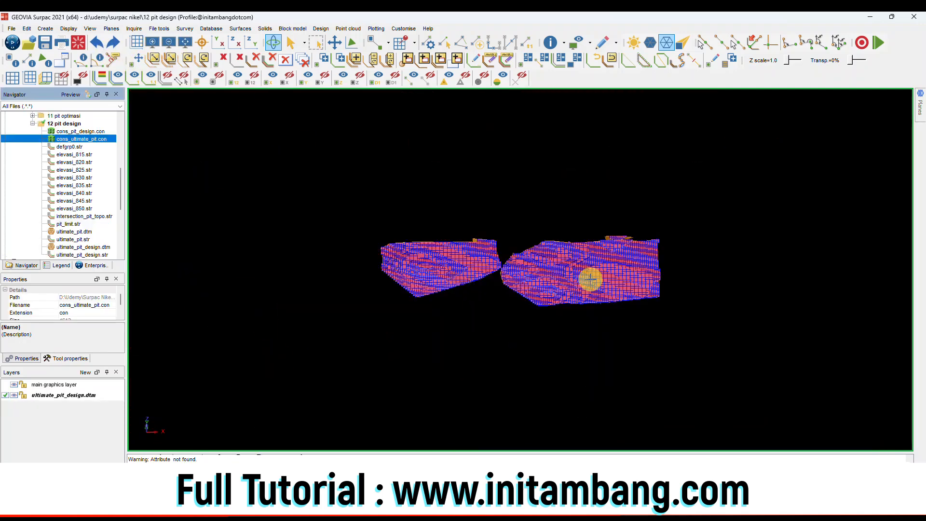
Examine the block model constrained to the ultimate pit design from different angles and distances
left_click_drag(589, 279, 559, 312)
scroll(558, 312, "up", 5)
scroll(605, 299, "down", 5)
left_click_drag(423, 265, 519, 293)
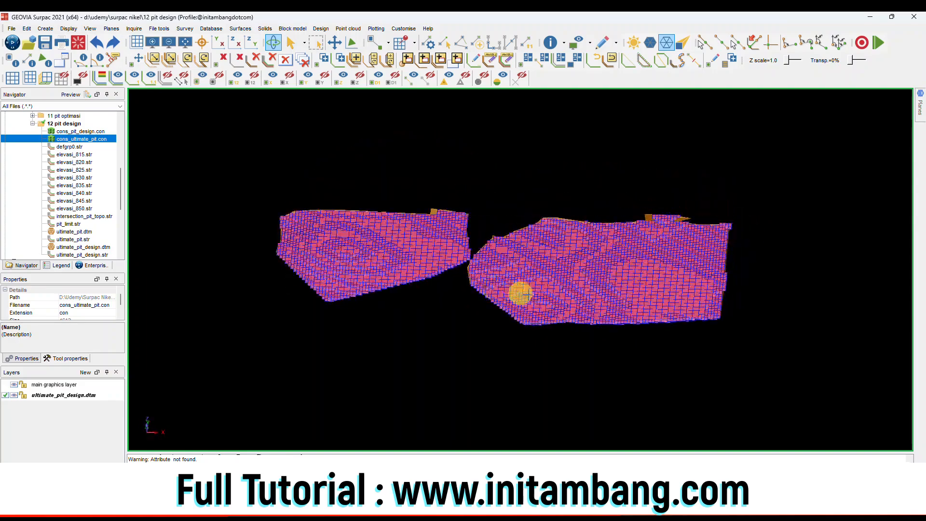
Generate a constrained standard block model report using vol_ultimate_pit as format and output file name, in .csv - Comma Separated (Spreadsheet) format
scroll(526, 285, "up", 2)
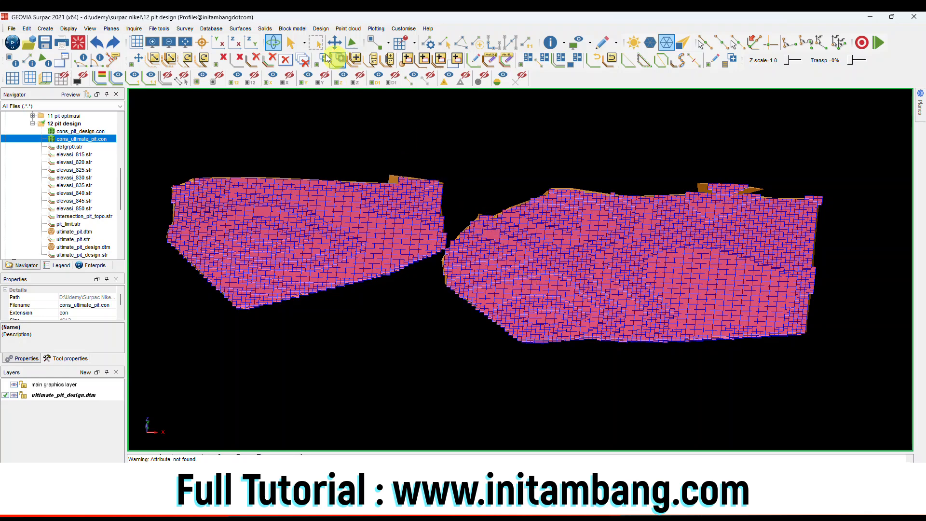
left_click(292, 29)
mouse_move(316, 38)
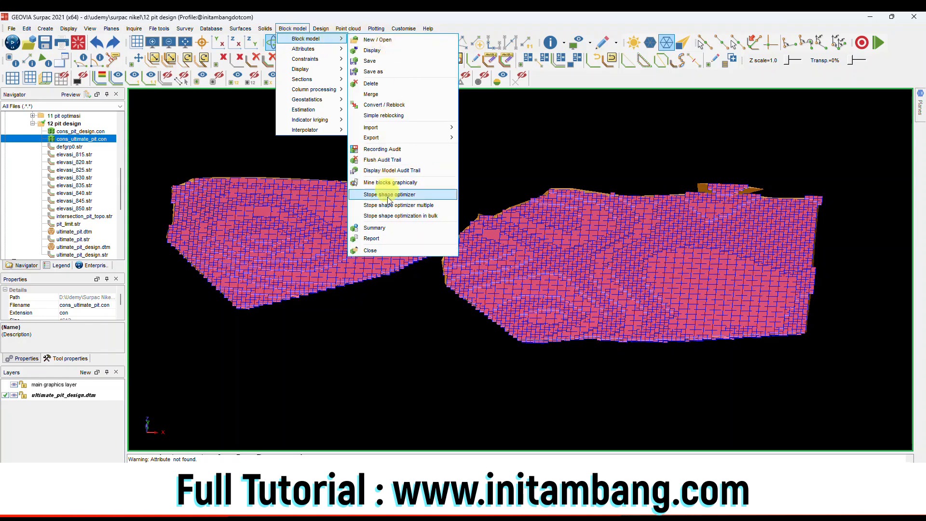
left_click(380, 239)
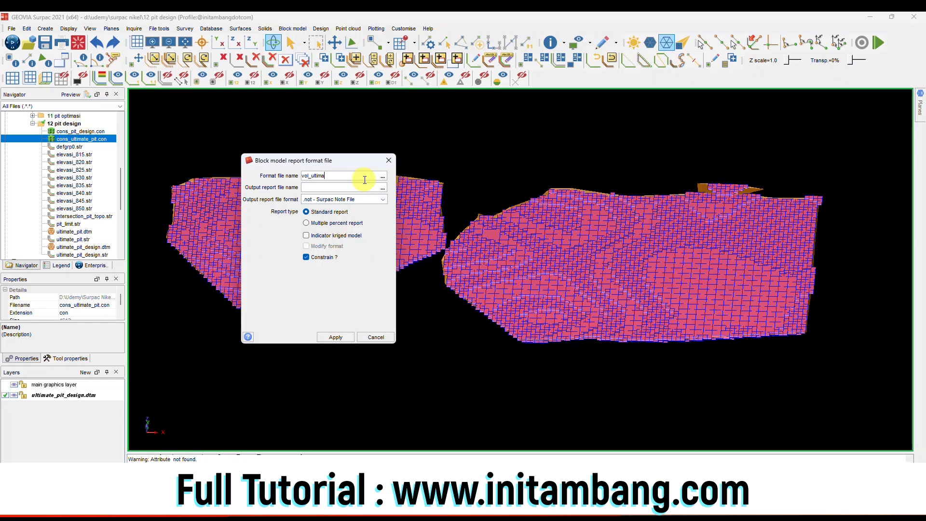
double_click(365, 180)
key("ctrl+c")
left_click(341, 188)
key("ctrl+v")
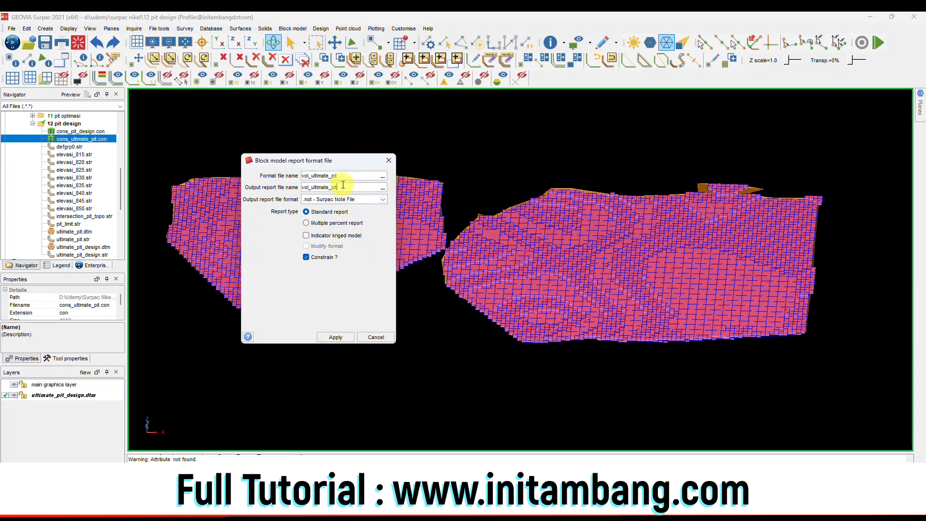
left_click(338, 201)
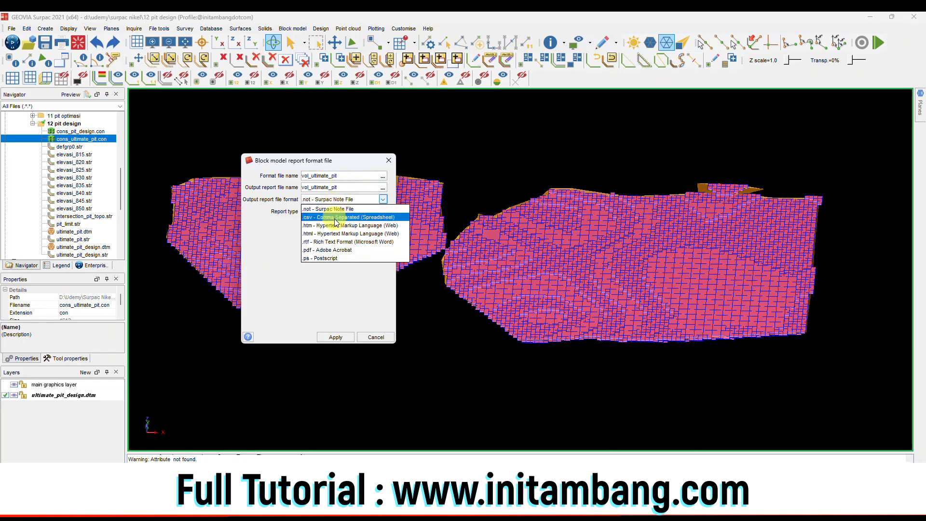
left_click(336, 222)
left_click(351, 337)
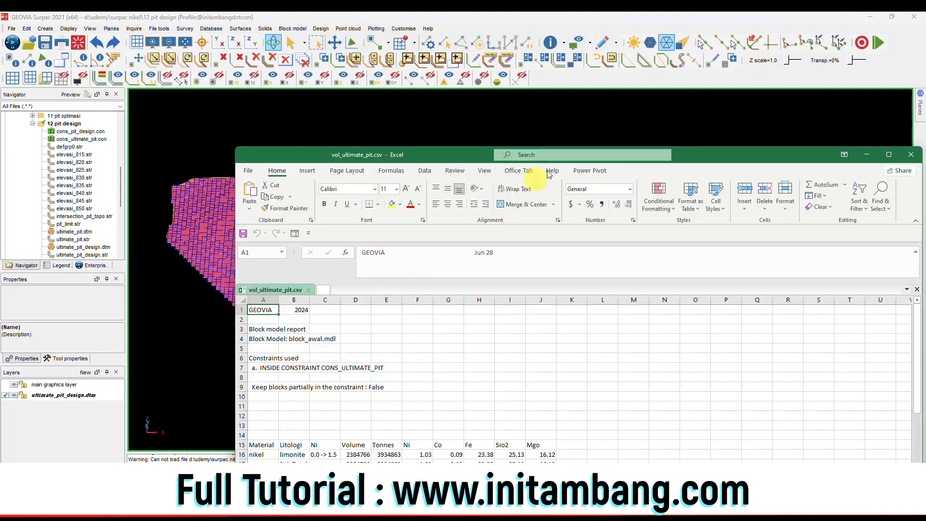
Apply the Comma style to the report's volume, tonnage and grade figures, and bold the 1.5 -> 10.0 saprolite volume and tonnage
double_click(702, 150)
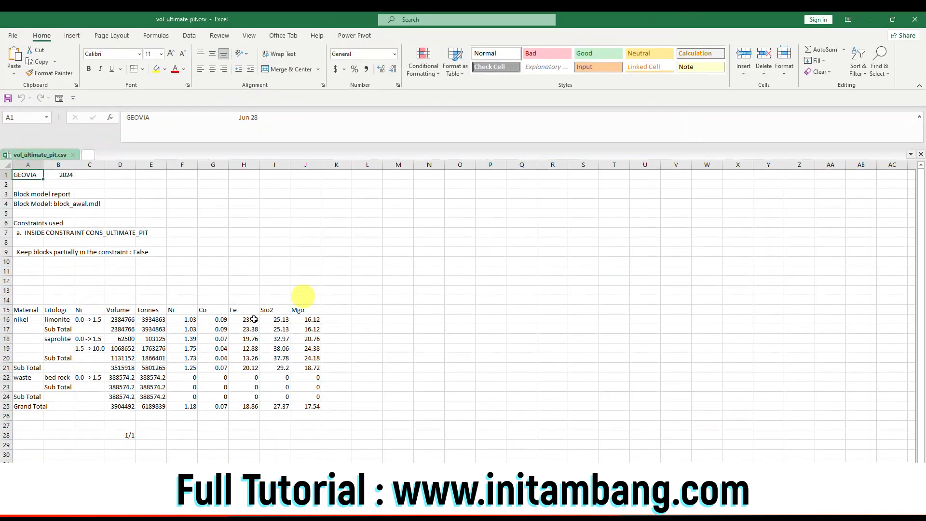
left_click_drag(123, 319, 305, 406)
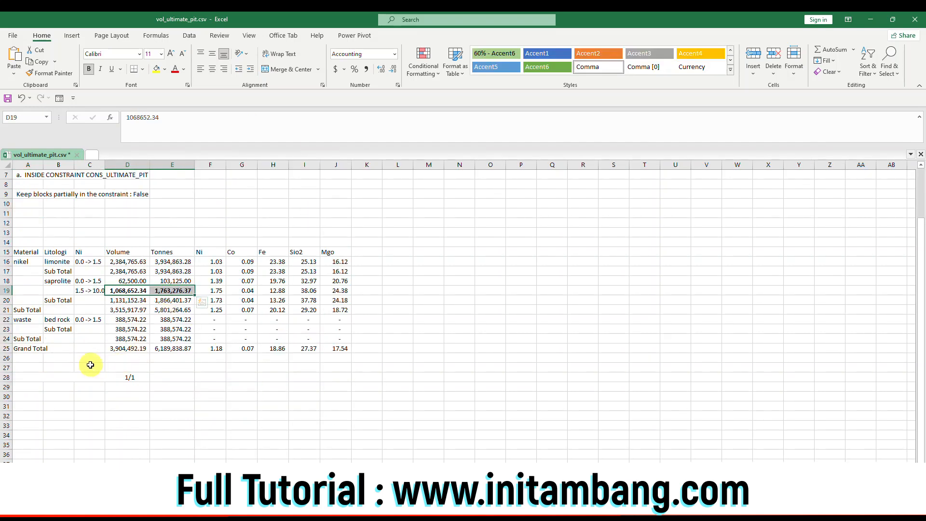
Add an SR label in C26 and calculate =(D16+D18+D23)/E19 in D26, centred with two decimals
left_click(82, 356)
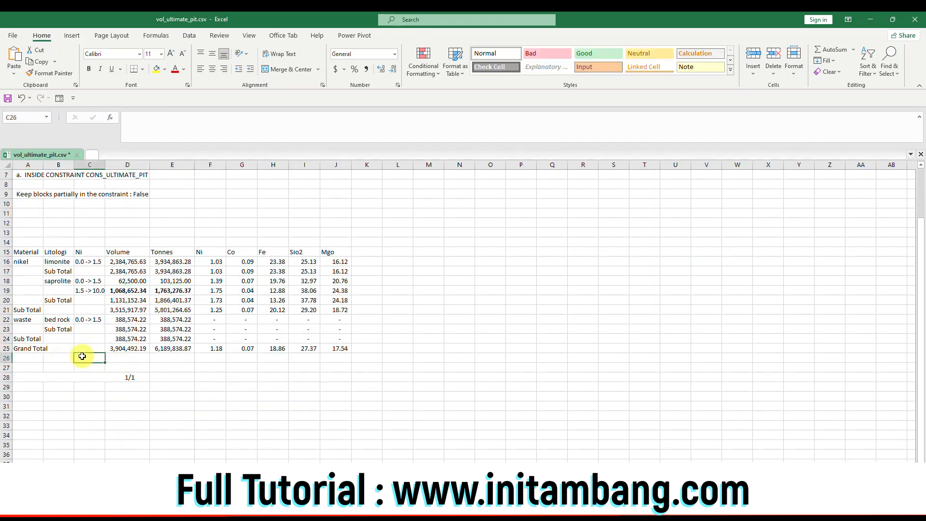
type("SR")
key("Right")
key("Left")
key("Right")
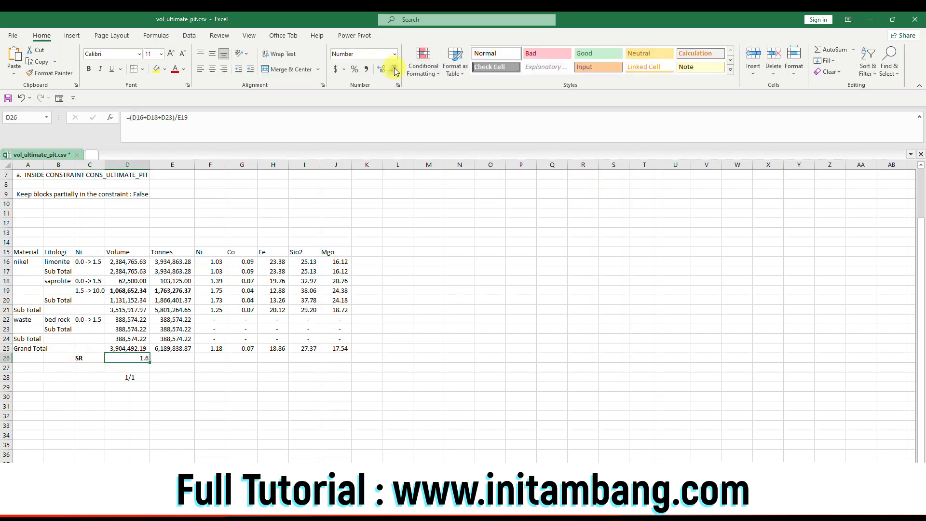
left_click(212, 69)
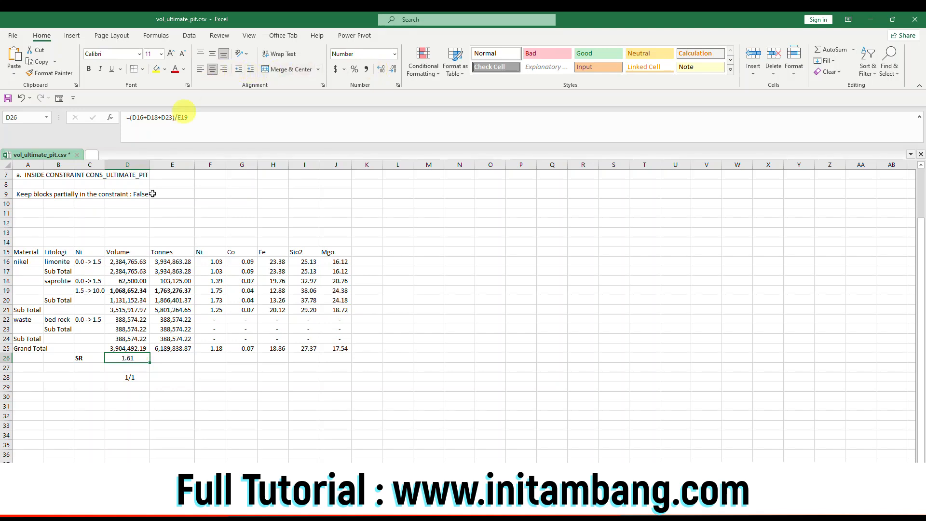
Bold the stripping ratio value in D26 to match its SR label
left_click(91, 357)
left_click_drag(91, 357, 126, 364)
key("ctrl+q")
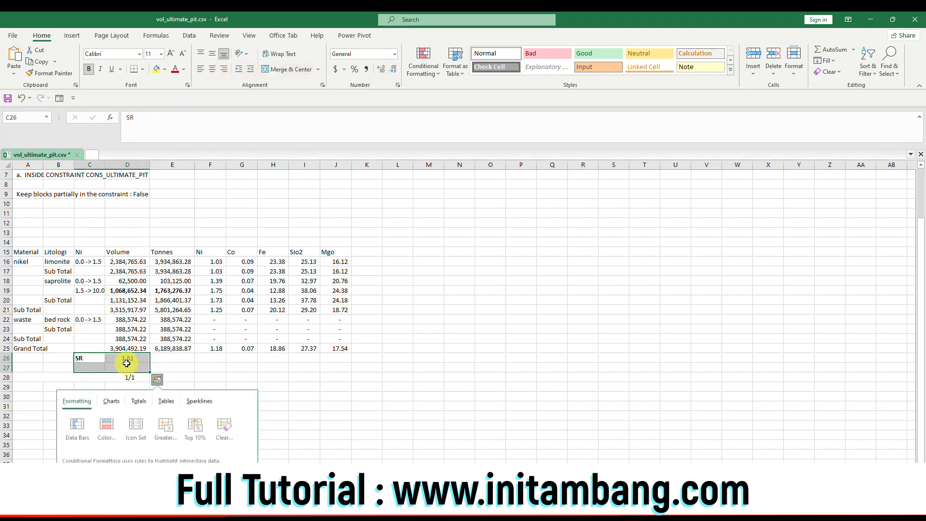
left_click(205, 367)
left_click(119, 356)
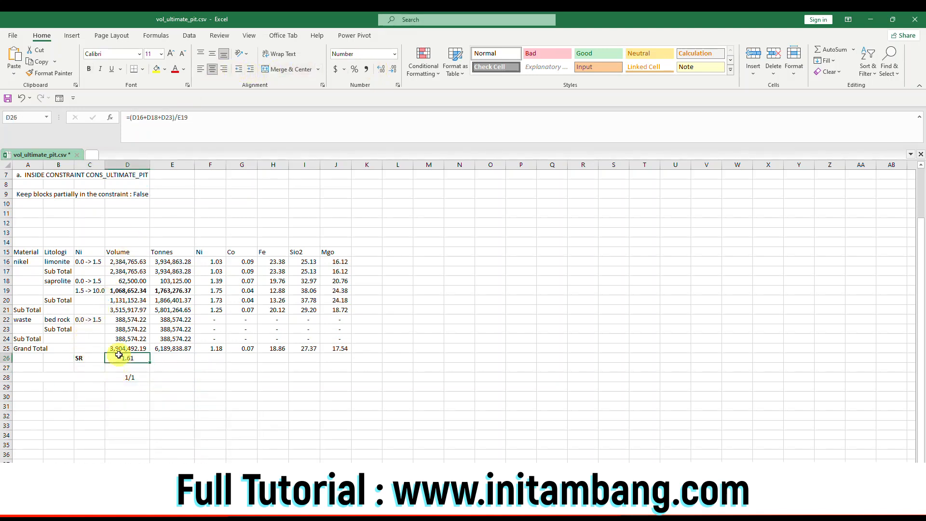
Centre the SR label and value in C26:D26 and enlarge their font by four increments
left_click_drag(89, 358, 110, 357)
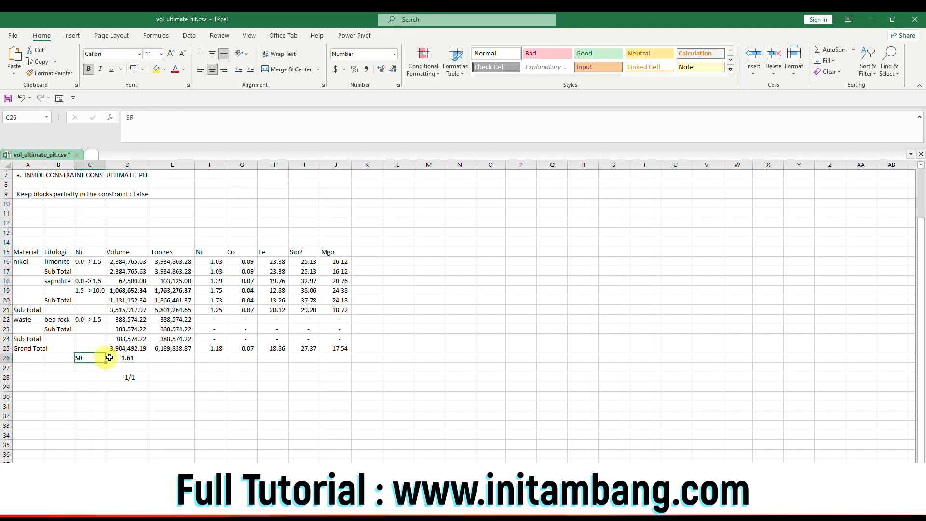
left_click(212, 71)
left_click(171, 54)
left_click(171, 53)
left_click(171, 53)
left_click(171, 54)
left_click(211, 70)
left_click(205, 381)
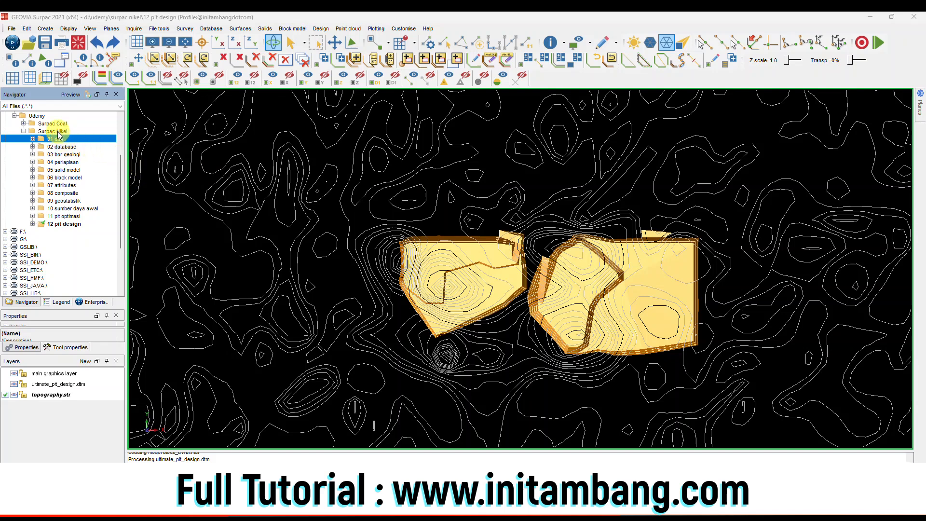
Switch to Surpac, create a folder named 13 disposal inside Surpac Nikel and set it as the work directory
right_click(57, 132)
left_click(81, 159)
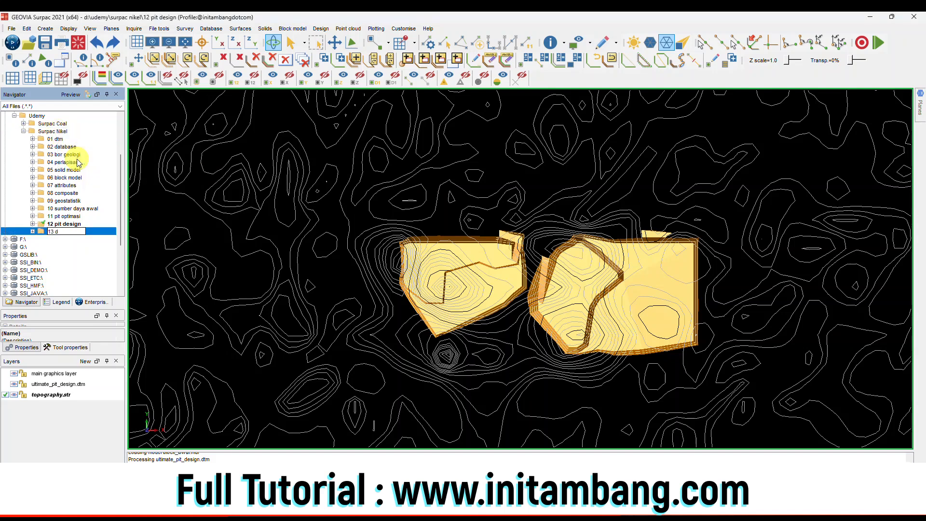
type("13 disposal")
key("Return")
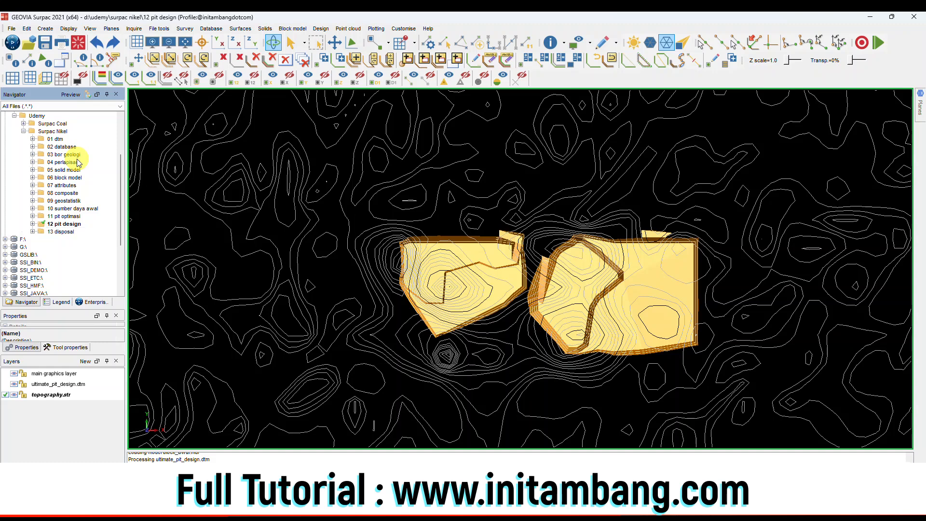
left_click(63, 232)
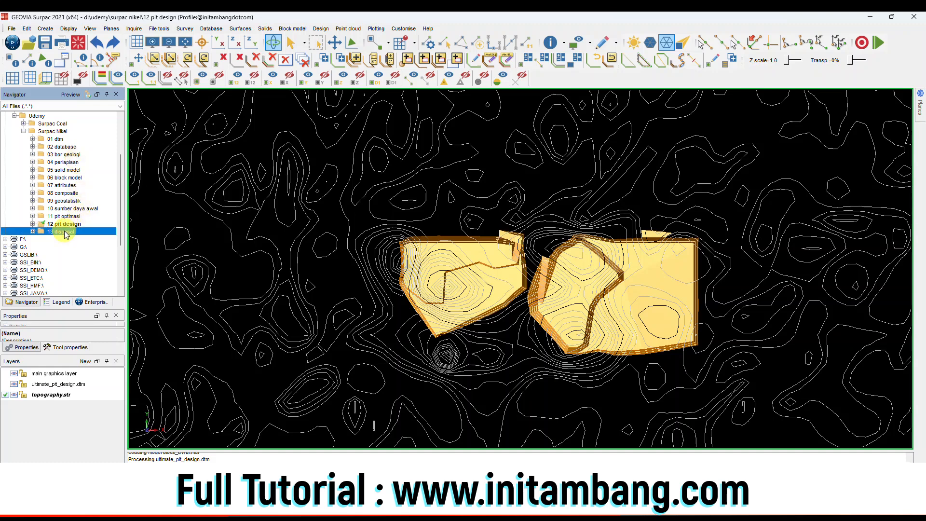
right_click(64, 232)
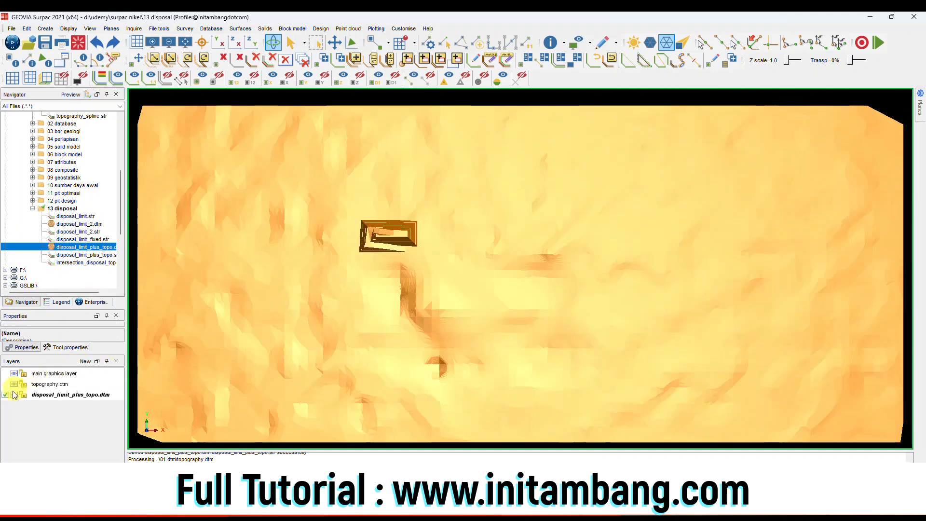
Compare the disposal_limit_plus_topo.dtm surface with the original topography by toggling its layer visibility at different distances
left_click(16, 396)
scroll(378, 226, "up", 2)
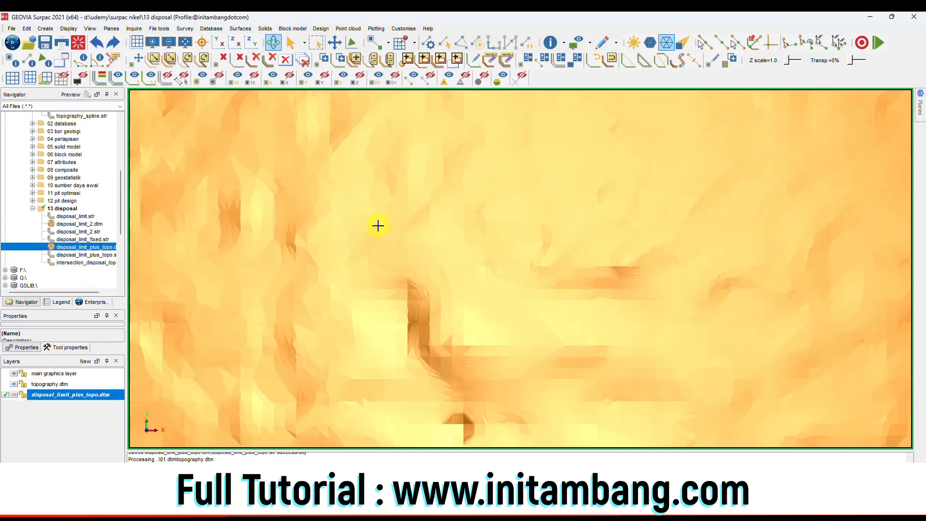
left_click(14, 395)
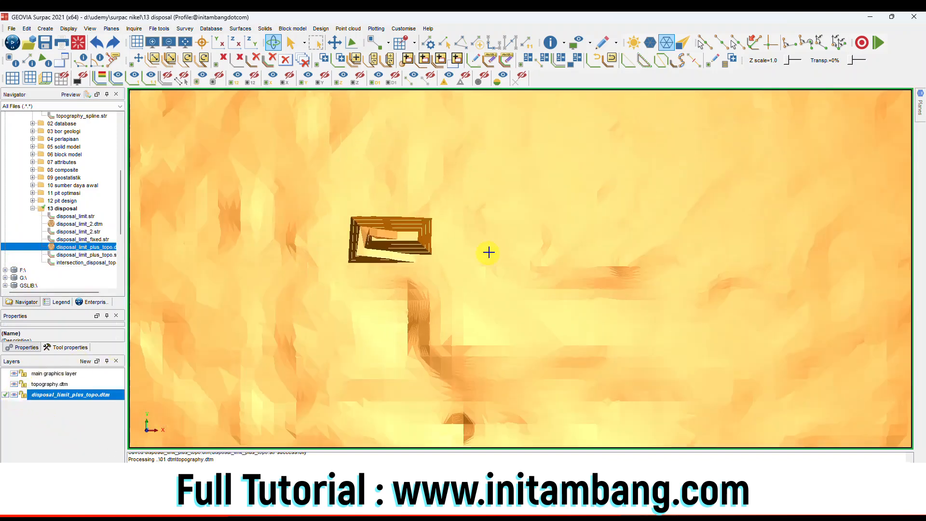
scroll(488, 252, "down", 2)
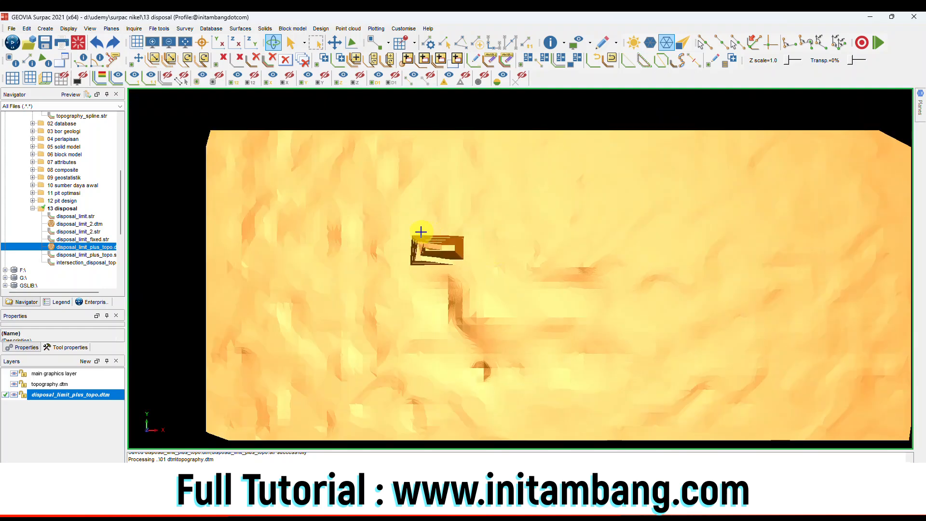
scroll(477, 256, "up", 1)
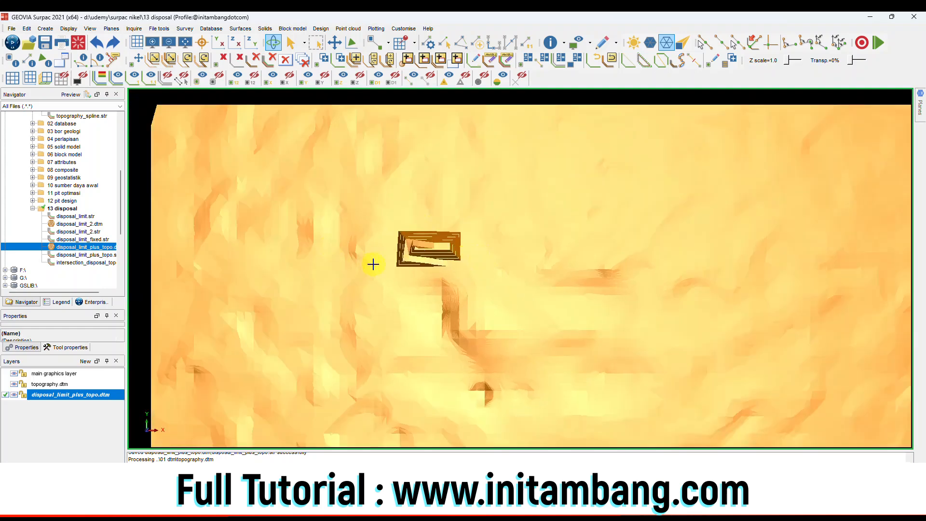
scroll(472, 251, "down", 1)
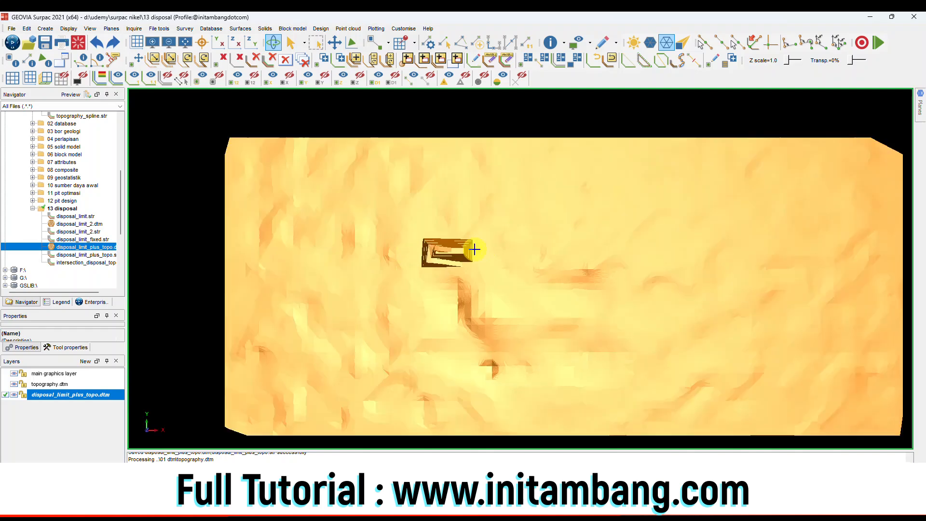
scroll(440, 265, "up", 1)
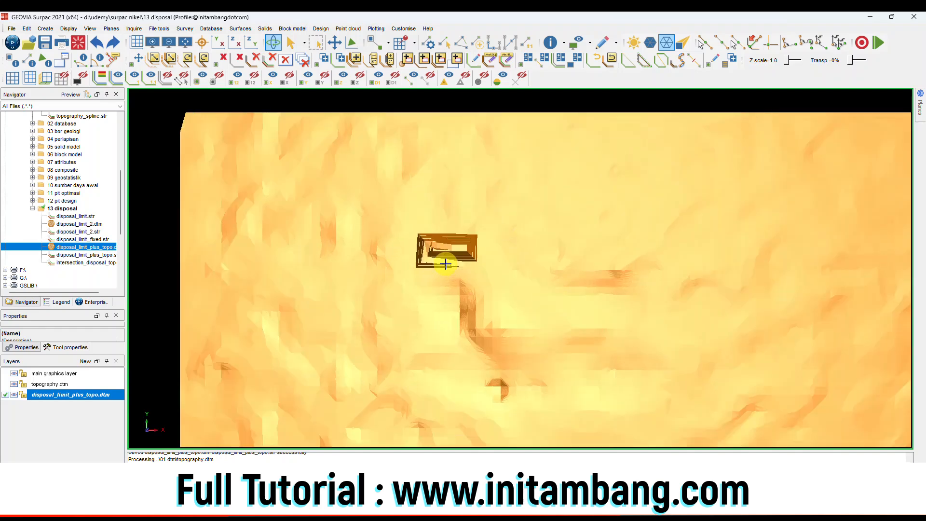
Calculate cut and fill between topography.dtm and disposal_limit_plus_topo.dtm within intersection_disposal_topo.str, reporting to volume_disposal.pdf
left_click(59, 385)
left_click(62, 395)
left_click(245, 30)
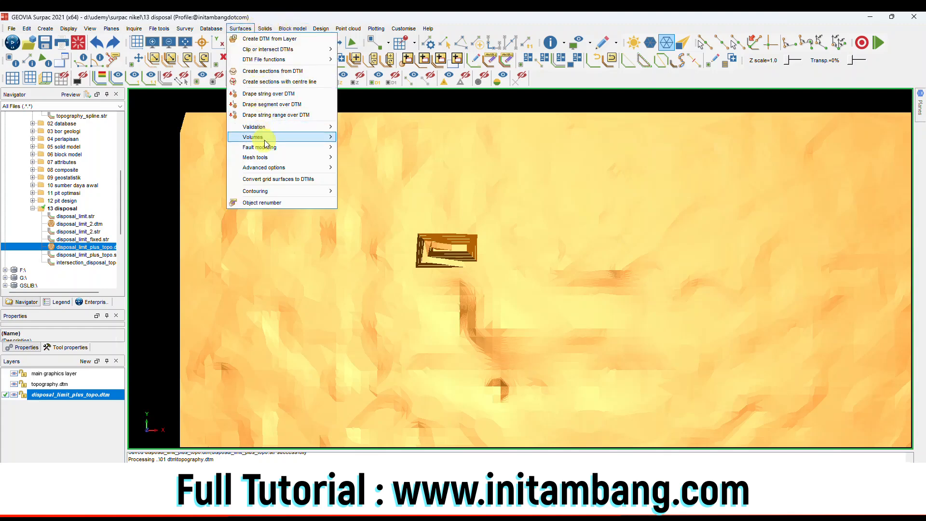
mouse_move(267, 141)
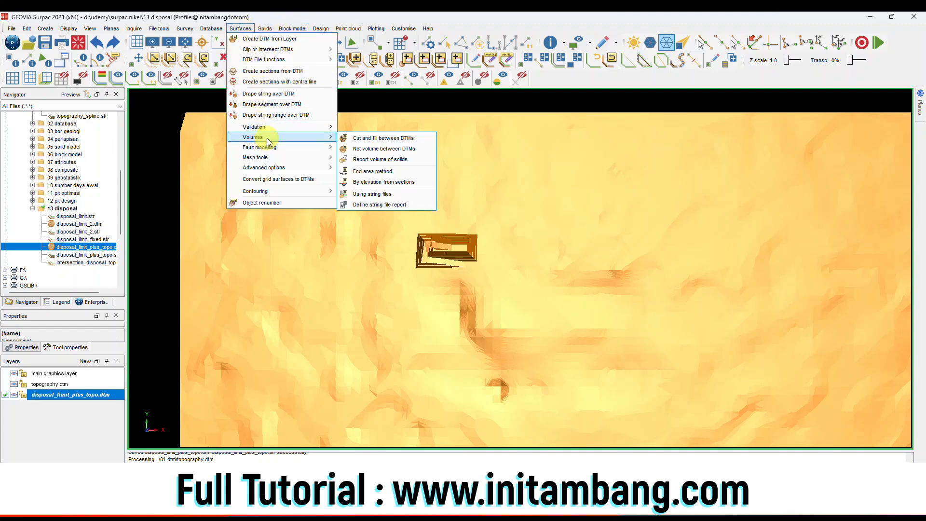
left_click(379, 140)
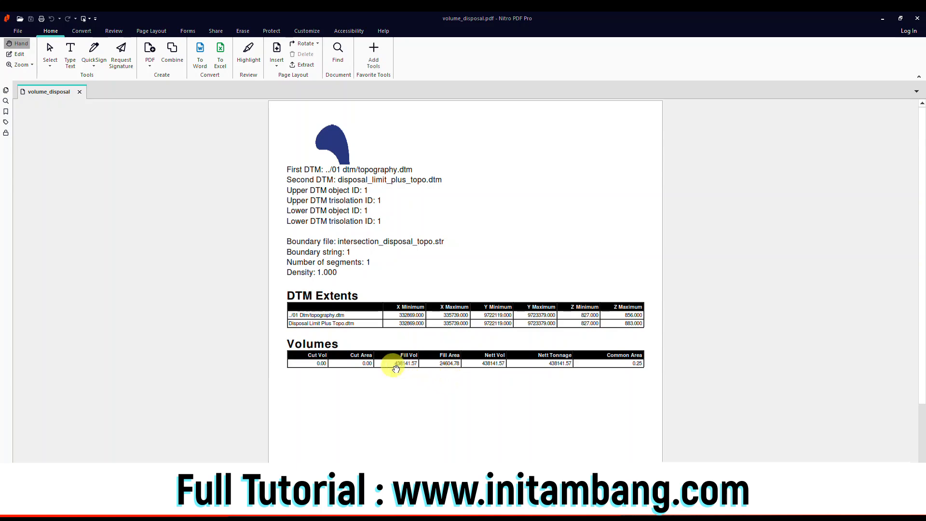
Examine the Volumes table in volume_disposal.pdf, and return to Surpac to inspect the disposal's benches and ramp
scroll(396, 369, "up", 4, "ctrl")
scroll(397, 366, "down", 1, "ctrl")
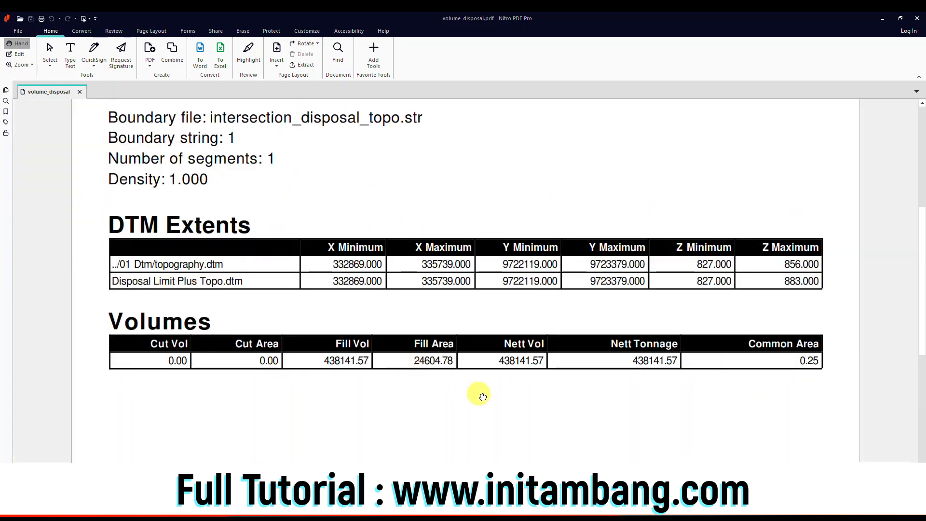
left_click_drag(483, 388, 482, 337)
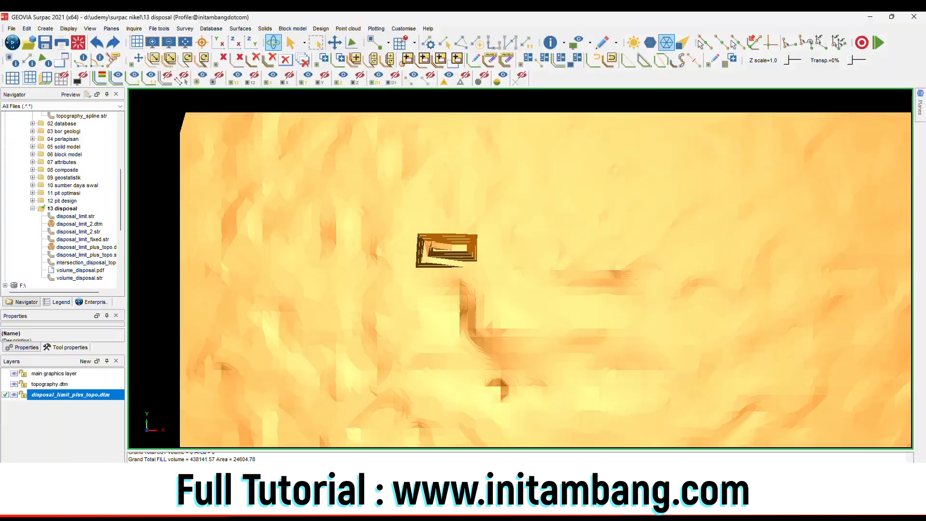
scroll(449, 246, "up", 4)
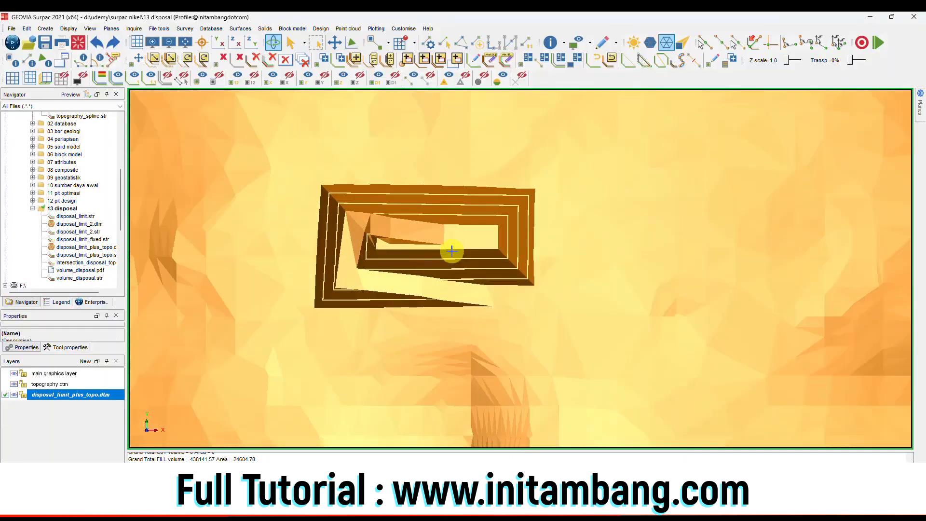
scroll(452, 251, "down", 3)
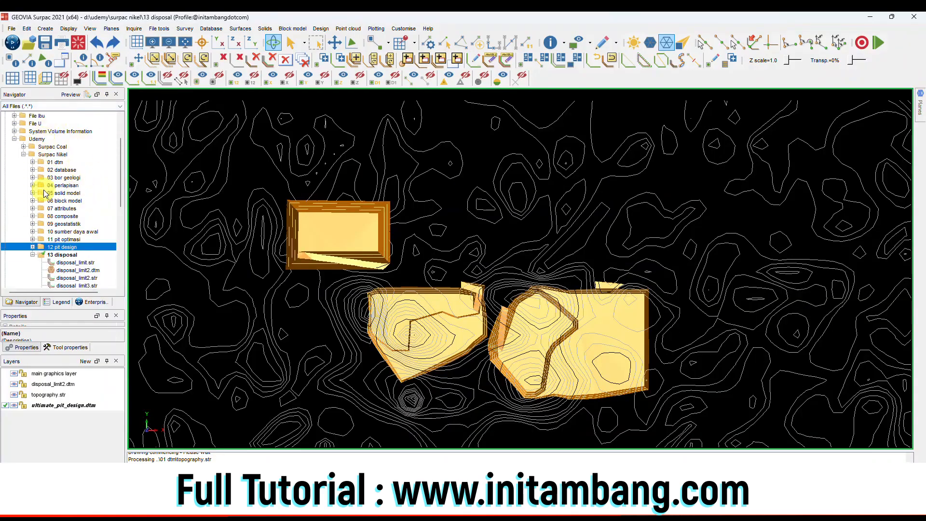
Create a folder named 14 stockpile inside the Surpac Nikel project folder
right_click(49, 155)
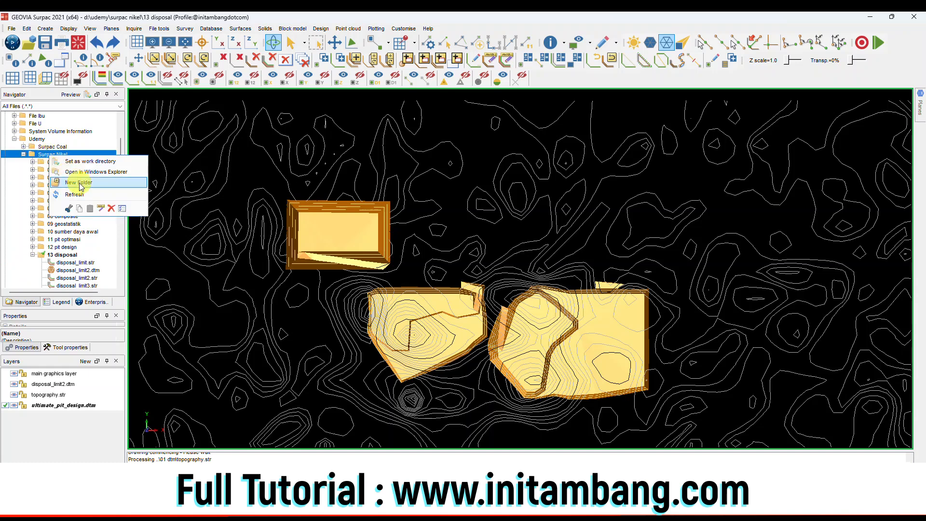
left_click(79, 183)
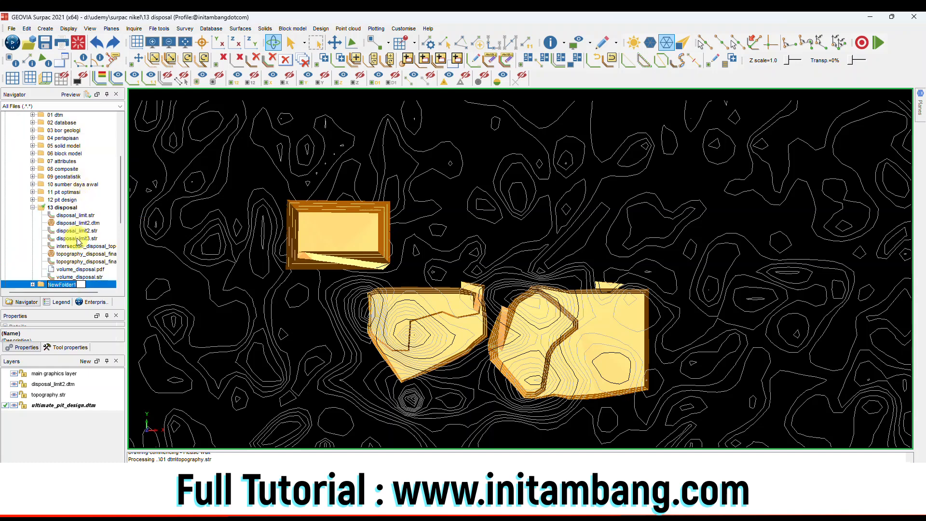
type("14 stockpile")
key("Return")
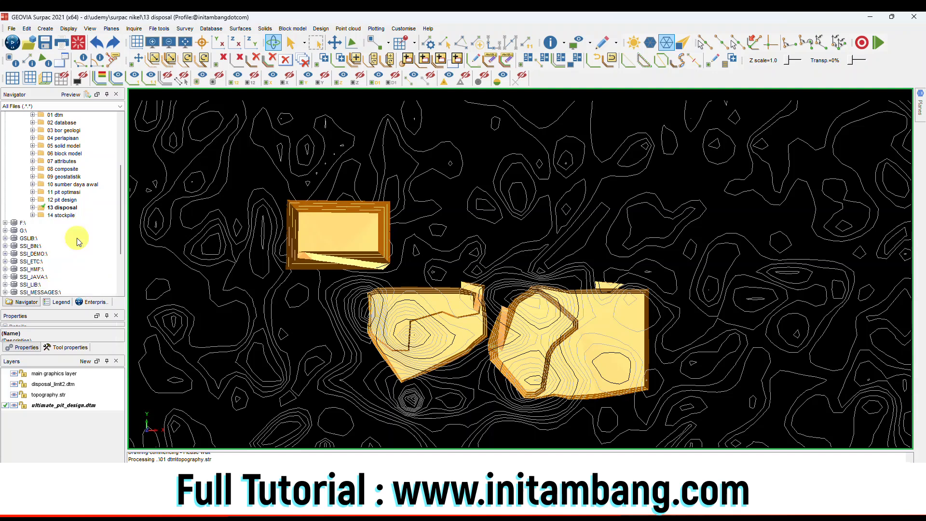
Set the 14 stockpile folder as the work directory and clear the graphics view
right_click(64, 215)
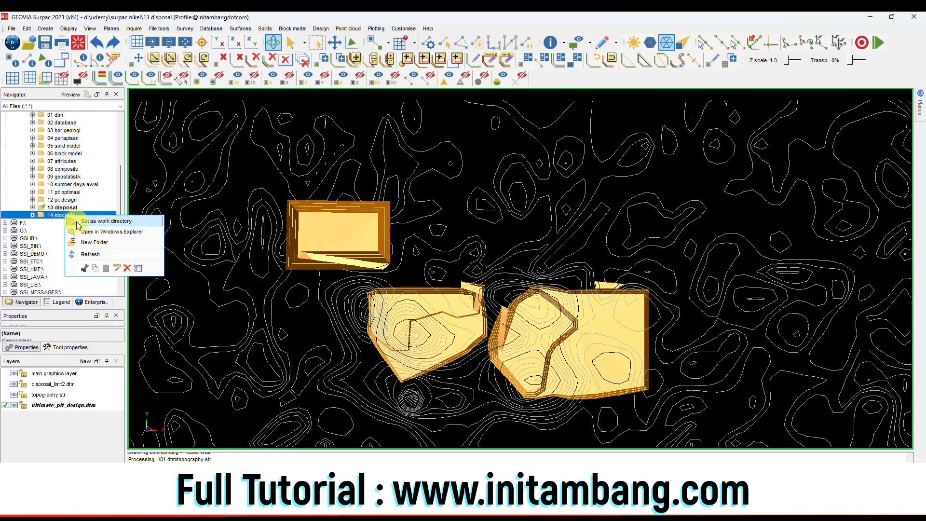
left_click(73, 218)
left_click(78, 42)
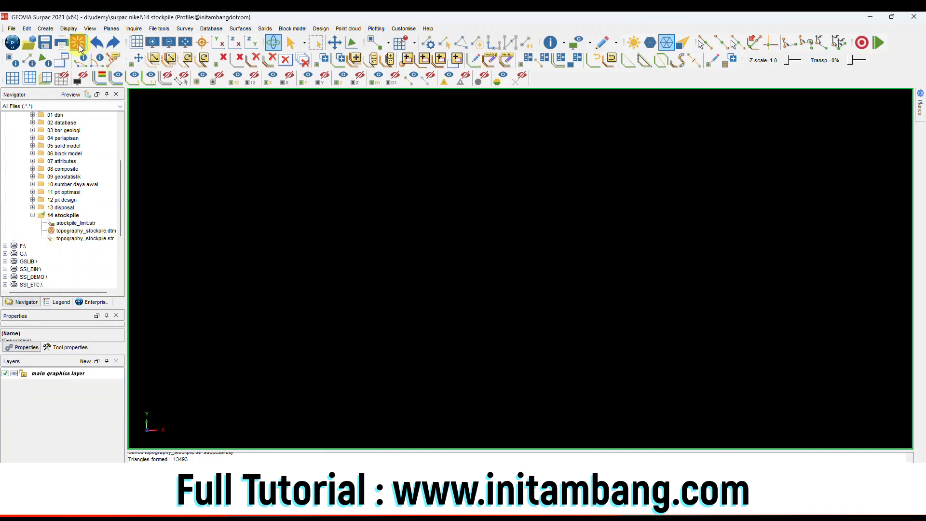
Open topography_stockpile.dtm and inspect the surface around the stockpile area
left_click(80, 231)
right_click(80, 231)
left_click(94, 236)
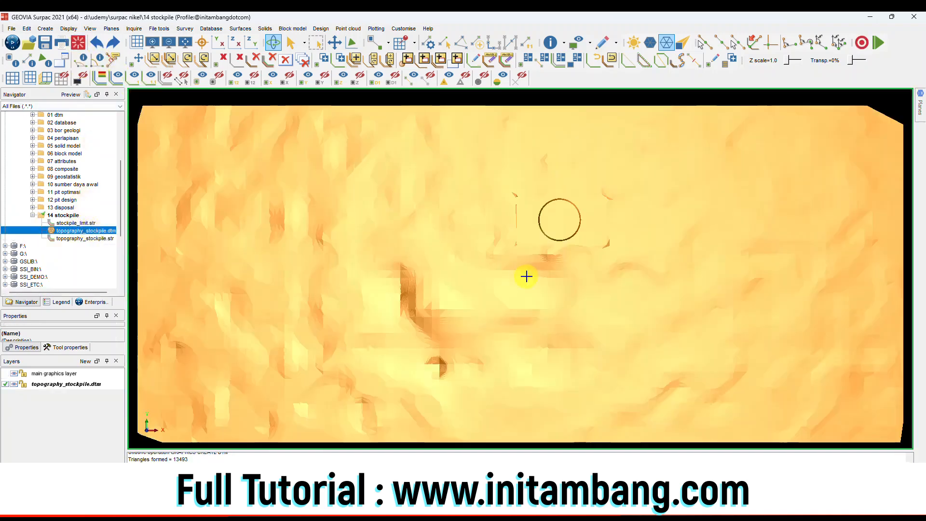
left_click_drag(572, 255, 540, 230)
scroll(629, 285, "up", 5)
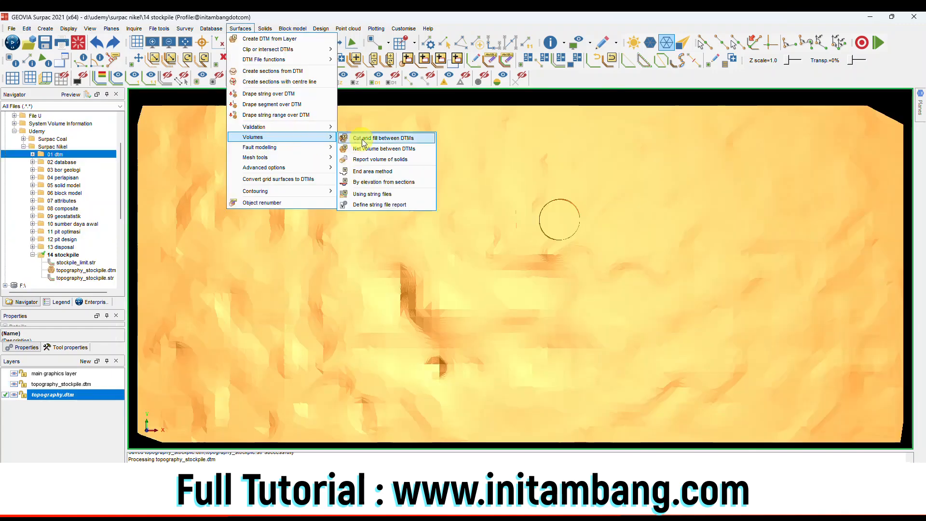
Calculate cut and fill between topography.dtm and topography_stockpile.dtm within stockpile_limit.str, reporting to volume_stockpile.pdf
left_click(361, 138)
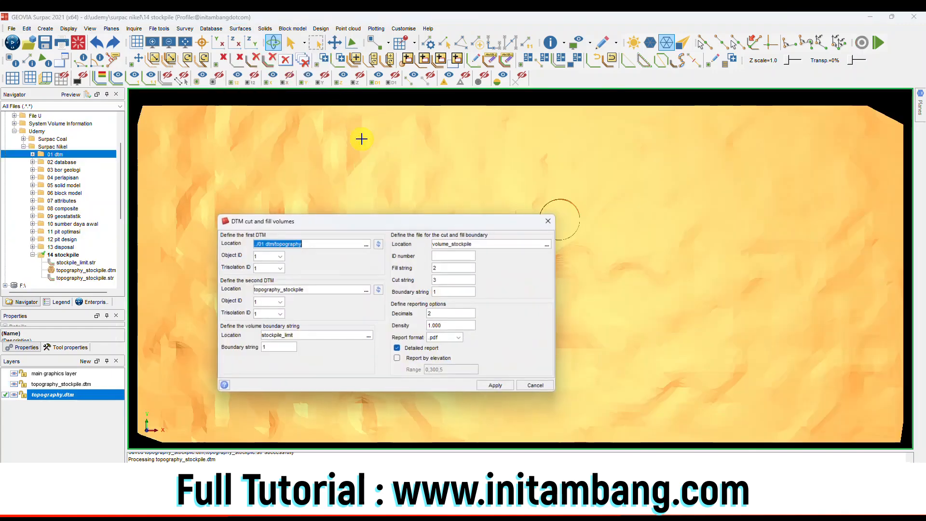
left_click(366, 245)
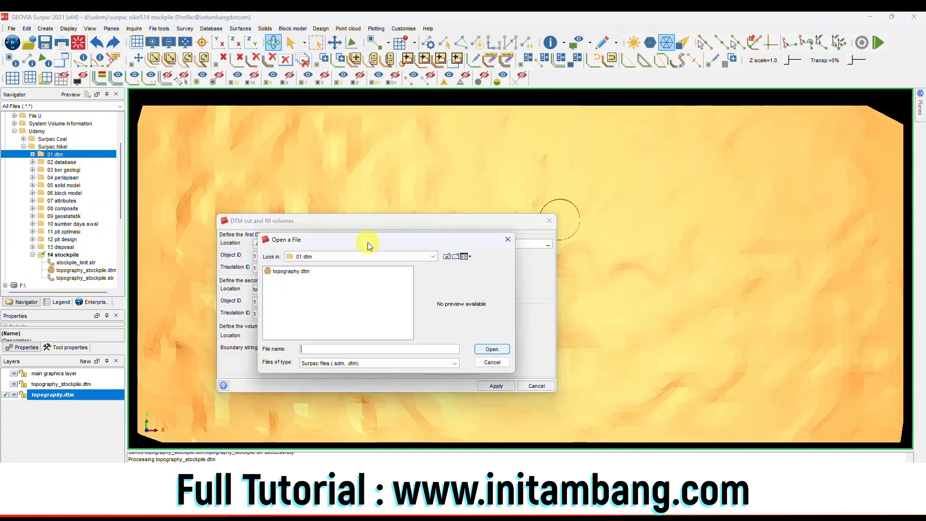
double_click(309, 272)
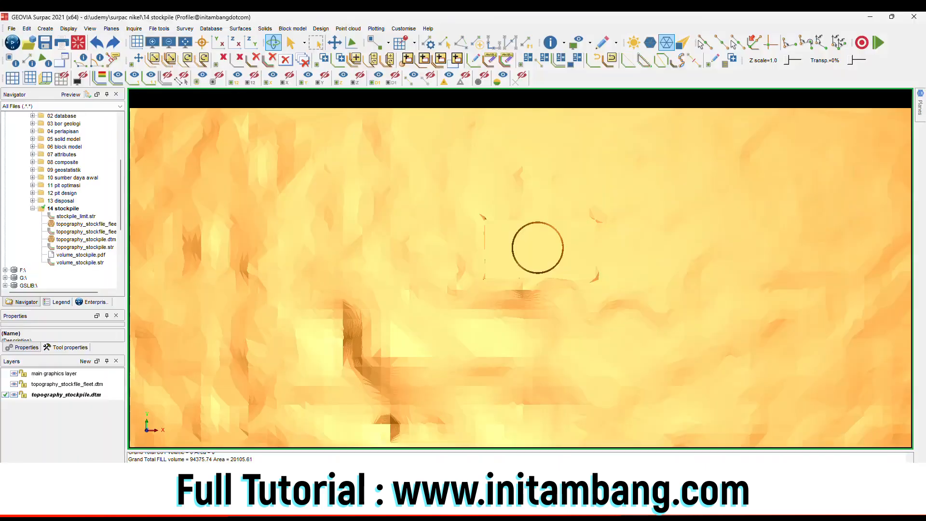
mouse_move(492, 252)
left_mouse_down()
mouse_move(529, 291)
mouse_move(519, 291)
left_mouse_up()
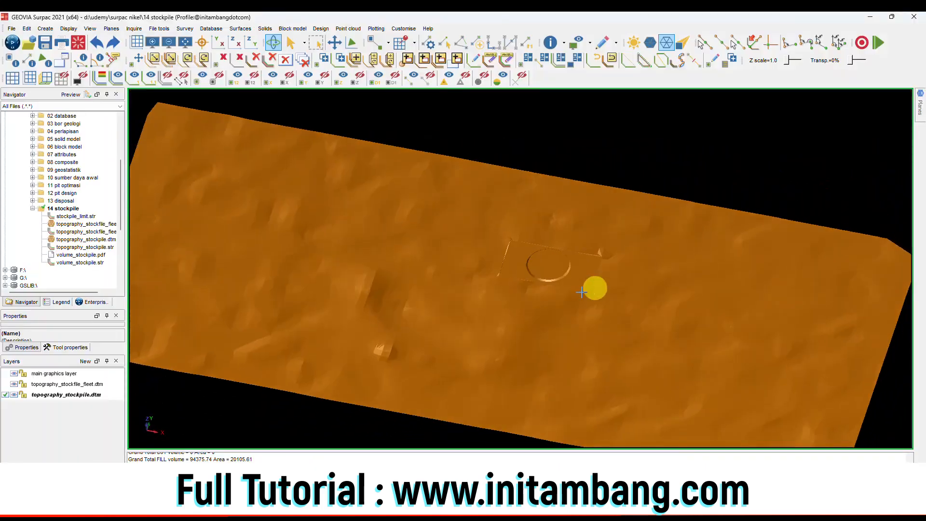
left_click_drag(552, 252, 545, 258)
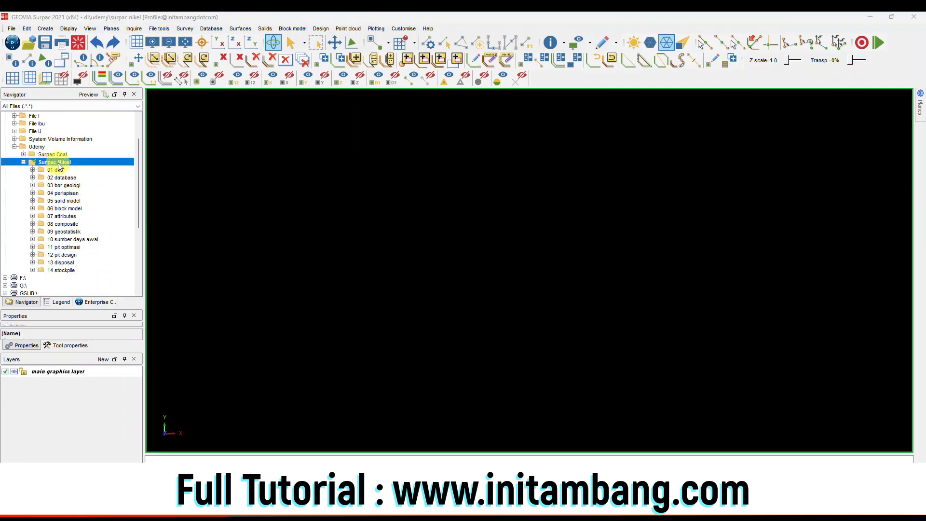
Create a folder named 15 jalan hauling inside Surpac Nikel and set it as the work directory
right_click(58, 167)
left_click(84, 192)
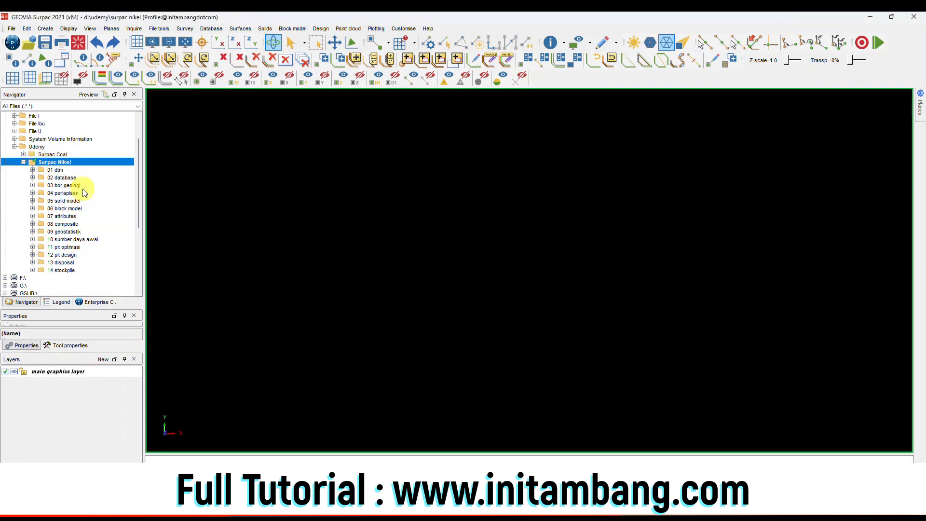
type("15")
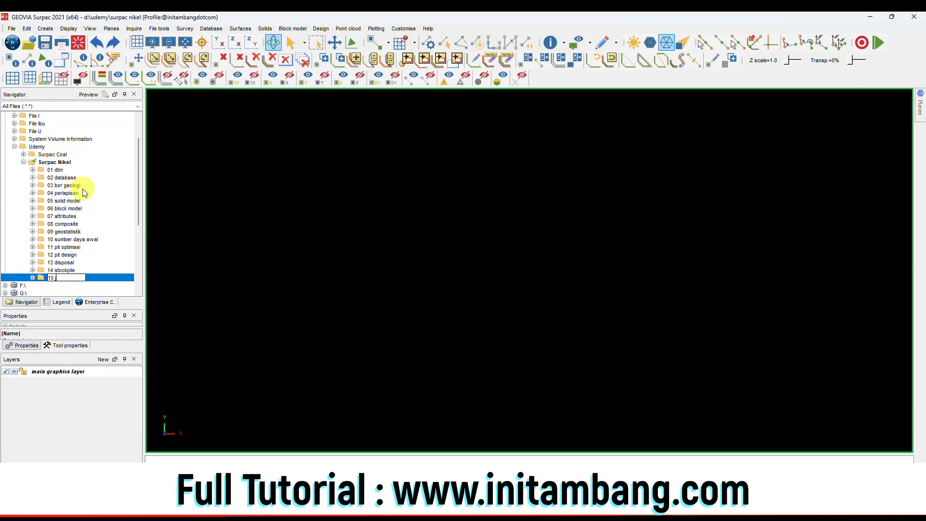
type(" jalan hauling")
key("Return")
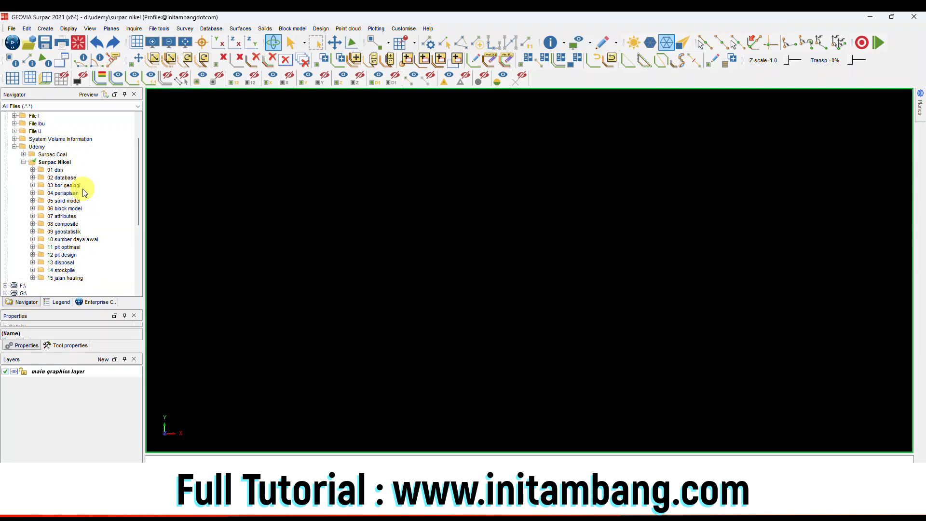
right_click(68, 278)
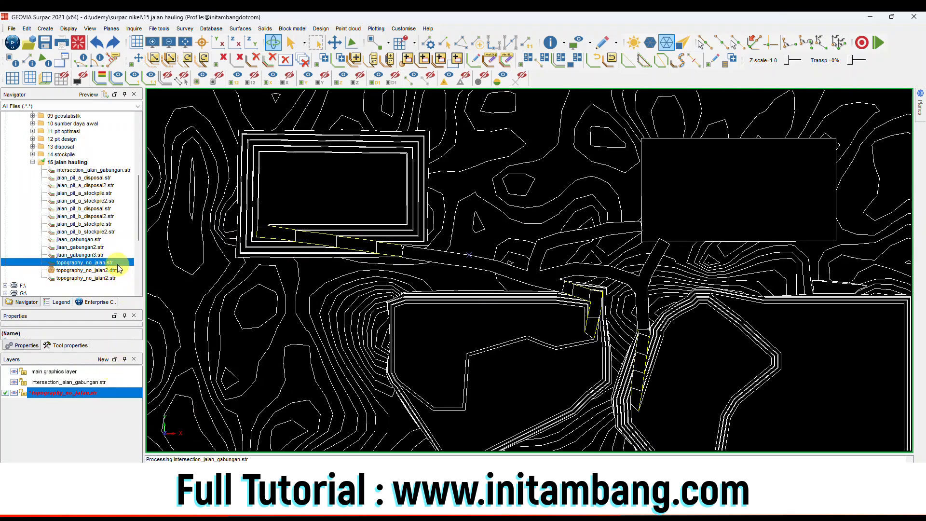
Load the combined haul road string file jlaan_gabungan3.str over the topography_no_jalan.str contours
left_click(92, 254)
left_click_drag(67, 259, 424, 248)
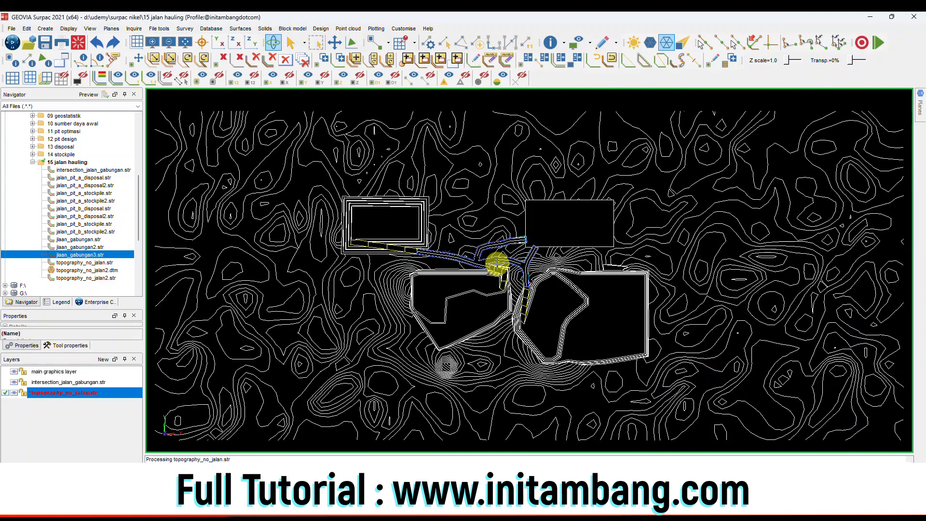
scroll(475, 254, "up", 8)
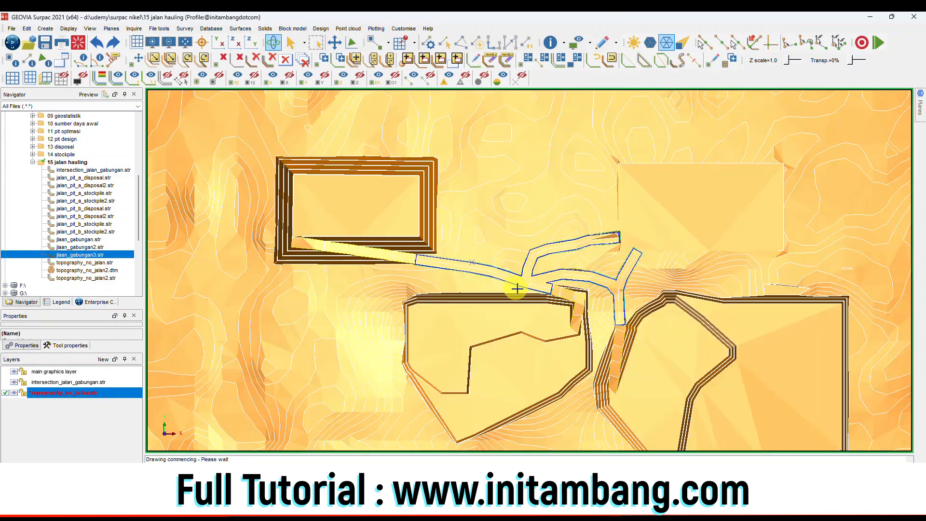
Examine how the combined haul road and its side slopes meet the topography between the pits, disposal and stockpile
left_click_drag(517, 290, 548, 252)
scroll(549, 252, "up", 6)
scroll(583, 207, "up", 10)
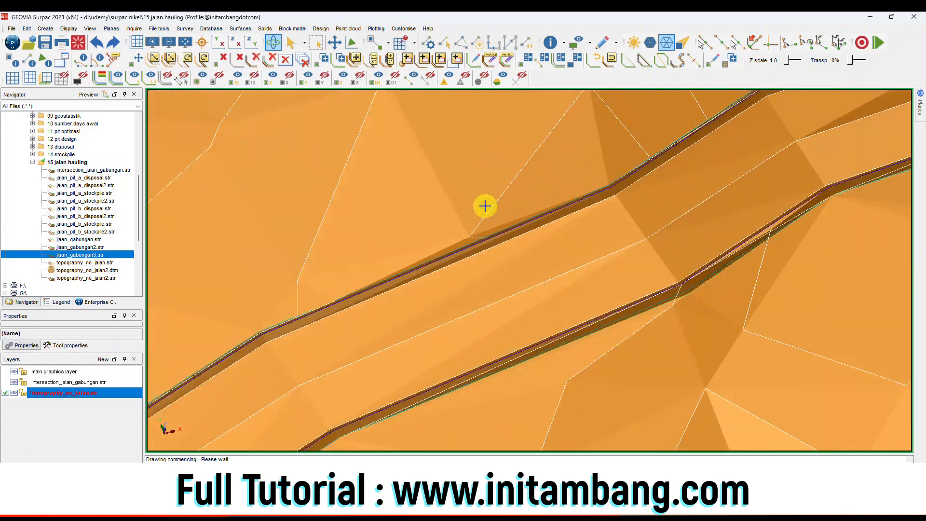
scroll(485, 206, "down", 8)
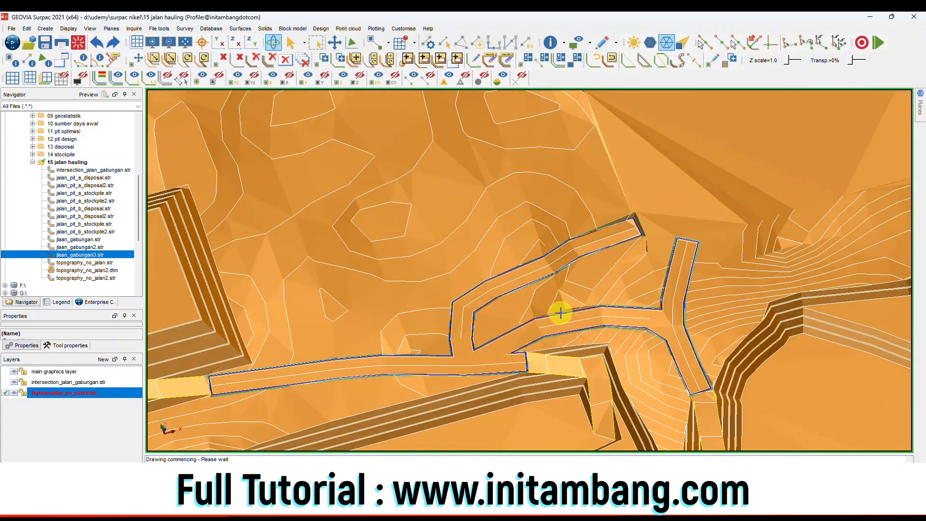
scroll(561, 313, "up", 8)
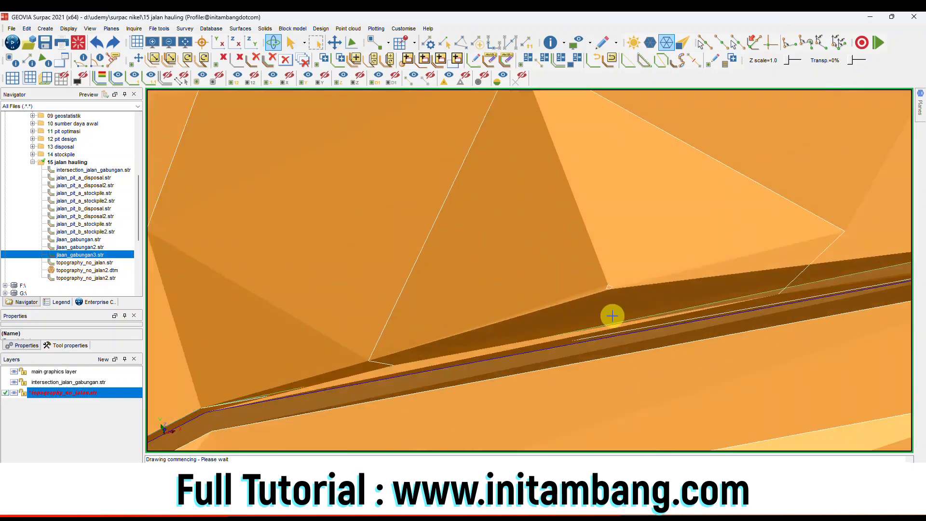
scroll(578, 323, "down", 10)
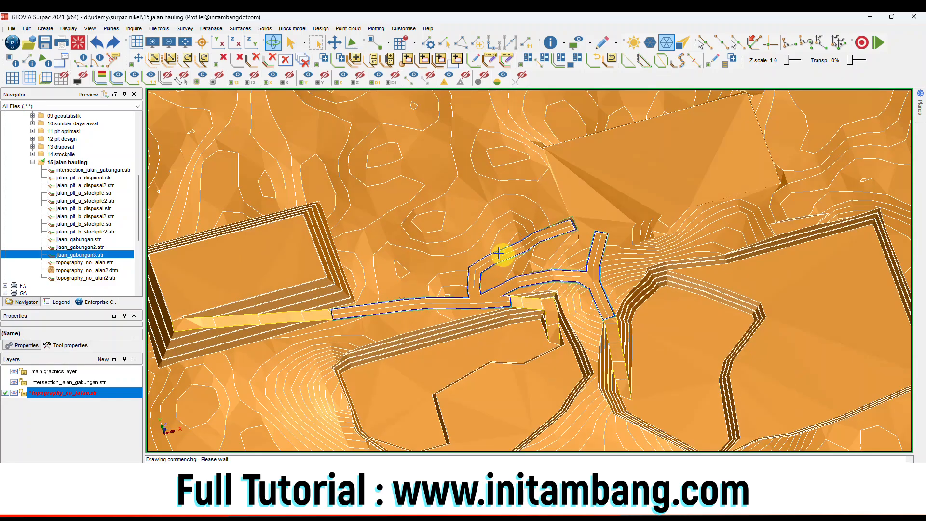
scroll(490, 248, "down", 2)
scroll(521, 243, "down", 2)
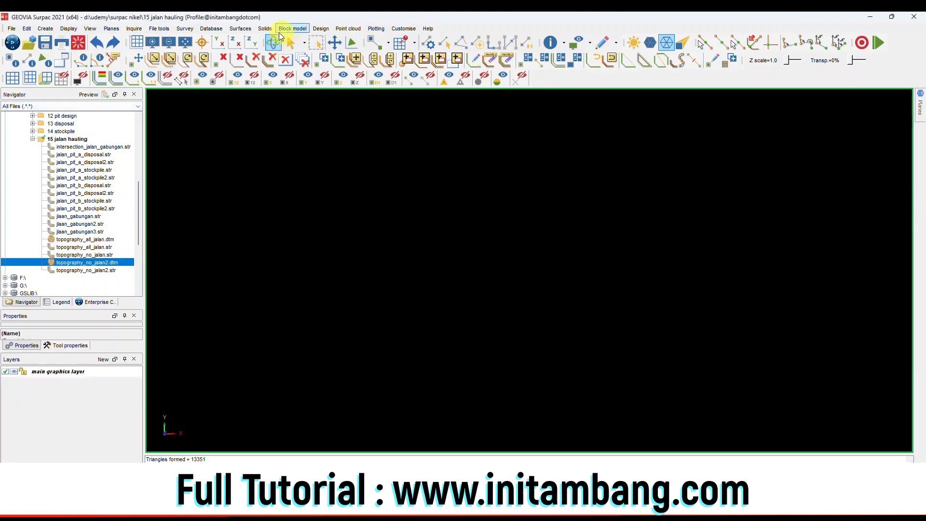
Start a cut and fill volume calculation between DTMs for the haul road
left_click(240, 29)
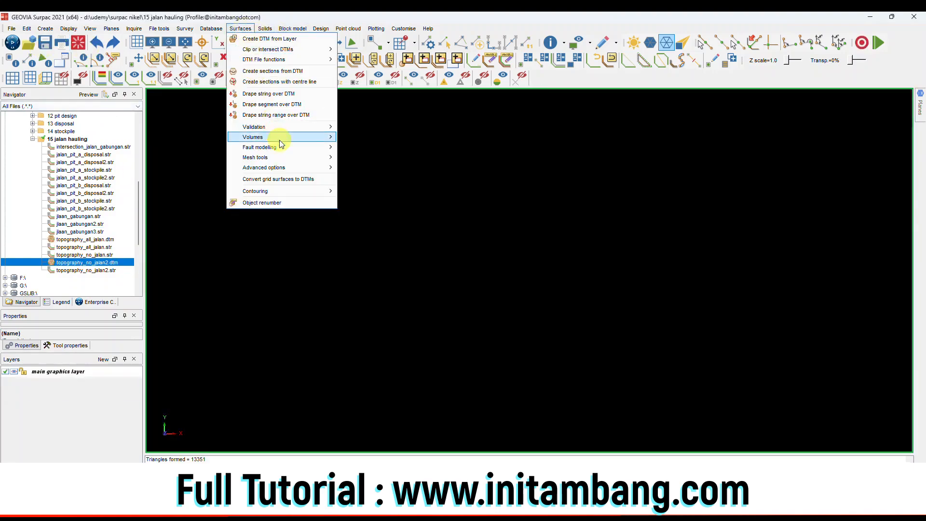
mouse_move(330, 140)
left_click(366, 137)
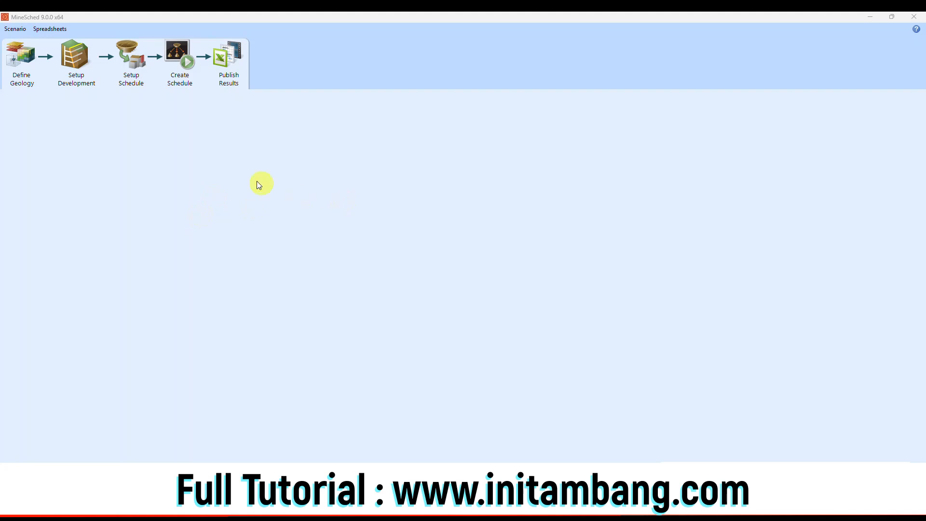
Switch to MineSched and set up a new scenario with the Surface configuration, named pit_nikel
left_click(15, 29)
left_click(18, 30)
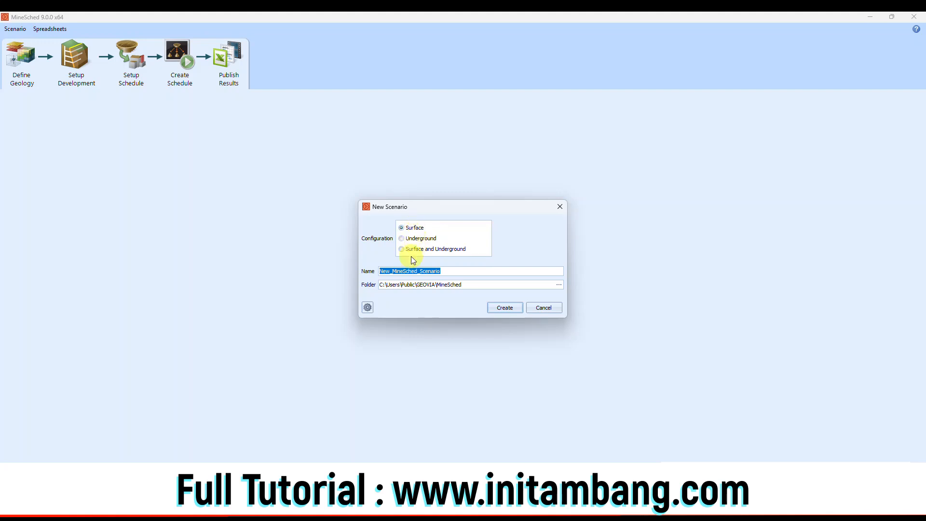
left_click(412, 231)
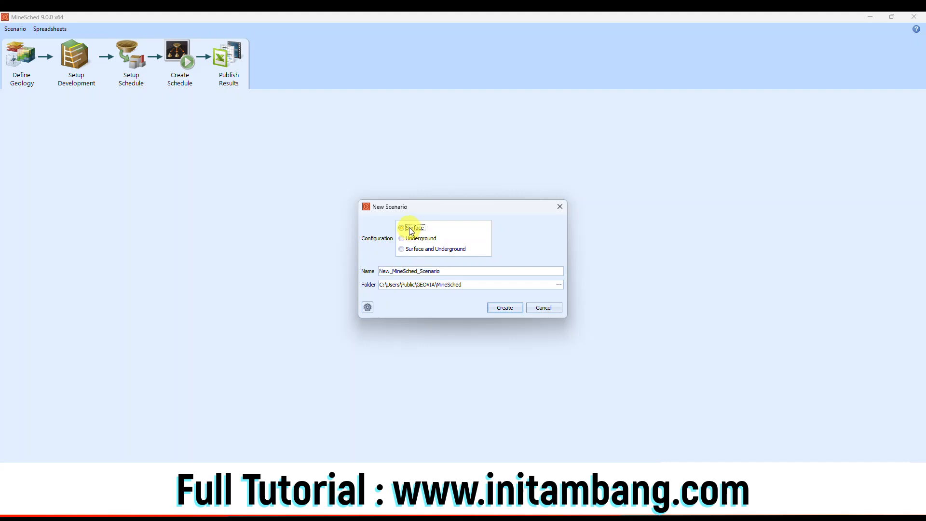
double_click(445, 269)
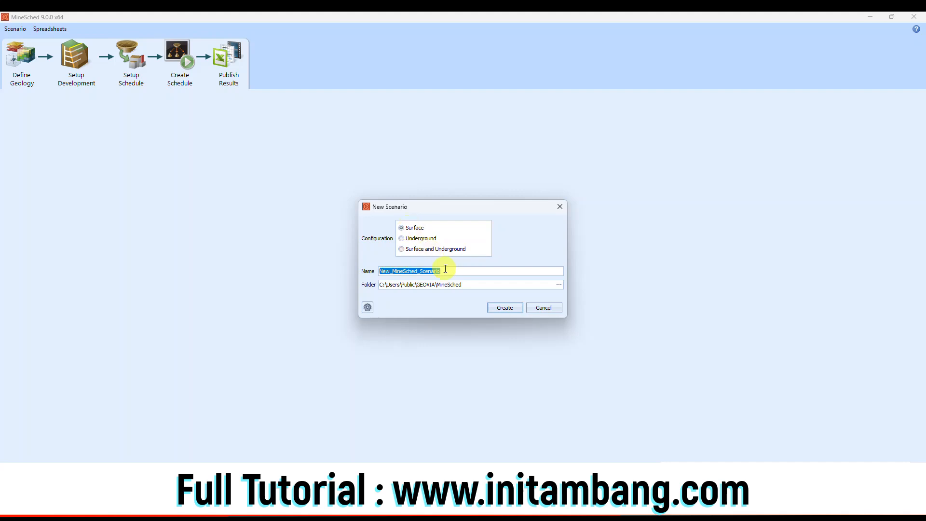
type("pit_")
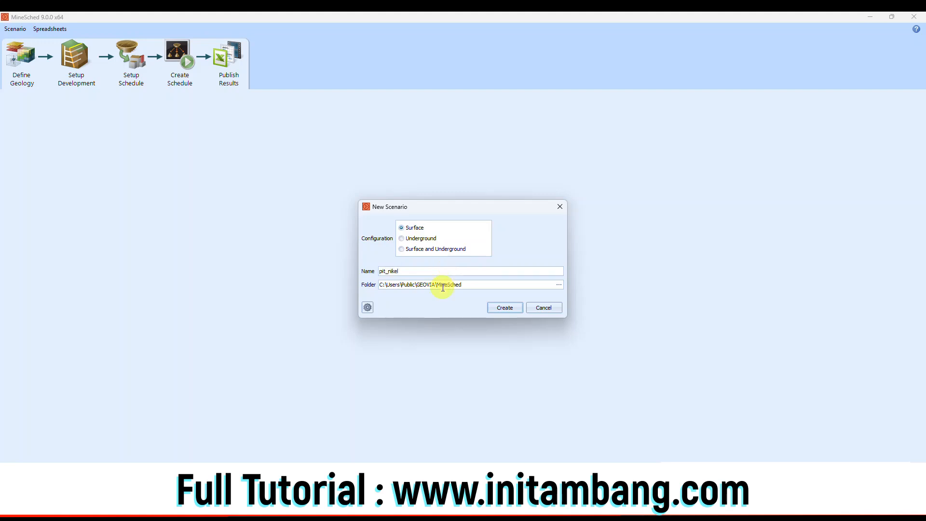
Set the scenario's folder to D:\Udemy\Surpac Nikel\16 minesched and create the scenario
left_click(558, 283)
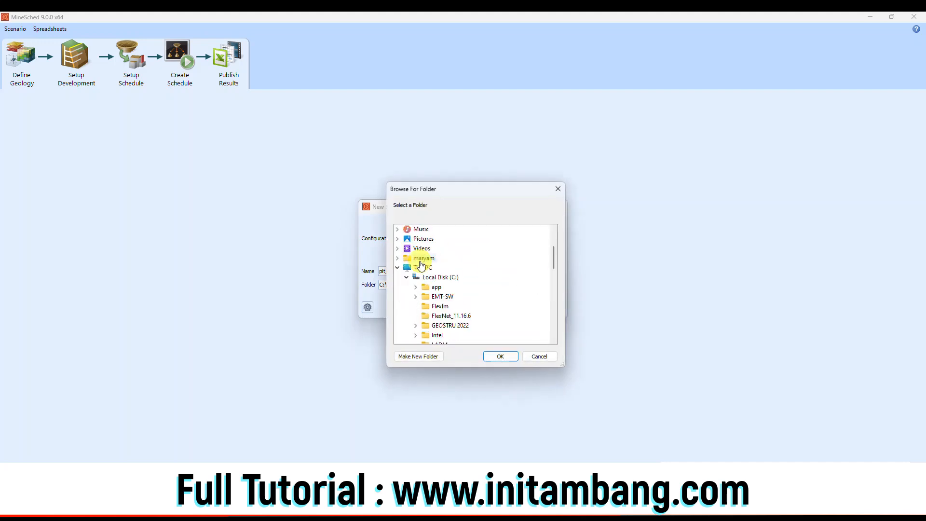
left_click(415, 278)
double_click(436, 287)
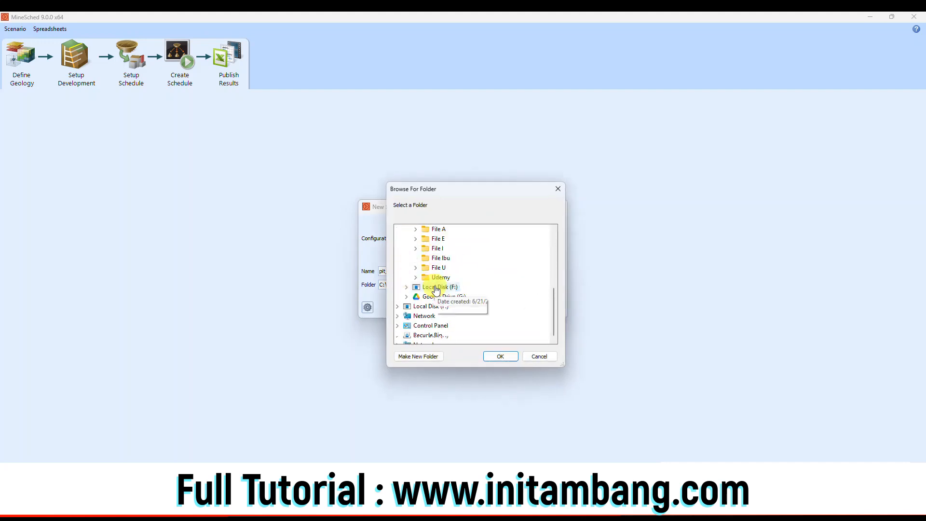
double_click(439, 268)
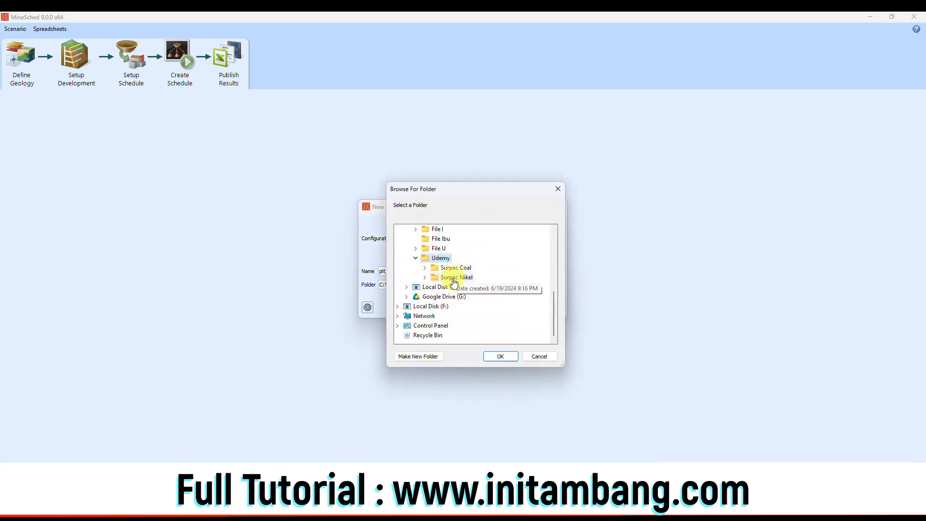
double_click(444, 277)
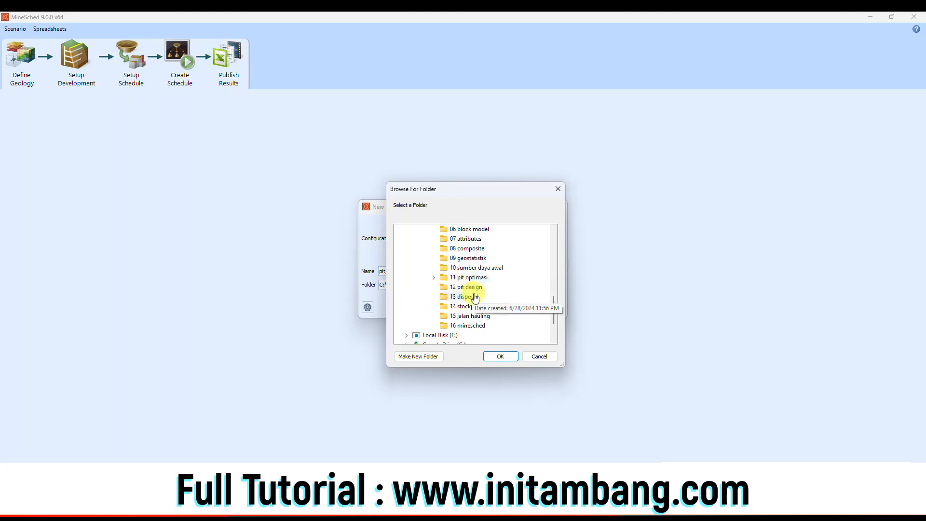
left_click(472, 326)
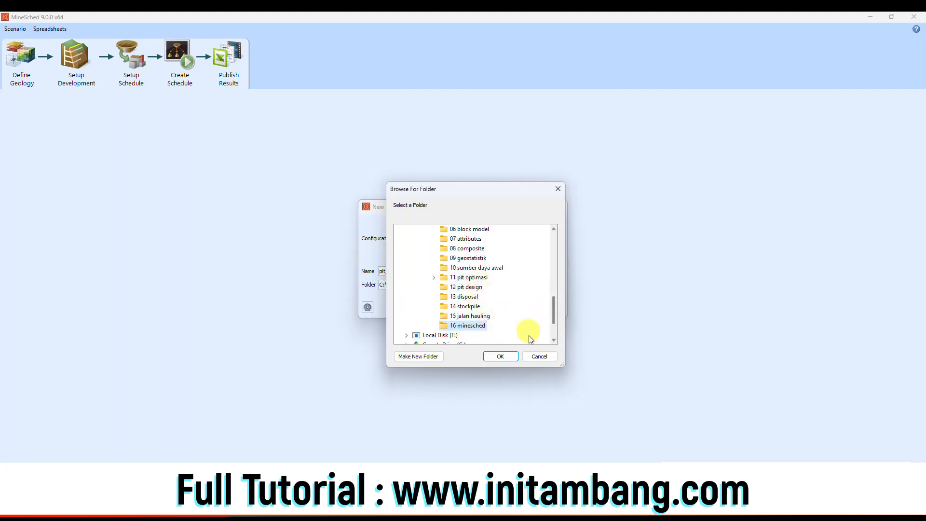
left_click(500, 356)
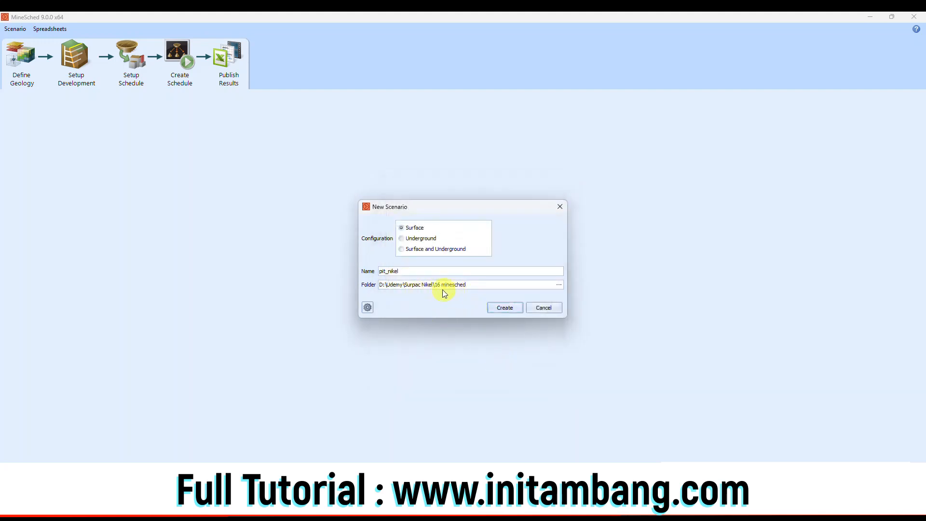
left_click(504, 308)
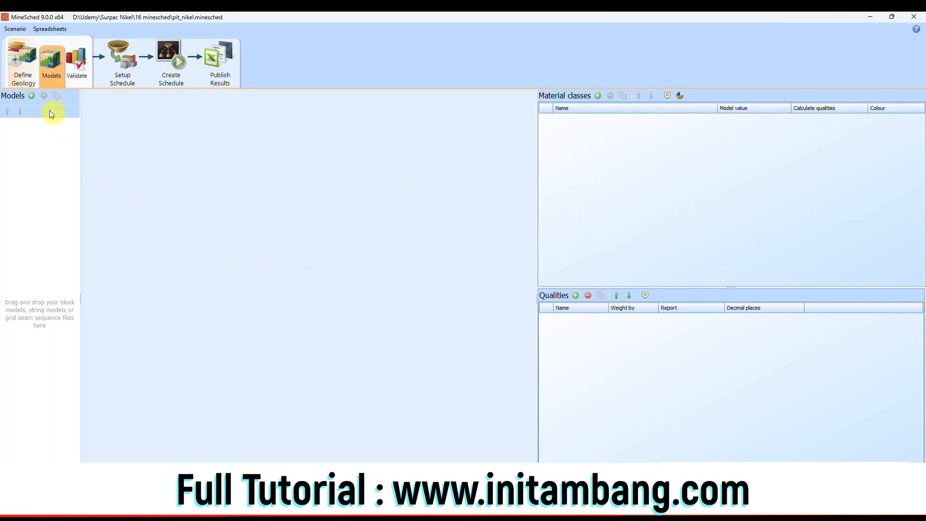
Add model_pit.mdl from the 16 minesched folder as a geology model of the scenario
left_click(31, 97)
scroll(154, 143, "down", 2)
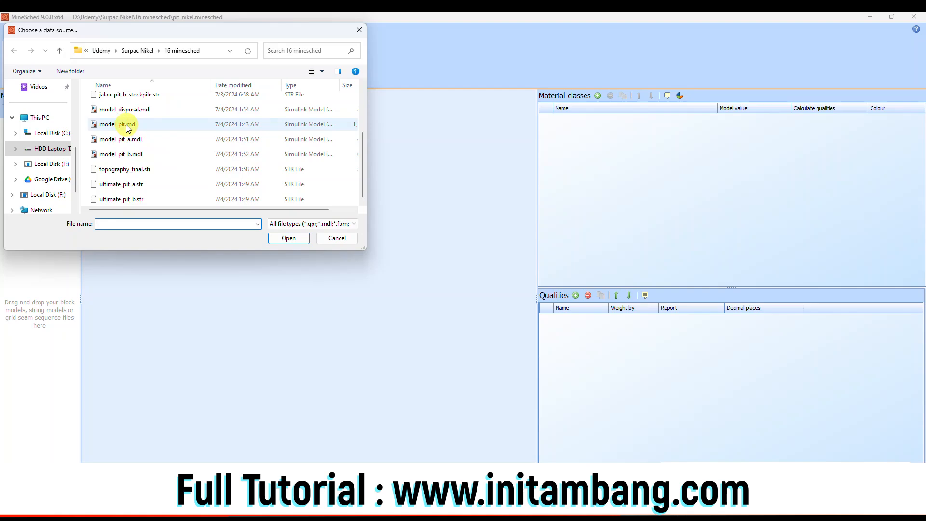
double_click(128, 125)
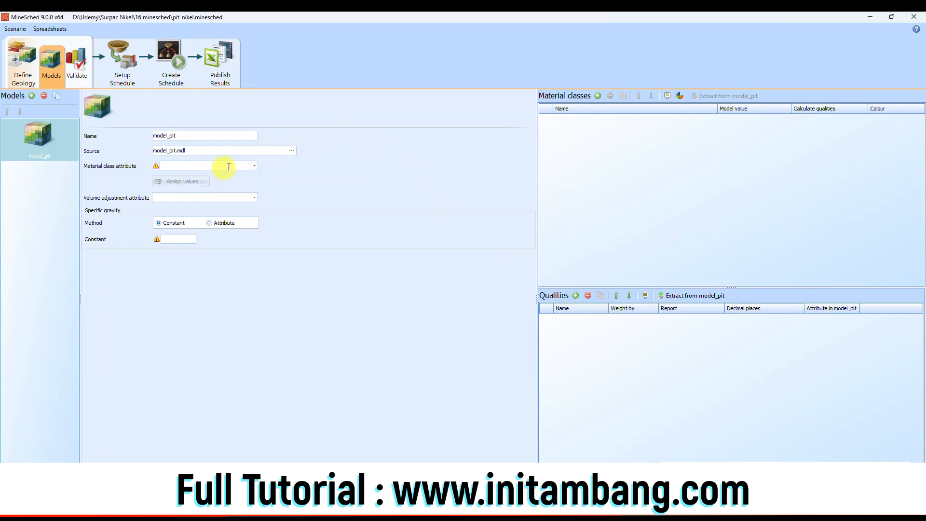
Extract the attributes of model_pit, then set material as its material class attribute and densitas as its specific gravity attribute
left_click(243, 166)
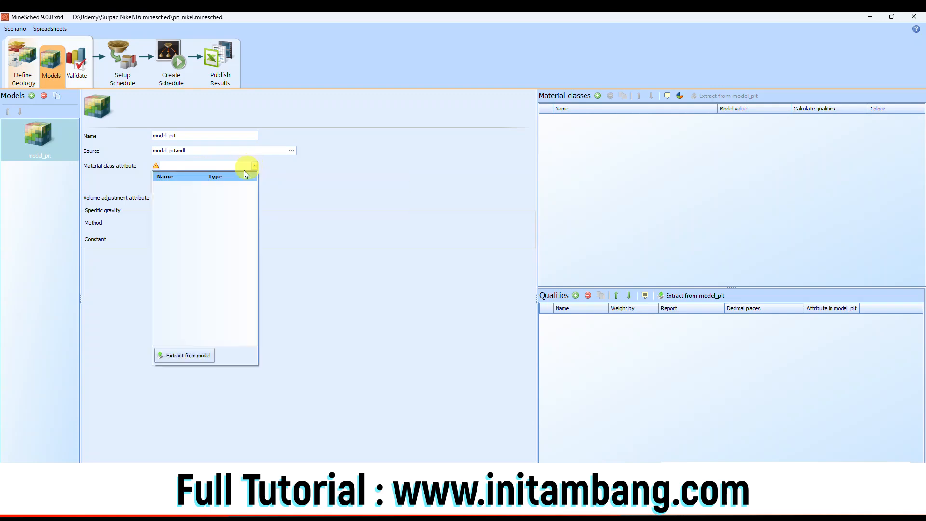
left_click(186, 356)
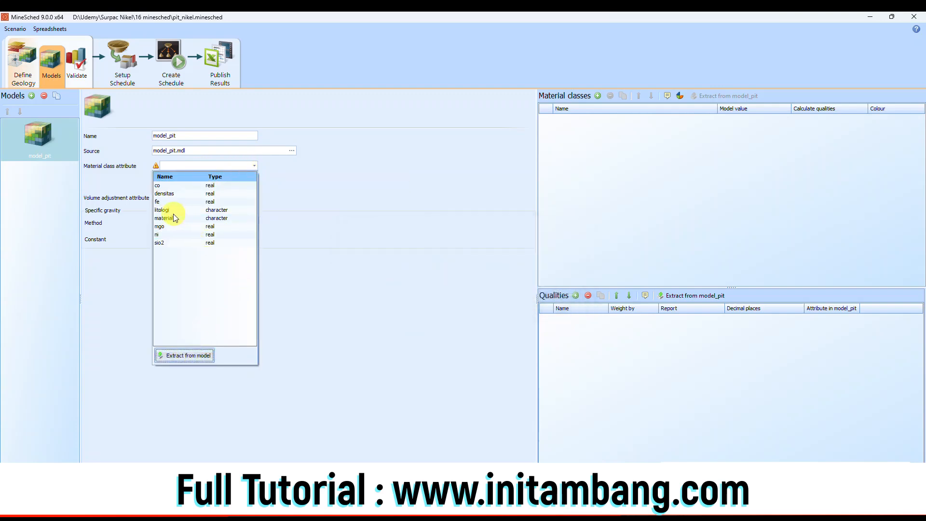
left_click(166, 218)
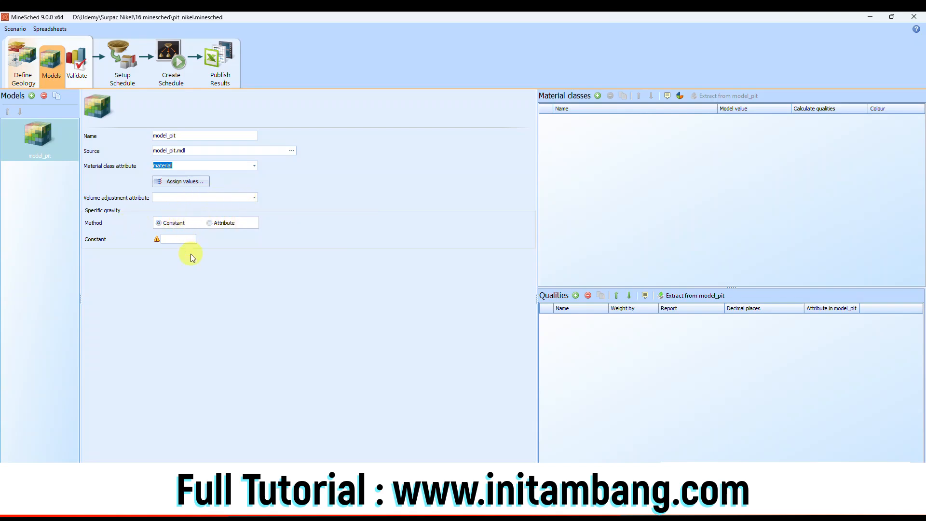
left_click(176, 224)
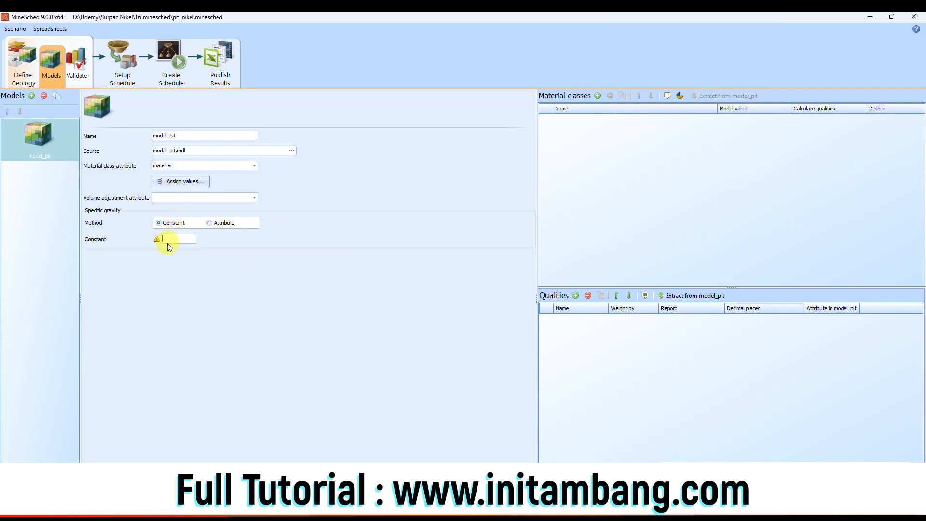
left_click(211, 224)
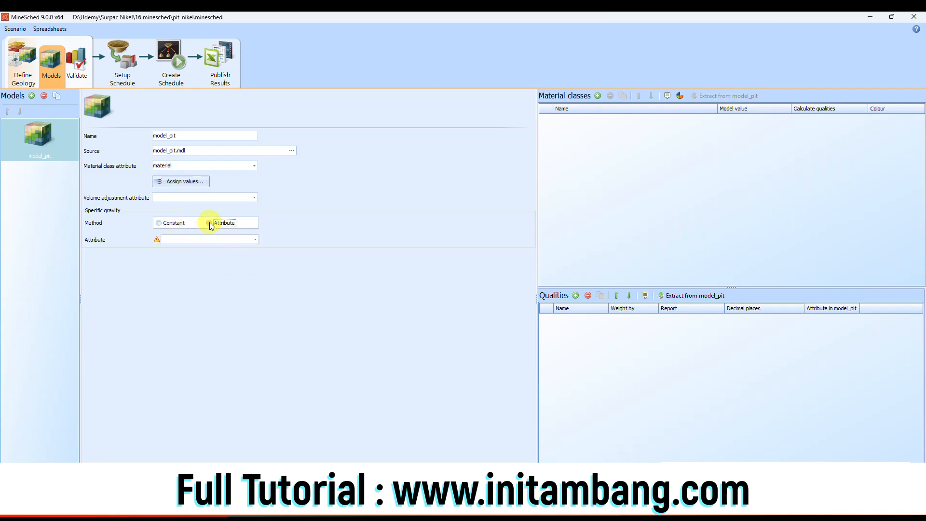
left_click(254, 240)
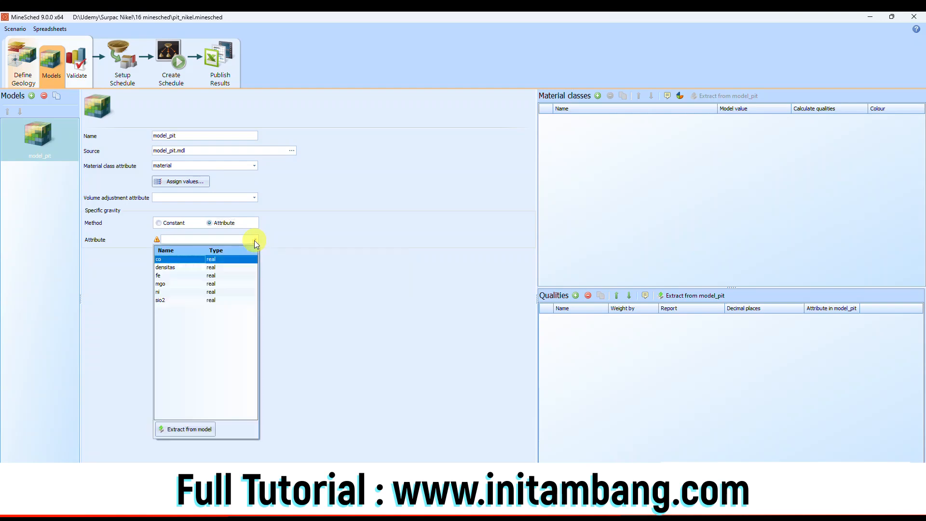
left_click(184, 269)
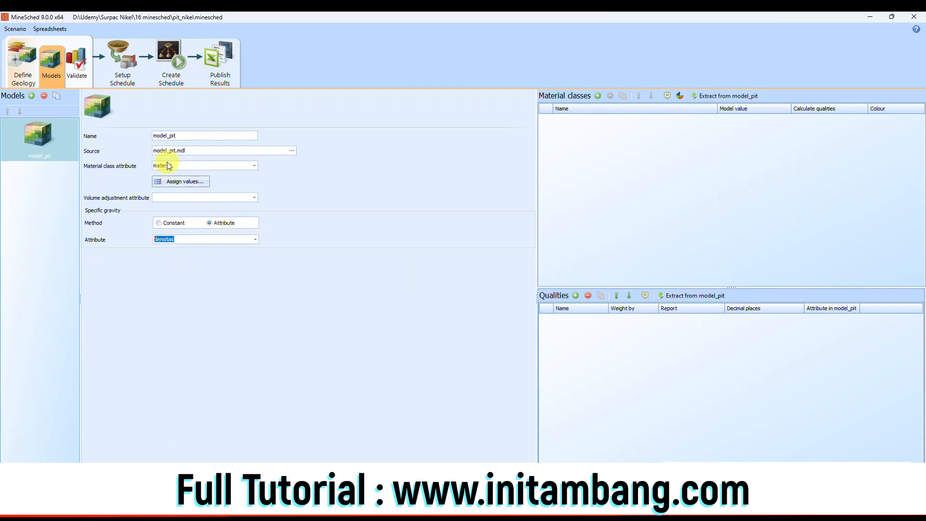
Extract the material classes from model_pit and colour nikel_ore green and waste red
left_click(714, 100)
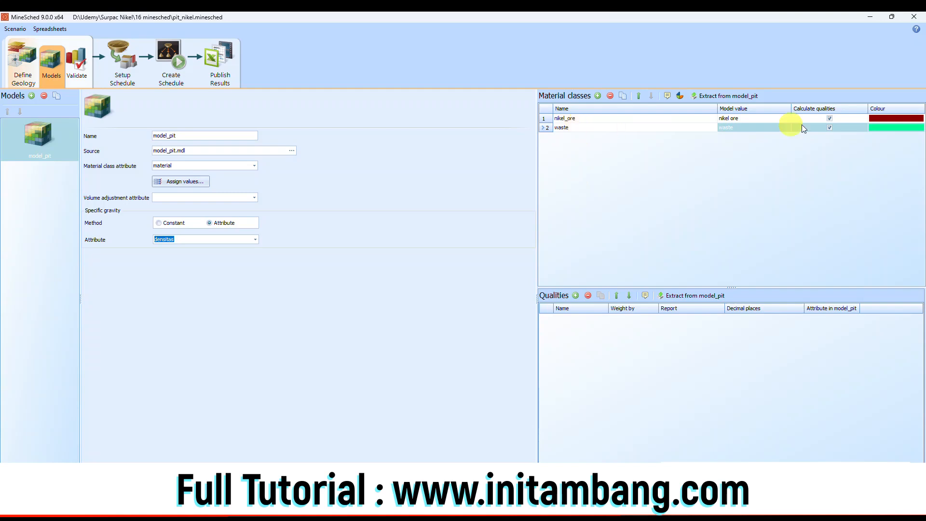
left_click(891, 118)
left_click(892, 118)
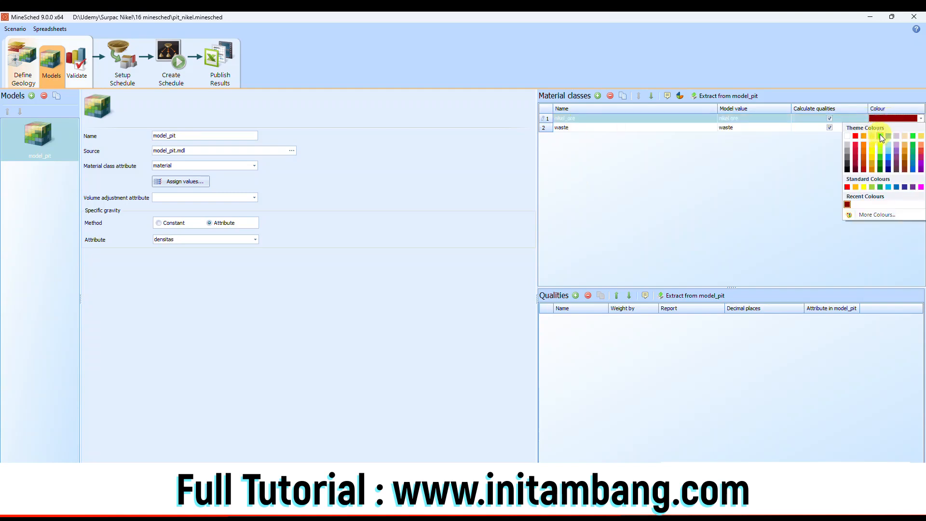
left_click(880, 135)
left_click(881, 127)
left_click(881, 127)
left_click(856, 145)
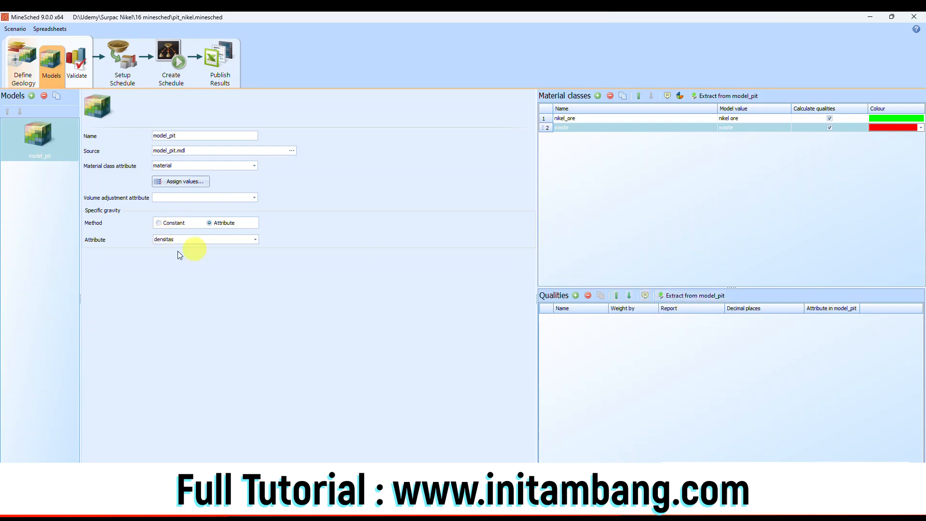
Extract the qualities from model_pit and remove densitas from the list
left_click(708, 295)
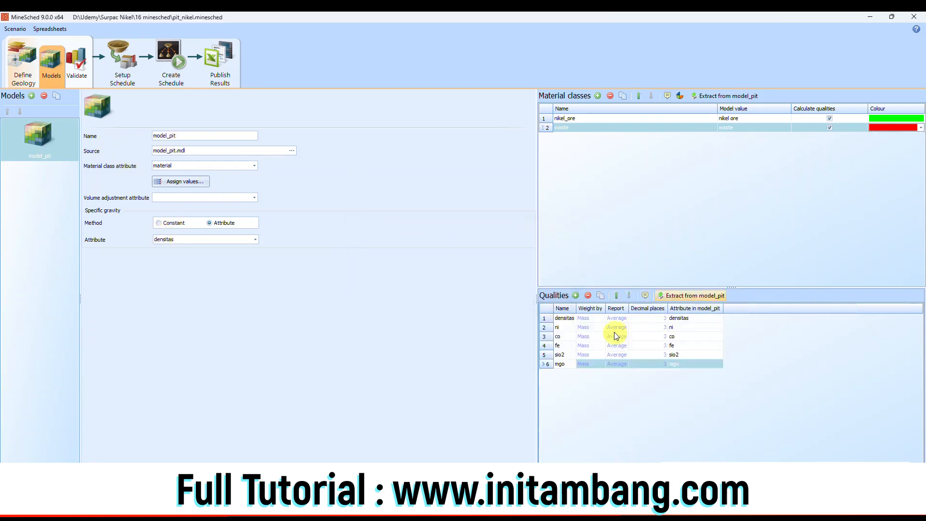
left_click(552, 317)
left_click(588, 296)
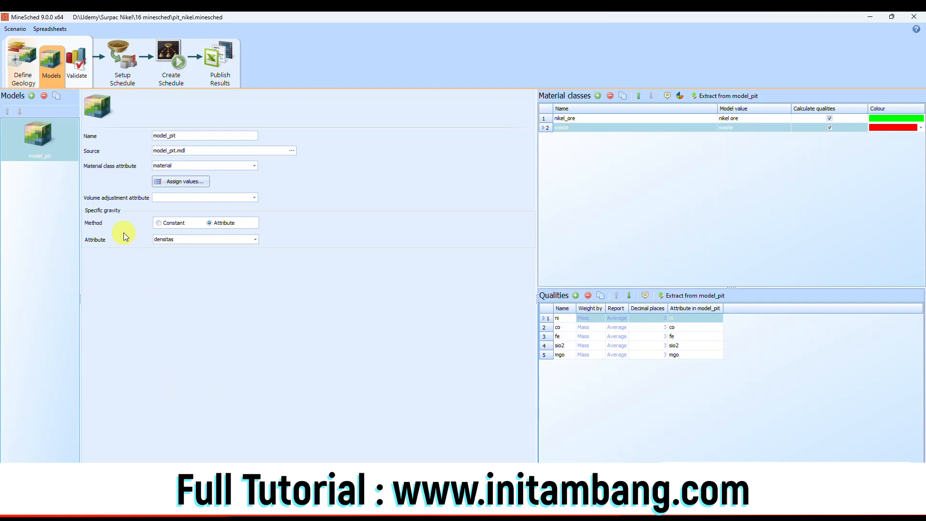
Validate model_pit by examining the volume, mass and quality charts for each material class
left_click(80, 66)
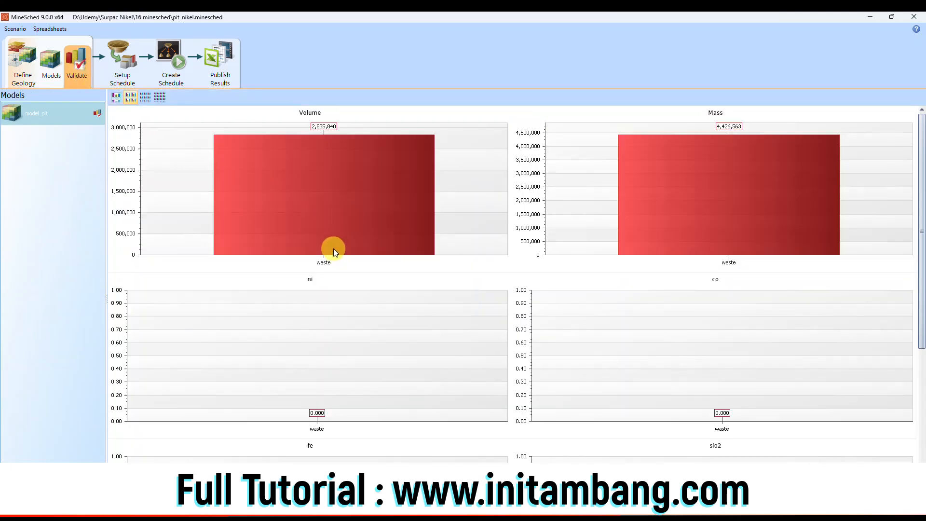
left_click(47, 67)
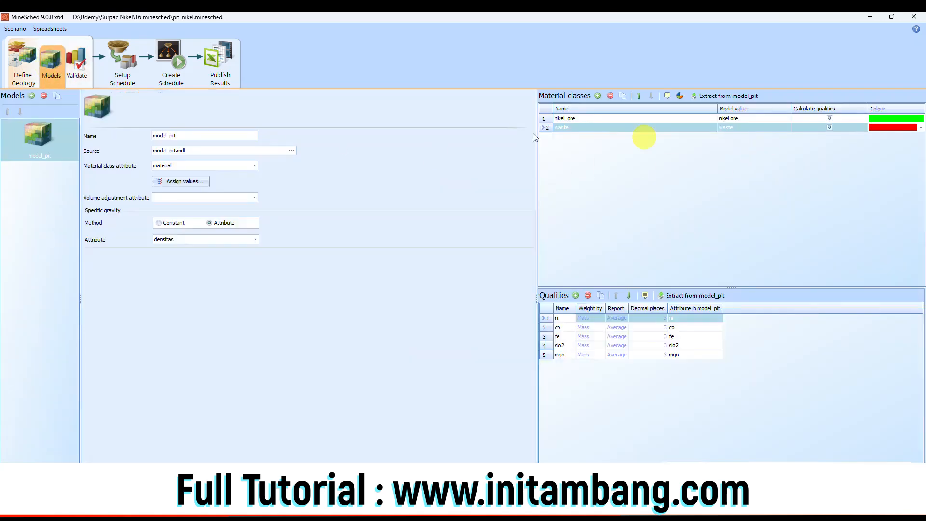
left_click(79, 78)
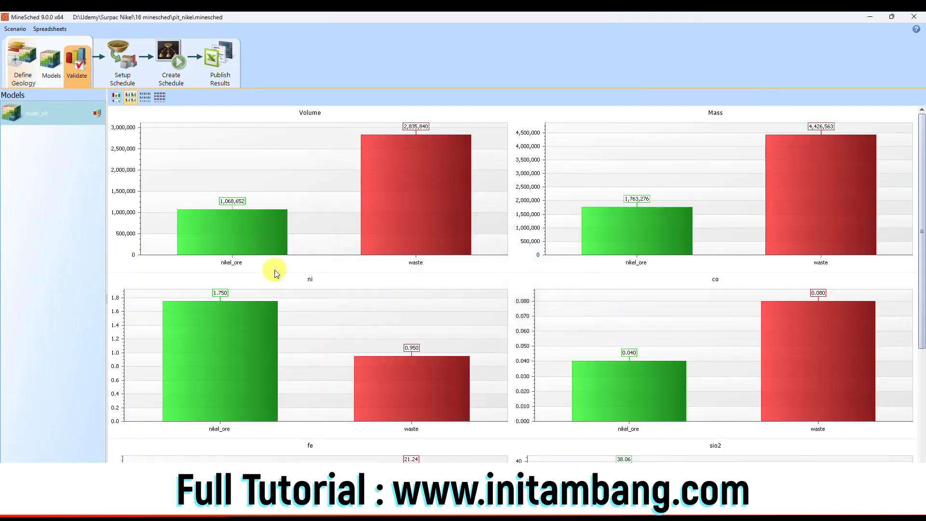
left_click(159, 98)
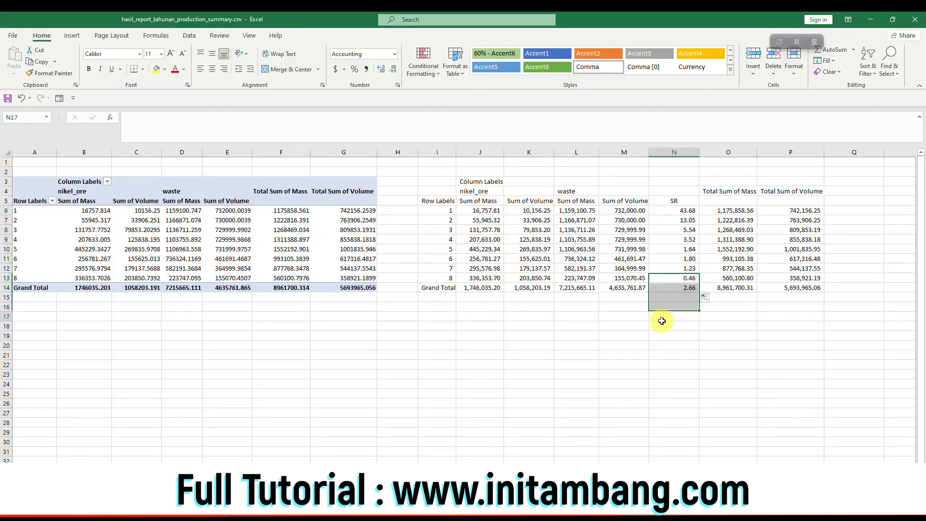
In Excel, review the SR values by period and the grand totals of nikel_ore mass and volume
left_click(662, 321)
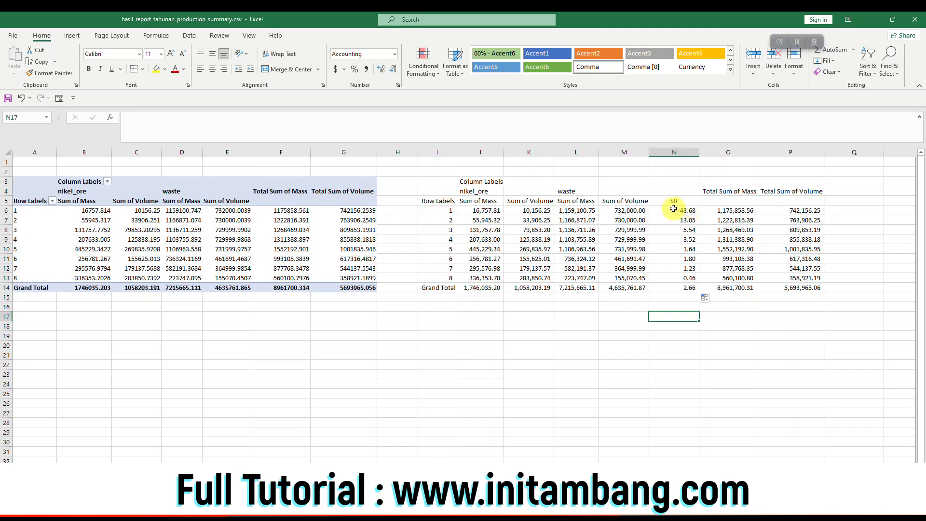
left_click(676, 280)
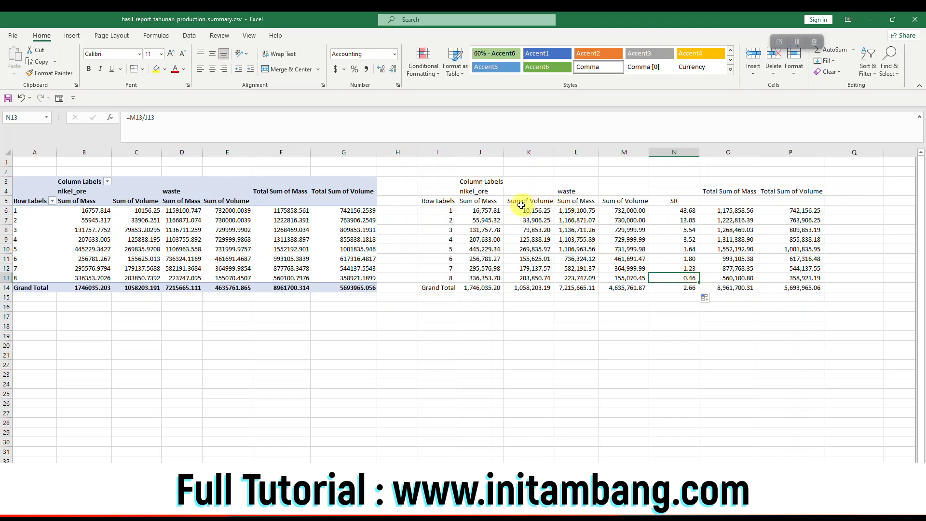
left_click(481, 287)
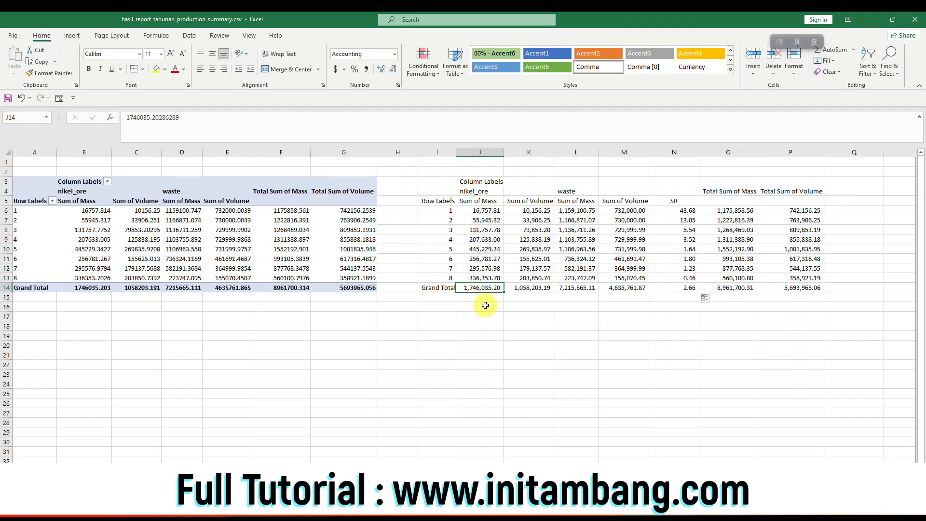
left_click(523, 289)
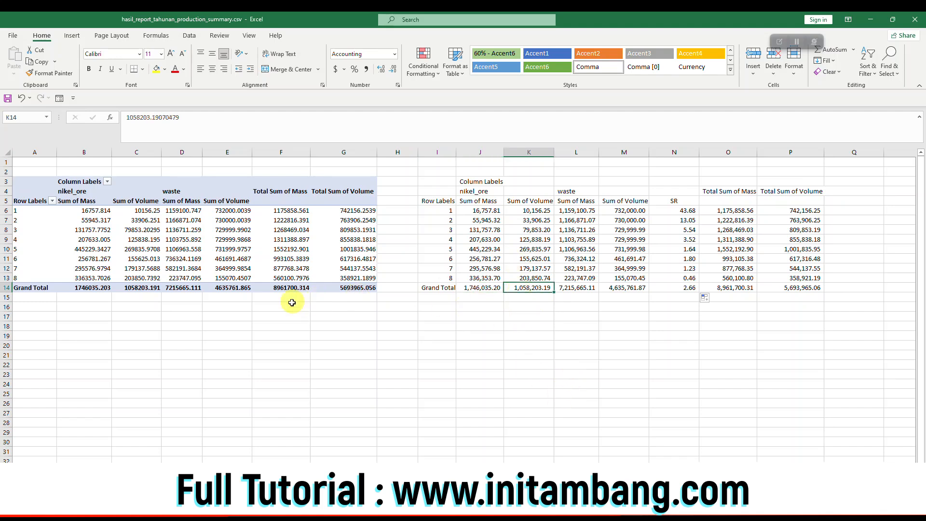
Make the SR column bold from its header in N5 to the grand total in N14
left_click_drag(445, 184, 808, 285)
left_click(673, 200)
left_click_drag(673, 200, 684, 288)
key("ctrl+b")
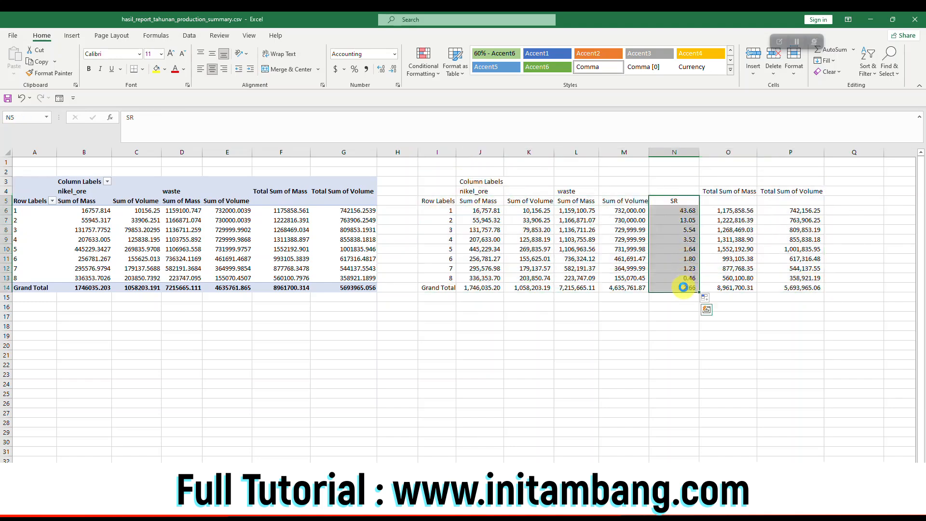
left_click(681, 307)
left_click_drag(686, 201, 684, 288)
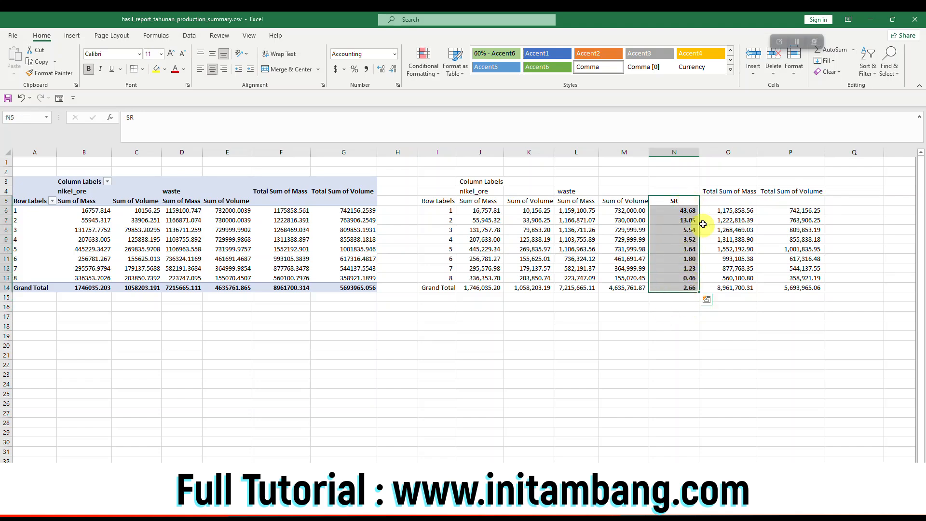
left_click(671, 210)
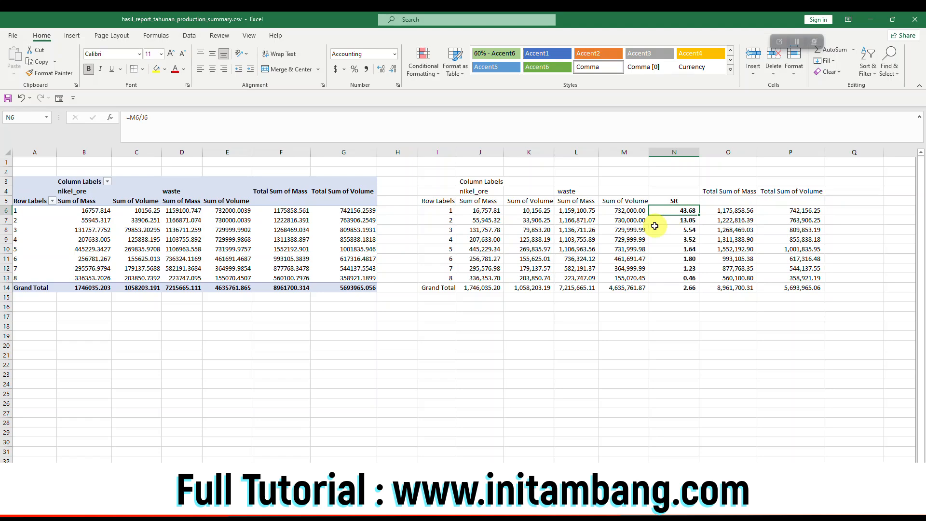
Switch to MineSched, set the haulage export folder to hasil and create the detailed haulage reports
left_click(540, 503)
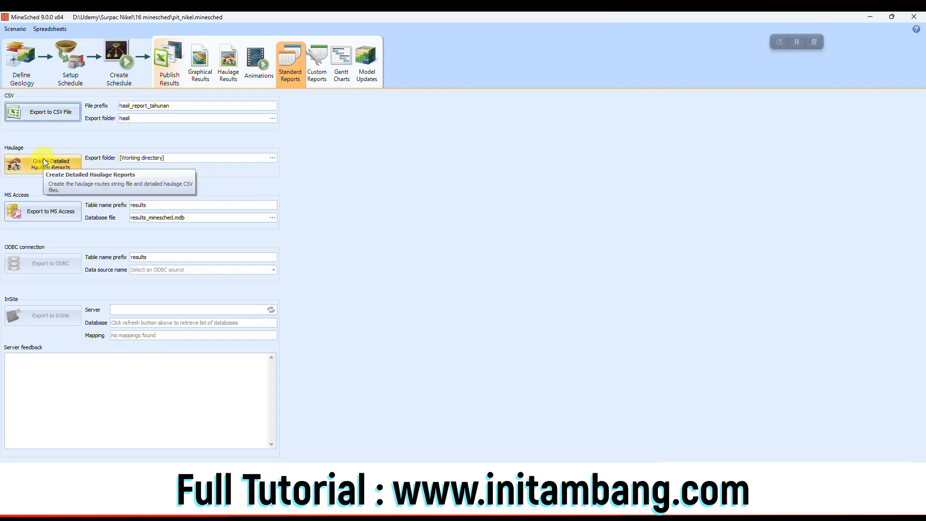
left_click(272, 158)
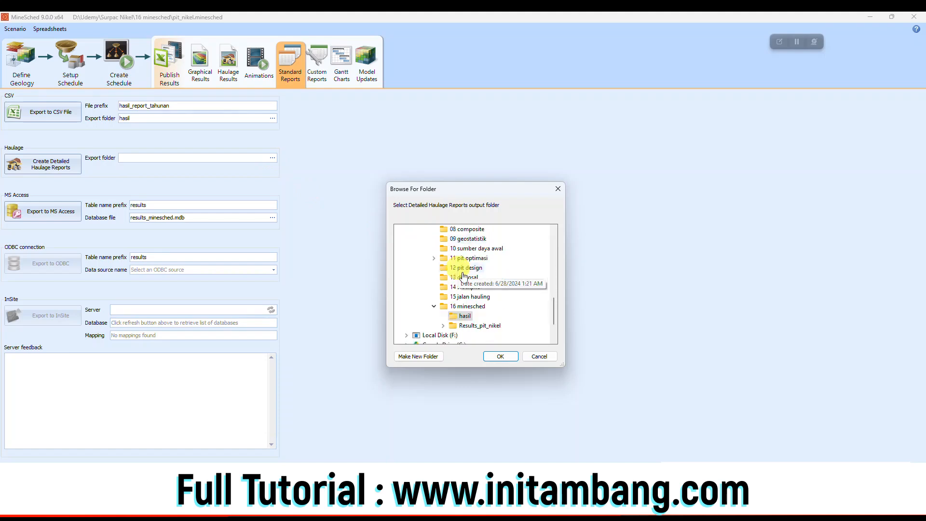
left_click(502, 358)
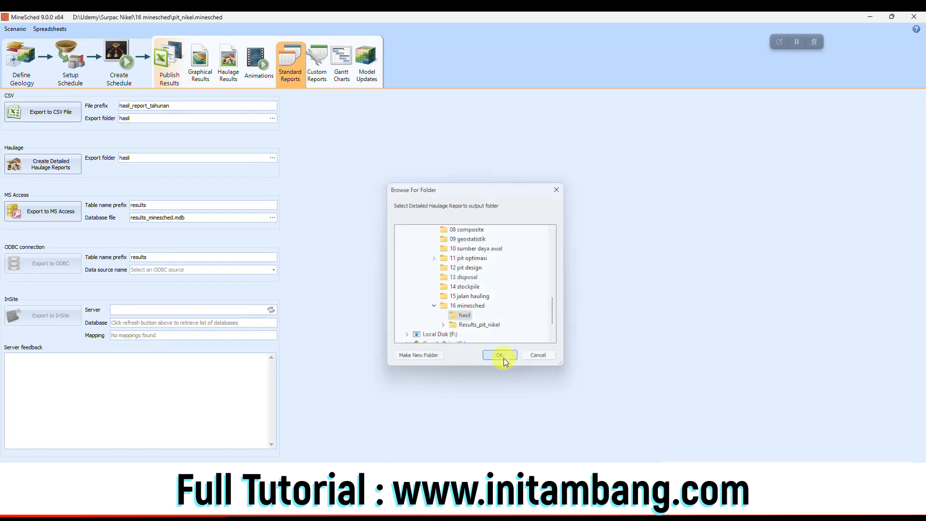
left_click(62, 170)
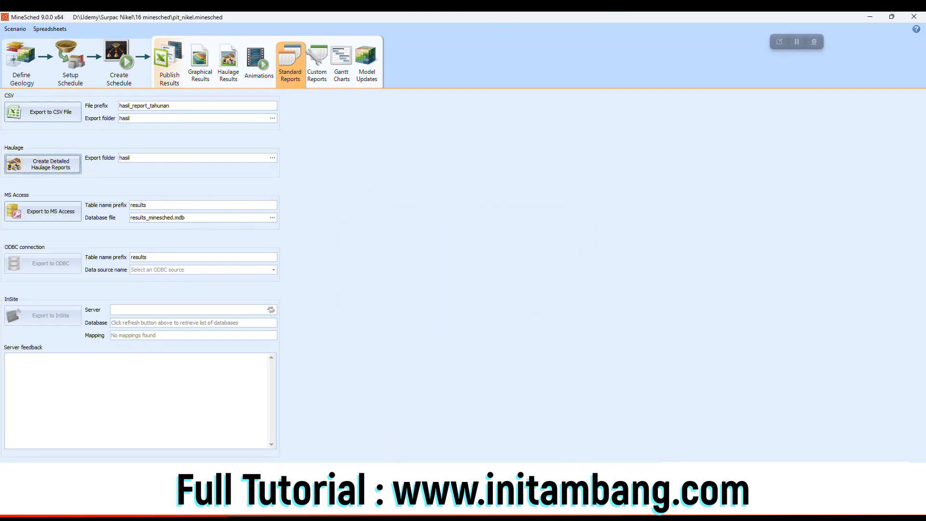
Switch to Surpac and open haulage_routes_summary.csv from the hasil folder of 16 minesched
left_click(396, 510)
left_click(66, 179)
right_click(65, 179)
left_click(90, 204)
scroll(89, 202, "down", 1)
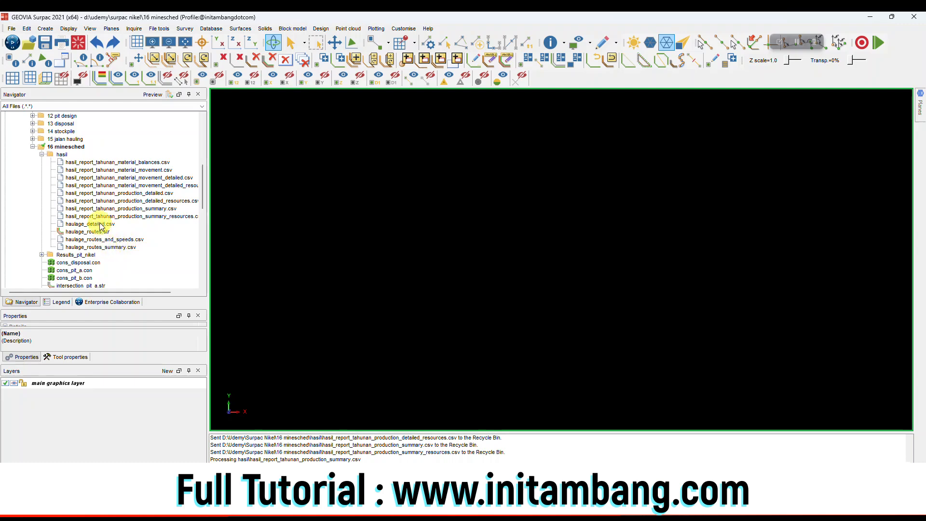
left_click(103, 247)
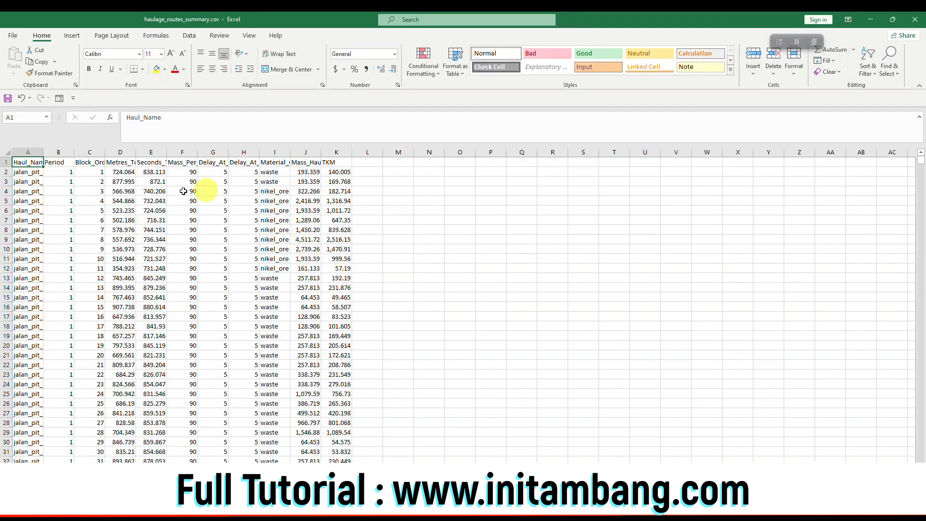
Fit all column widths of the haulage routes summary sheet to their contents
left_click(7, 151)
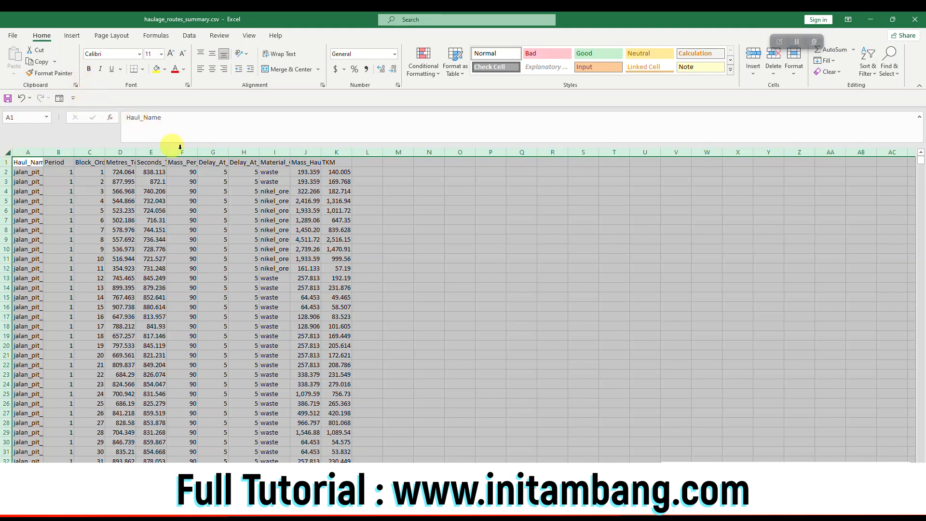
double_click(166, 151)
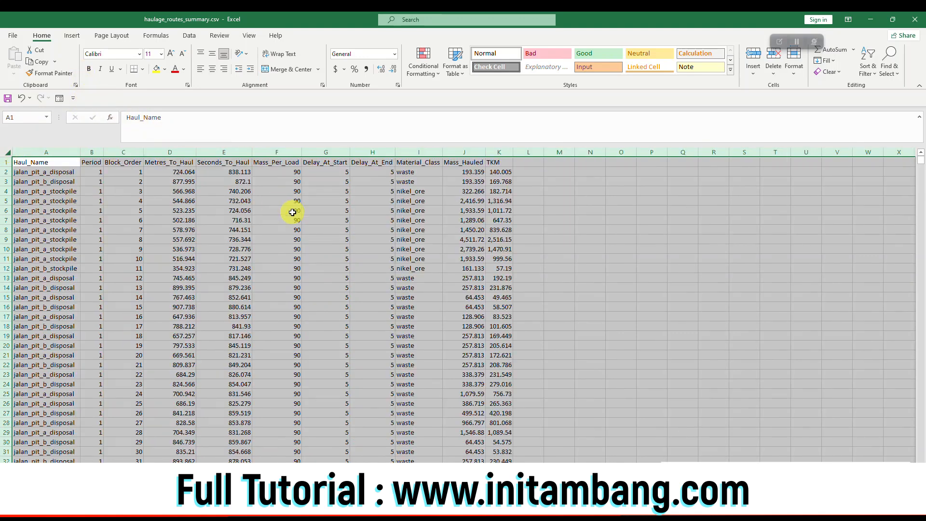
left_click(277, 210)
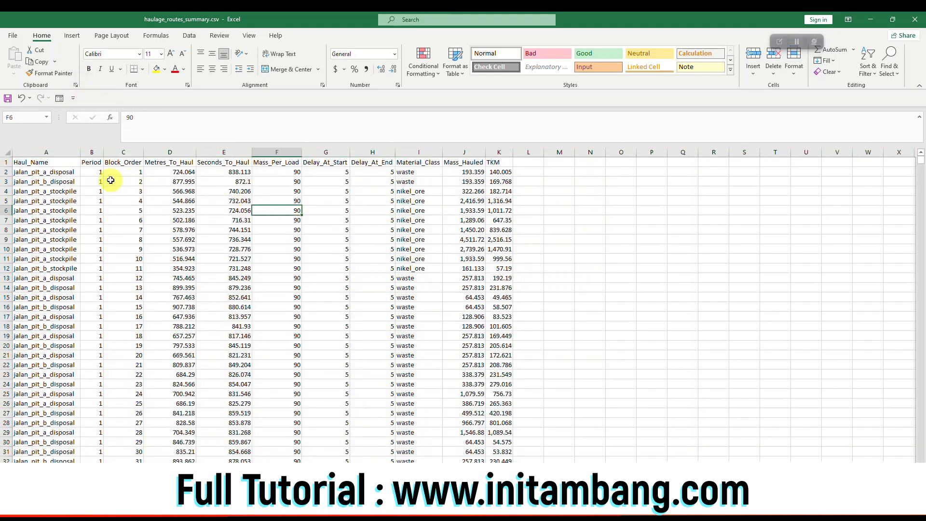